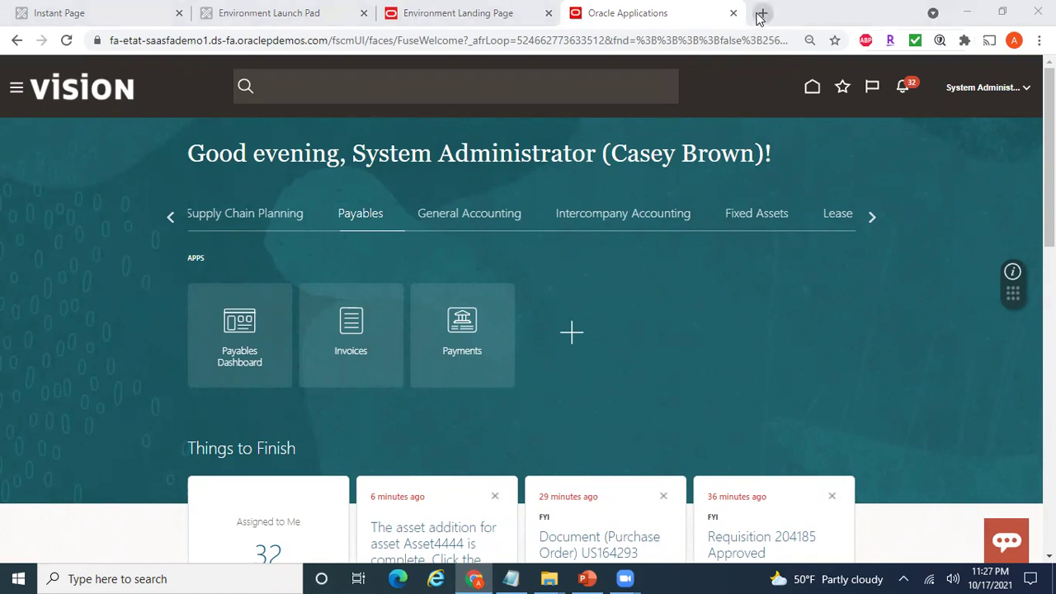
pyautogui.click(763, 12)
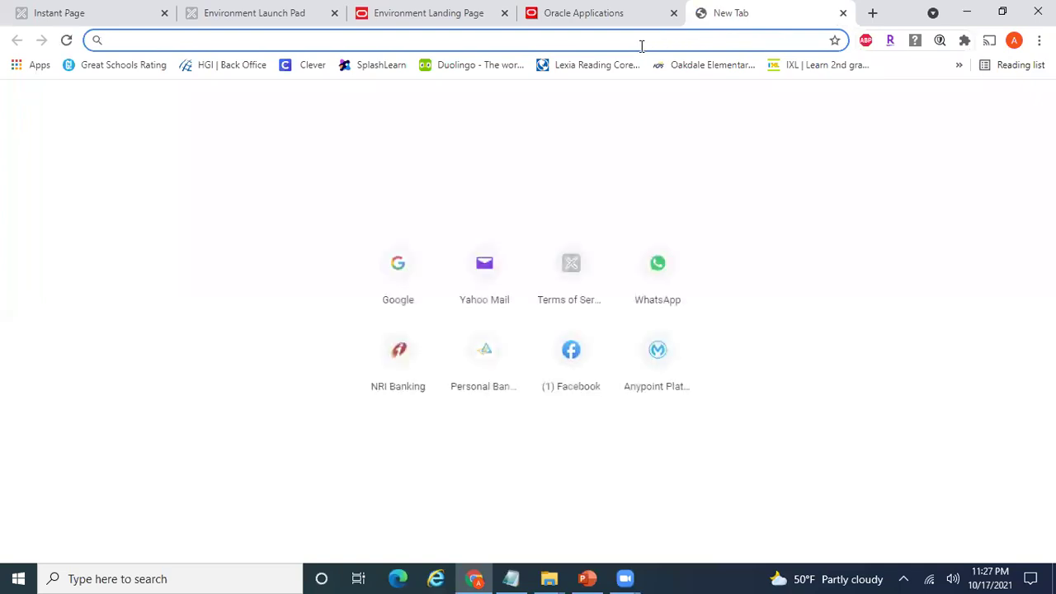
pyautogui.write('https://www.oracle.com/webfolder/technetwork/docs/HTML/oer-redirect.html')
pyautogui.press('Return')
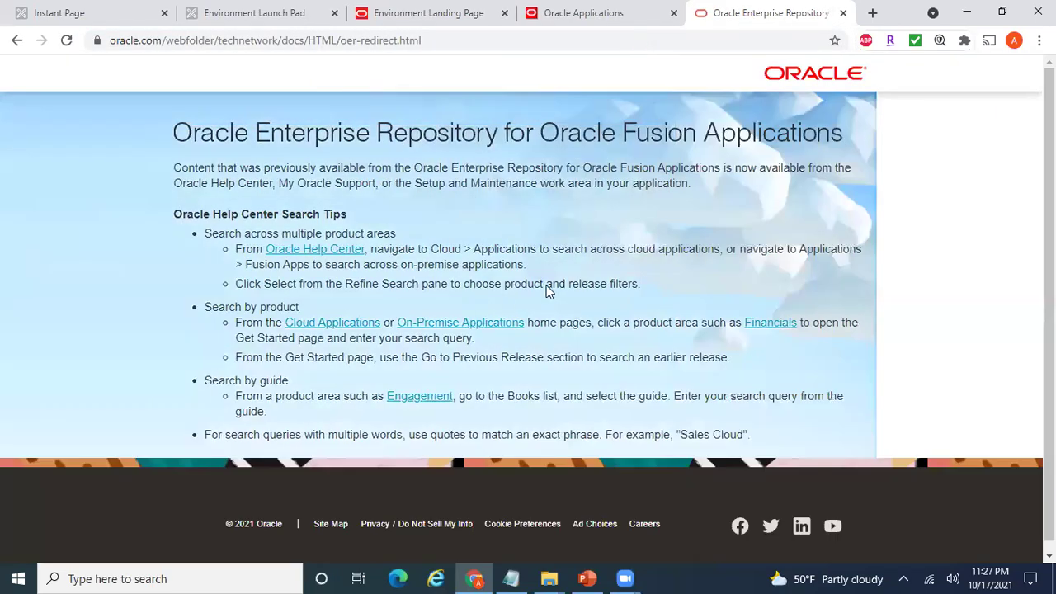
pyautogui.click(345, 329)
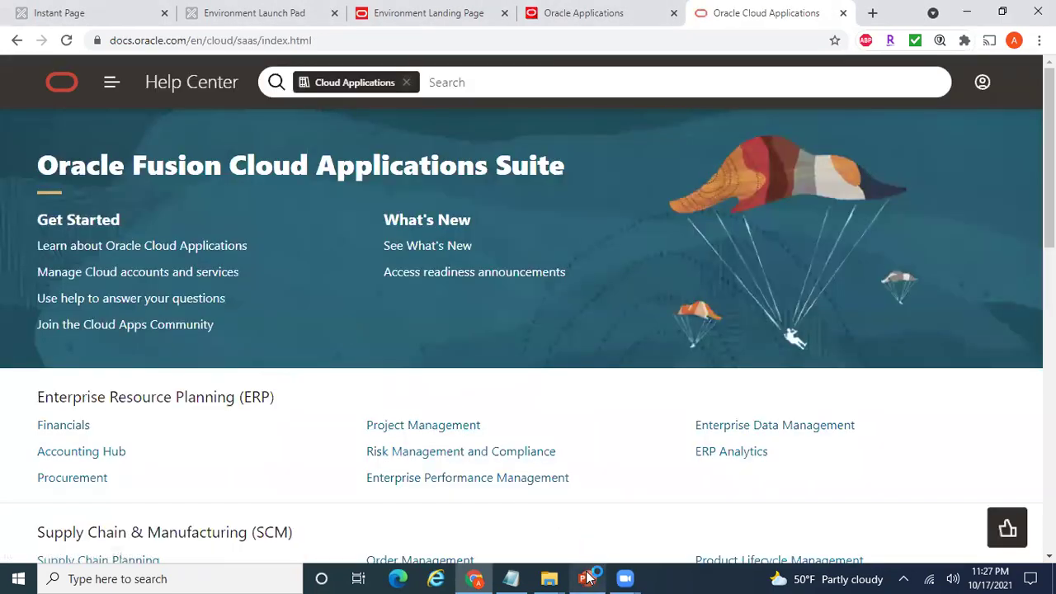
# Copy "File based data import for Financials" from the PowerPoint steps slide, search the Help Center for it, and open the 21D FBDI guide.
pyautogui.click(587, 579)
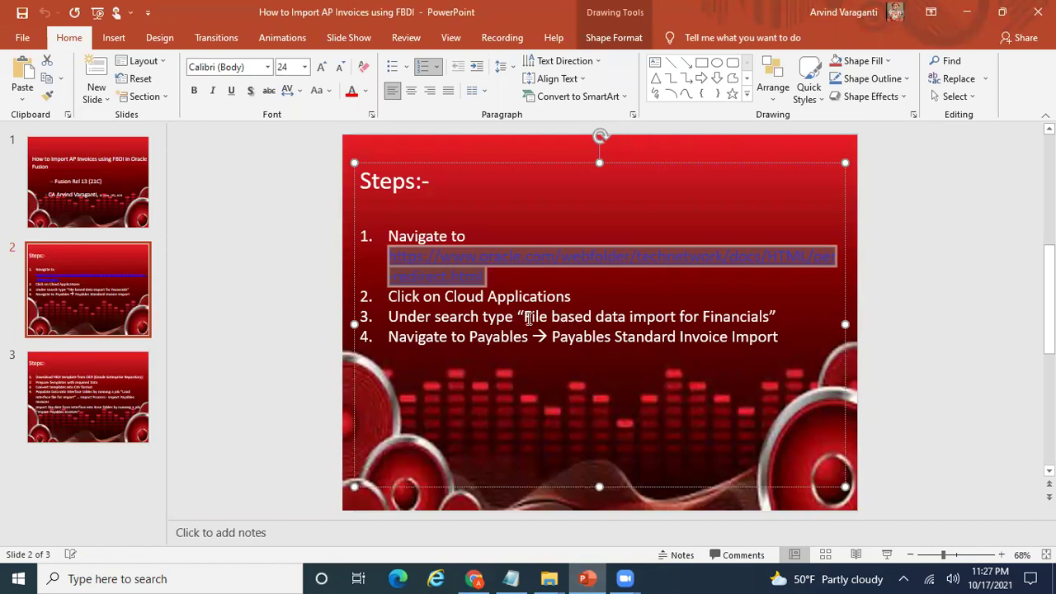
pyautogui.moveTo(526, 319); pyautogui.dragTo(752, 322)
pyautogui.hotkey('ctrl', 'c')
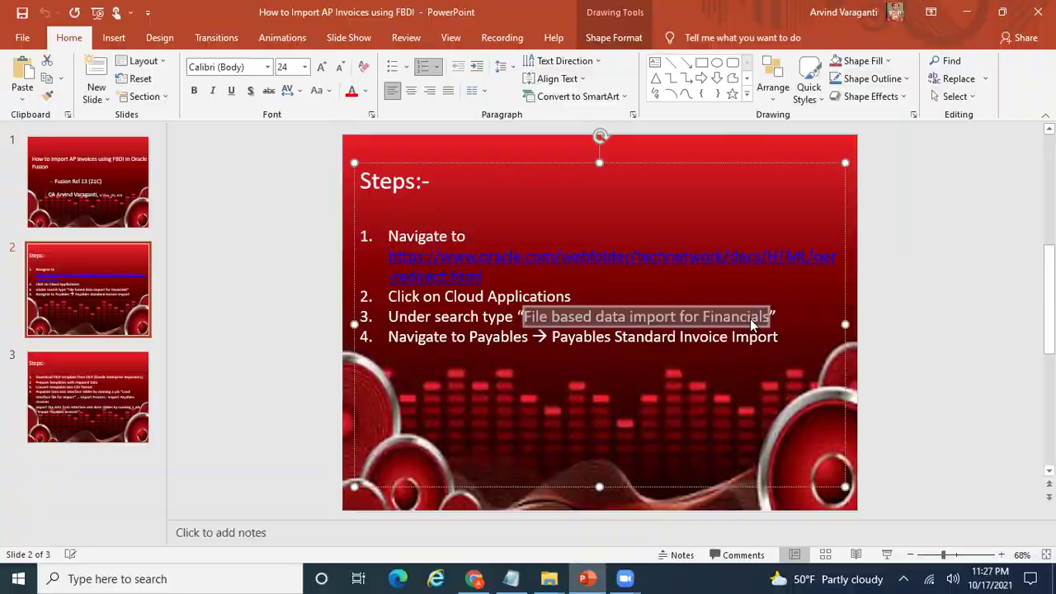
pyautogui.hotkey('alt', 'Tab')
pyautogui.hotkey('ctrl', 'v')
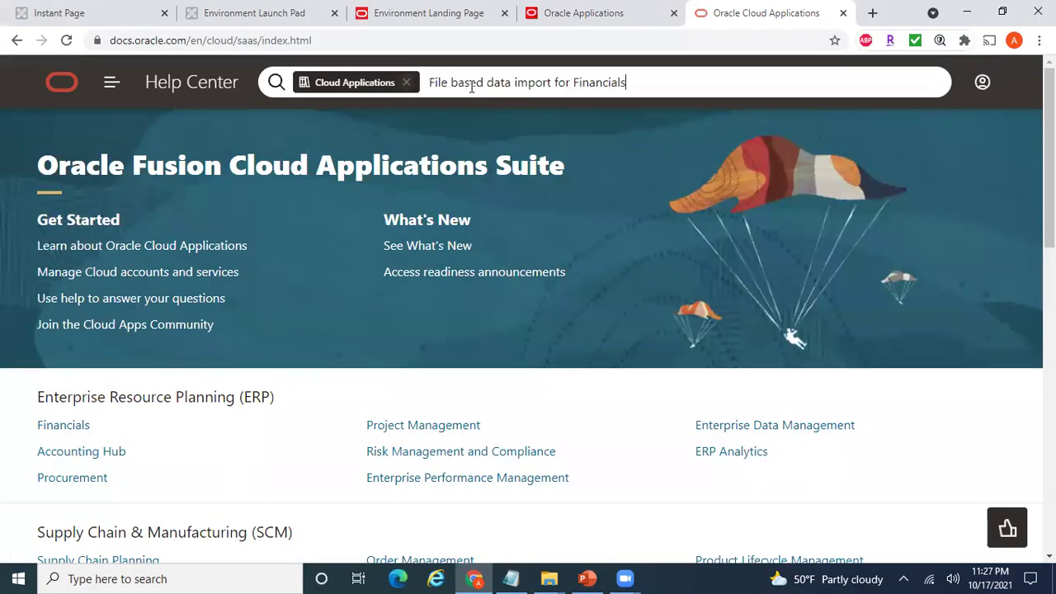
pyautogui.press('Return')
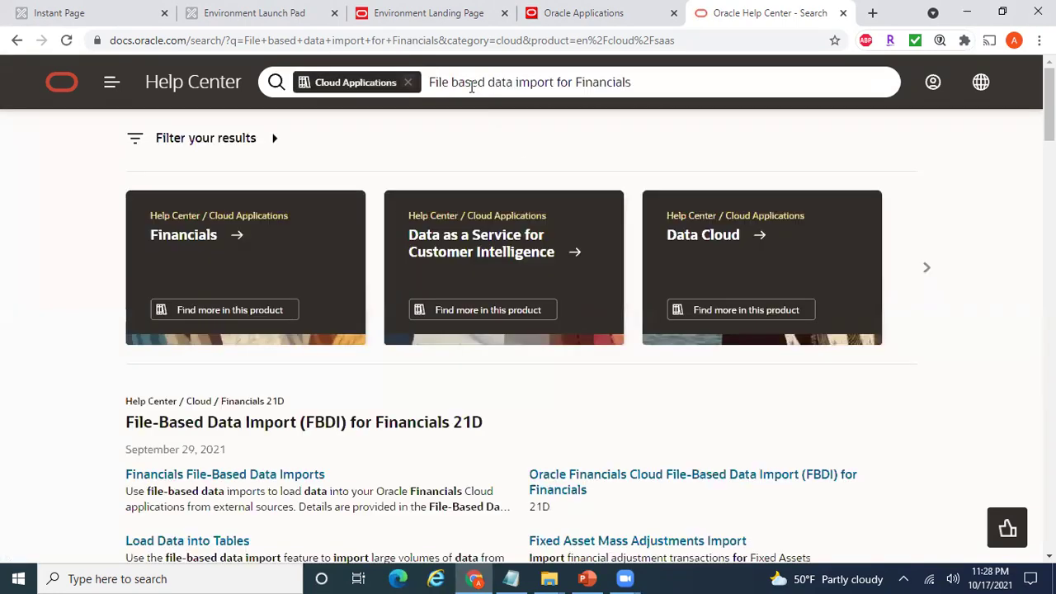
pyautogui.click(594, 484)
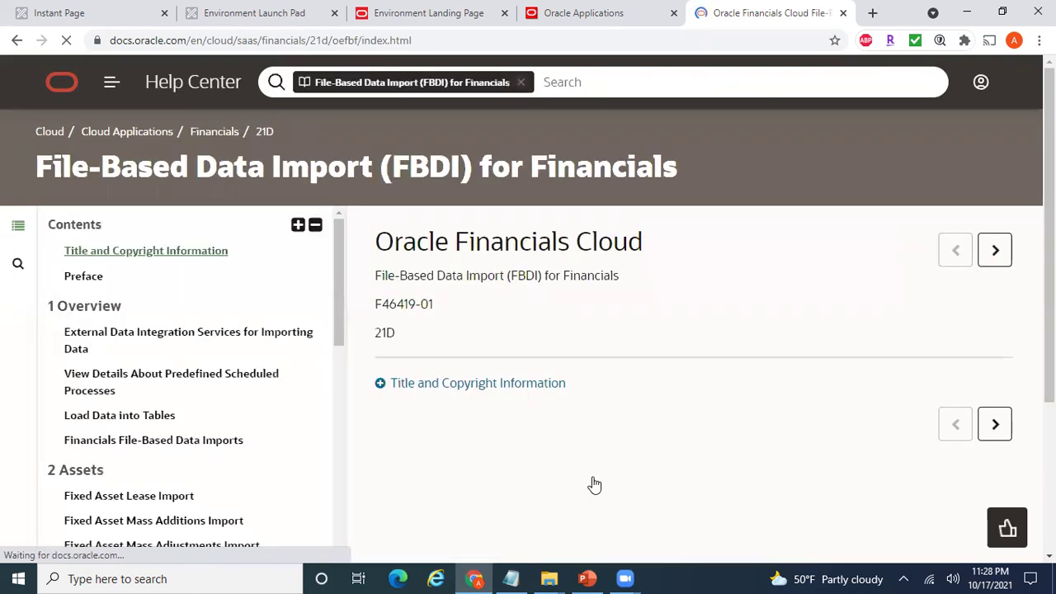
# Check the next instruction in the PowerPoint slide and open the Payables Standard Invoice Import topic in the guide's Payables chapter.
pyautogui.click(587, 579)
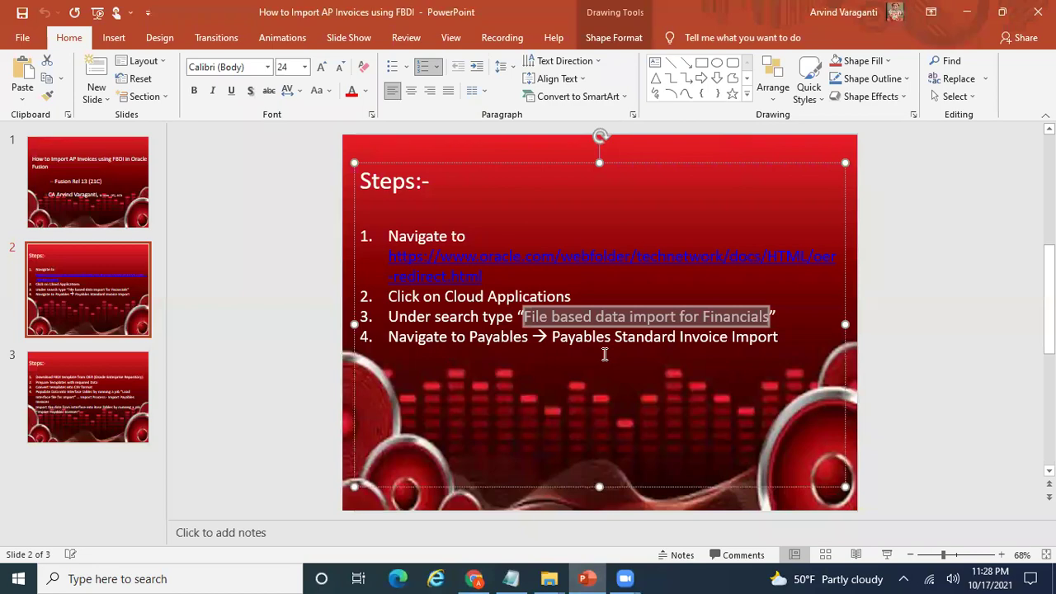
pyautogui.hotkey('alt', 'Tab')
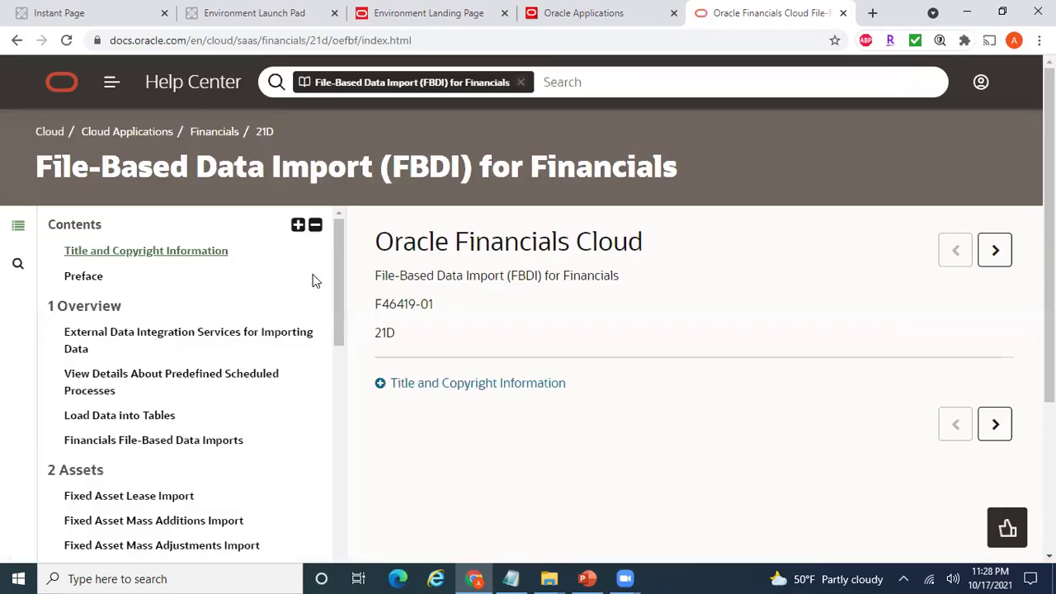
pyautogui.moveTo(337, 278); pyautogui.dragTo(341, 558)
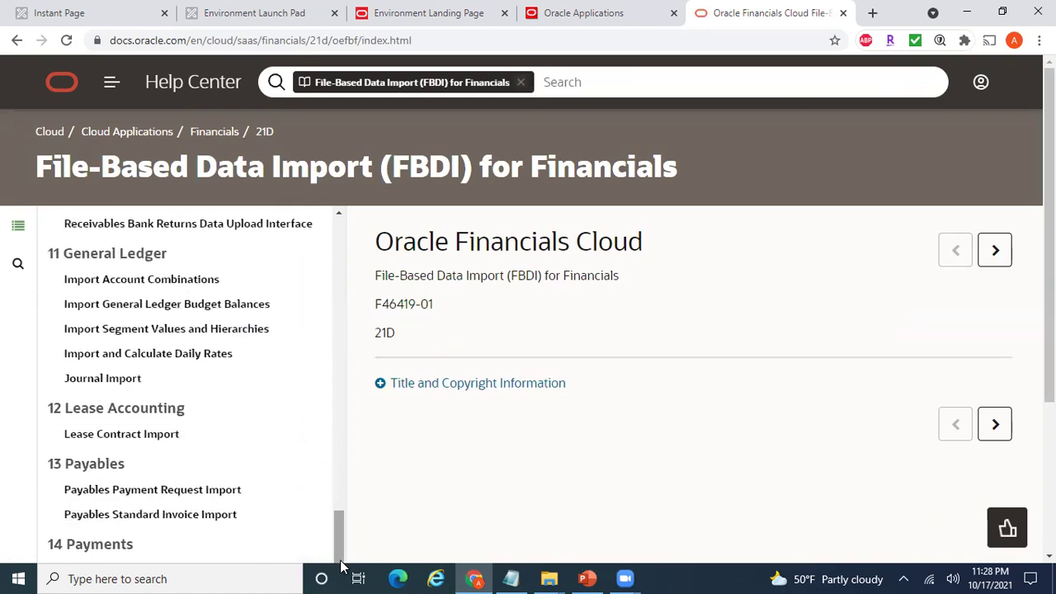
pyautogui.click(157, 516)
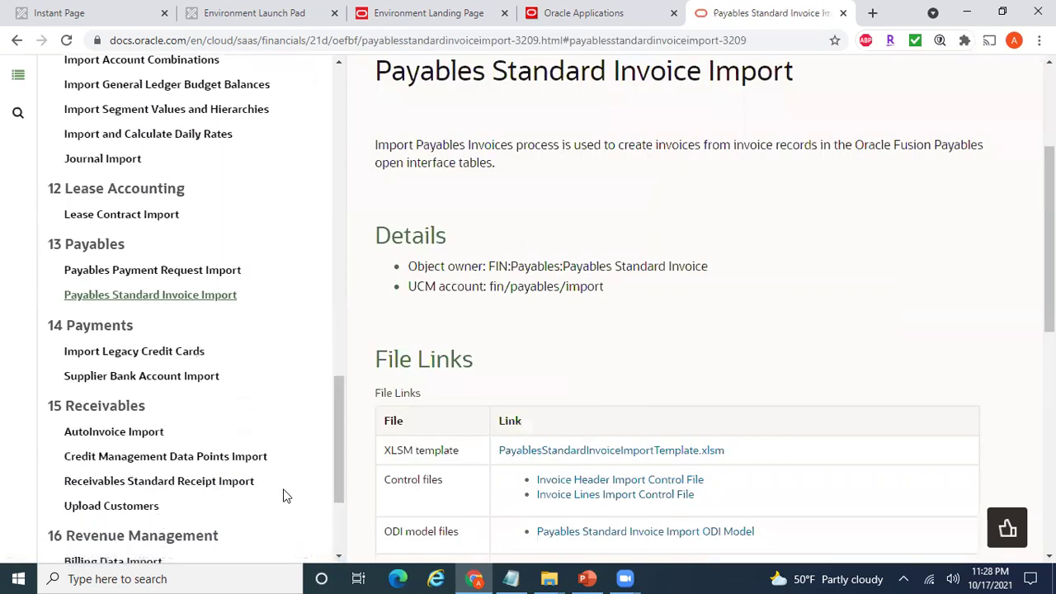
# Download PayablesStandardInvoiceImportTemplate.xlsm and show the downloaded file in its folder.
pyautogui.click(578, 454)
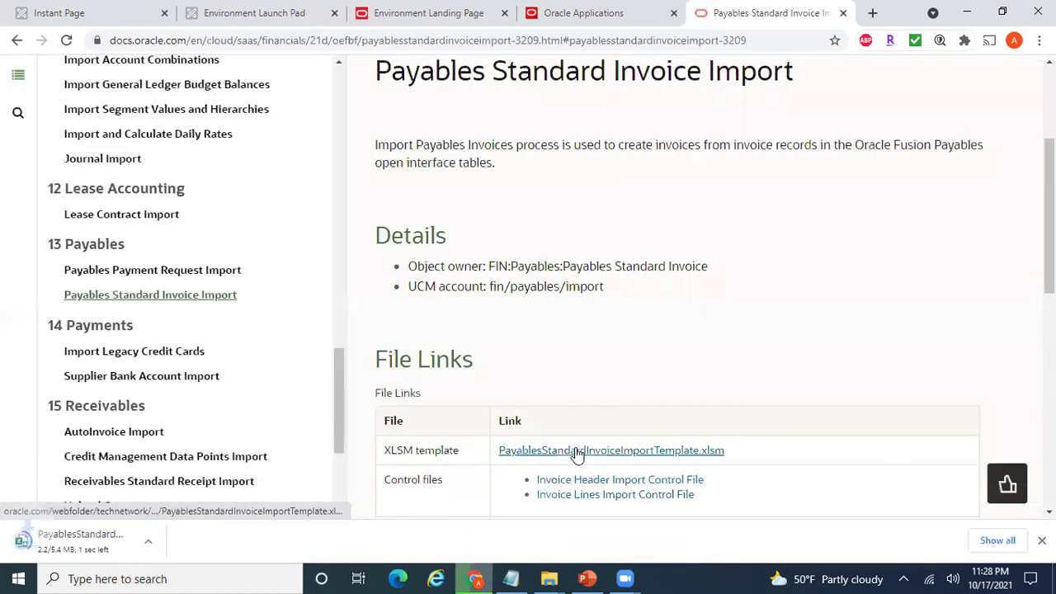
pyautogui.click(996, 542)
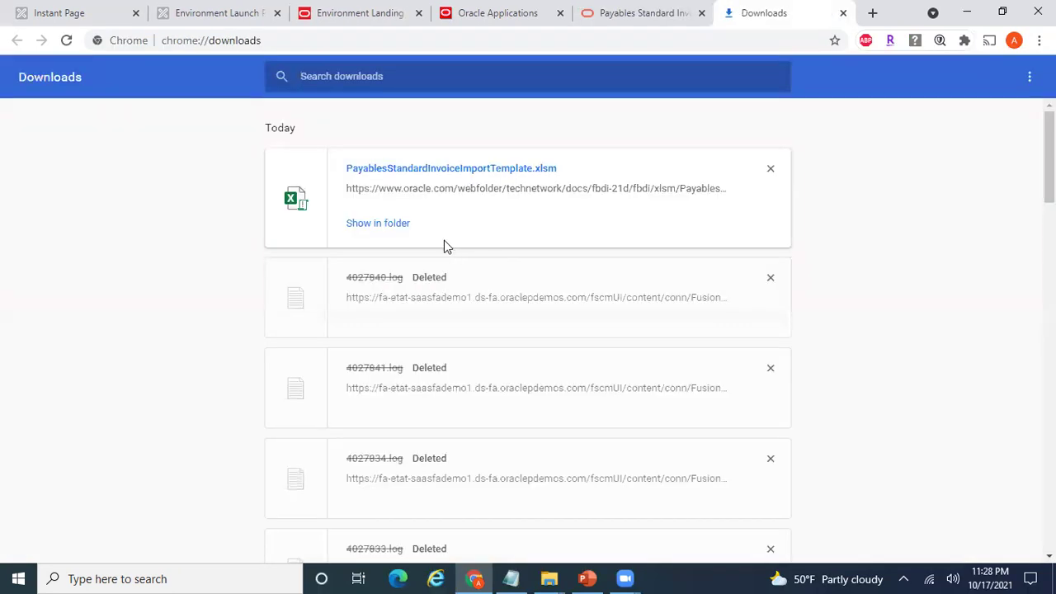
pyautogui.click(396, 224)
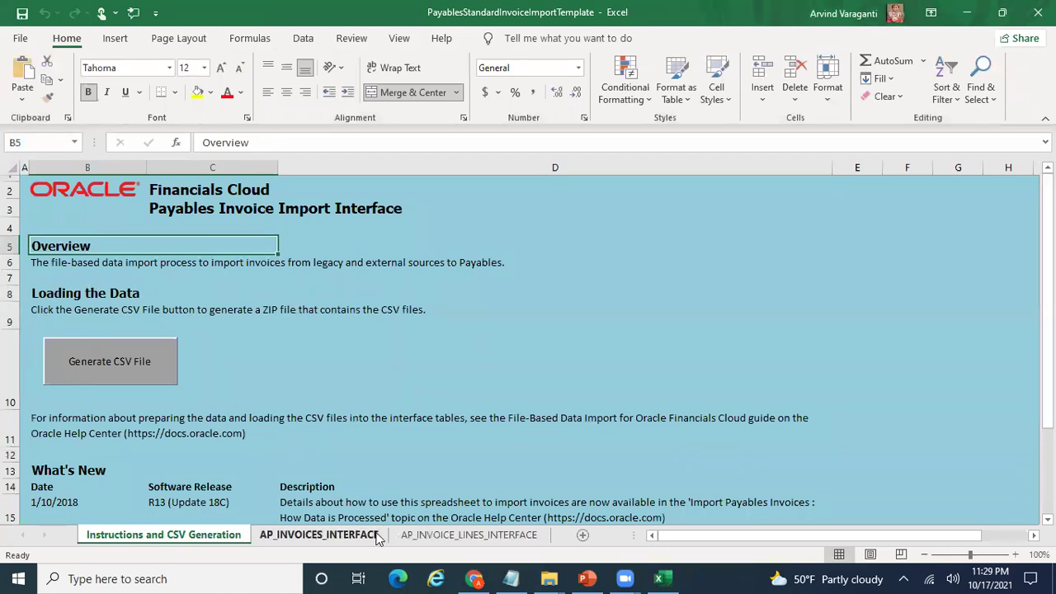
# Clear all sample invoice headers from row 6 downward on the AP_INVOICES_INTERFACE sheet, keeping only the invoice in row 5.
pyautogui.click(377, 536)
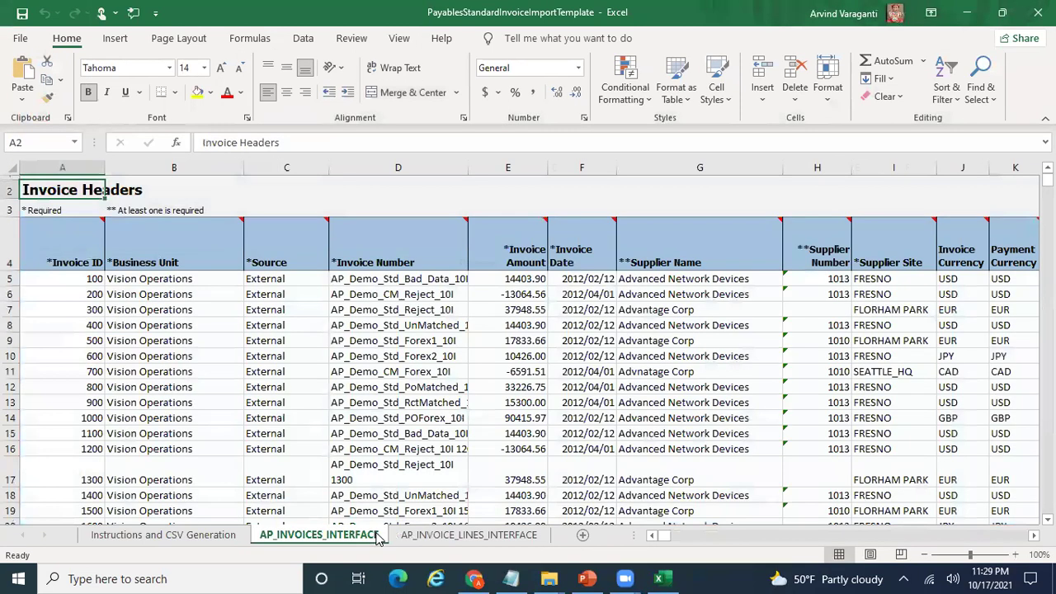
pyautogui.click(62, 300)
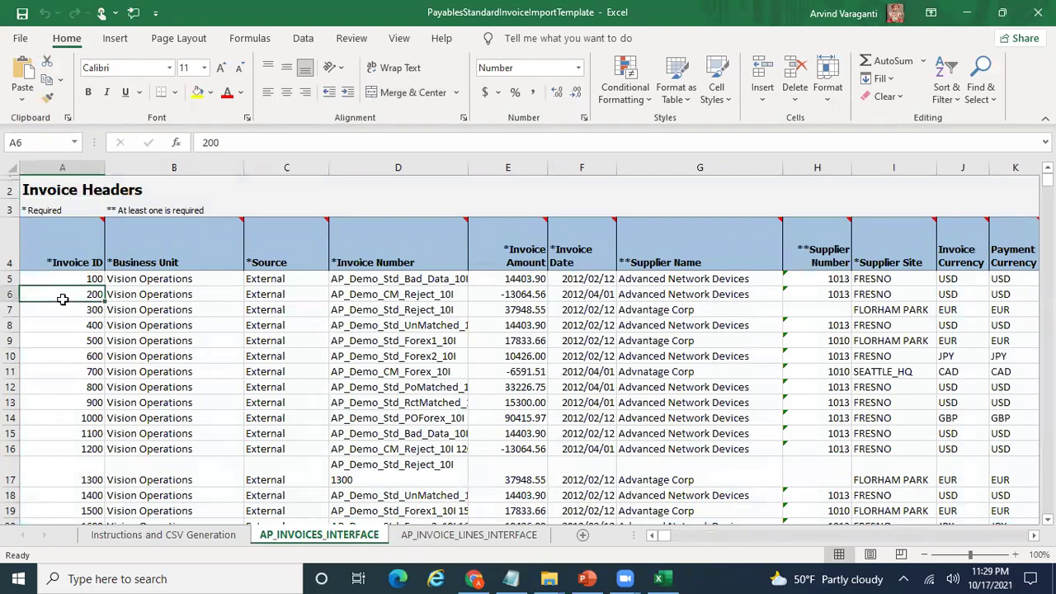
pyautogui.hotkey('shift', 'Down')
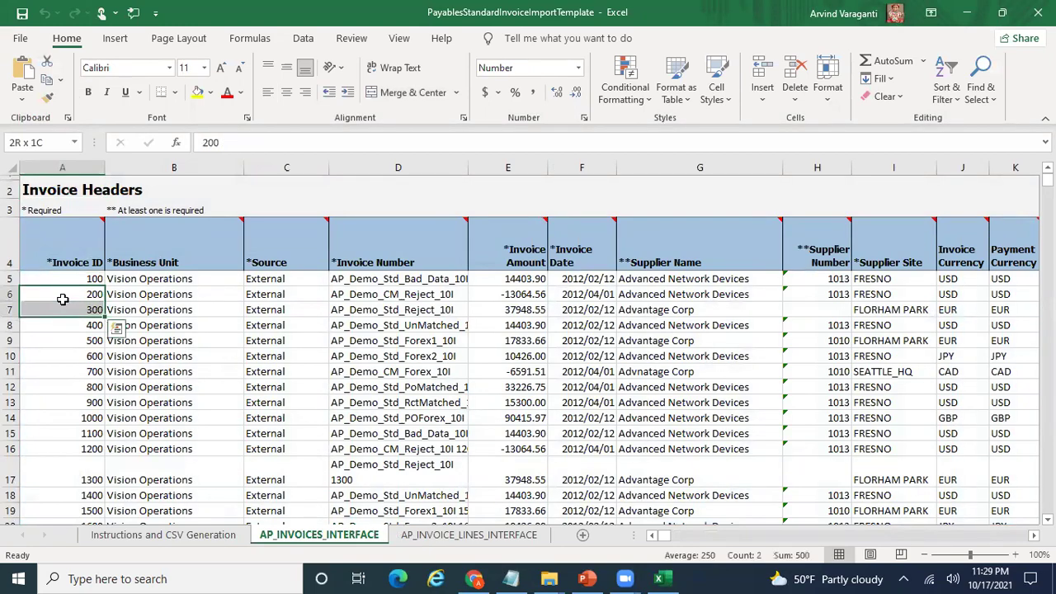
pyautogui.hotkey('shift', 'Down')
pyautogui.hotkey('shift', 'Down')
pyautogui.hotkey('shift', 'Down')
pyautogui.hotkey('shift', 'Down')
pyautogui.hotkey('shift', 'Down')
pyautogui.hotkey('shift', 'Down')
pyautogui.hotkey('shift', 'Down')
pyautogui.hotkey('shift', 'Down')
pyautogui.hotkey('shift', 'Down')
pyautogui.hotkey('shift', 'Down')
pyautogui.hotkey('shift', 'Down')
pyautogui.hotkey('shift', 'Down')
pyautogui.hotkey('shift', 'Down')
pyautogui.hotkey('shift', 'Down')
pyautogui.hotkey('shift', 'Down')
pyautogui.hotkey('shift', 'Down')
pyautogui.hotkey('shift', 'Down')
pyautogui.hotkey('shift', 'Down')
pyautogui.hotkey('shift', 'Down')
pyautogui.hotkey('shift', 'Down')
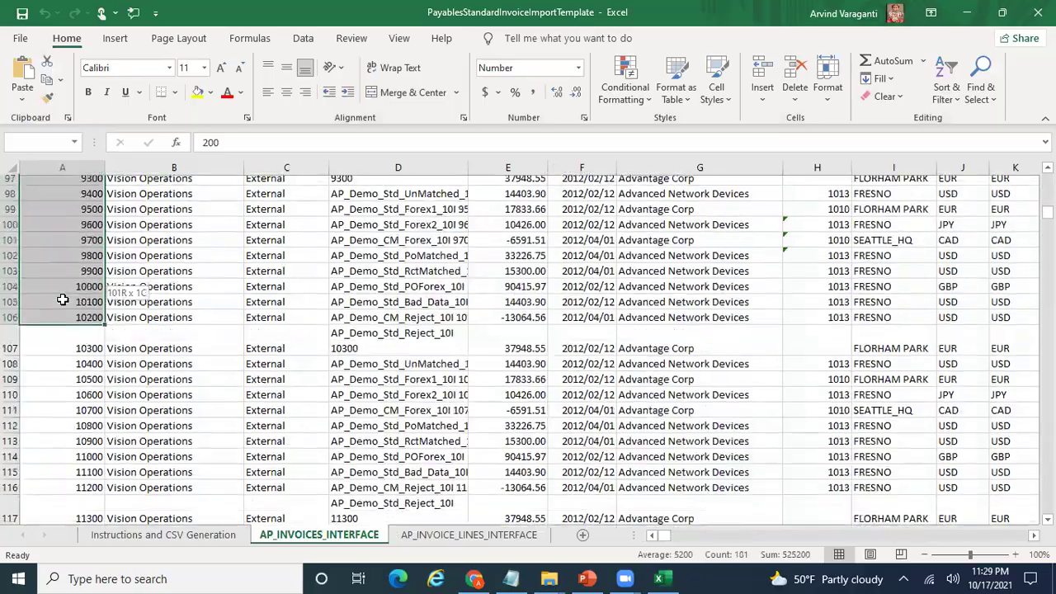
pyautogui.hotkey('shift', 'Down')
pyautogui.hotkey('shift', 'Down')
pyautogui.hotkey('shift', 'Down')
pyautogui.hotkey('shift', 'Down')
pyautogui.hotkey('shift', 'Down')
pyautogui.hotkey('shift', 'Down')
pyautogui.hotkey('shift', 'Down')
pyautogui.hotkey('shift', 'Down')
pyautogui.hotkey('shift', 'Down')
pyautogui.hotkey('shift', 'Down')
pyautogui.hotkey('shift', 'Down')
pyautogui.hotkey('shift', 'Down')
pyautogui.hotkey('shift', 'Down')
pyautogui.hotkey('shift', 'Down')
pyautogui.hotkey('shift', 'Down')
pyautogui.hotkey('shift', 'Down')
pyautogui.hotkey('shift', 'Down')
pyautogui.hotkey('shift', 'Down')
pyautogui.hotkey('shift', 'Down')
pyautogui.hotkey('shift', 'Down')
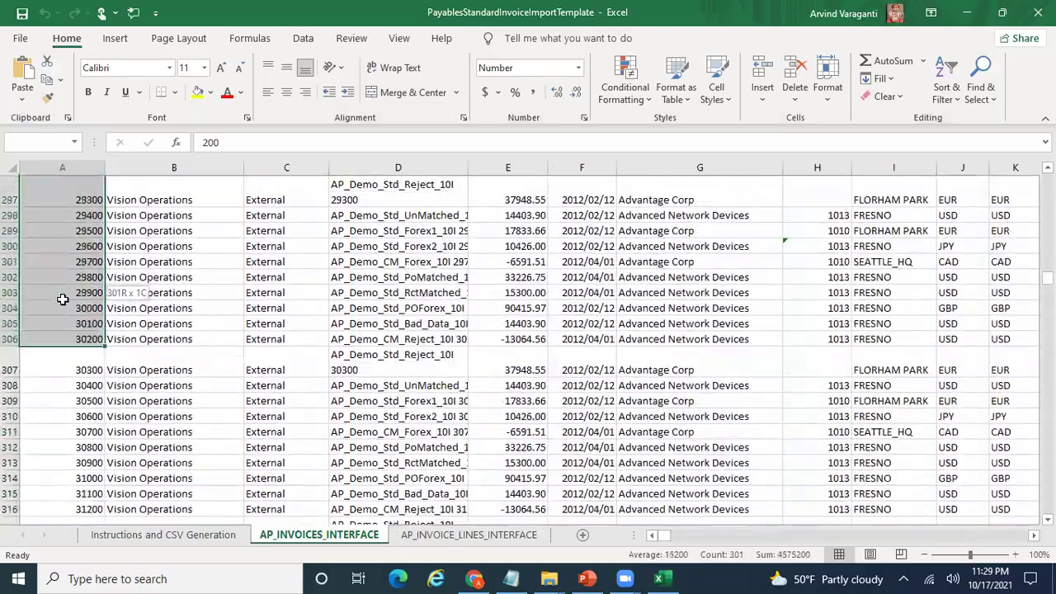
pyautogui.hotkey('shift', 'Down')
pyautogui.hotkey('shift', 'Down')
pyautogui.hotkey('shift', 'Down')
pyautogui.hotkey('shift', 'Down')
pyautogui.hotkey('shift', 'Down')
pyautogui.hotkey('shift', 'Down')
pyautogui.hotkey('shift', 'Down')
pyautogui.hotkey('shift', 'Down')
pyautogui.hotkey('shift', 'Down')
pyautogui.hotkey('shift', 'Down')
pyautogui.hotkey('shift', 'Down')
pyautogui.hotkey('shift', 'Down')
pyautogui.hotkey('shift', 'Down')
pyautogui.hotkey('shift', 'Down')
pyautogui.hotkey('shift', 'Down')
pyautogui.hotkey('shift', 'Down')
pyautogui.hotkey('shift', 'Down')
pyautogui.hotkey('shift', 'Down')
pyautogui.hotkey('shift', 'Down')
pyautogui.hotkey('shift', 'Down')
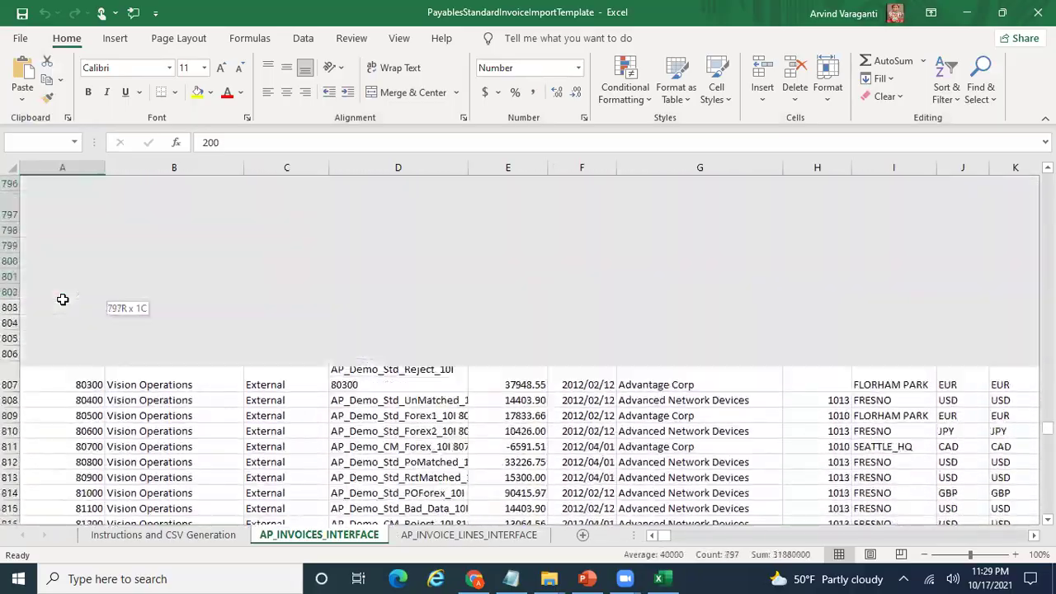
pyautogui.hotkey('ctrl', 'shift', 'Down')
pyautogui.hotkey('ctrl', 'shift', 'Right')
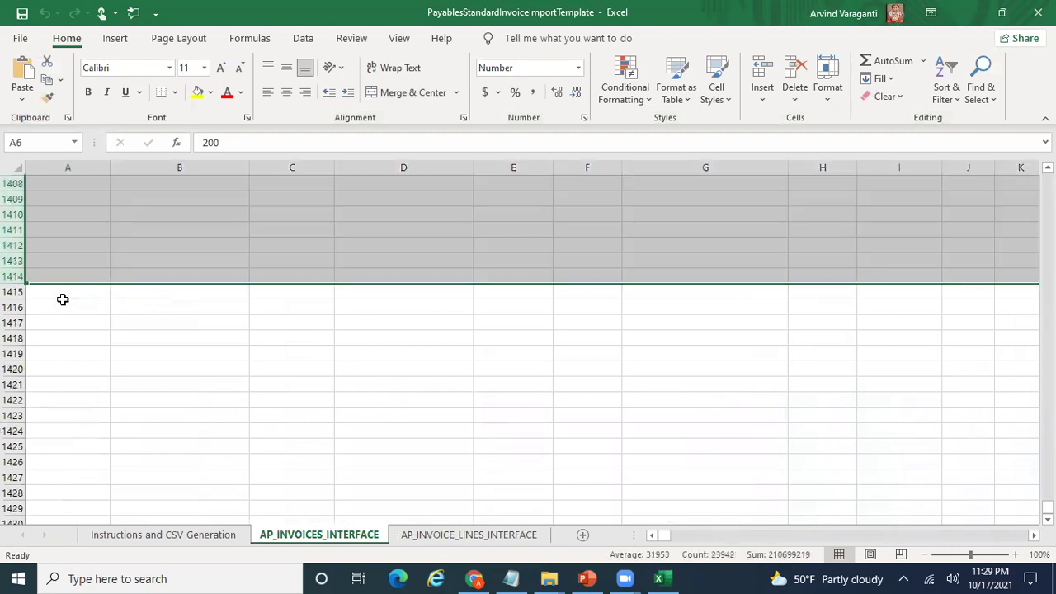
pyautogui.hotkey('ctrl', 'c')
pyautogui.hotkey('ctrl', 'BackSpace')
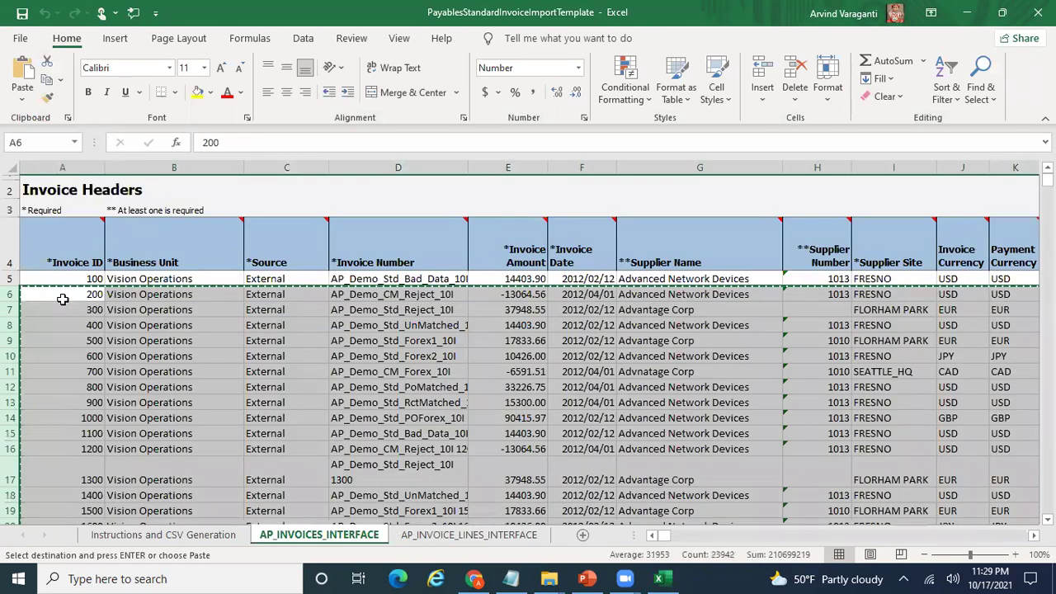
pyautogui.press('Delete')
pyautogui.click(66, 281)
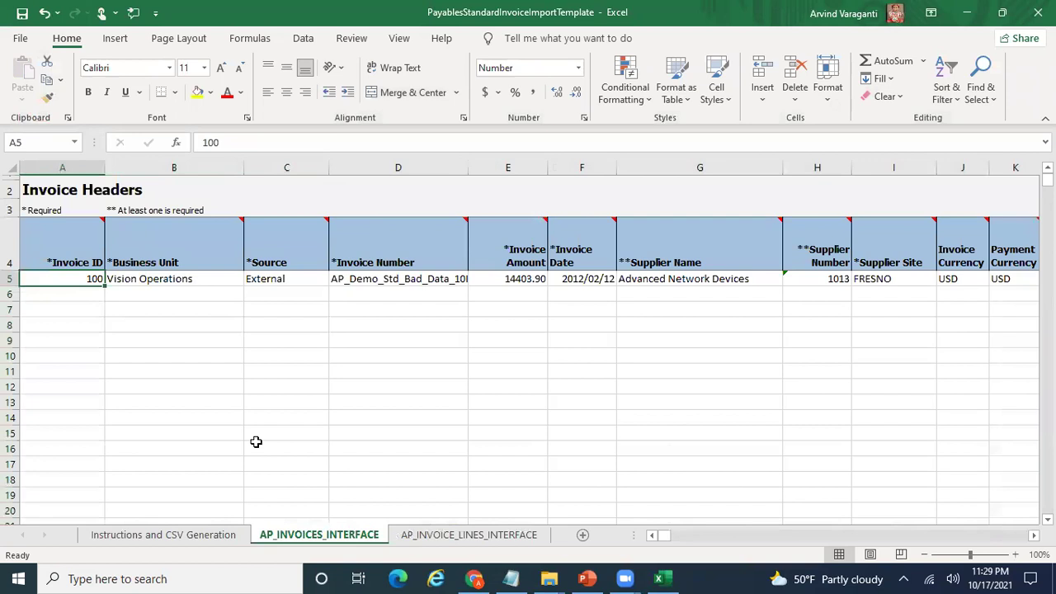
# Clear all sample invoice lines from row 7 downward on the AP_INVOICE_LINES_INTERFACE sheet, keeping only the lines in rows 5 and 6.
pyautogui.click(424, 538)
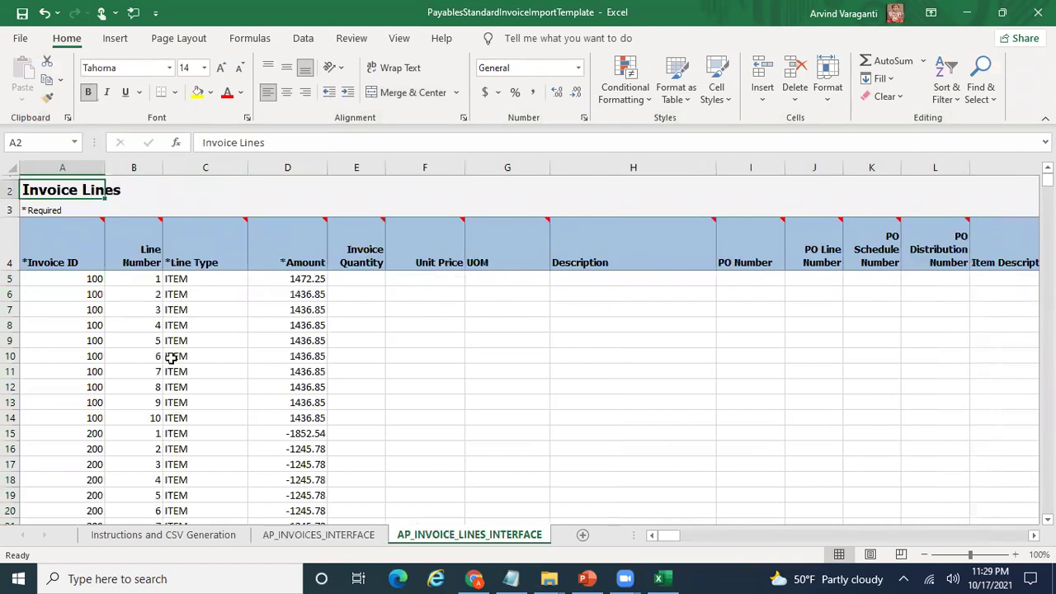
pyautogui.click(77, 311)
pyautogui.hotkey('shift', 'Down')
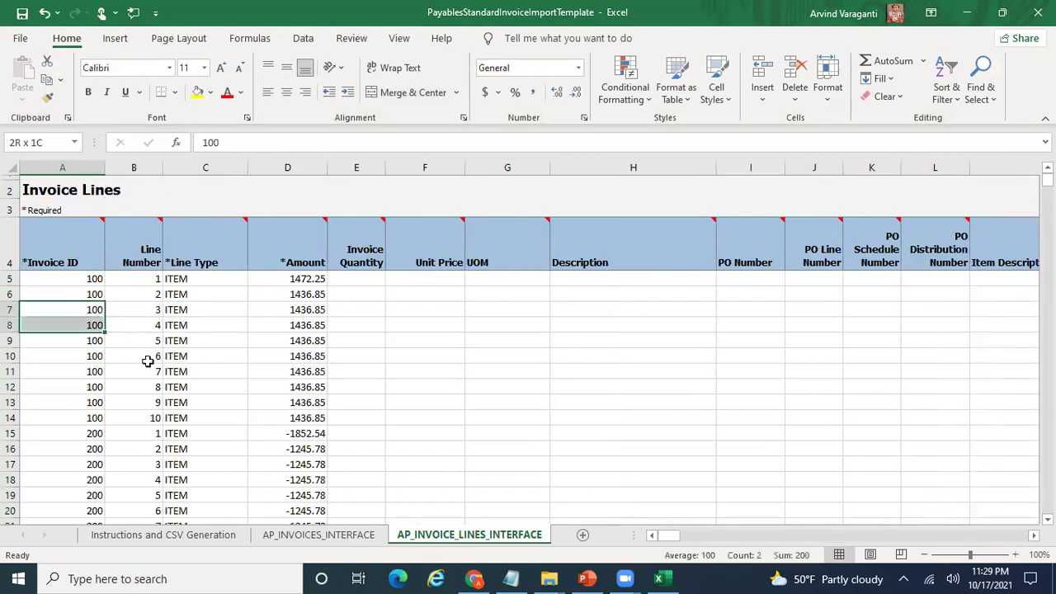
pyautogui.hotkey('shift', 'Down')
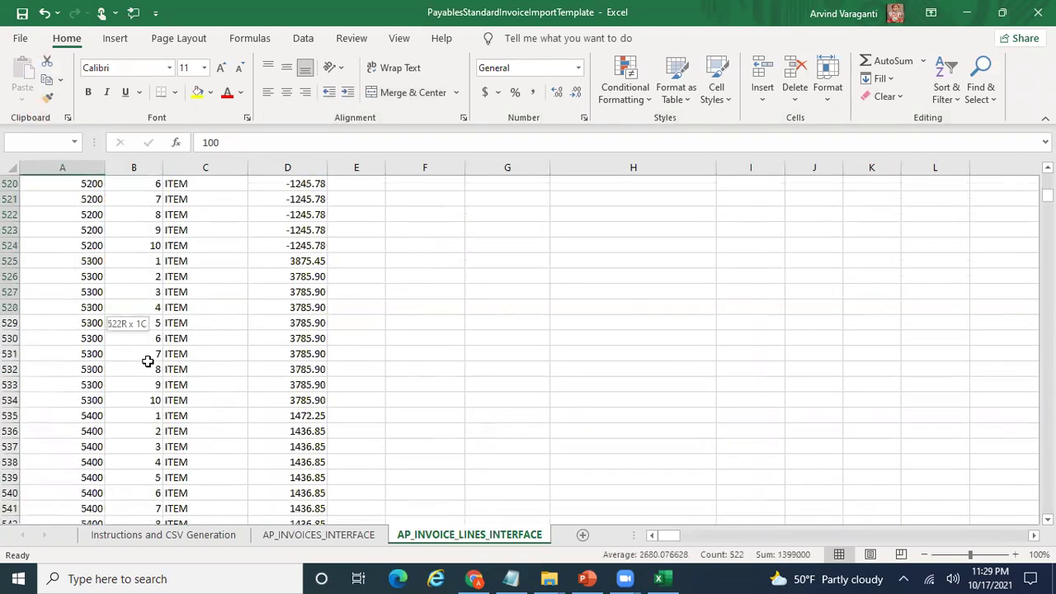
pyautogui.hotkey('shift', 'Down')
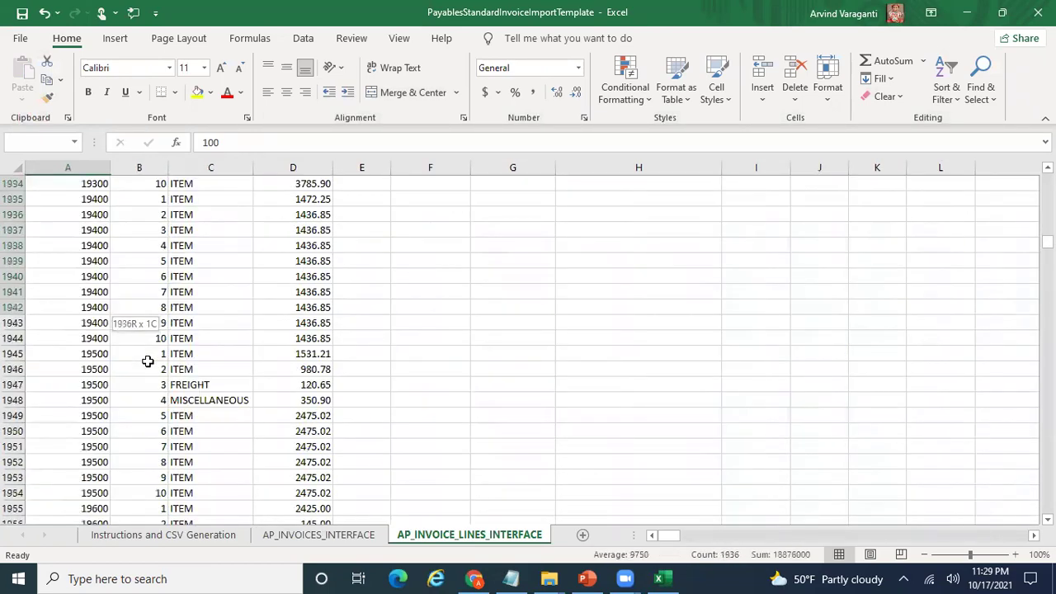
pyautogui.hotkey('shift', 'Down')
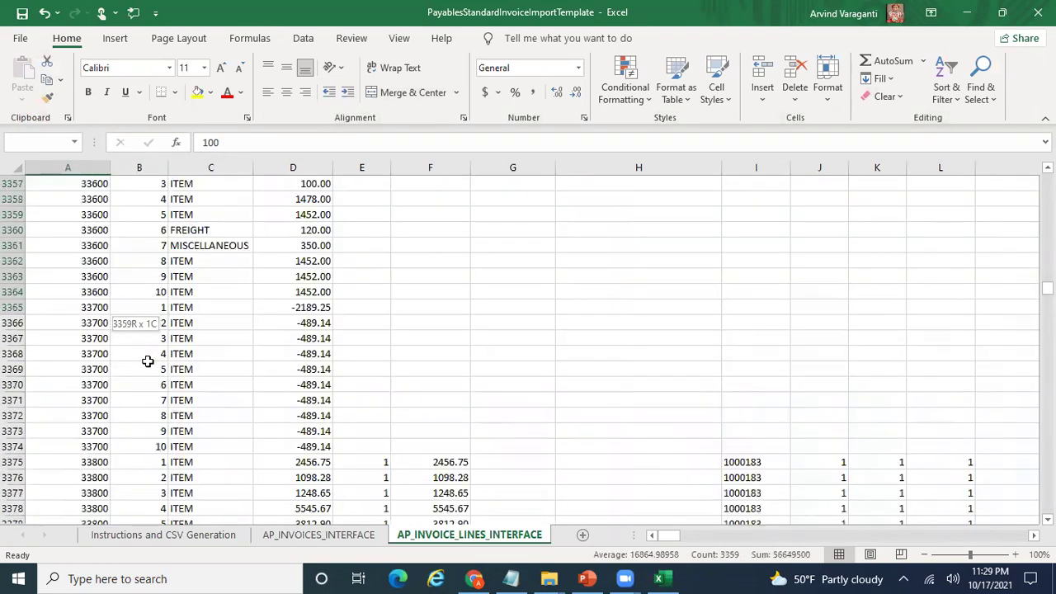
pyautogui.hotkey('shift', 'Down')
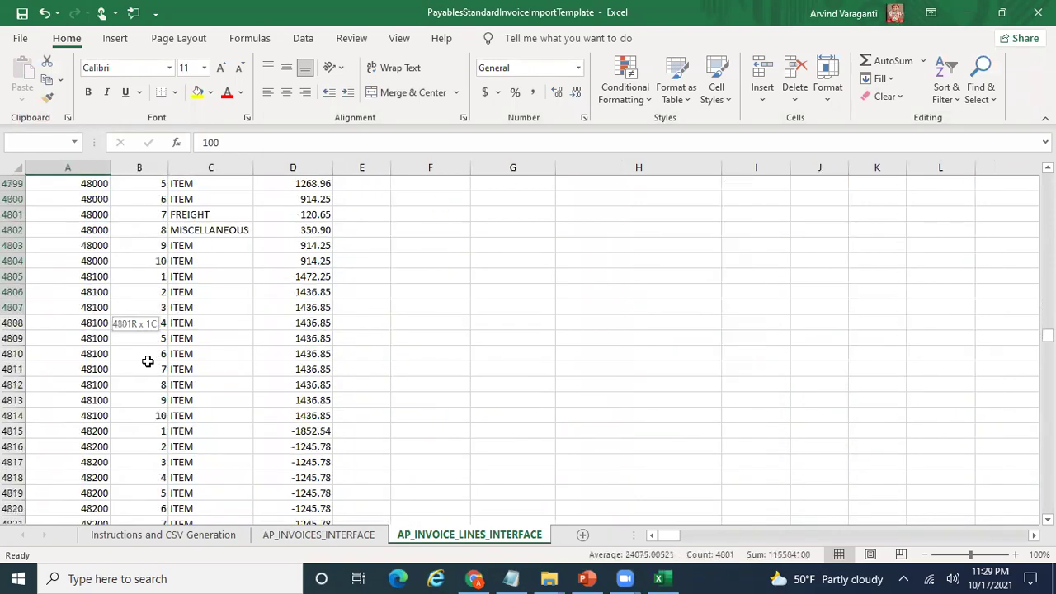
pyautogui.hotkey('shift', 'Down')
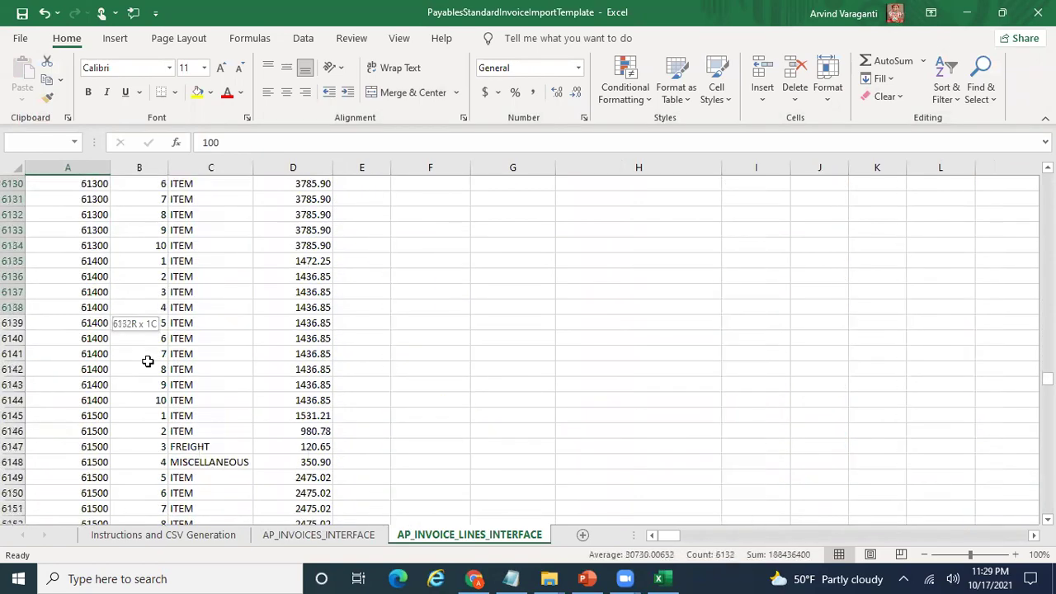
pyautogui.hotkey('shift', 'Down')
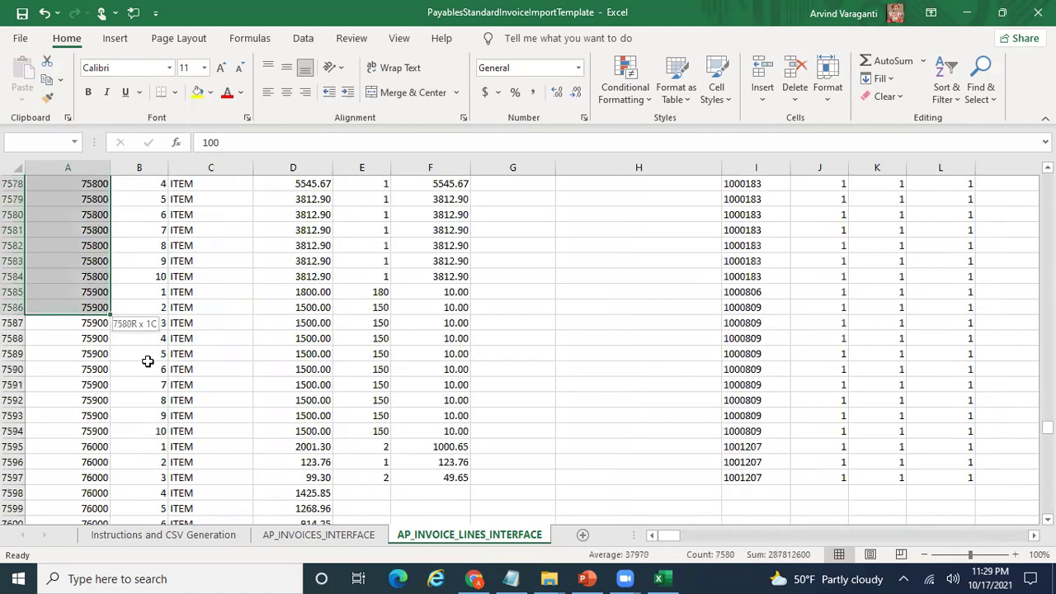
pyautogui.hotkey('shift', 'Down')
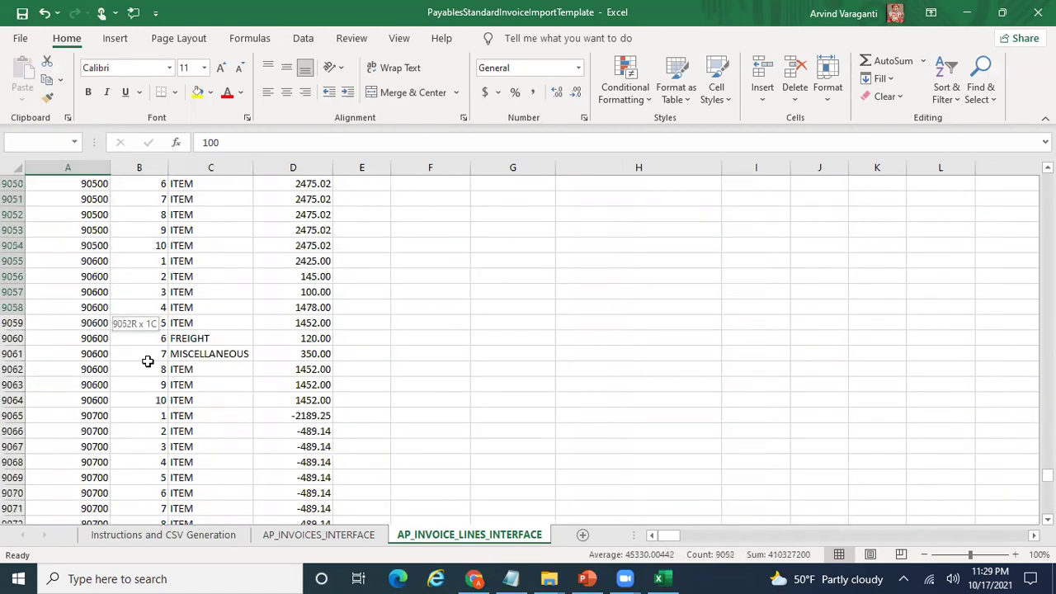
pyautogui.hotkey('shift', 'Down')
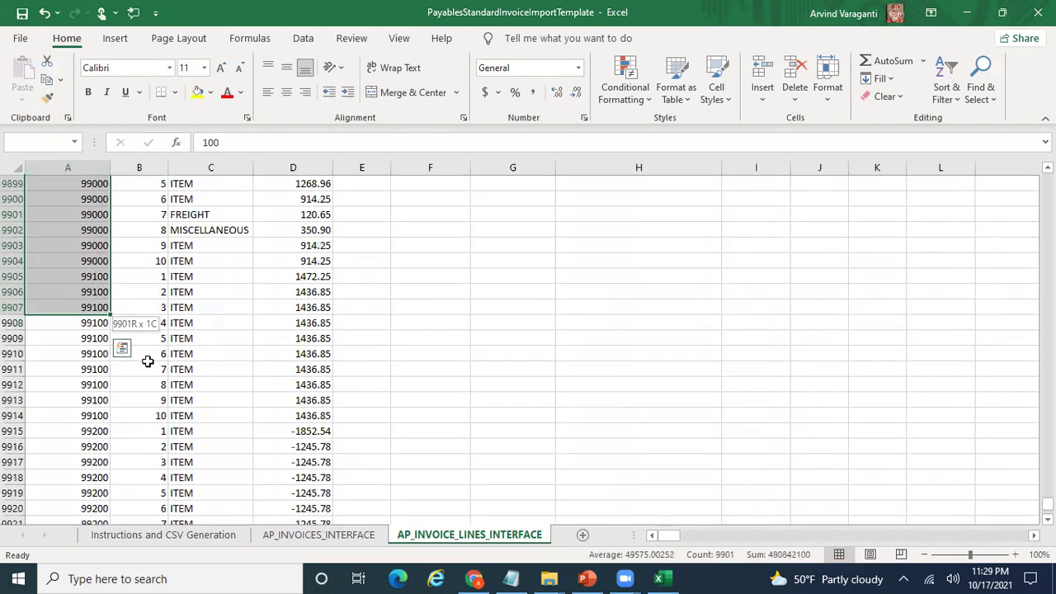
pyautogui.hotkey('shift', 'Down')
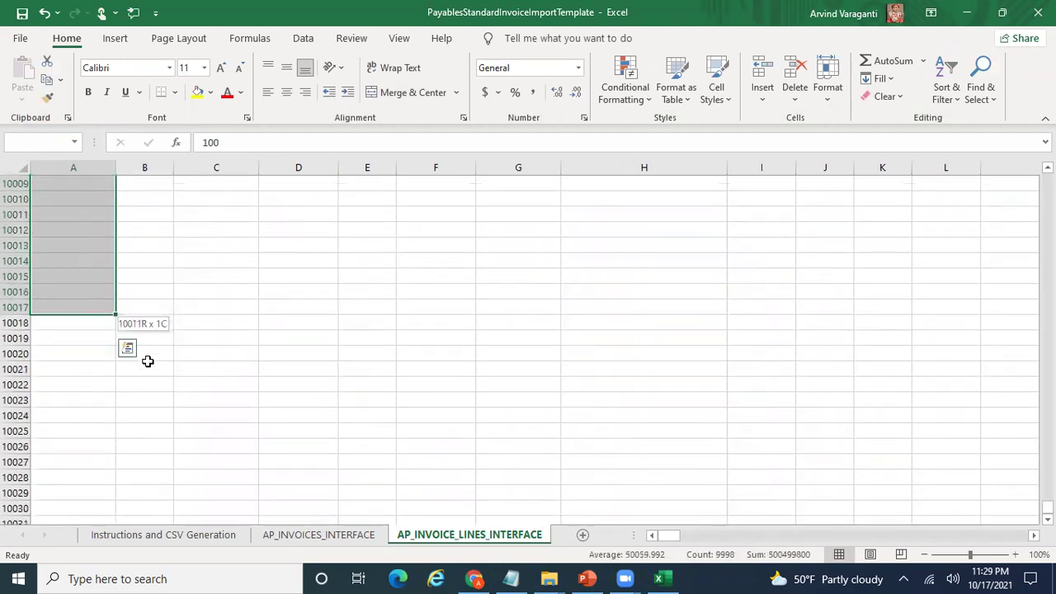
pyautogui.hotkey('shift', 'space')
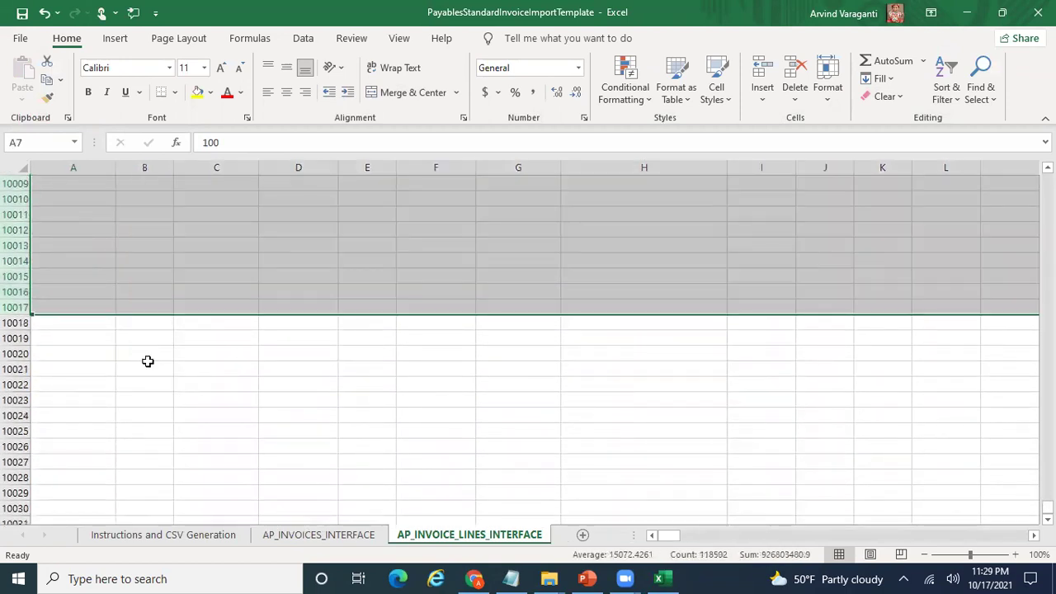
pyautogui.hotkey('ctrl', 'BackSpace')
pyautogui.click(91, 281)
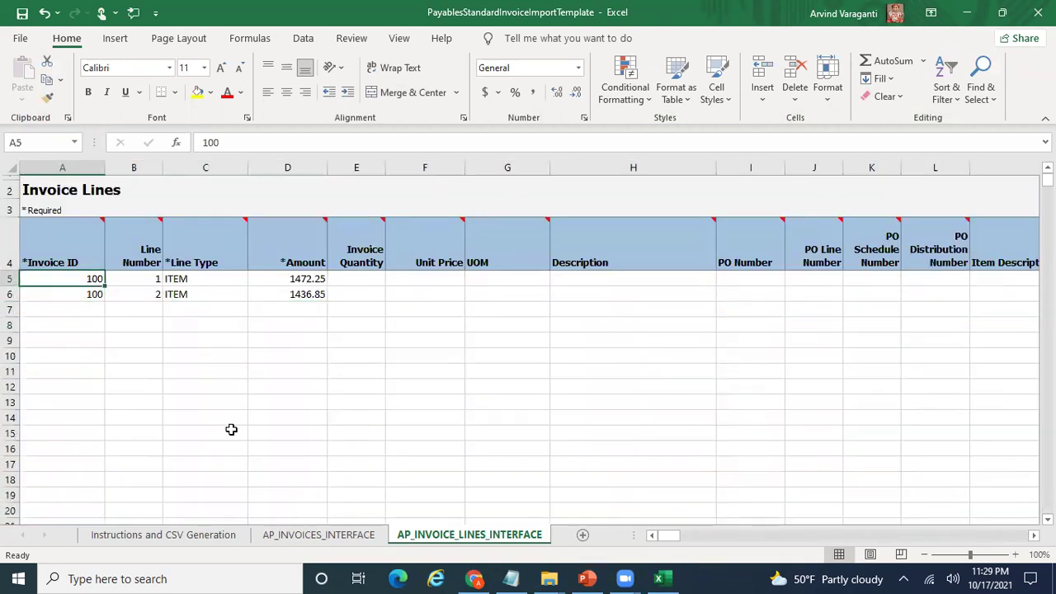
# Examine the Business Unit, Supplier Name, Supplier Number and Invoice ID columns and their notes on the AP_INVOICES_INTERFACE sheet.
pyautogui.click(317, 535)
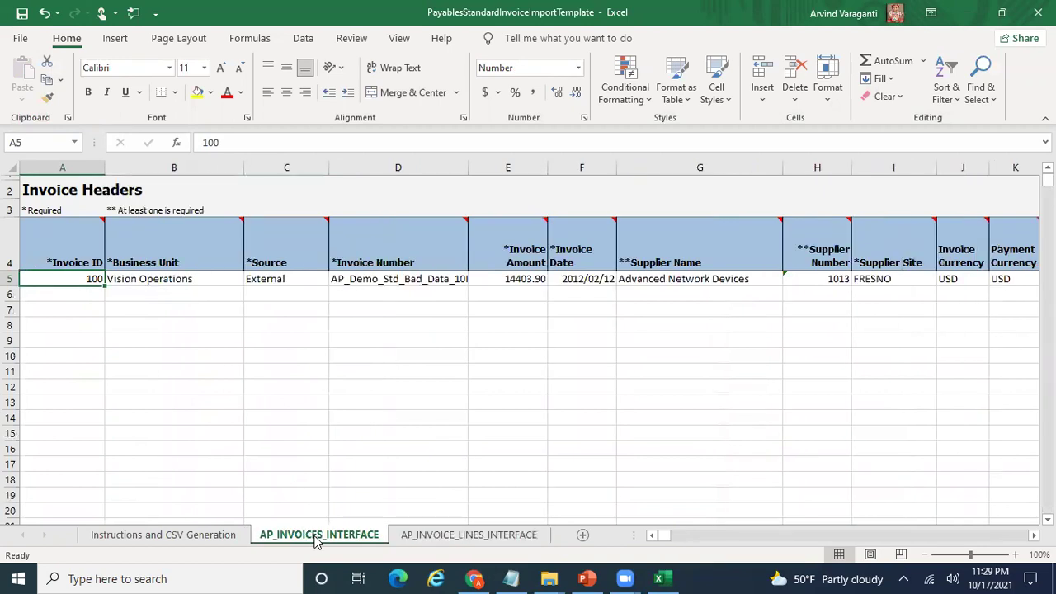
pyautogui.click(161, 277)
pyautogui.moveTo(32, 216)
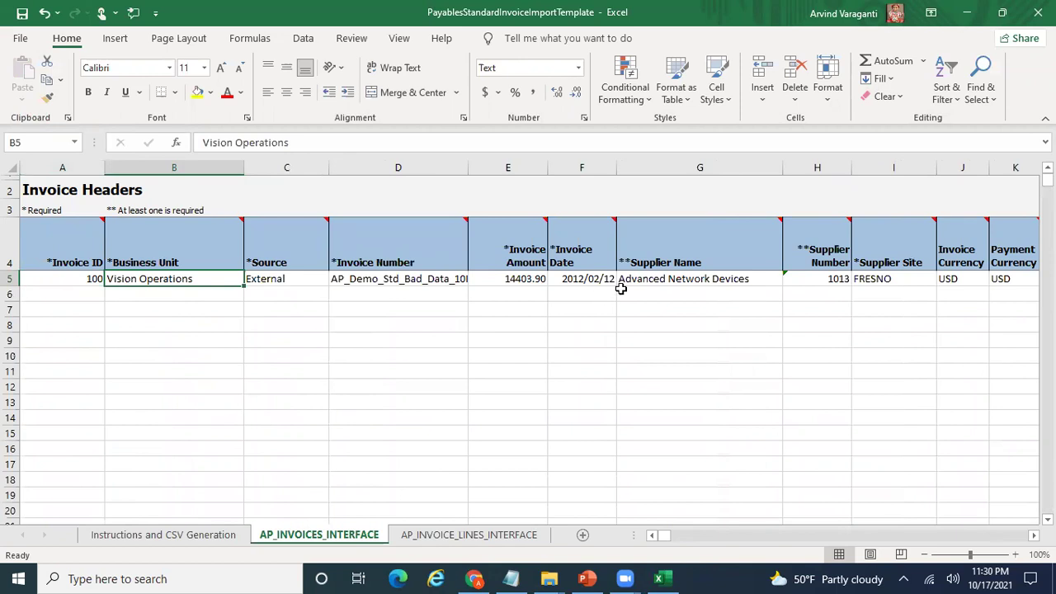
pyautogui.click(655, 257)
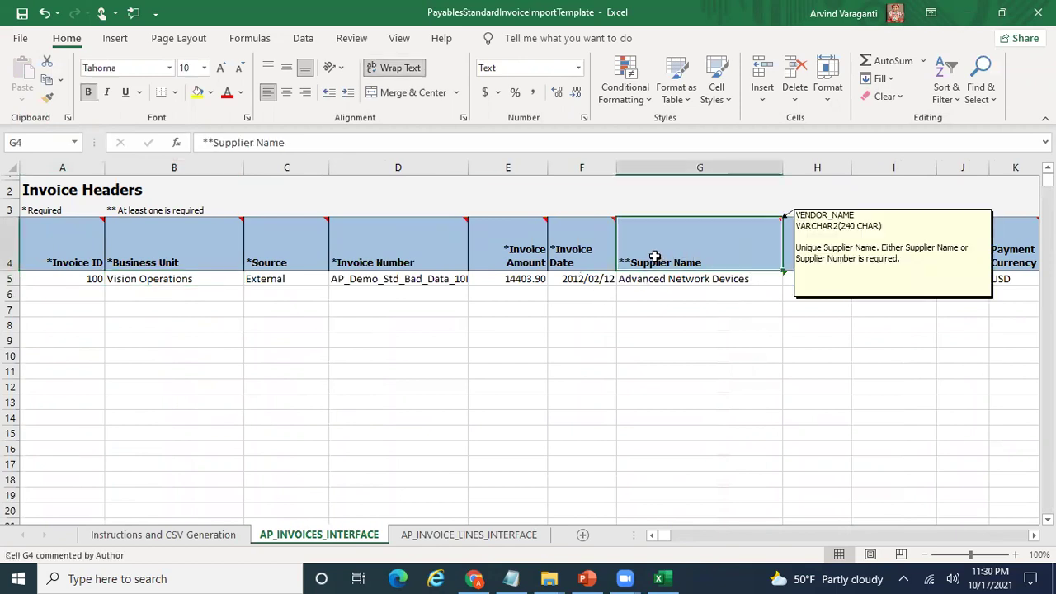
pyautogui.click(801, 255)
pyautogui.moveTo(661, 262)
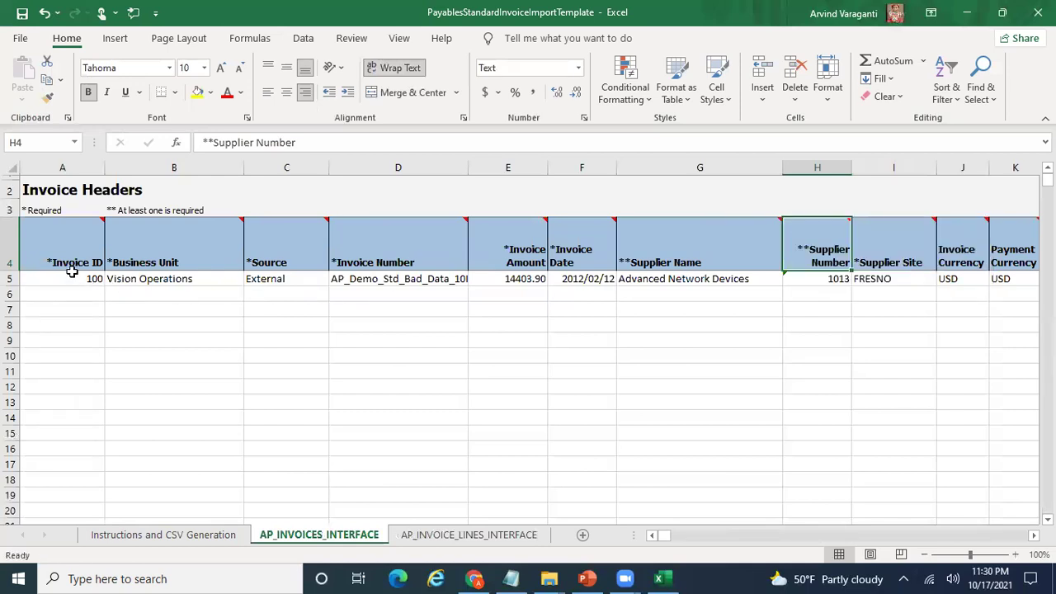
pyautogui.moveTo(79, 253)
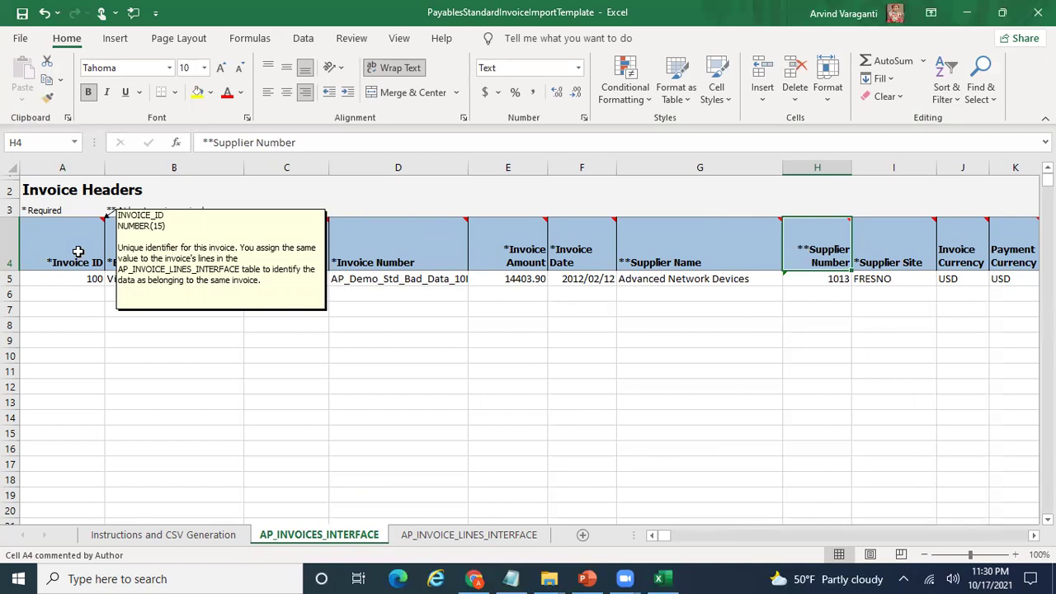
pyautogui.click(84, 280)
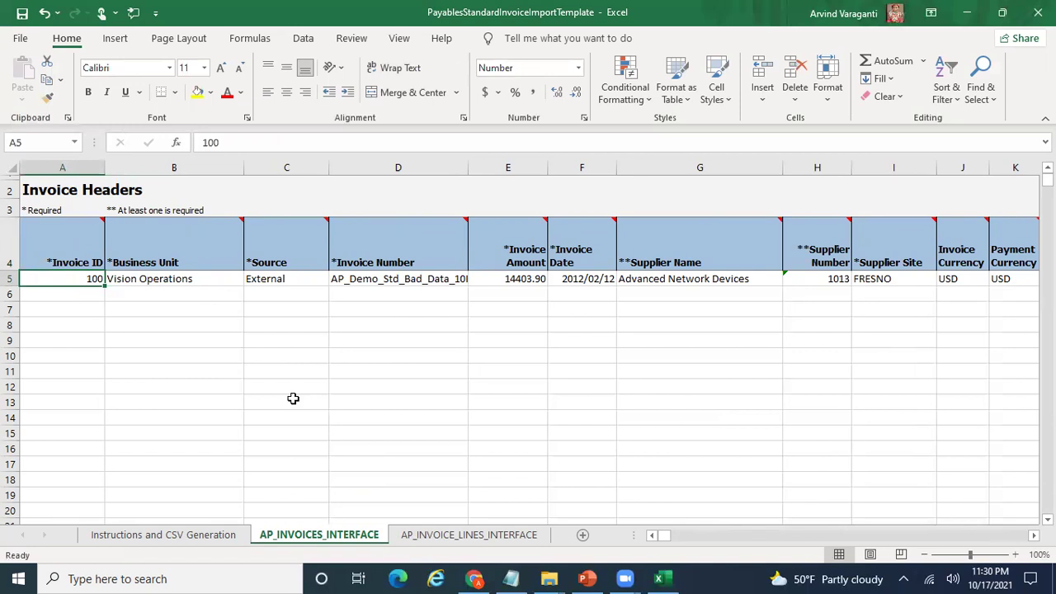
# Compare the Invoice ID of the header on AP_INVOICES_INTERFACE with the Invoice IDs of the lines on AP_INVOICE_LINES_INTERFACE.
pyautogui.click(425, 536)
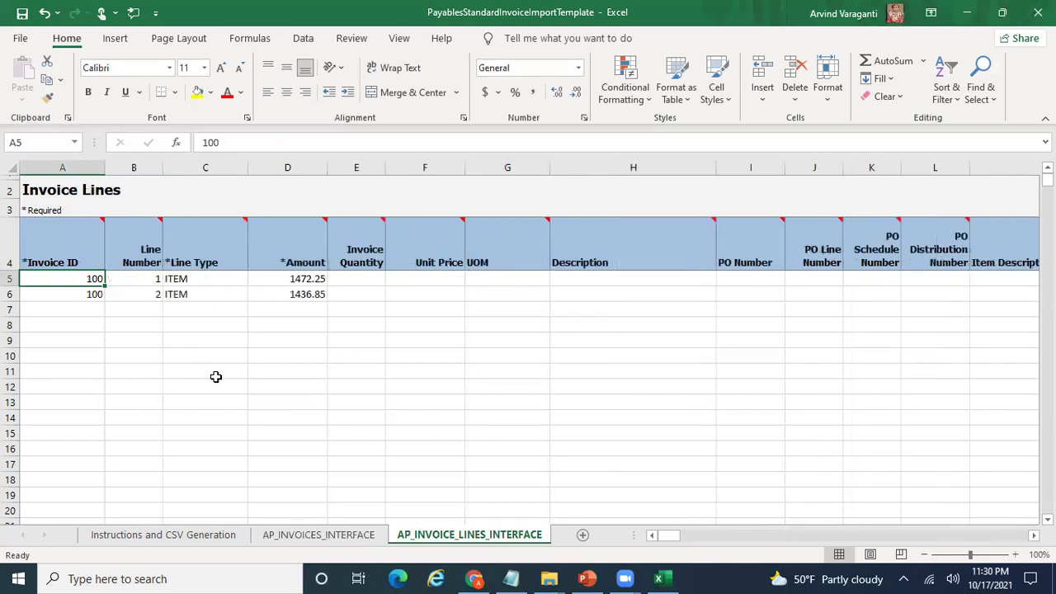
pyautogui.click(343, 535)
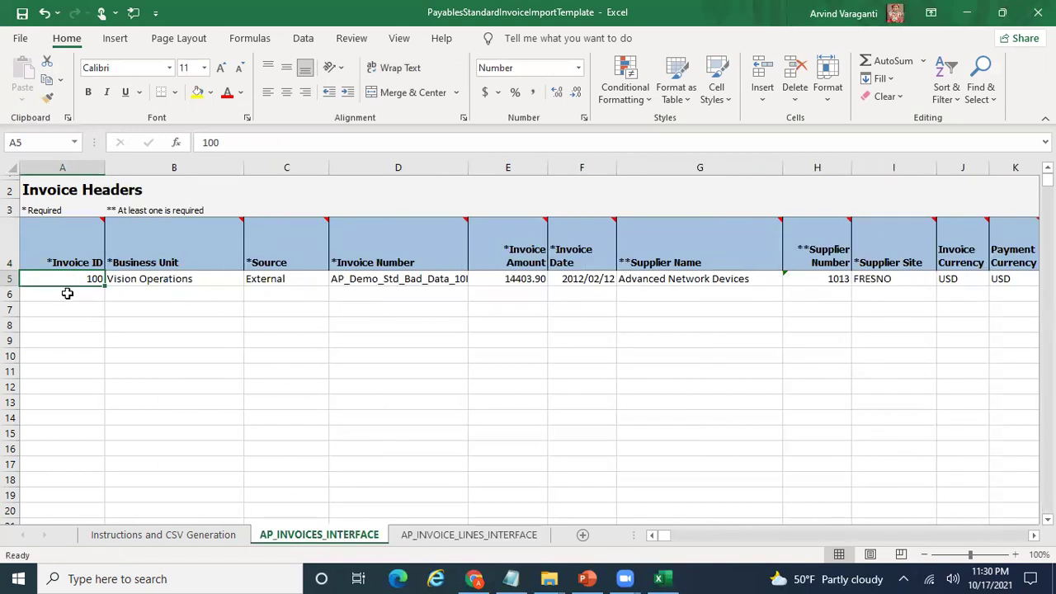
pyautogui.click(437, 538)
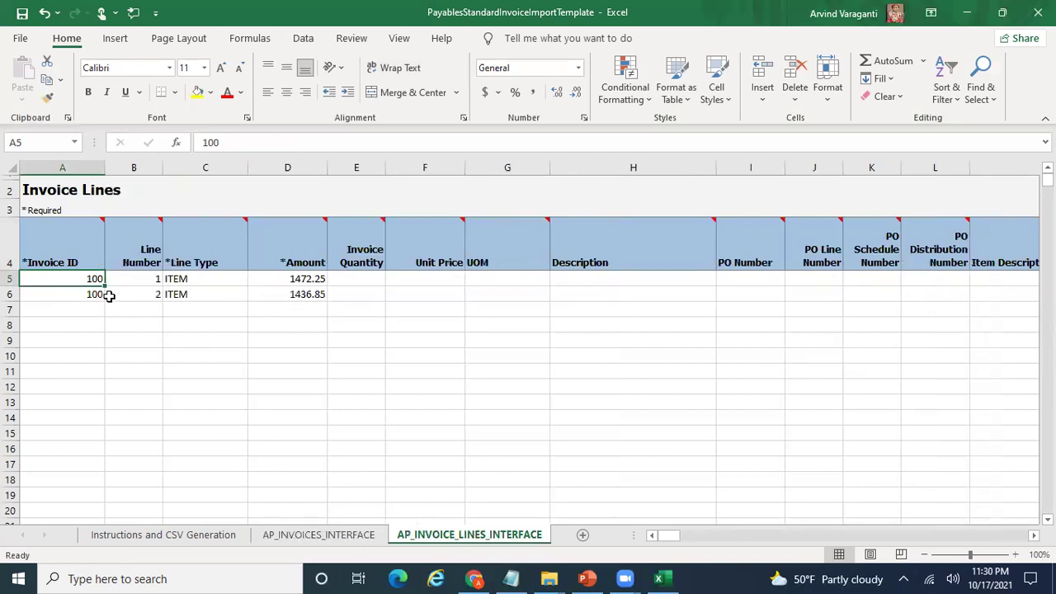
pyautogui.click(323, 538)
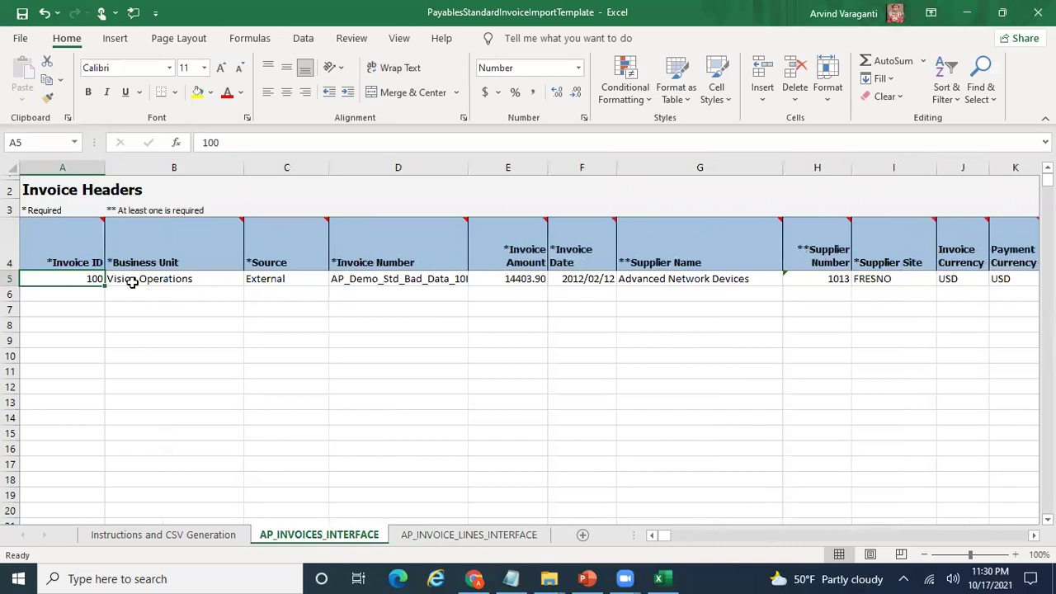
pyautogui.click(457, 537)
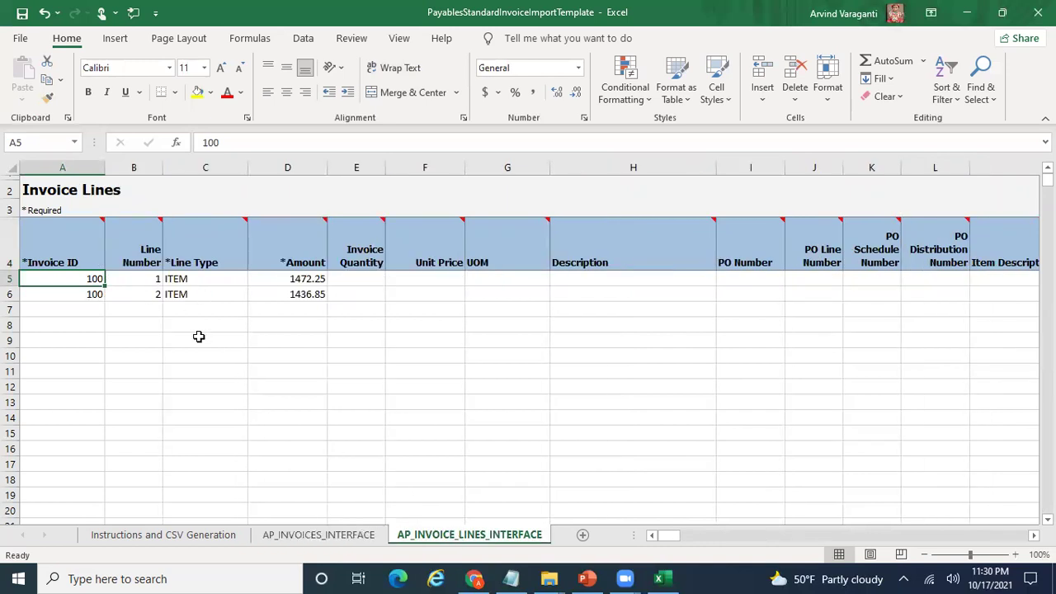
pyautogui.click(297, 537)
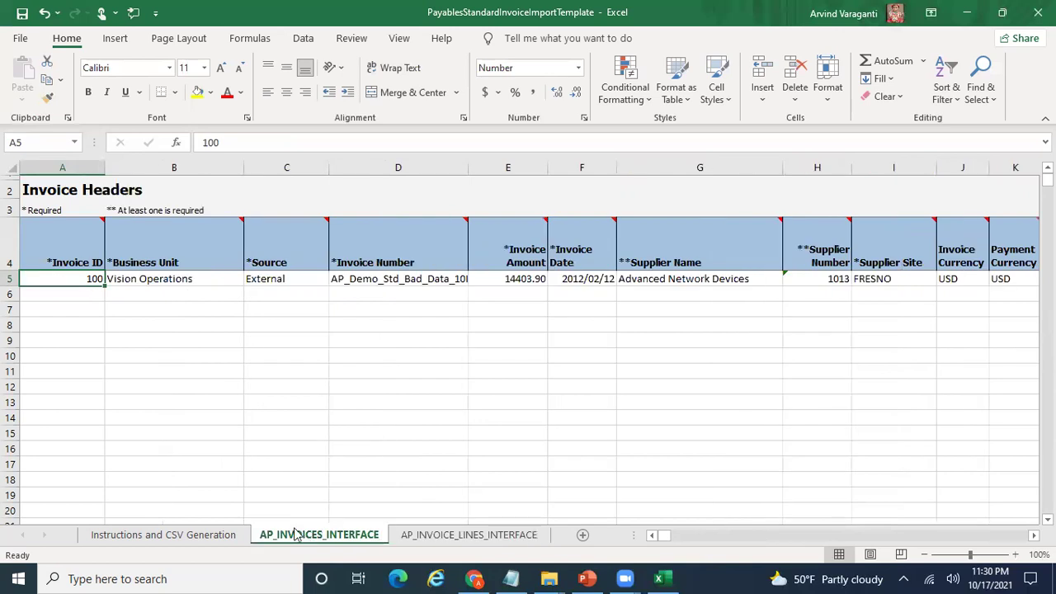
# Enter Invoice ID 101 in row 6 of the AP_INVOICES_INTERFACE sheet and in row 7 of the AP_INVOICE_LINES_INTERFACE sheet.
pyautogui.doubleClick(89, 294)
pyautogui.write('101')
pyautogui.press('Tab')
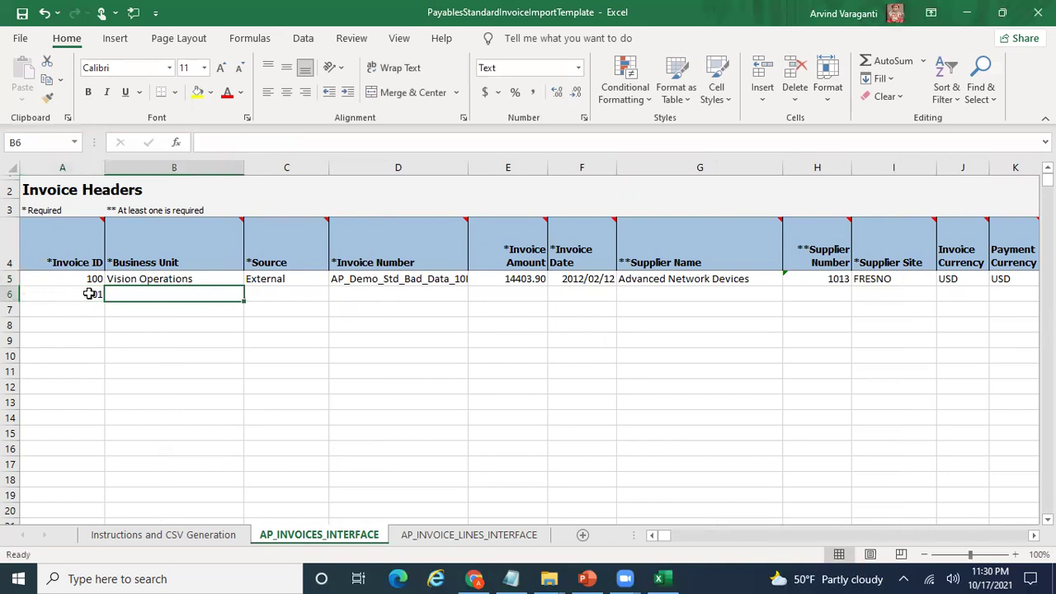
pyautogui.click(452, 536)
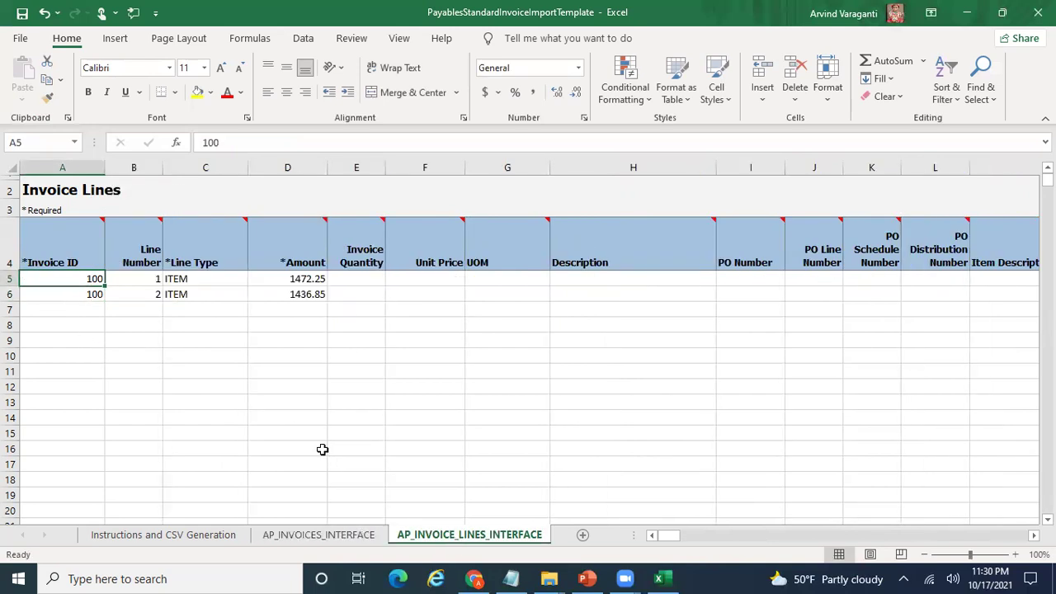
pyautogui.click(80, 307)
pyautogui.write('101')
pyautogui.press('Return')
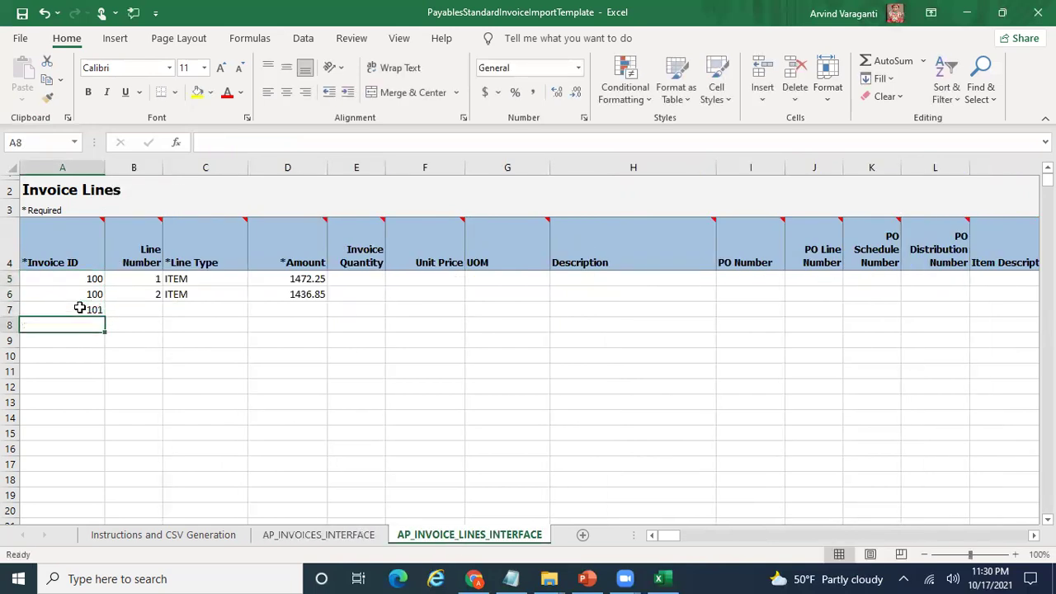
pyautogui.press('Up')
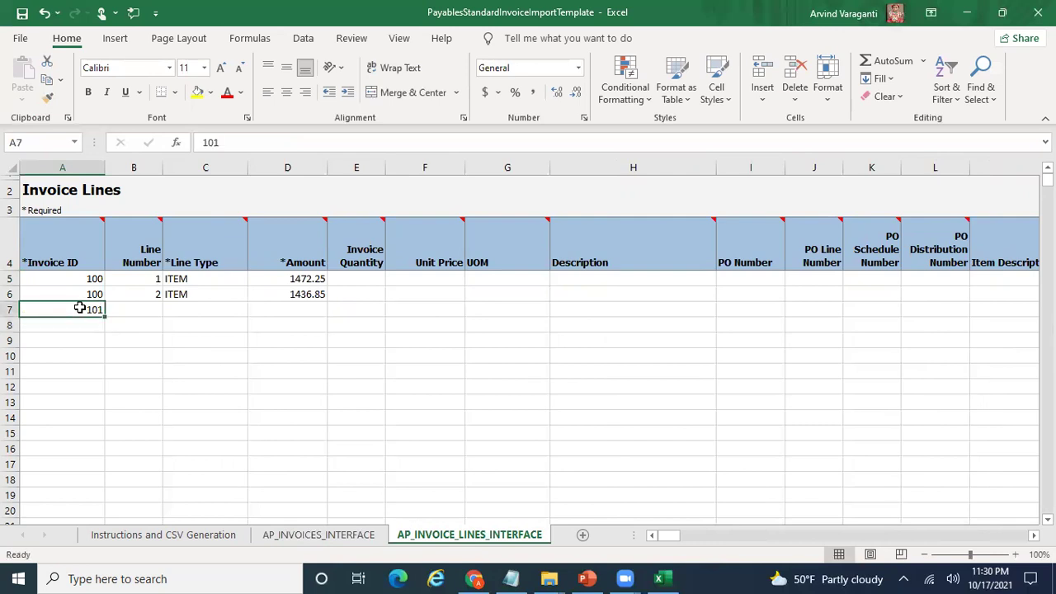
# Enter line numbers 1, 2 and 3 in rows 7 to 9 of the invoice lines sheet.
pyautogui.press('Right')
pyautogui.write('1')
pyautogui.press('Return')
pyautogui.write('2')
pyautogui.press('Return')
pyautogui.write('3')
# Clear the example entries in rows 7 to 9 of the invoice lines sheet and Invoice ID 101 from the headers sheet.
pyautogui.press('Right')
pyautogui.press('Up')
pyautogui.press('Up')
pyautogui.press('Left')
pyautogui.hotkey('shift', 'Down')
pyautogui.hotkey('shift', 'Down')
pyautogui.hotkey('shift', 'space')
pyautogui.press('Delete')
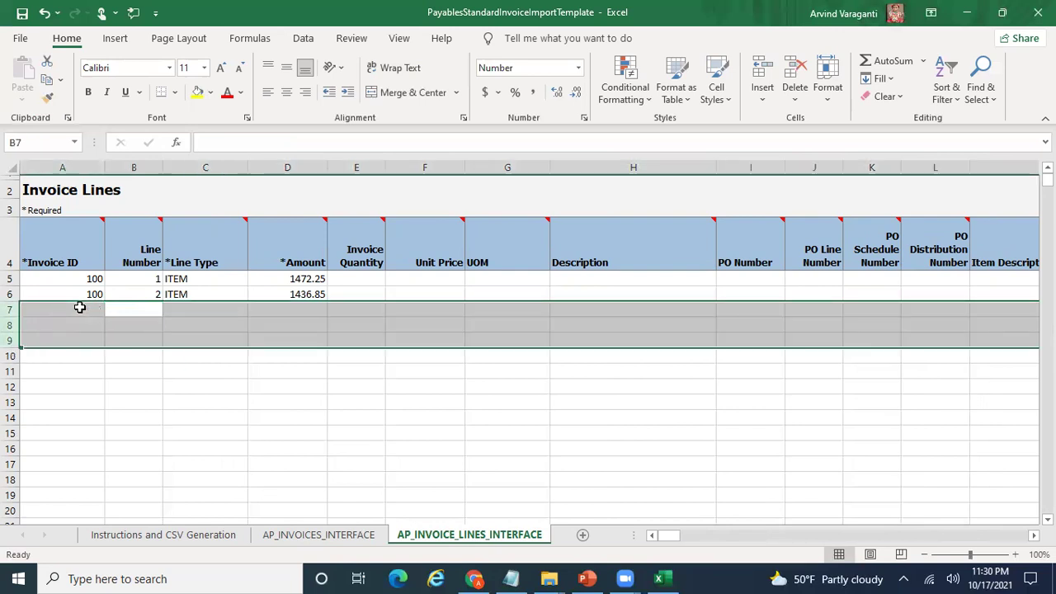
pyautogui.click(73, 291)
pyautogui.click(312, 536)
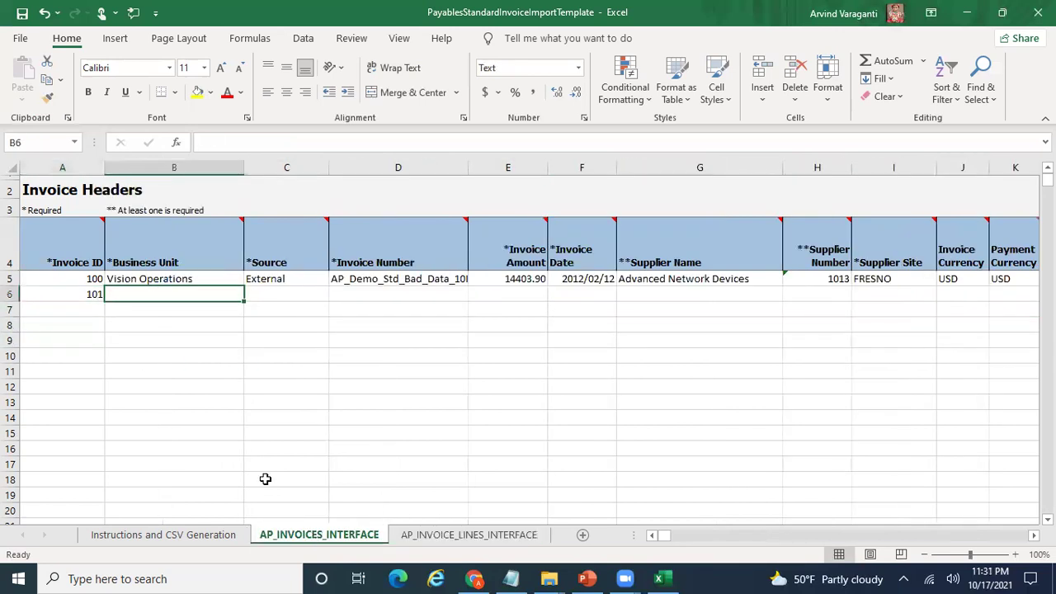
pyautogui.click(85, 294)
pyautogui.press('Delete')
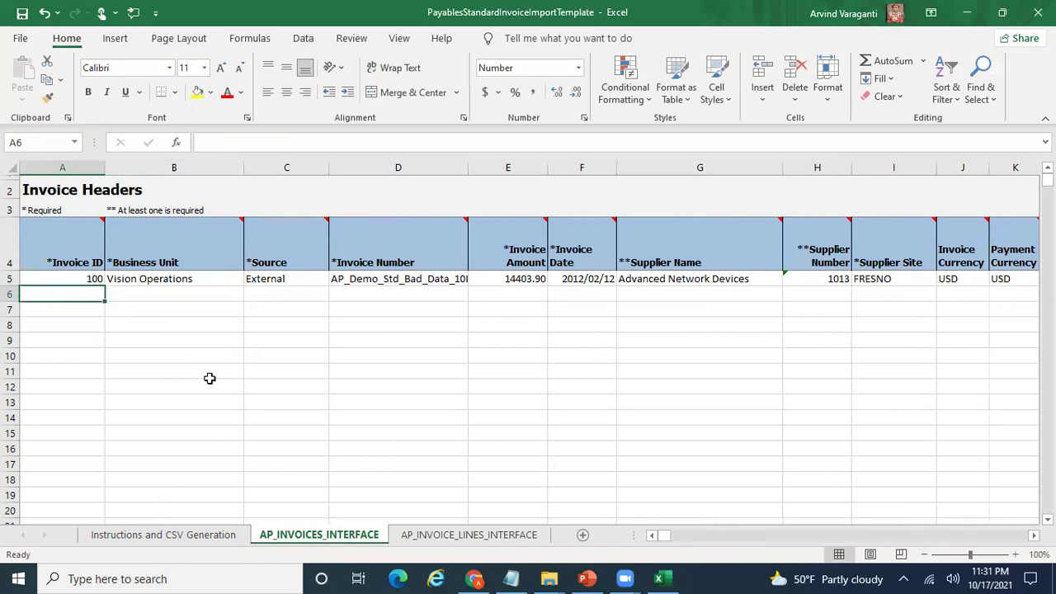
# Select the Business Unit cell of header row 5, switch to Oracle Fusion in the browser and open the Create Invoice page in Payables.
pyautogui.press('Up')
pyautogui.press('Right')
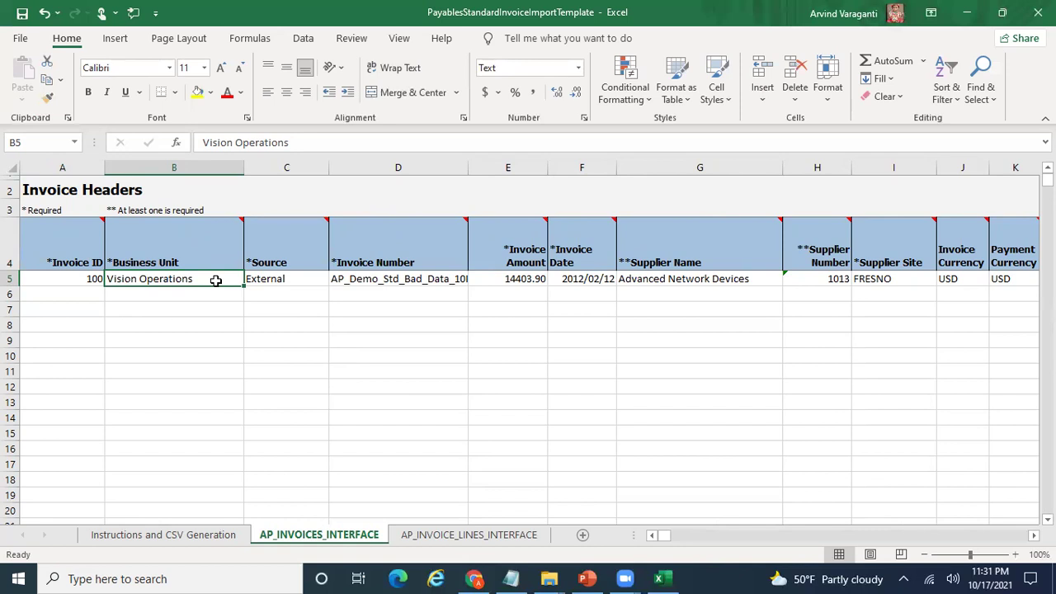
pyautogui.click(474, 578)
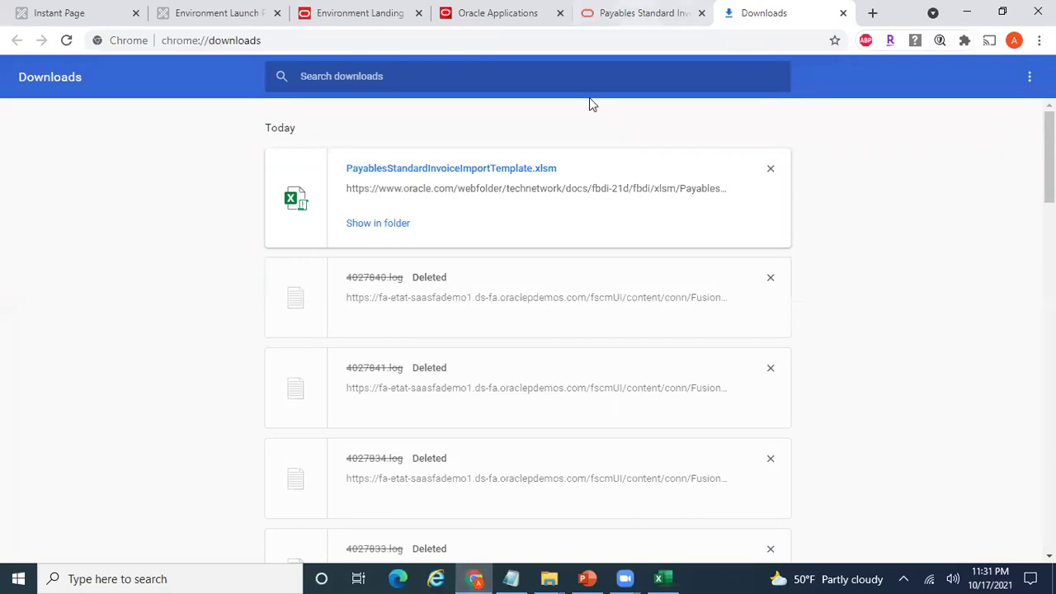
pyautogui.click(489, 14)
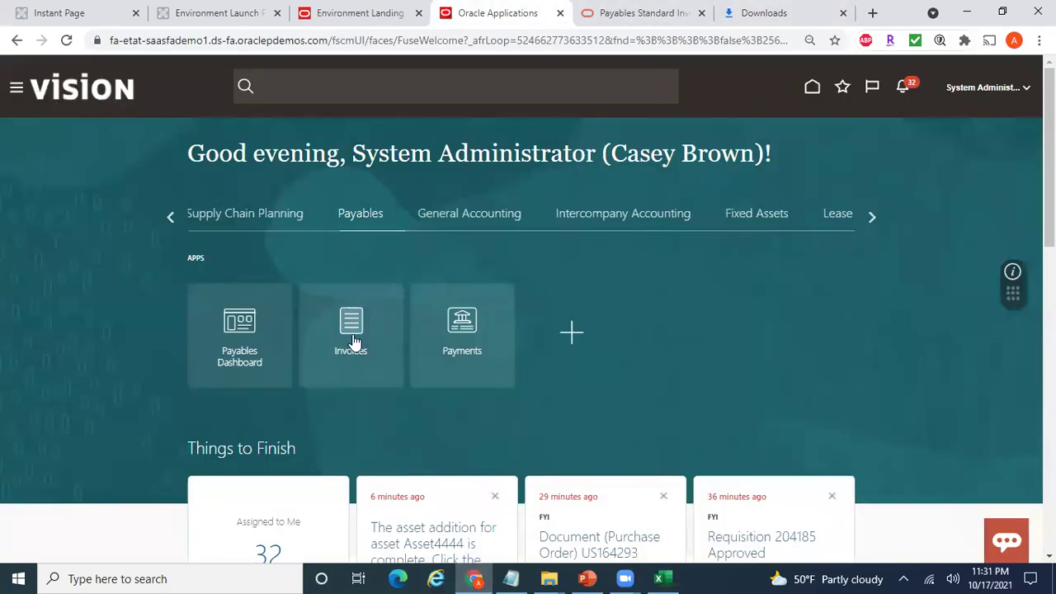
pyautogui.click(353, 341)
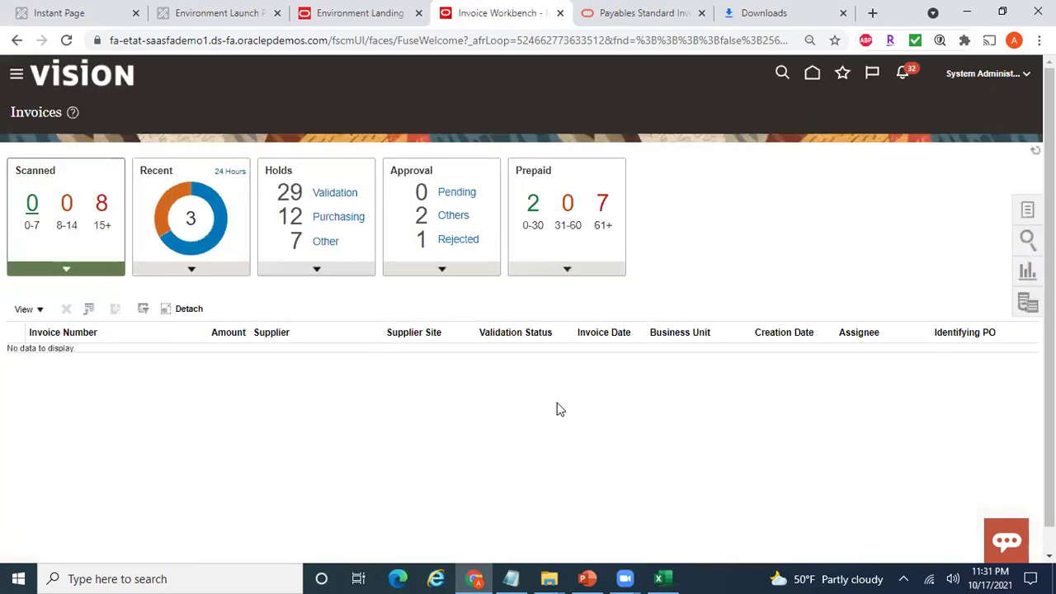
pyautogui.click(1027, 210)
pyautogui.click(927, 120)
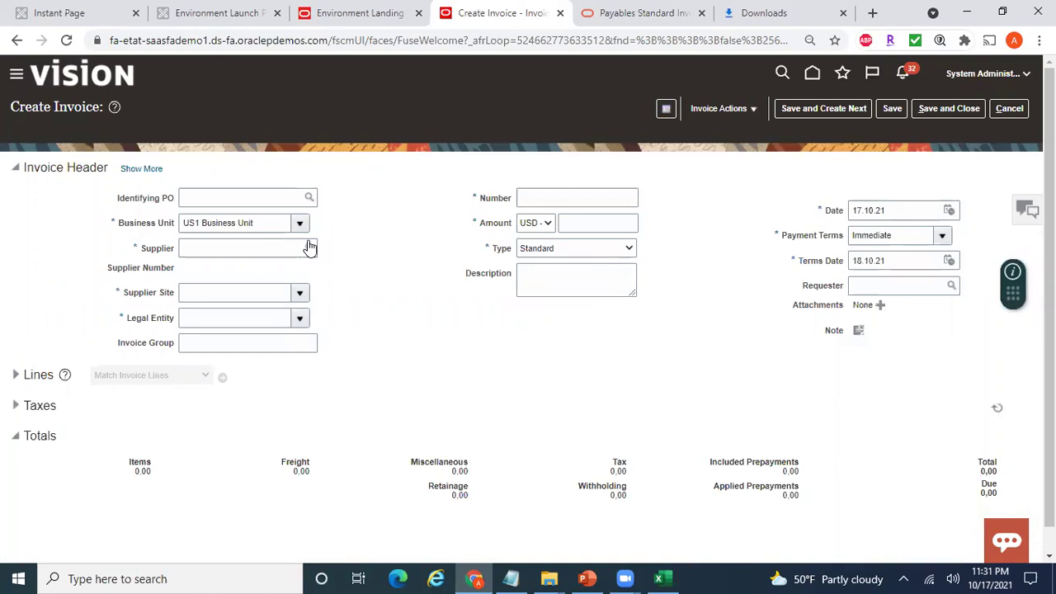
# Copy US1 Business Unit from the Create Invoice page into the Business Unit cell of header row 5 in Excel.
pyautogui.moveTo(265, 222); pyautogui.dragTo(175, 225)
pyautogui.hotkey('ctrl', 'c')
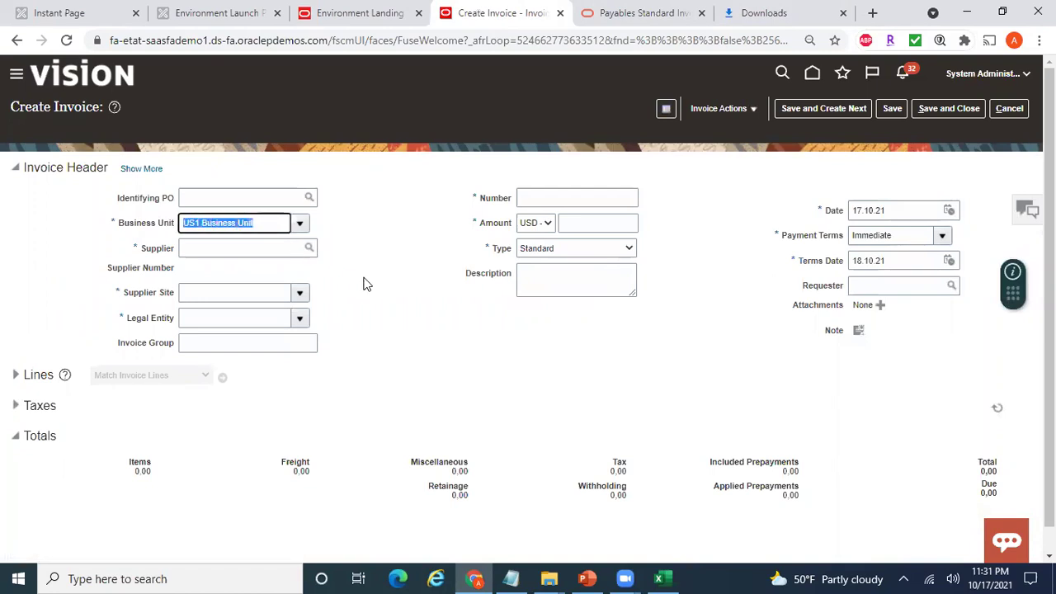
pyautogui.click(658, 578)
pyautogui.hotkey('ctrl', 'v')
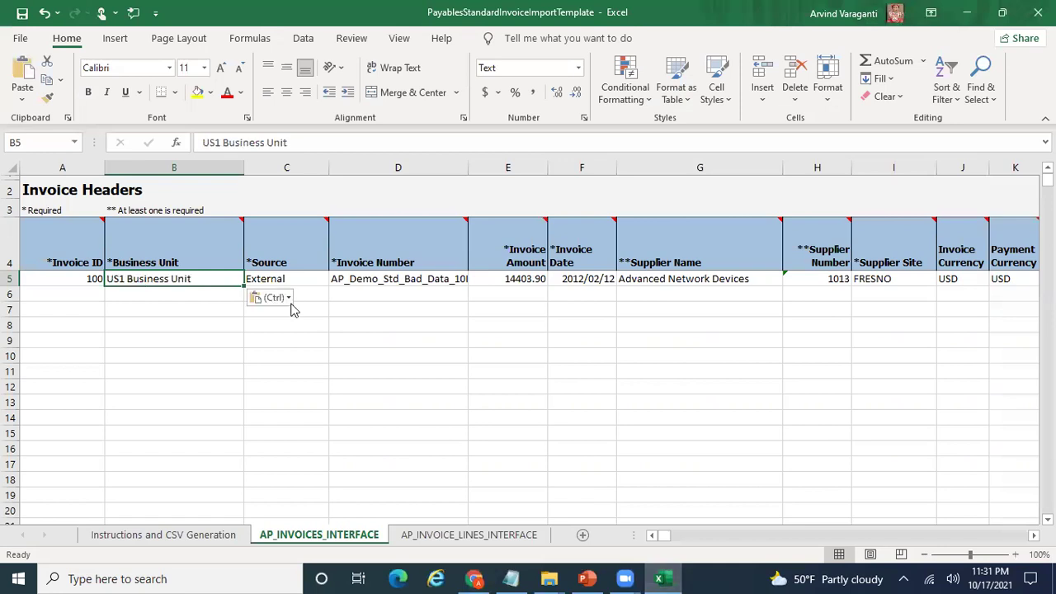
# Set the Invoice Number in header row 5 to TestARV123, keeping External as the source.
pyautogui.click(281, 278)
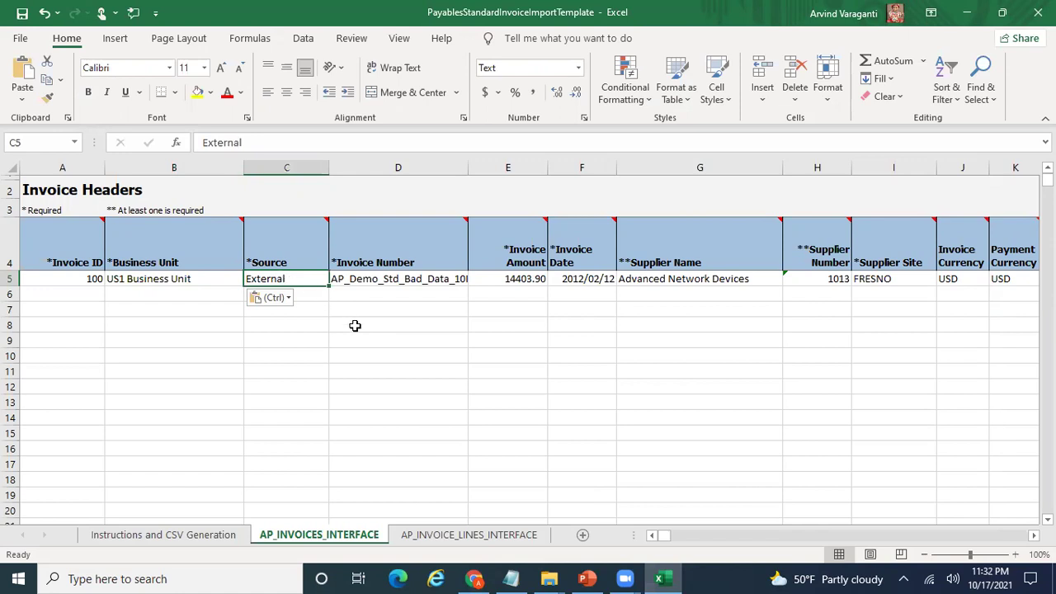
pyautogui.click(369, 280)
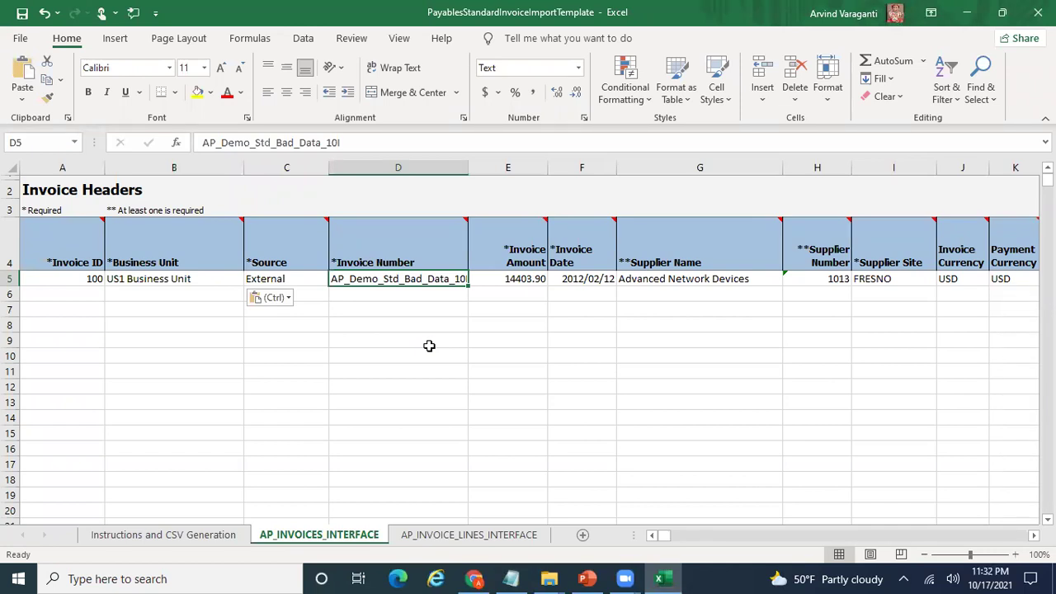
pyautogui.write('Test')
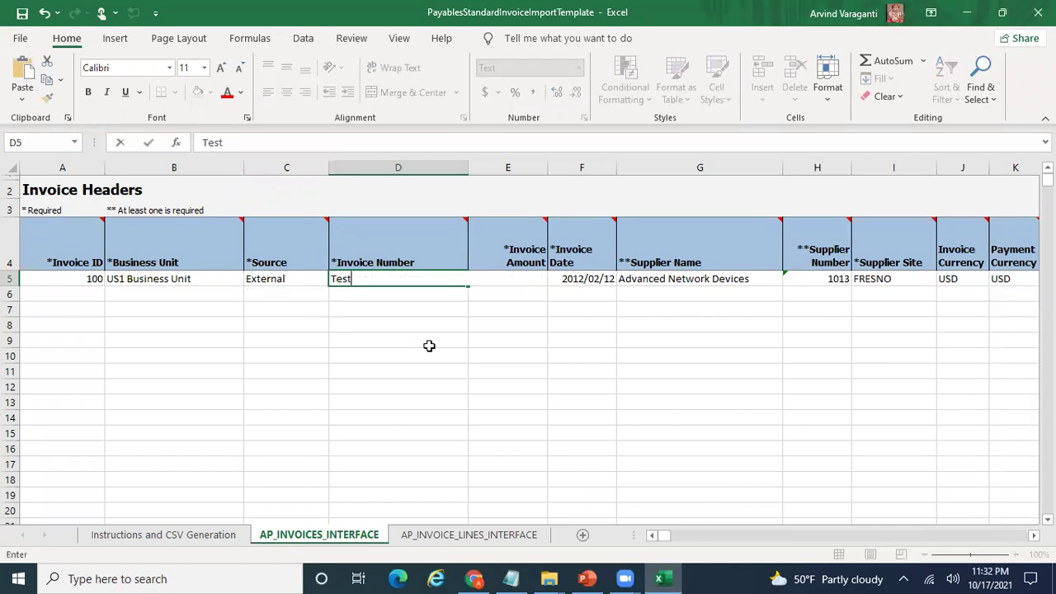
pyautogui.write('ARV123')
pyautogui.press('Tab')
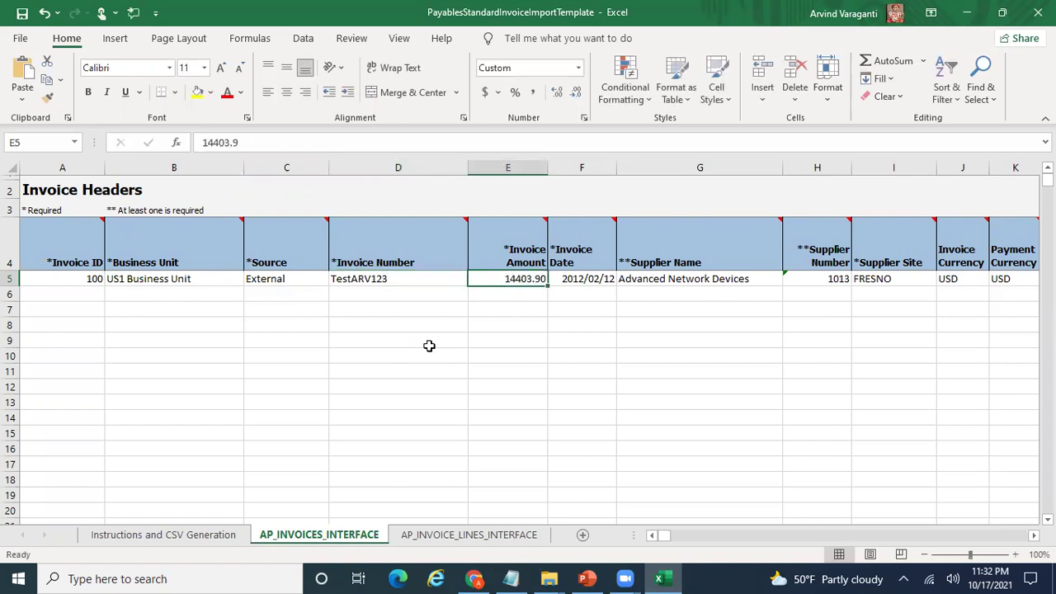
# Look up the header amount in the Notepad notes and set the Invoice Amount in header row 5 to 6540.
pyautogui.click(512, 579)
pyautogui.hotkey('alt', 'Tab')
pyautogui.write('6540')
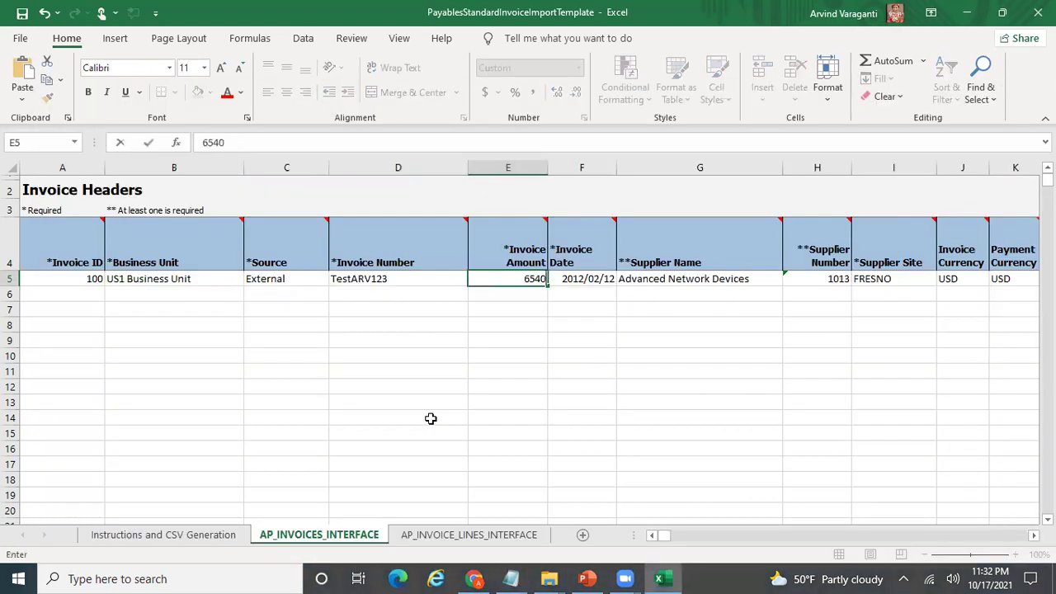
pyautogui.press('Tab')
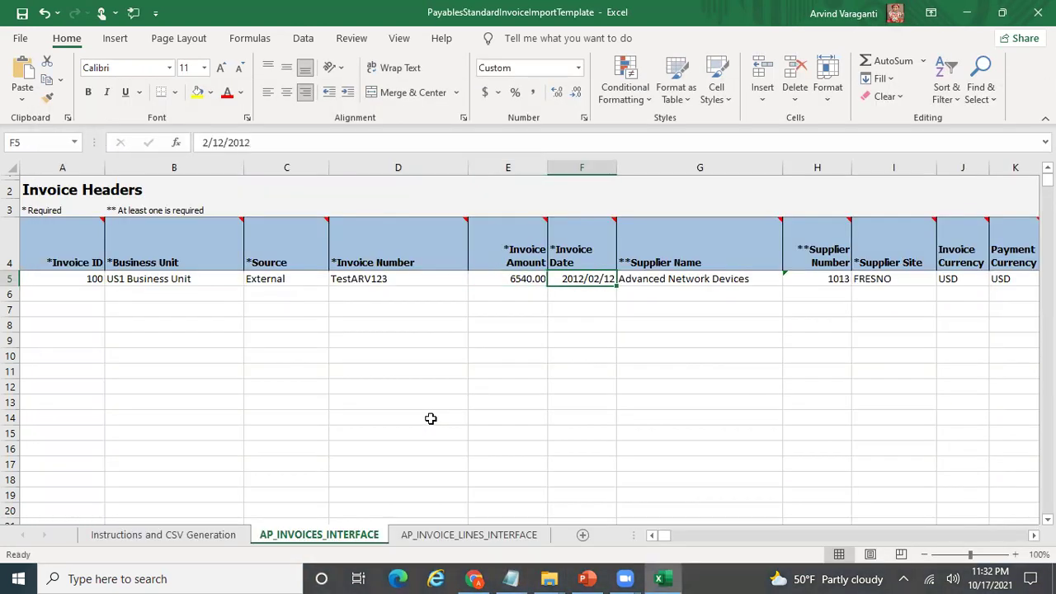
# Set the Invoice Date in header row 5 to 2021/10/17, following the date format of the column.
pyautogui.moveTo(594, 253)
pyautogui.write('2021/')
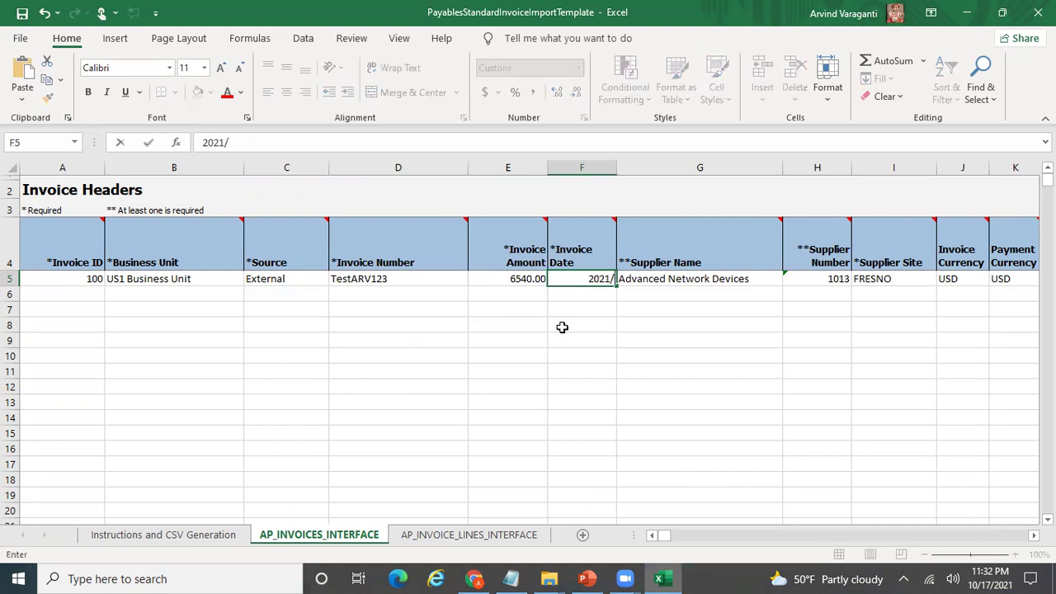
pyautogui.write('10/17')
pyautogui.press('Return')
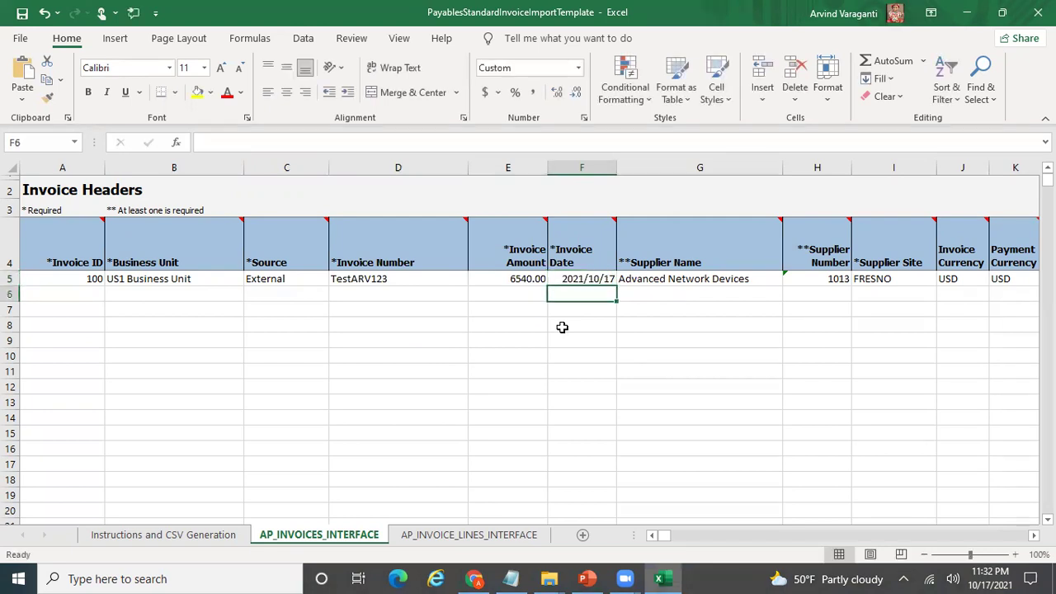
pyautogui.moveTo(573, 238)
# Look up the supplier in the Notepad notes and set the Supplier Name in header row 5 to ABC Consulting.
pyautogui.click(704, 279)
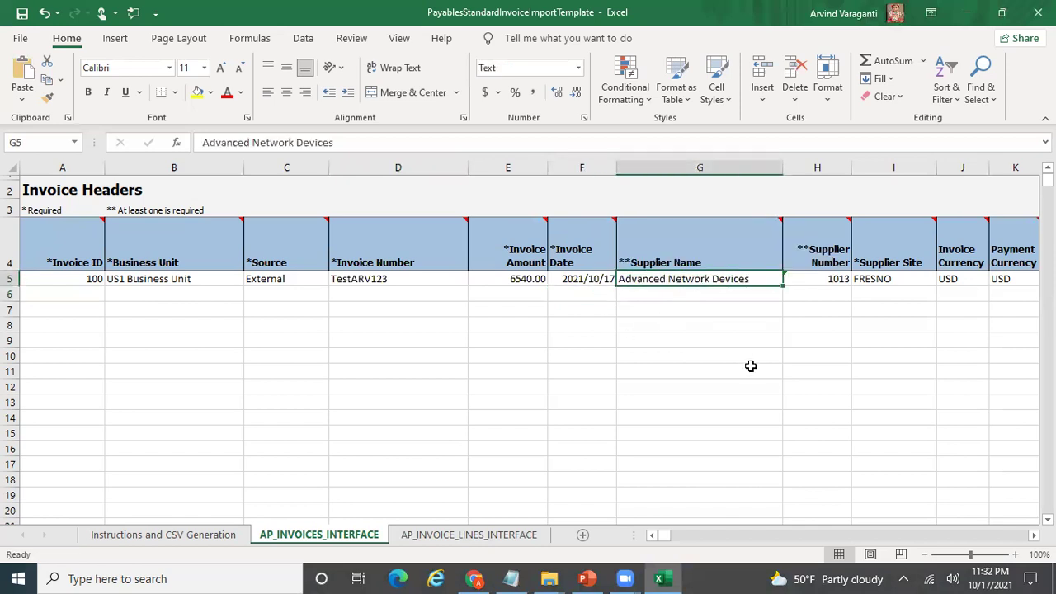
pyautogui.hotkey('alt', 'Tab')
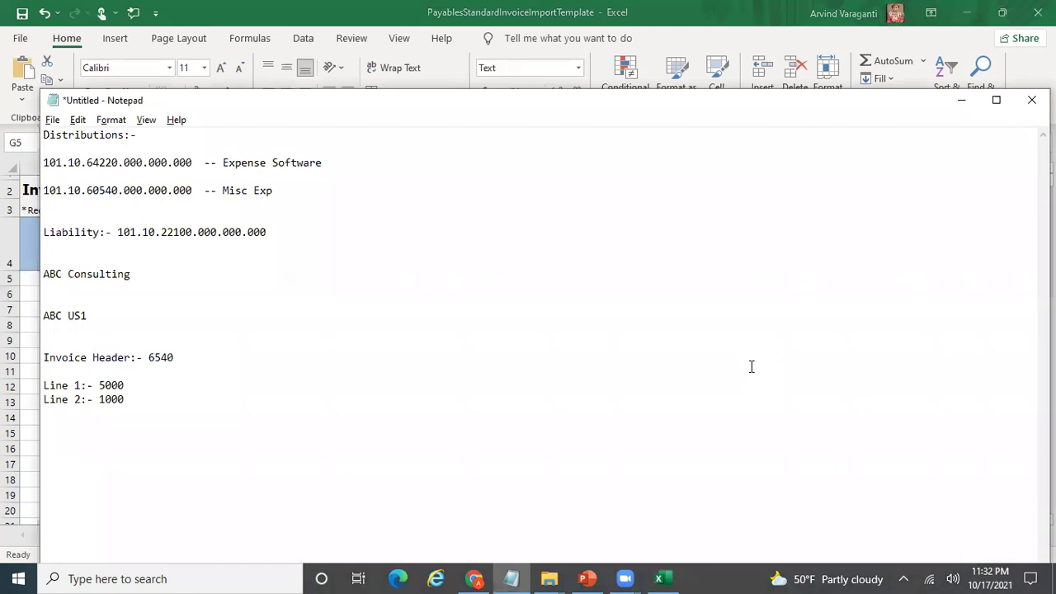
pyautogui.hotkey('alt', 'Tab')
pyautogui.write('ABC Consulting')
pyautogui.press('Return')
pyautogui.press('Up')
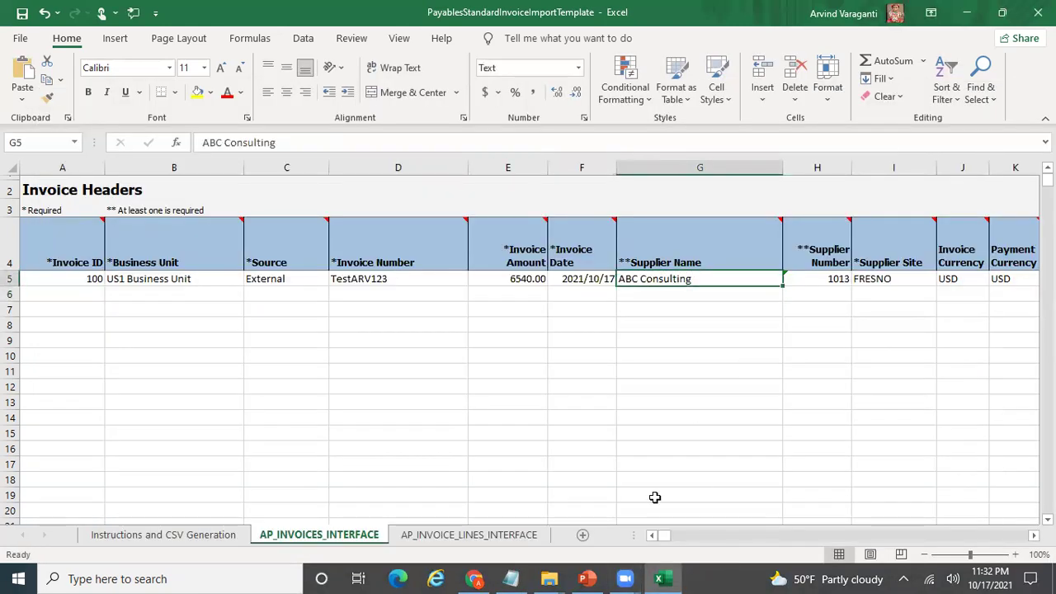
# Make the Supplier field active on Oracle's Create Invoice page, and clear the Supplier Number in header row 5 of the Excel template.
pyautogui.click(477, 578)
pyautogui.click(204, 246)
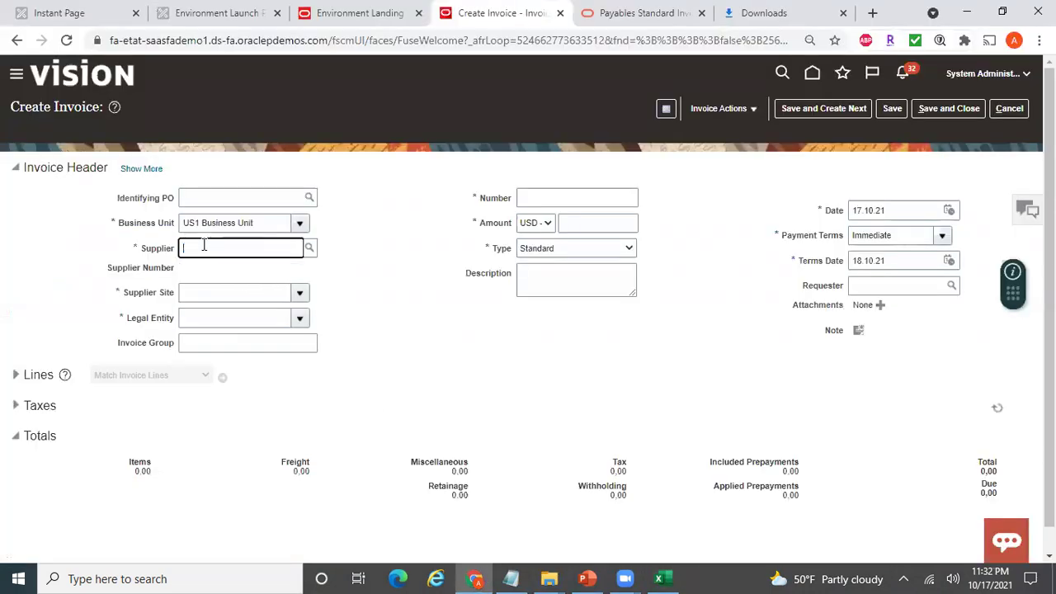
pyautogui.hotkey('alt', 'Tab')
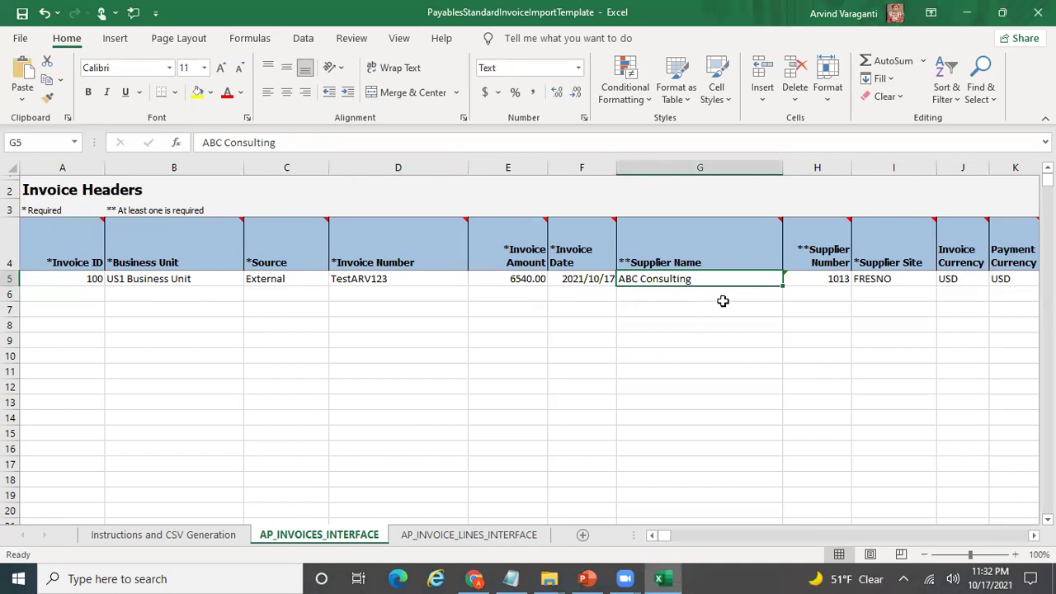
pyautogui.moveTo(697, 262)
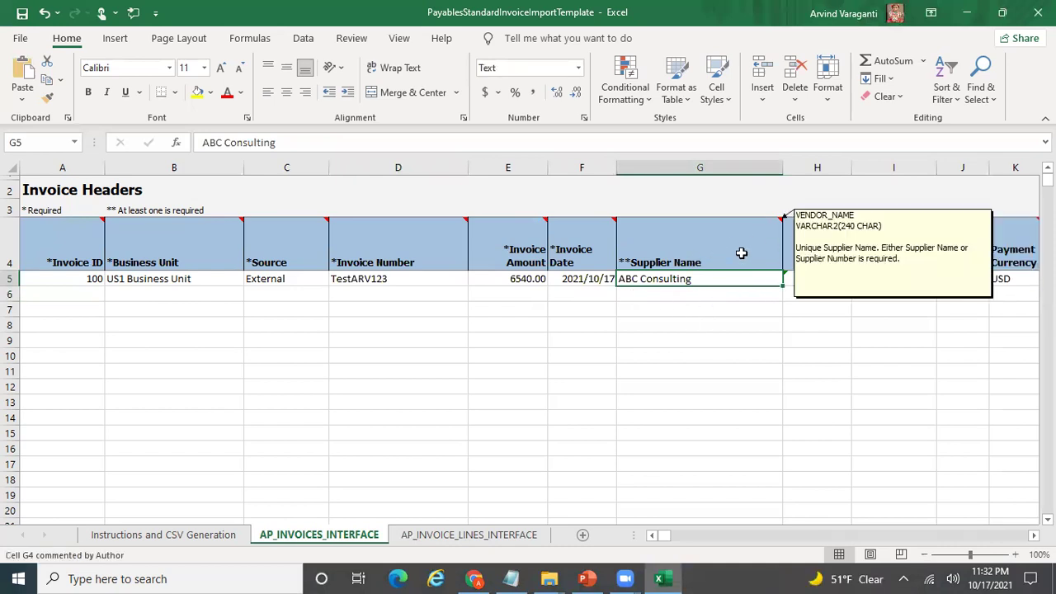
pyautogui.click(776, 356)
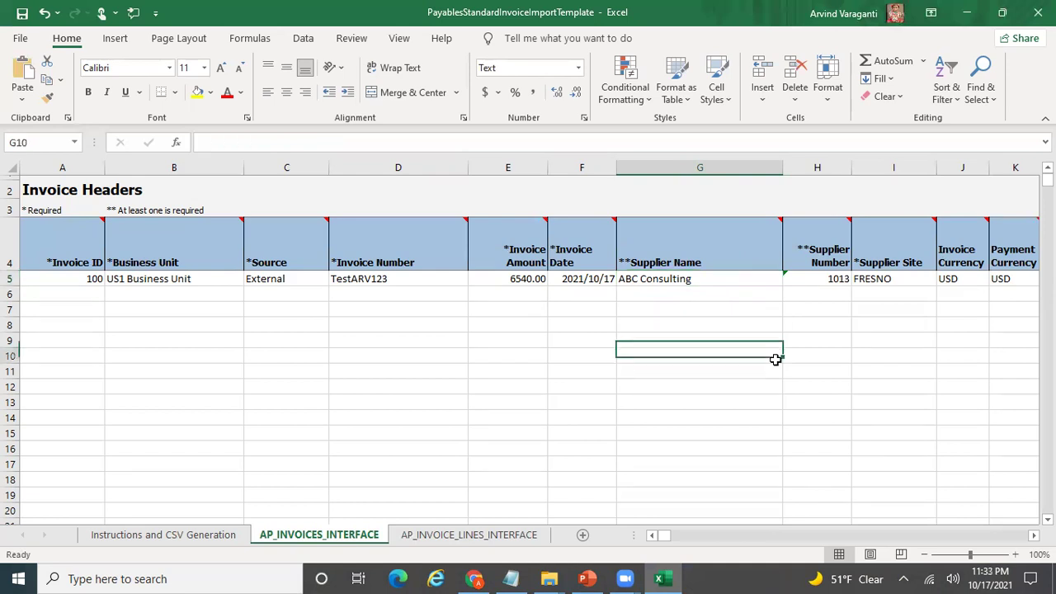
pyautogui.click(823, 281)
pyautogui.press('Delete')
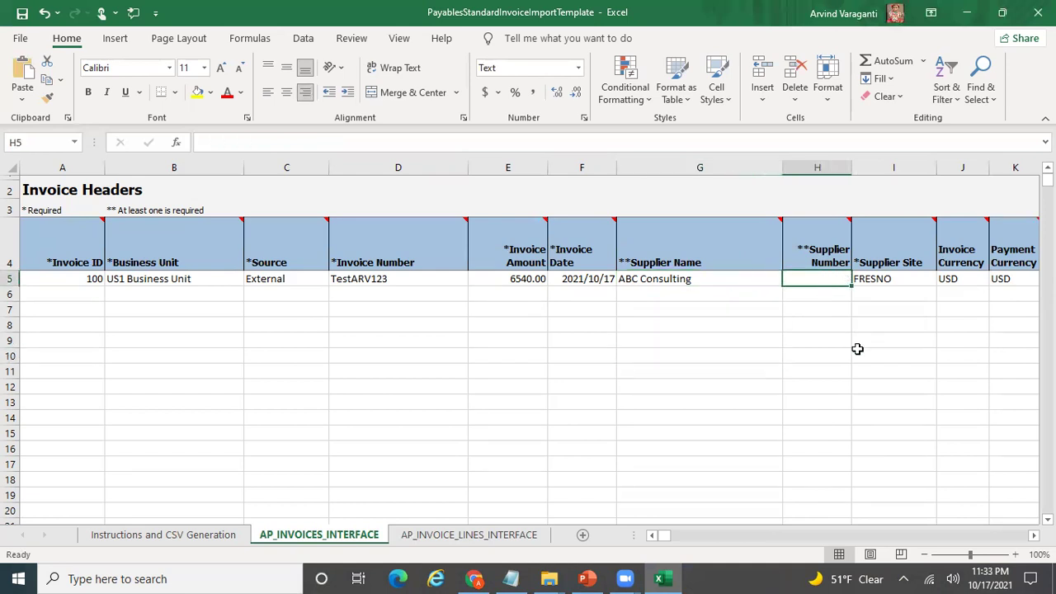
# Select the Supplier Site cell of header row 5, and choose ABC Consulting as the supplier on the Create Invoice page in the browser.
pyautogui.press('Left')
pyautogui.press('Left')
pyautogui.press('Right')
pyautogui.press('Right')
pyautogui.press('Right')
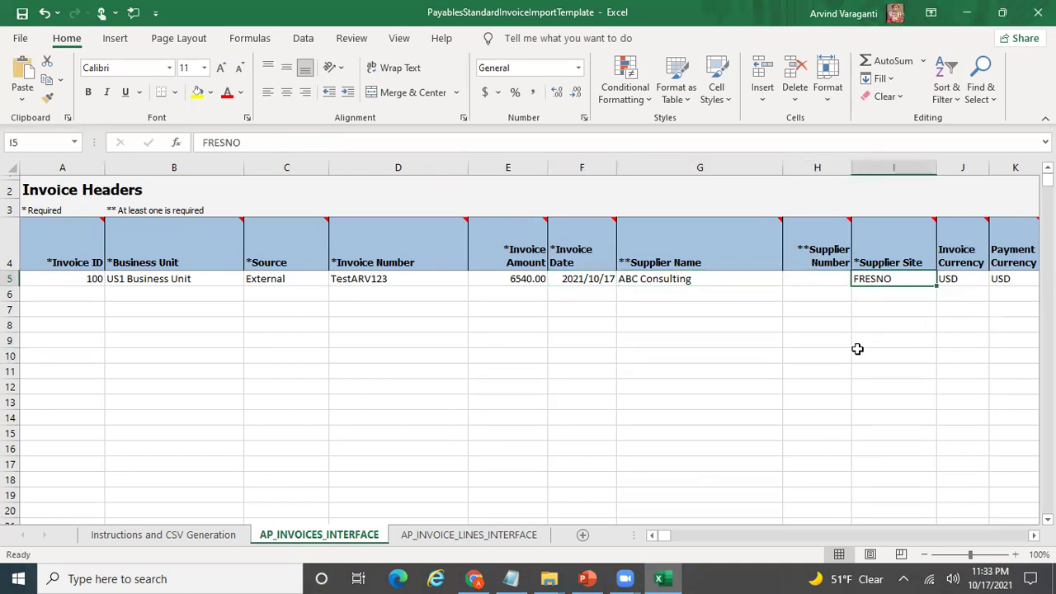
pyautogui.hotkey('alt', 'Tab')
pyautogui.write('ABC Consulti')
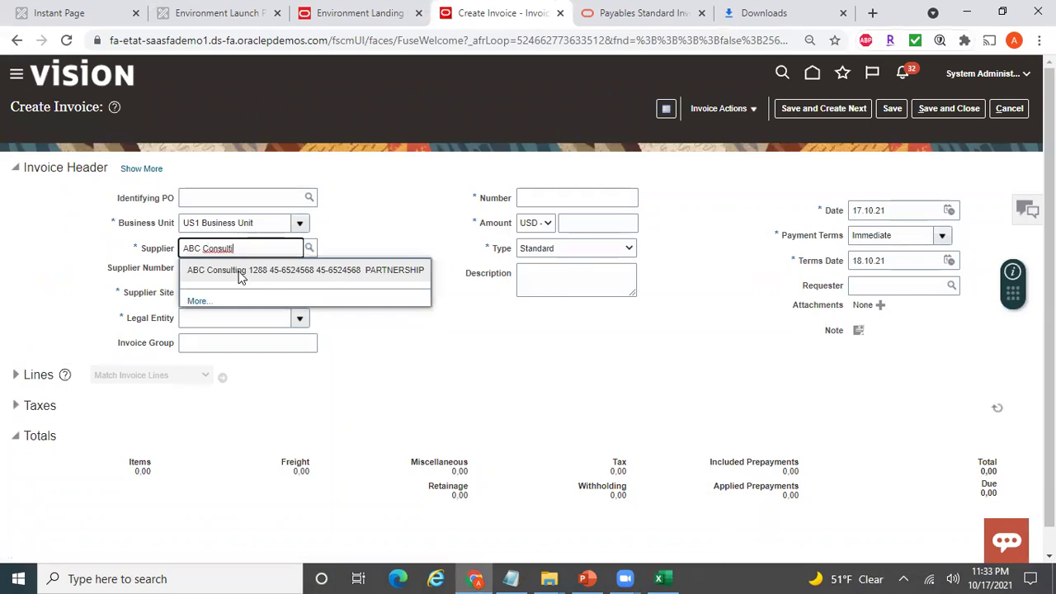
pyautogui.click(239, 272)
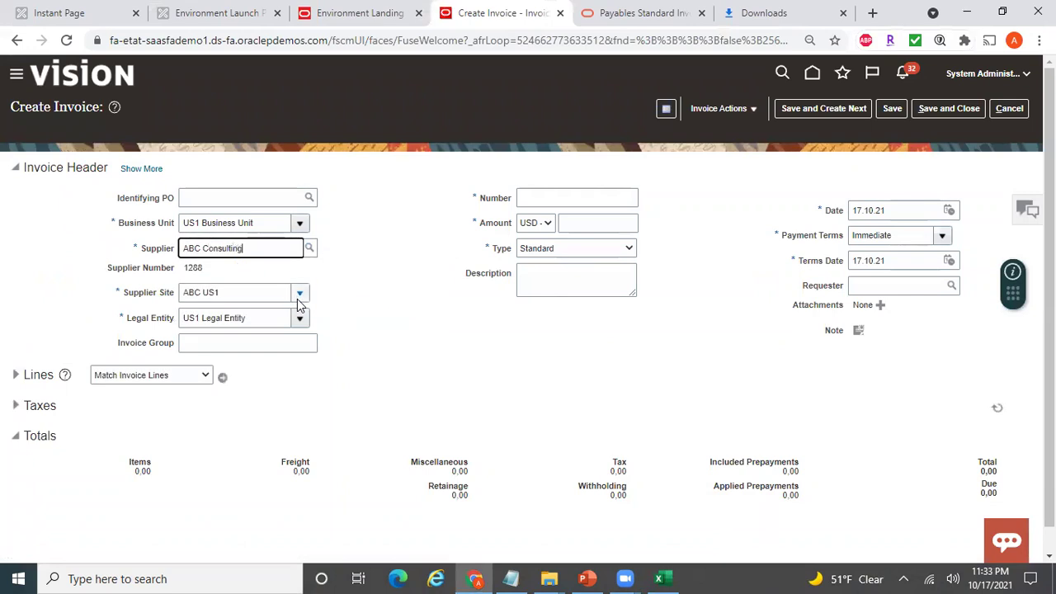
# Copy the supplier site ABC US1 from the Create Invoice page into the Supplier Site cell of header row 5 in Excel.
pyautogui.moveTo(244, 296); pyautogui.dragTo(152, 297)
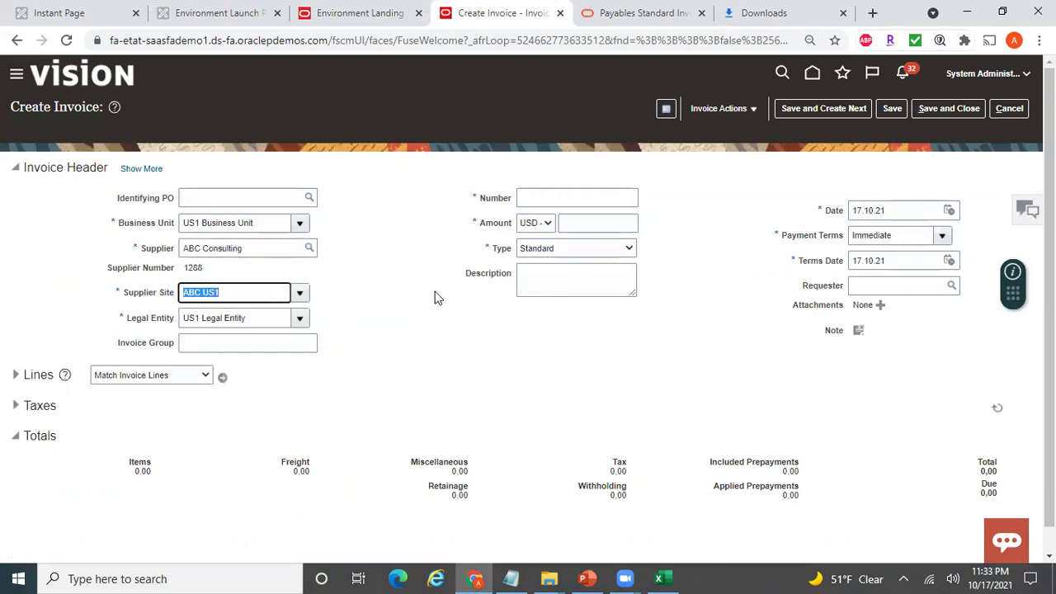
pyautogui.hotkey('ctrl', 'c')
pyautogui.hotkey('alt', 'Tab')
pyautogui.hotkey('ctrl', 'v')
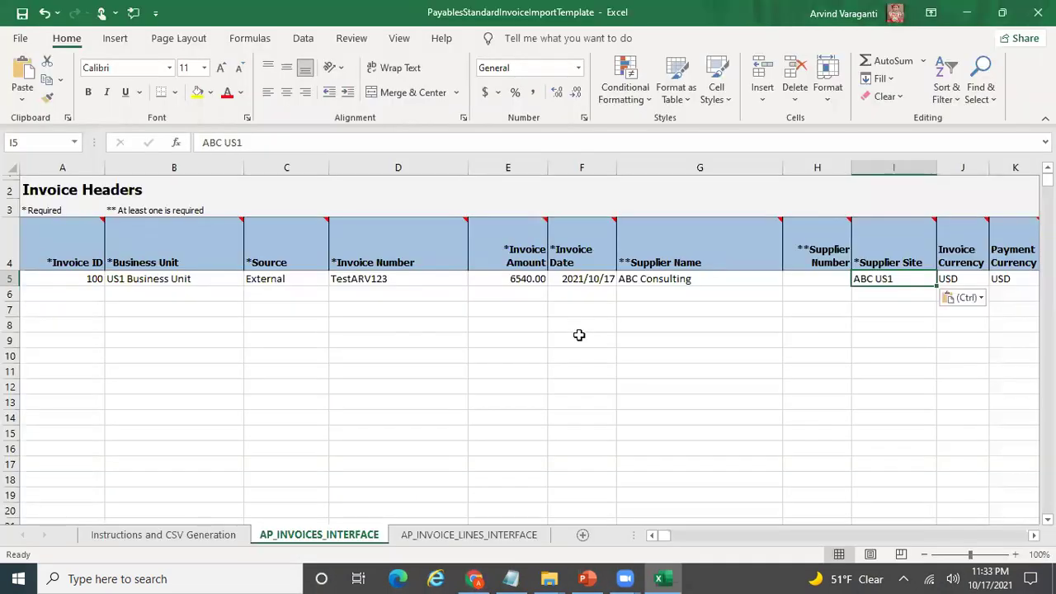
# Review the Invoice Currency and Payment Currency values in header row 5 and read the notes on their column headings.
pyautogui.press('Right')
pyautogui.press('Right')
pyautogui.press('Right')
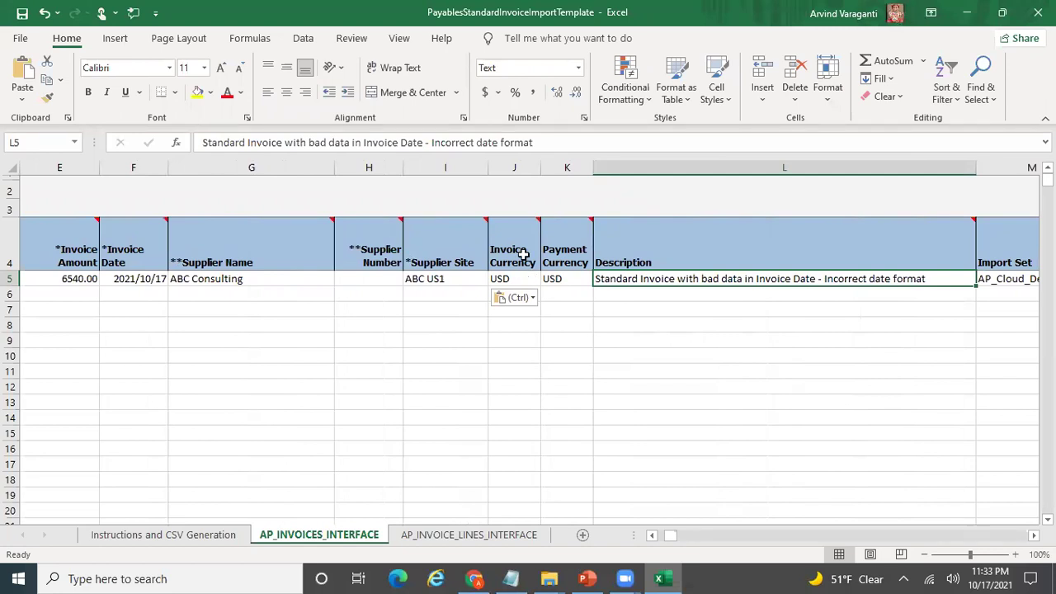
pyautogui.moveTo(523, 240)
pyautogui.click(514, 277)
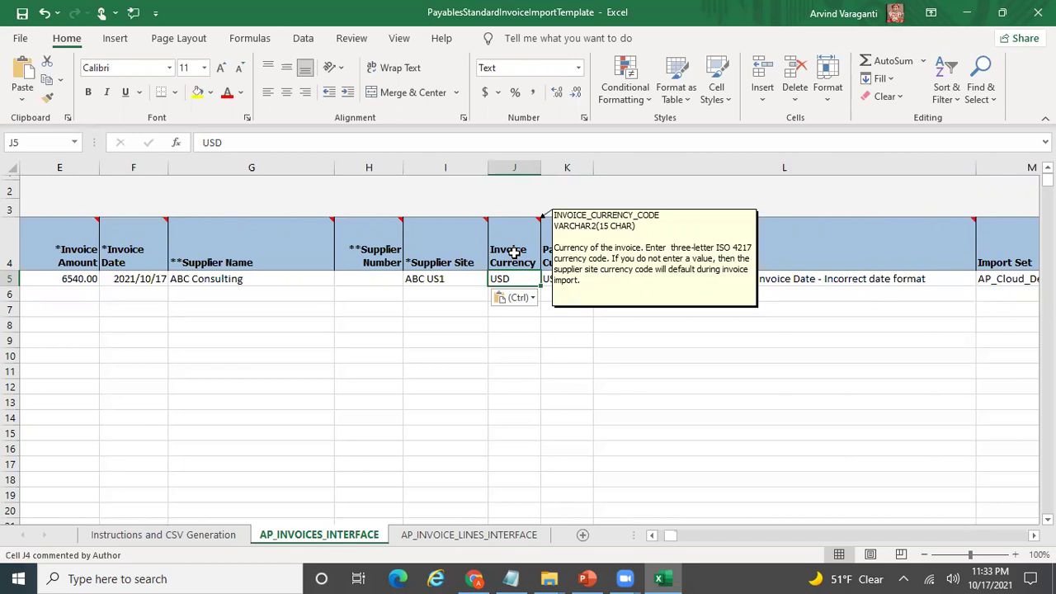
pyautogui.moveTo(565, 252)
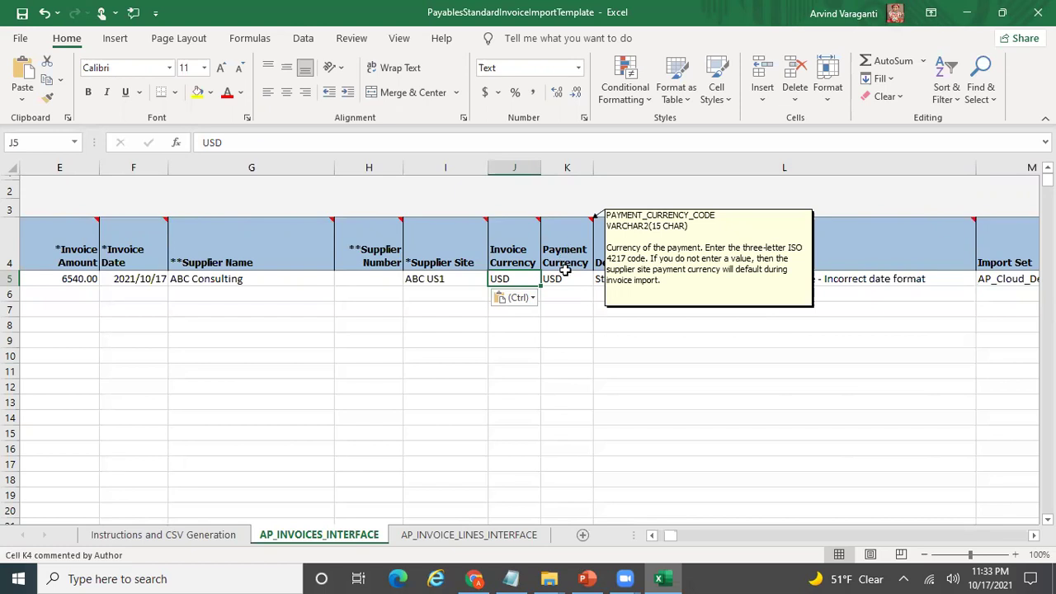
# Set the Description in header row 5 to "Test Payment for ABC Consulting".
pyautogui.click(671, 277)
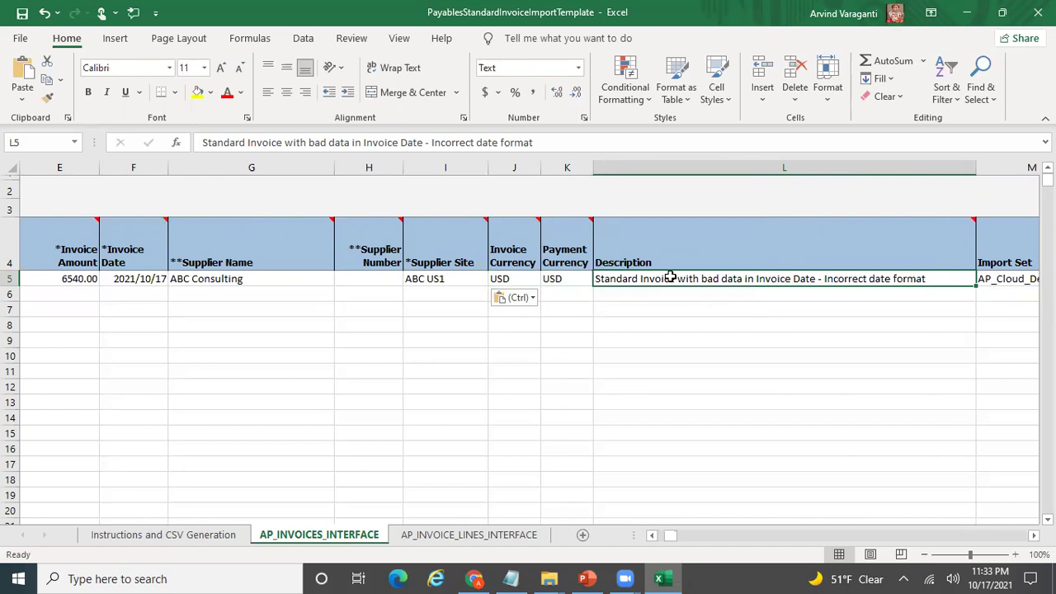
pyautogui.write('T')
pyautogui.write('Payment f')
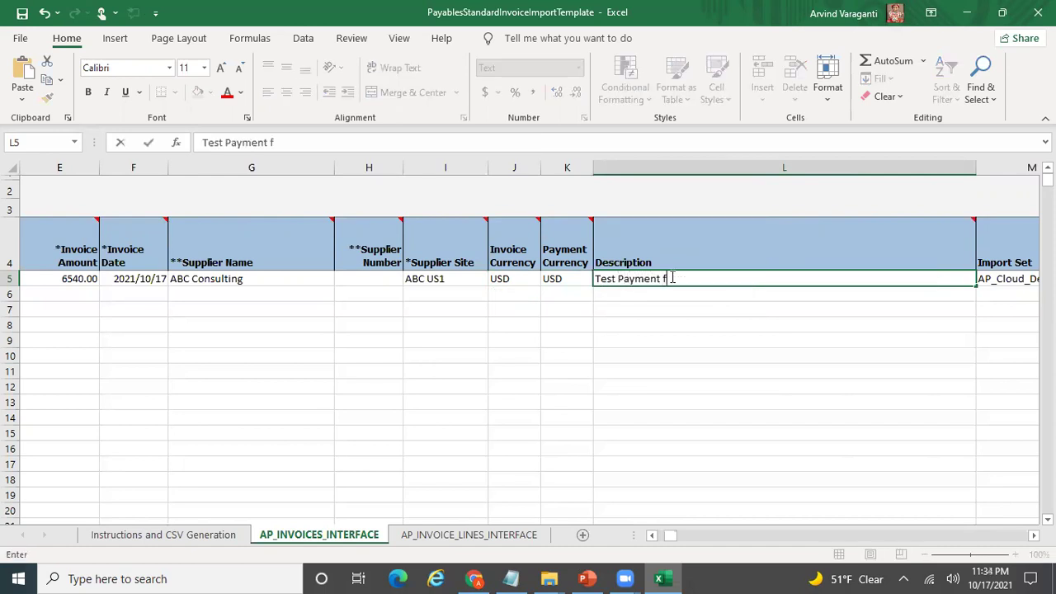
pyautogui.write('or ABC Consulting')
pyautogui.press('Return')
# Check the Invoice Type value in header row 5 and return to the Import Set cell.
pyautogui.click(670, 278)
pyautogui.press('Tab')
pyautogui.press('Tab')
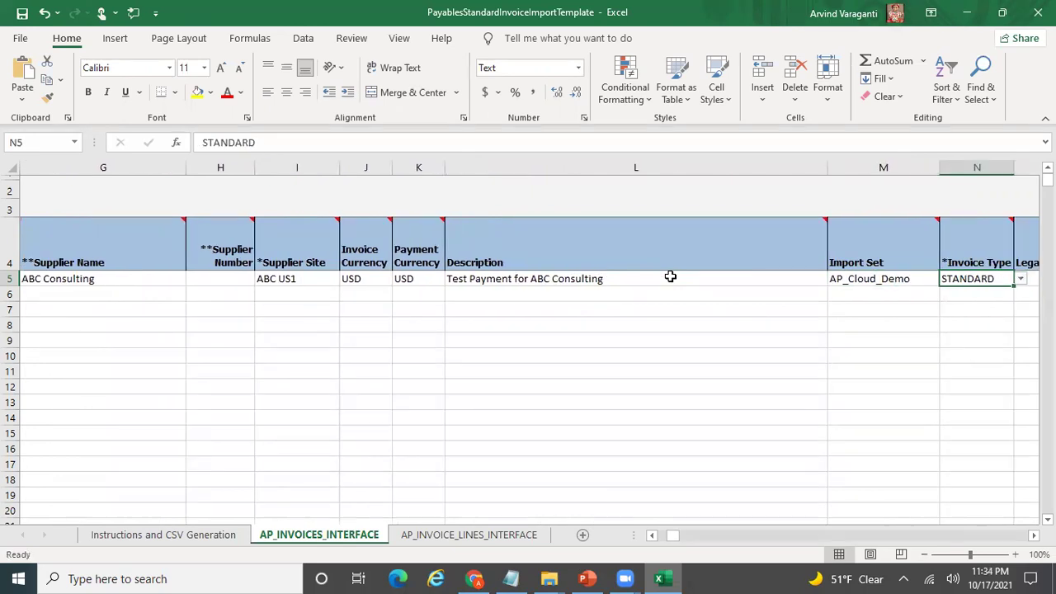
pyautogui.hotkey('shift', 'Tab')
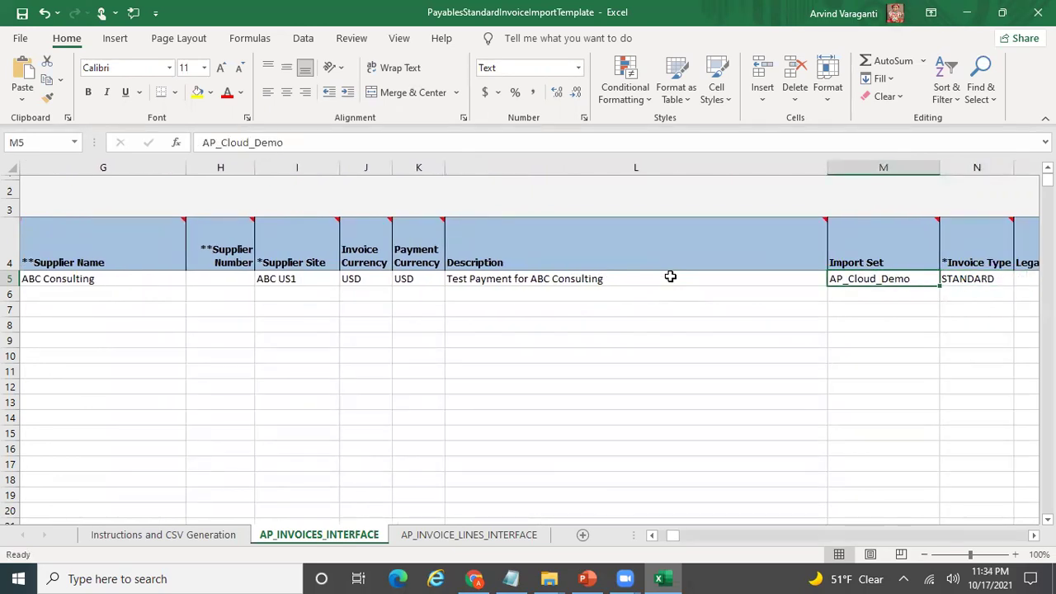
# Clear the Import Set value in header row 5 and read the note on its column heading.
pyautogui.press('Tab')
pyautogui.press('Tab')
pyautogui.press('Tab')
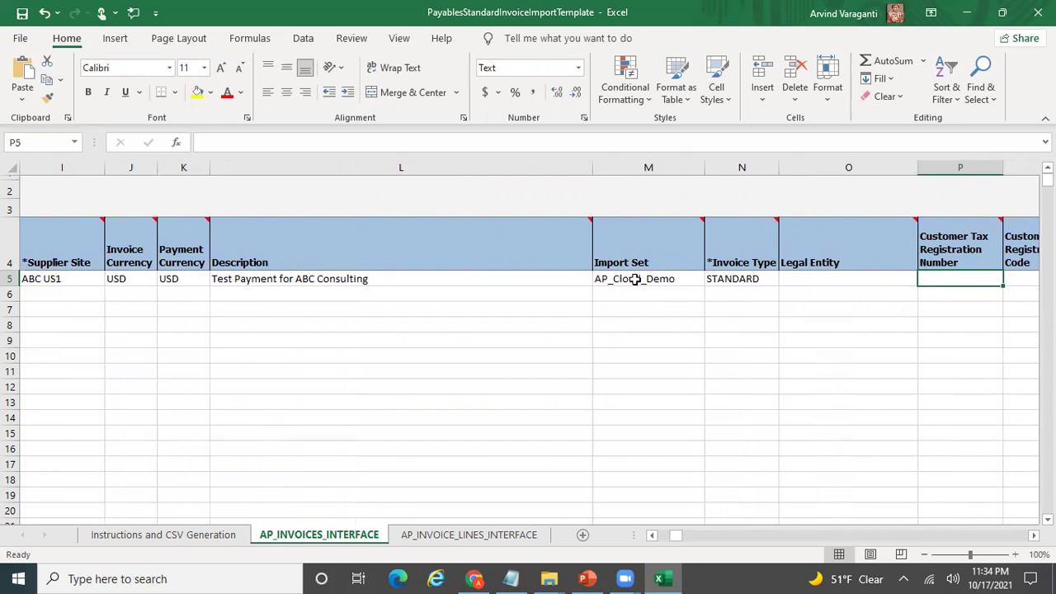
pyautogui.click(635, 279)
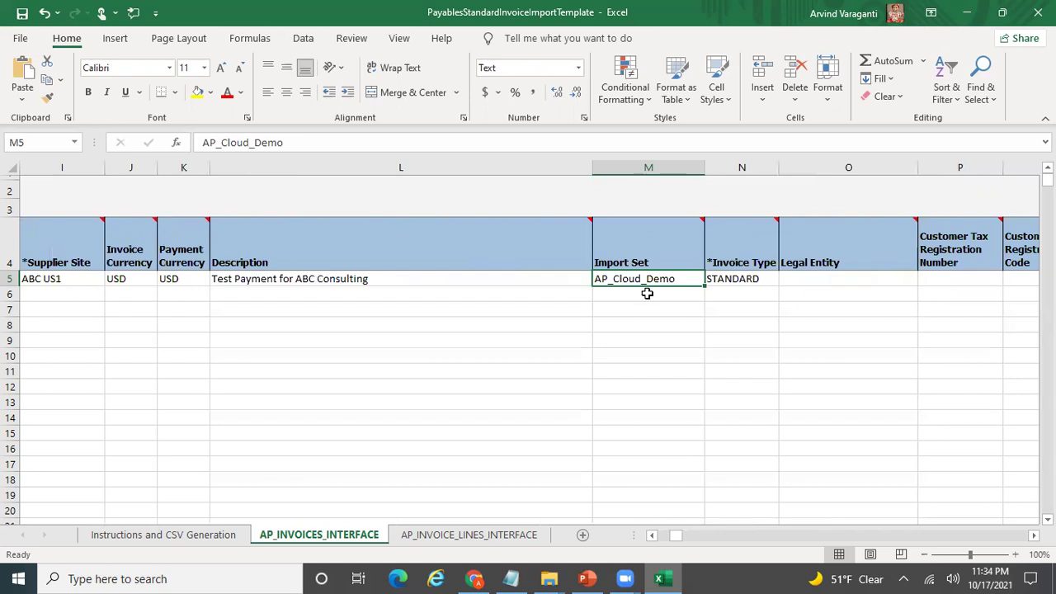
pyautogui.press('Delete')
pyautogui.moveTo(658, 234)
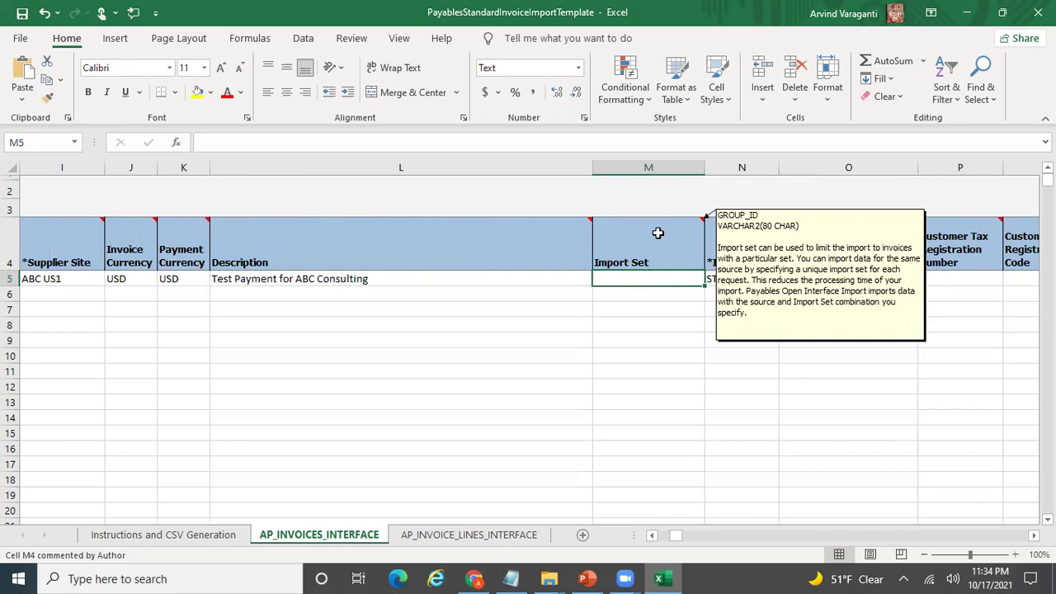
# Compare the Invoice Type options in header row 5 with the Type options on the Create Invoice page in Chrome, then return to Excel.
pyautogui.press('Tab')
pyautogui.press('Tab')
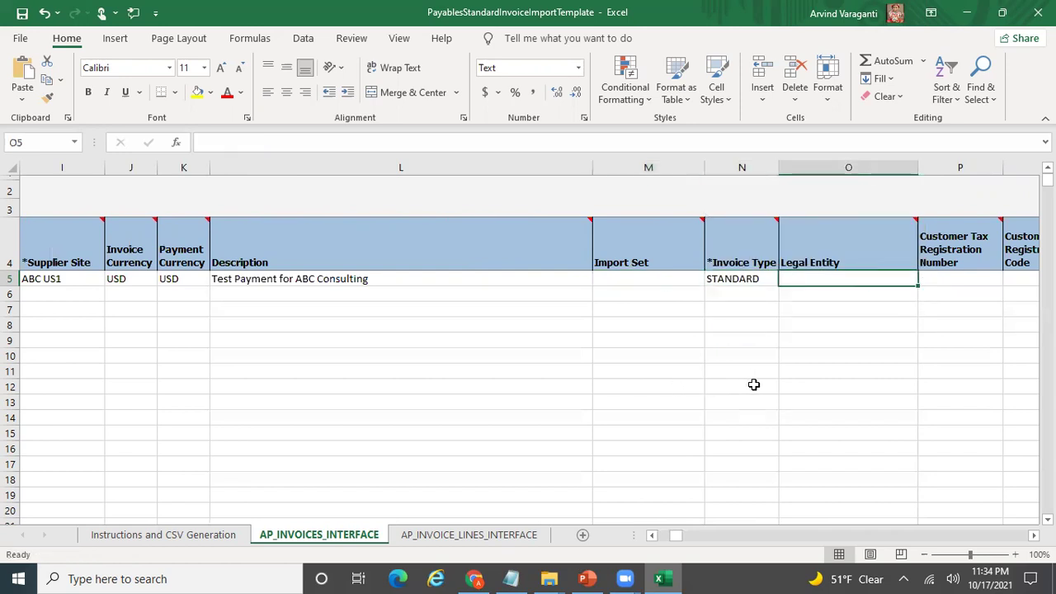
pyautogui.click(748, 281)
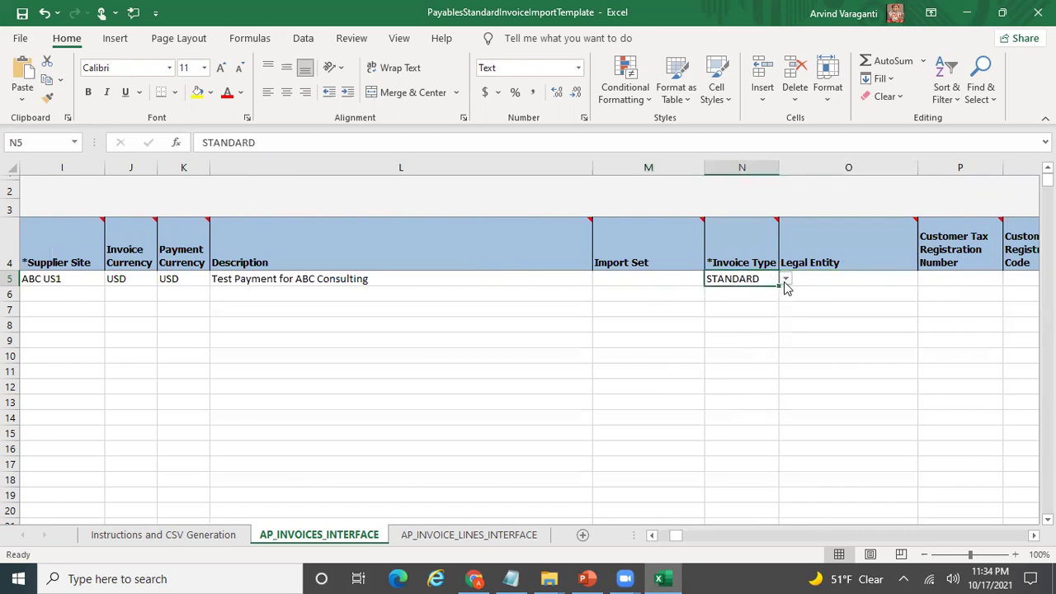
pyautogui.click(786, 280)
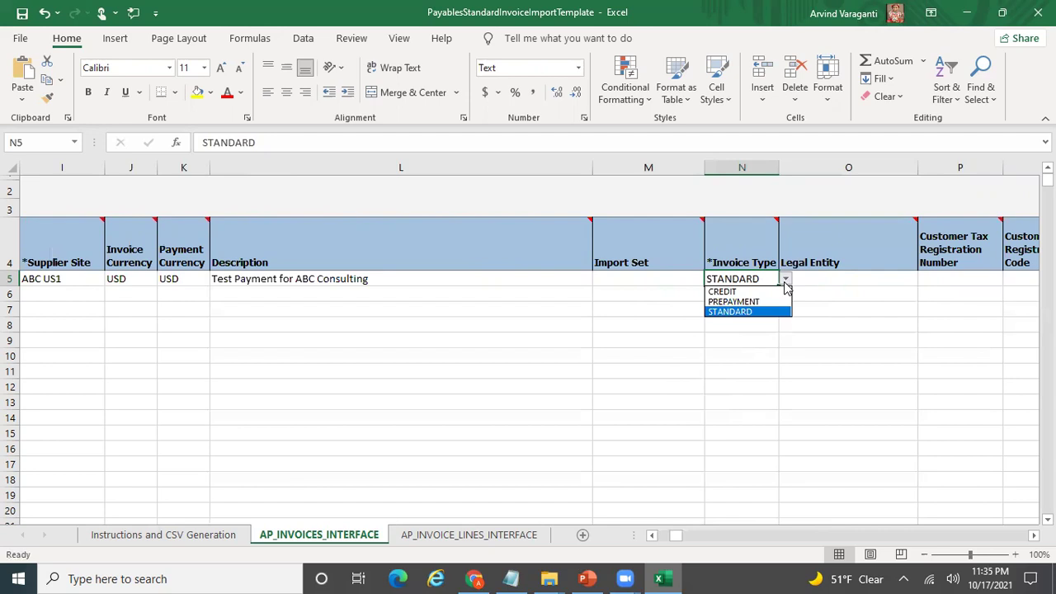
pyautogui.click(696, 306)
pyautogui.click(477, 579)
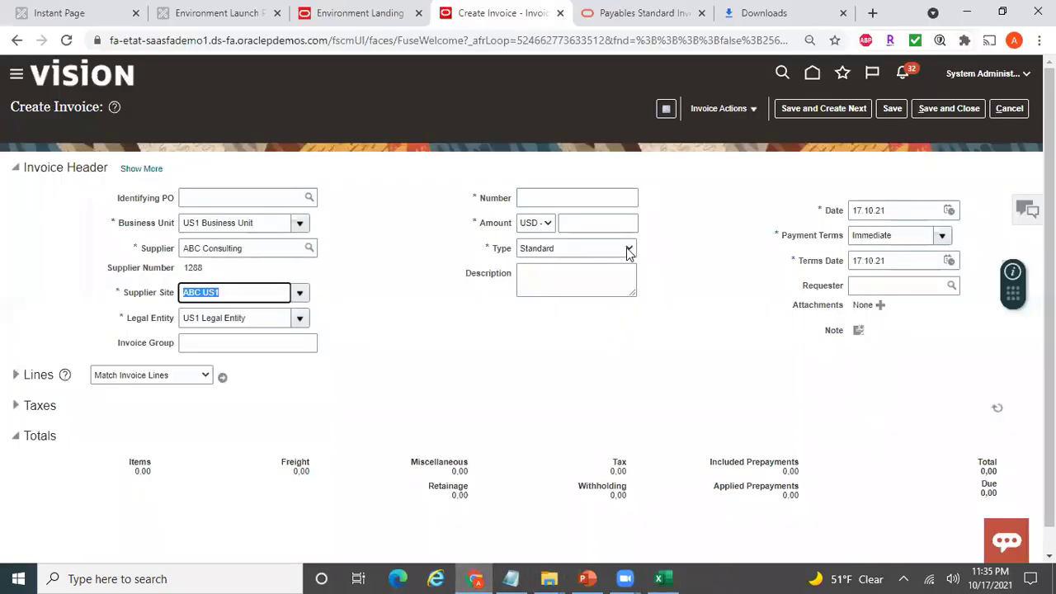
pyautogui.click(627, 249)
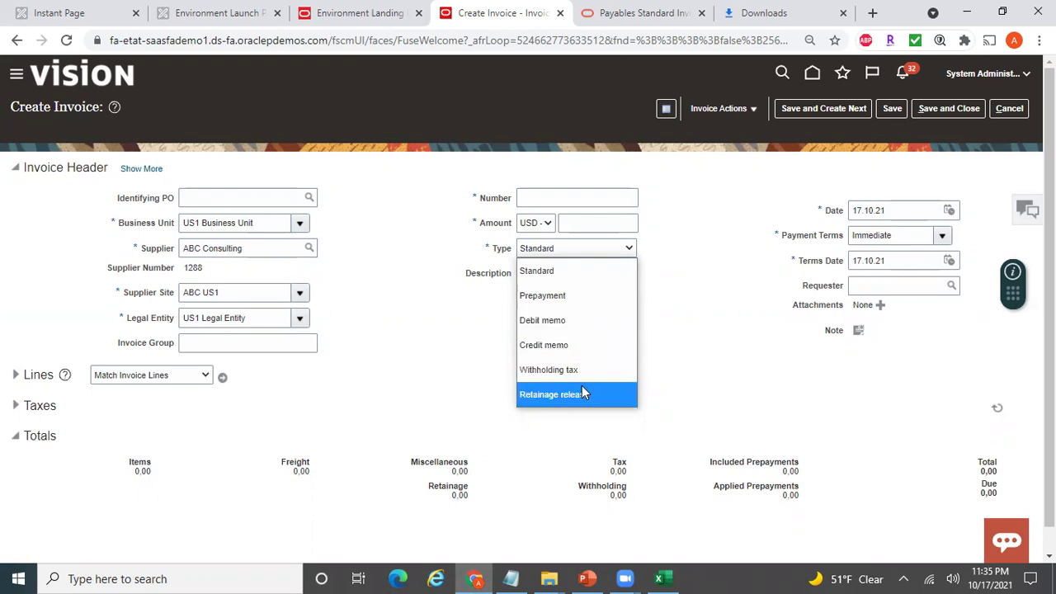
pyautogui.click(682, 364)
pyautogui.hotkey('alt', 'Tab')
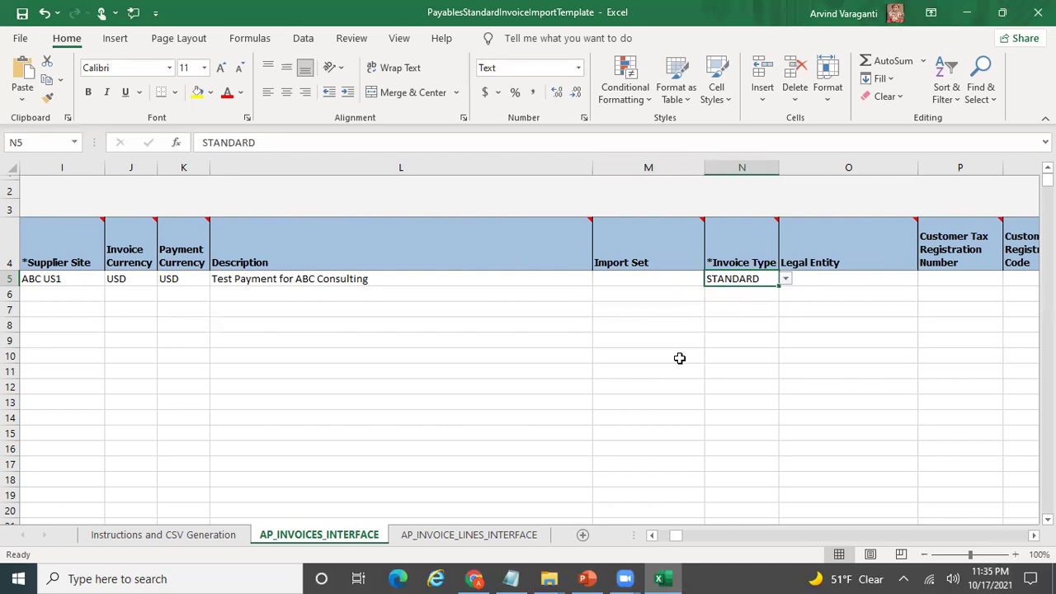
# Review the Legal Entity, tax registration, Payment Terms and Terms Date columns of header row 5.
pyautogui.click(627, 278)
pyautogui.press('Right')
pyautogui.press('Right')
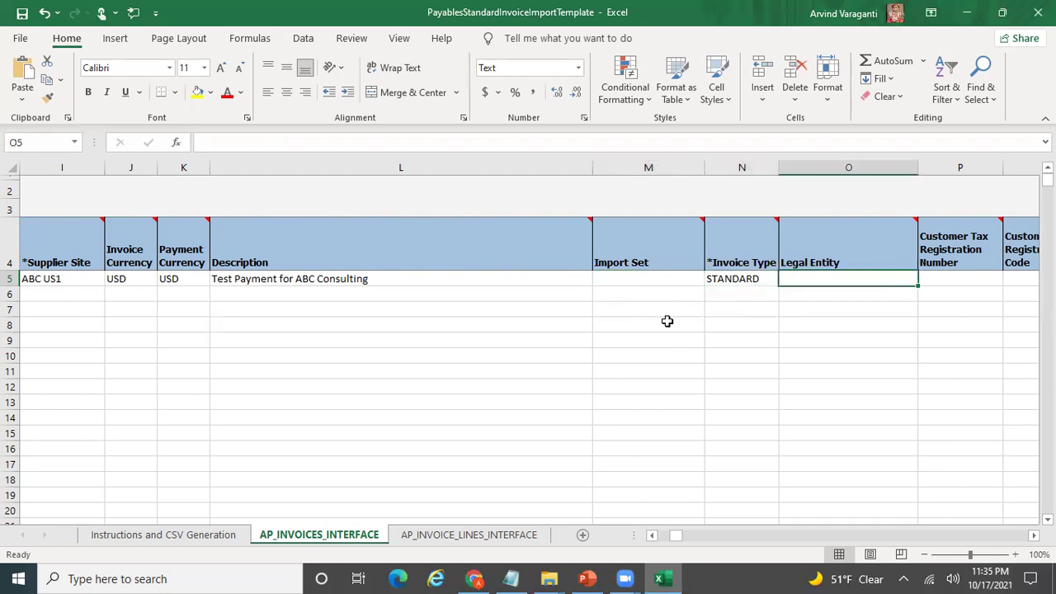
pyautogui.press('Right')
pyautogui.press('Right')
pyautogui.press('Right')
pyautogui.press('Right')
pyautogui.press('Right')
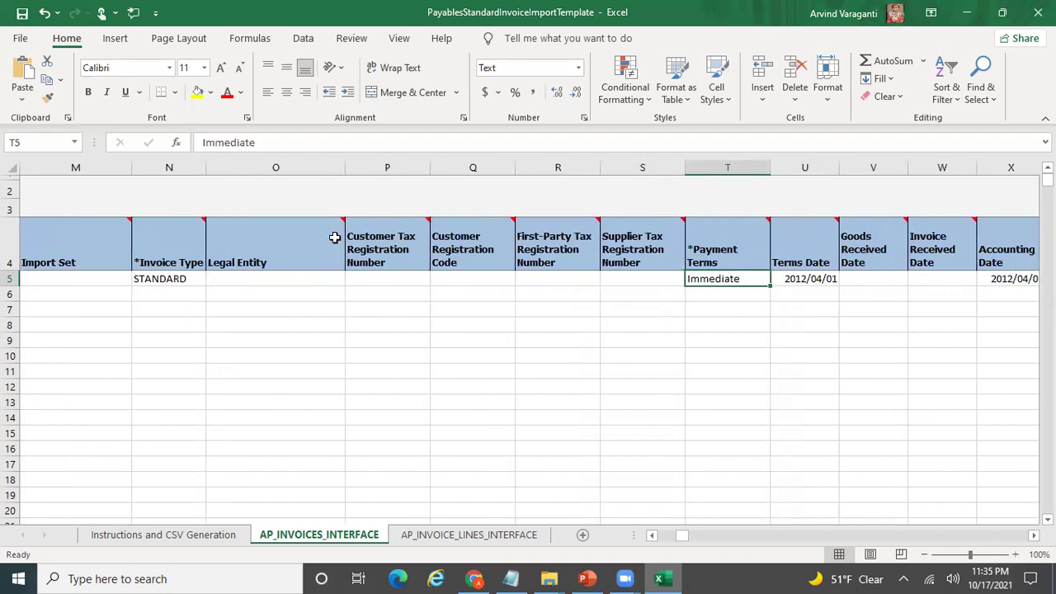
pyautogui.moveTo(307, 232)
pyautogui.moveTo(632, 266)
pyautogui.click(801, 275)
pyautogui.press('Left')
pyautogui.press('Left')
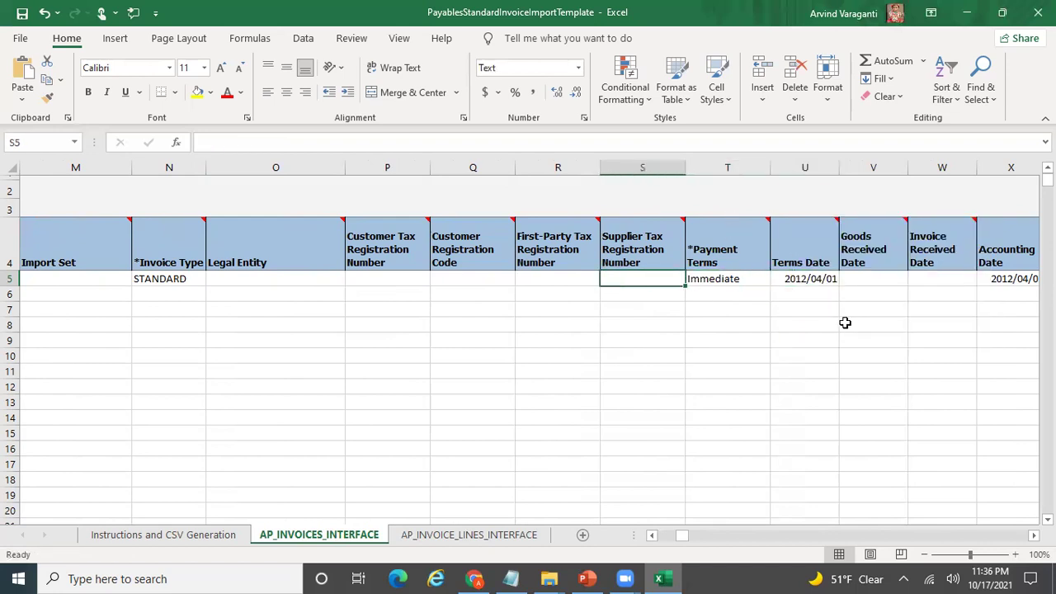
pyautogui.press('Right')
pyautogui.moveTo(803, 242)
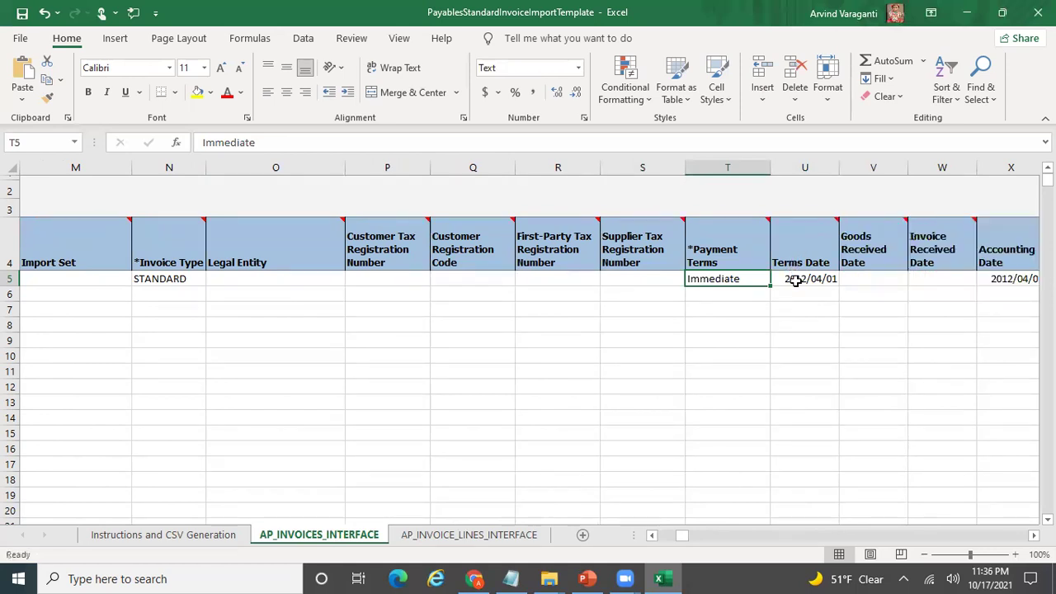
# Copy the Invoice Date 2021/10/17 into the Terms Date cell of header row 5.
pyautogui.click(794, 280)
pyautogui.press('Home')
pyautogui.press('Right')
pyautogui.press('Right')
pyautogui.press('Right')
pyautogui.press('Right')
pyautogui.press('Right')
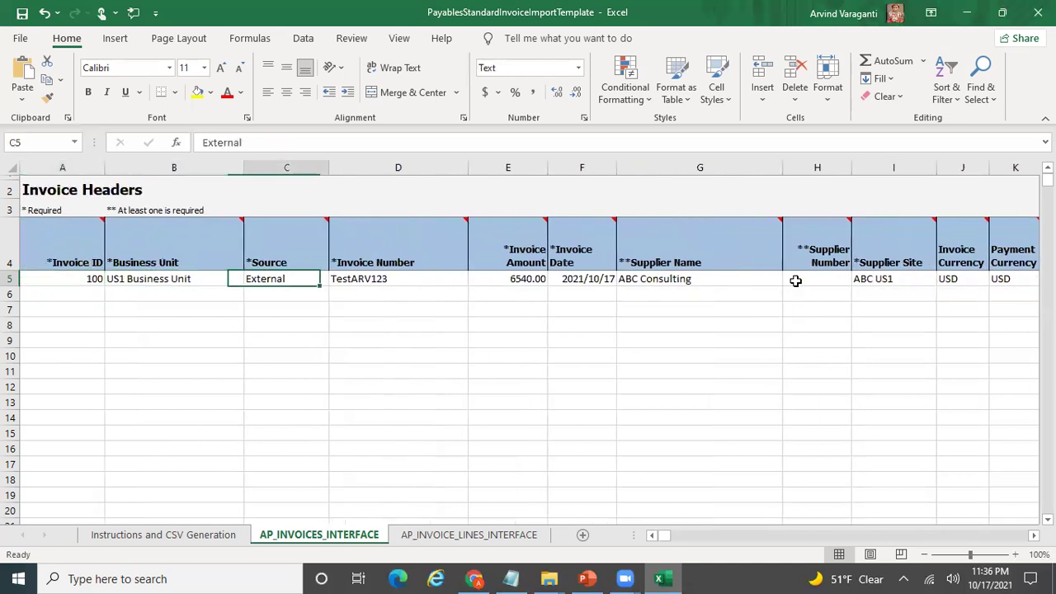
pyautogui.hotkey('ctrl', 'c')
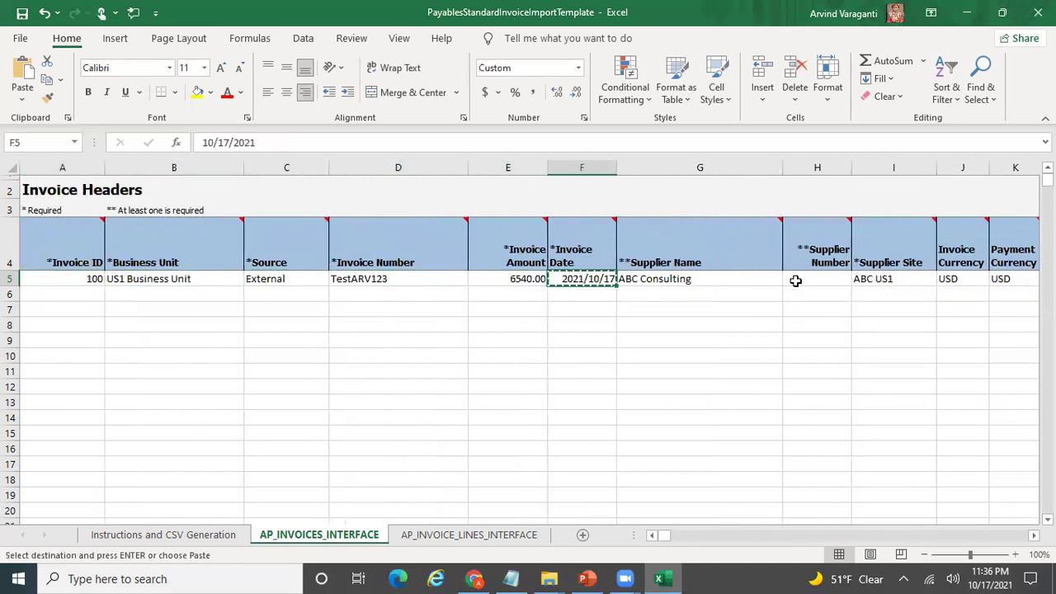
pyautogui.press('Right')
pyautogui.press('Right')
pyautogui.press('Right')
pyautogui.press('Right')
pyautogui.press('Right')
pyautogui.press('Right')
pyautogui.press('Right')
pyautogui.press('Right')
pyautogui.press('Right')
pyautogui.press('Right')
pyautogui.press('Right')
pyautogui.press('Right')
pyautogui.press('Right')
pyautogui.press('Right')
pyautogui.press('Right')
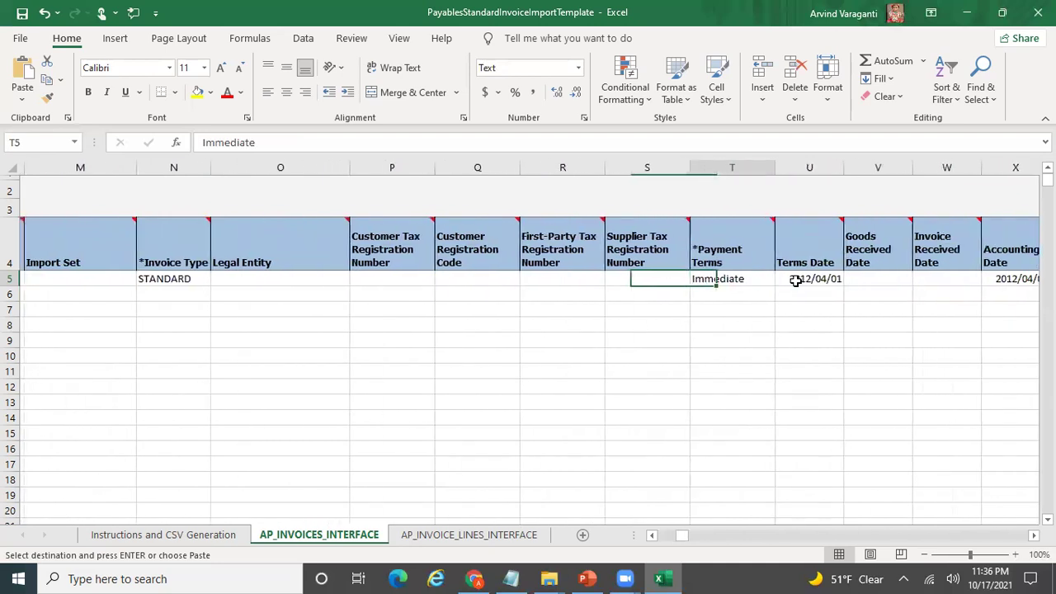
pyautogui.hotkey('ctrl', 'v')
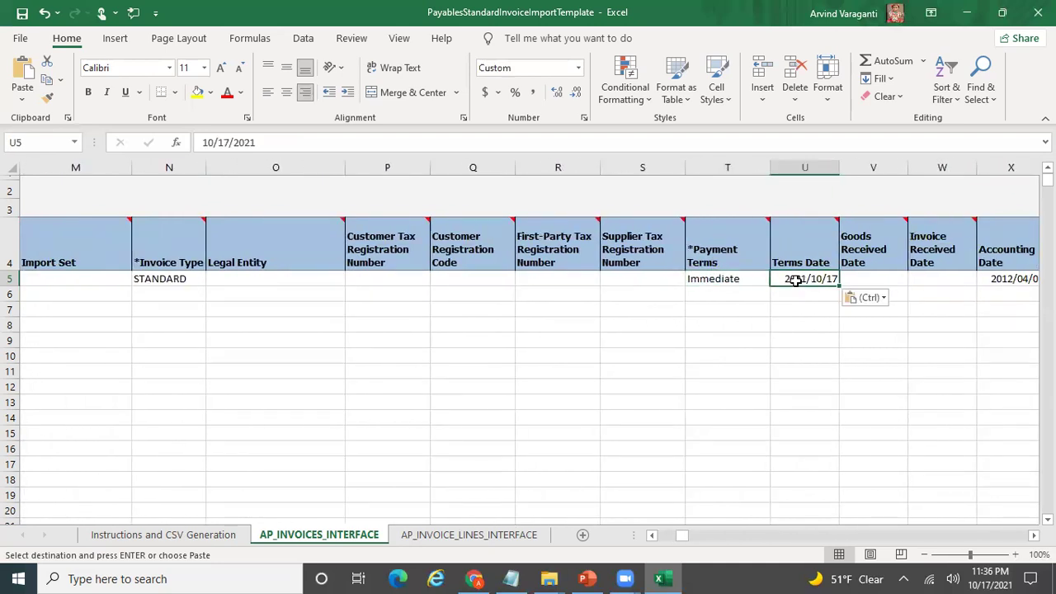
# Paste the copied date 2021/10/17 into the Accounting Date cell of header row 5.
pyautogui.press('Right')
pyautogui.press('Right')
pyautogui.press('Right')
pyautogui.press('Right')
pyautogui.press('Right')
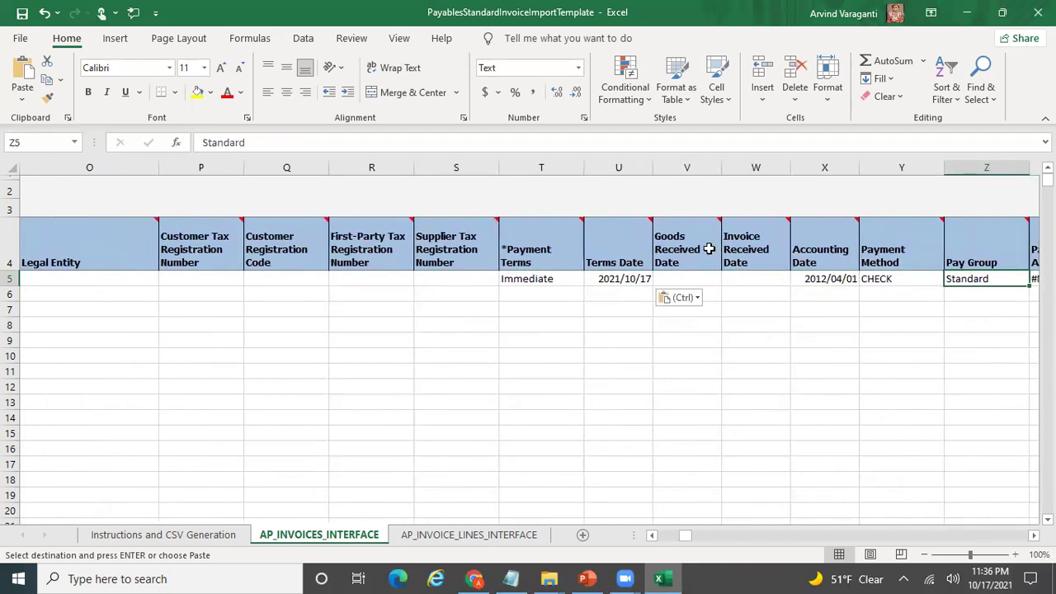
pyautogui.moveTo(684, 246)
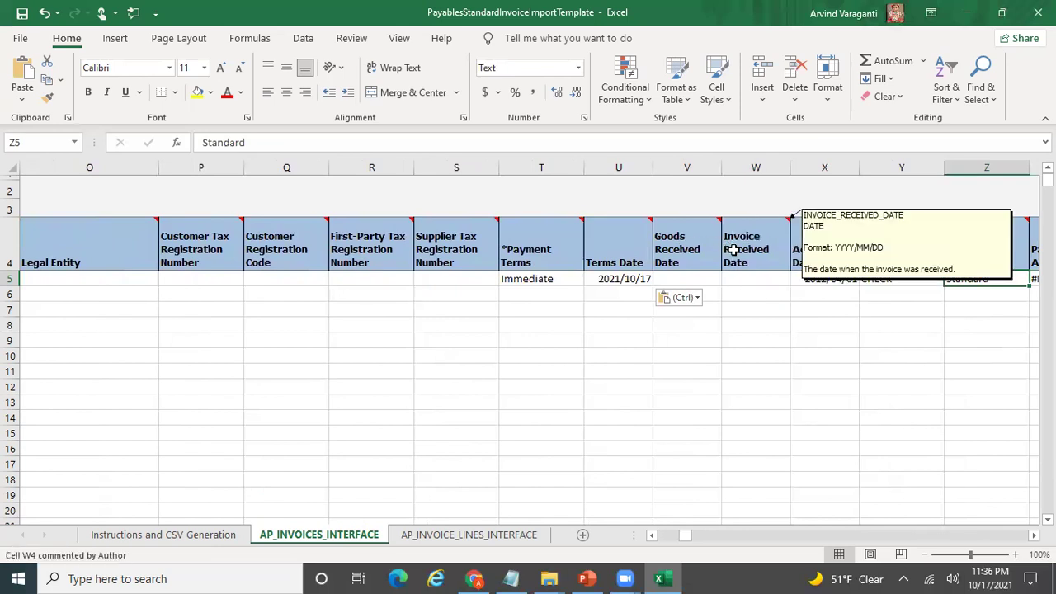
pyautogui.click(823, 279)
pyautogui.hotkey('ctrl', 'v')
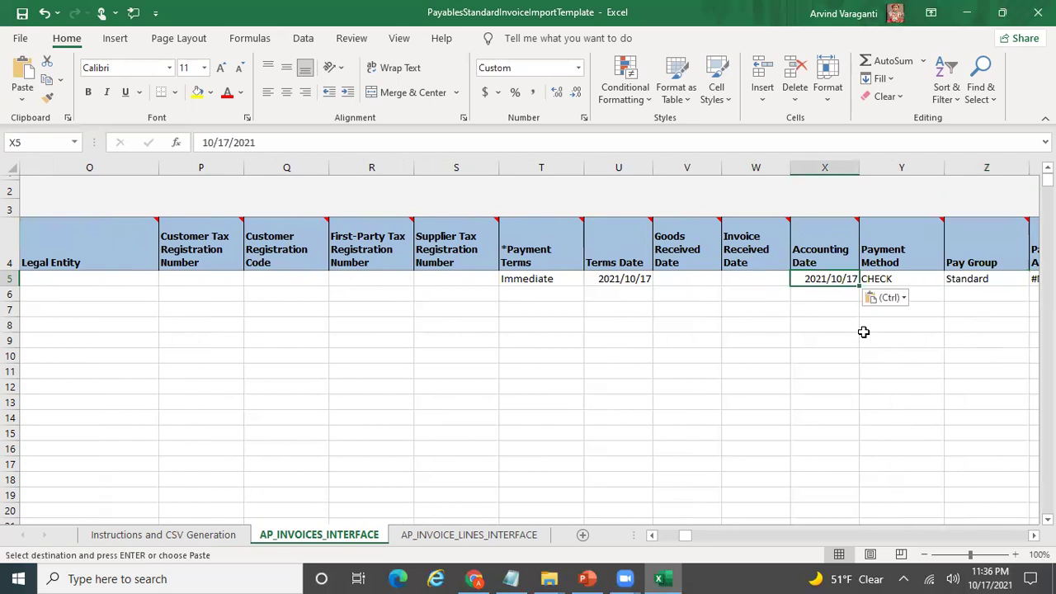
# Clear the Pay Group and Pay Alone values in header row 5, keeping the Payment Method.
pyautogui.moveTo(697, 259)
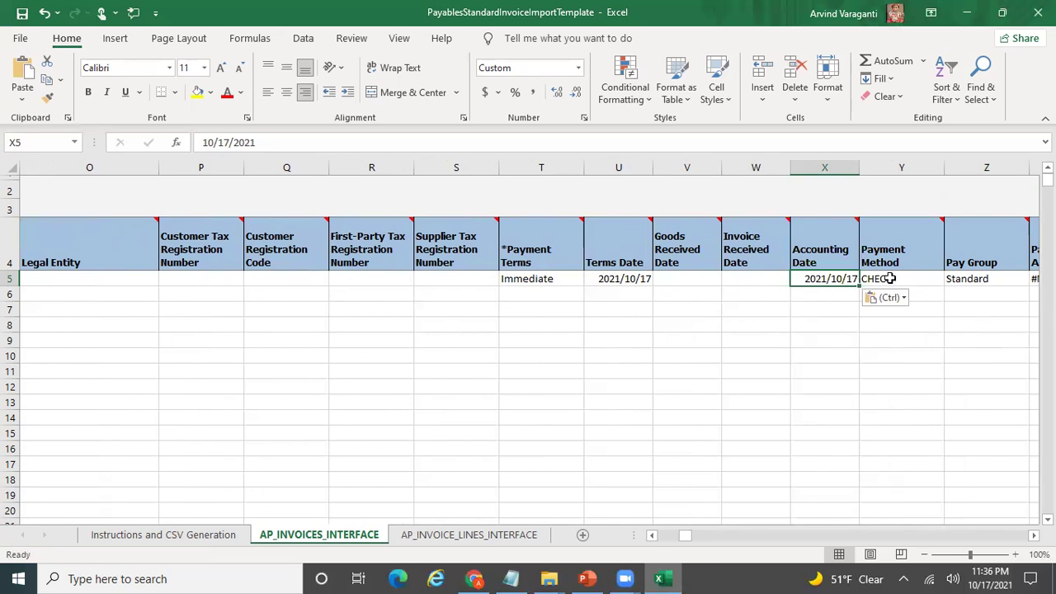
pyautogui.click(890, 278)
pyautogui.press('Right')
pyautogui.press('Right')
pyautogui.press('Right')
pyautogui.press('Right')
pyautogui.press('Left')
pyautogui.press('Left')
pyautogui.press('Left')
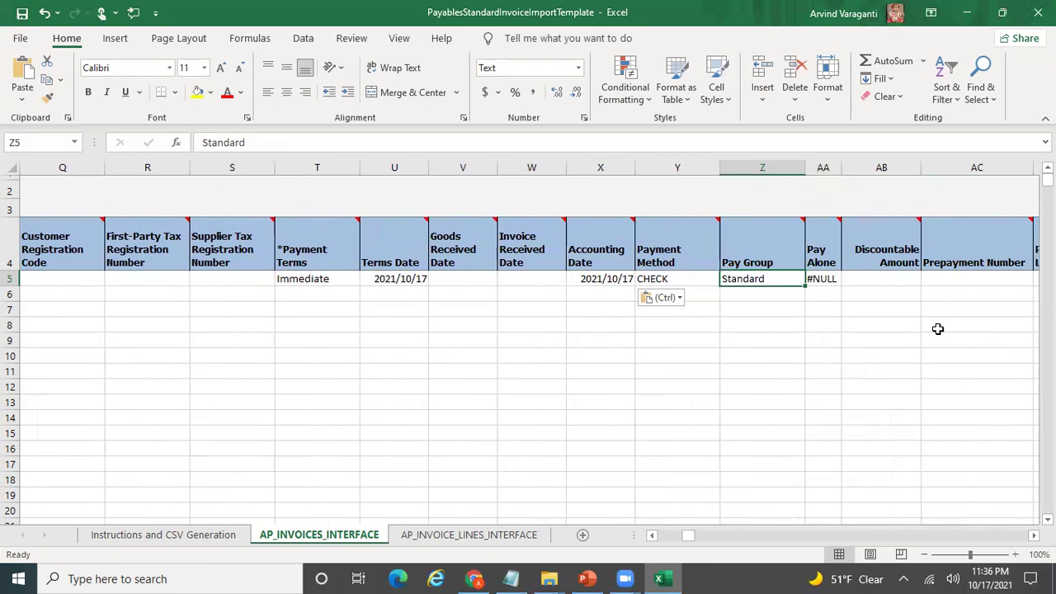
pyautogui.press('Delete')
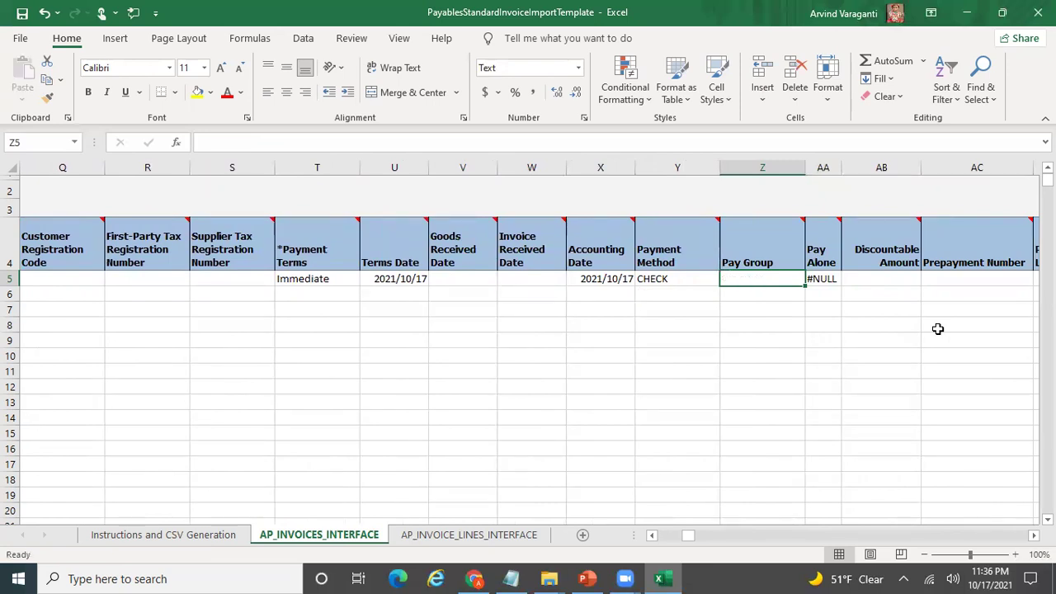
pyautogui.press('Right')
pyautogui.press('Delete')
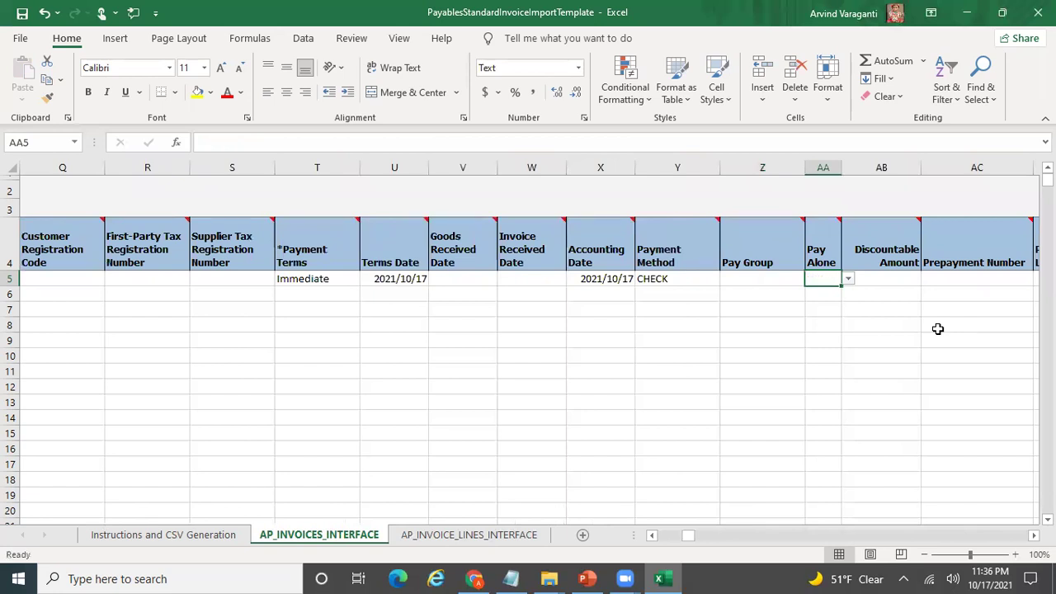
# Review the discountable amount and prepayment columns of the header sheet and read the notes on their headings.
pyautogui.press('Right')
pyautogui.press('Right')
pyautogui.press('Right')
pyautogui.press('Right')
pyautogui.press('Right')
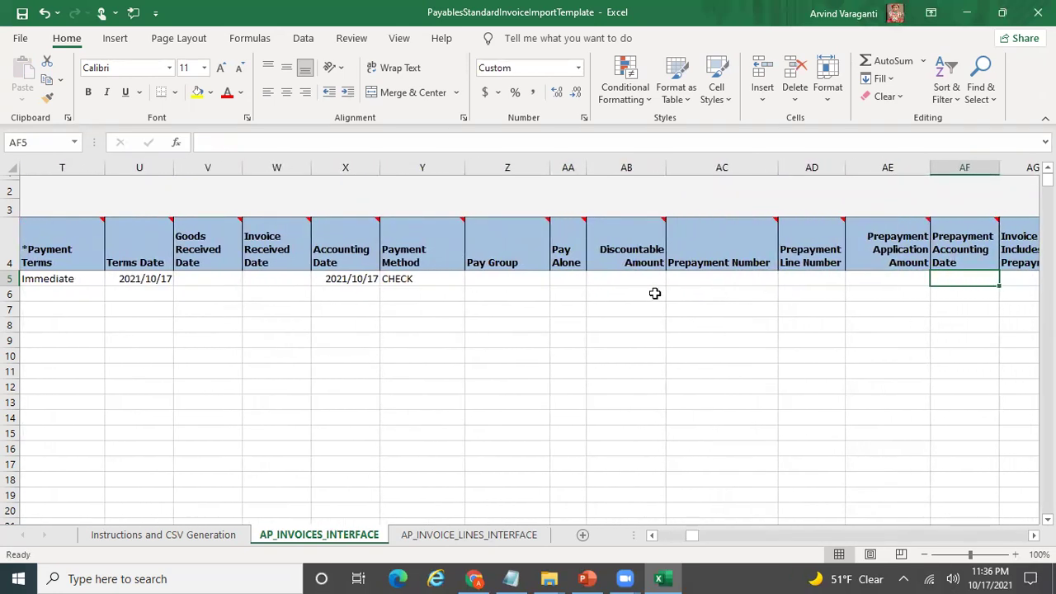
pyautogui.moveTo(634, 248)
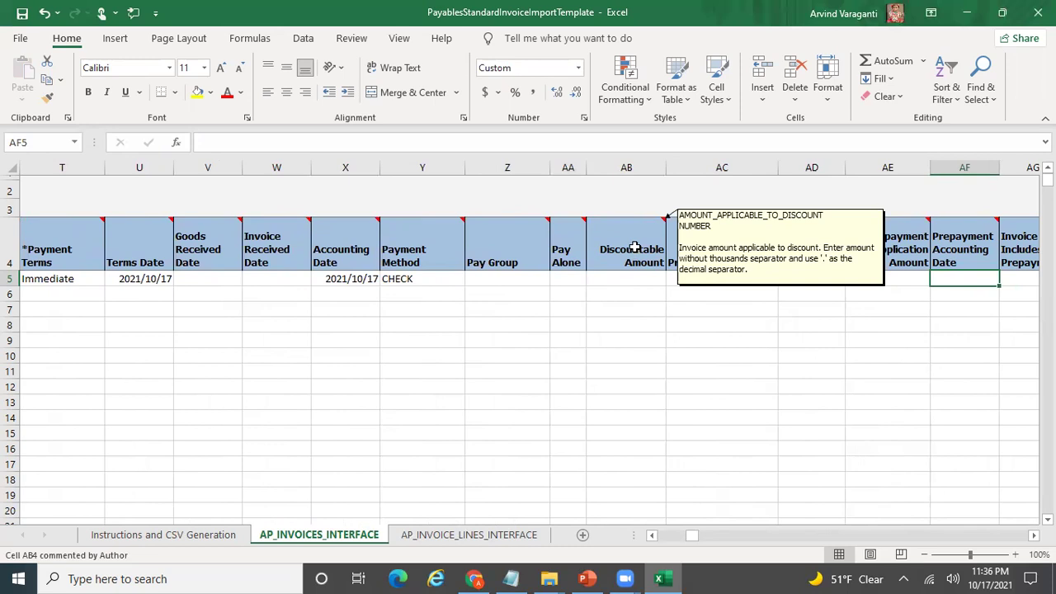
pyautogui.moveTo(743, 265)
pyautogui.moveTo(917, 225)
pyautogui.click(946, 339)
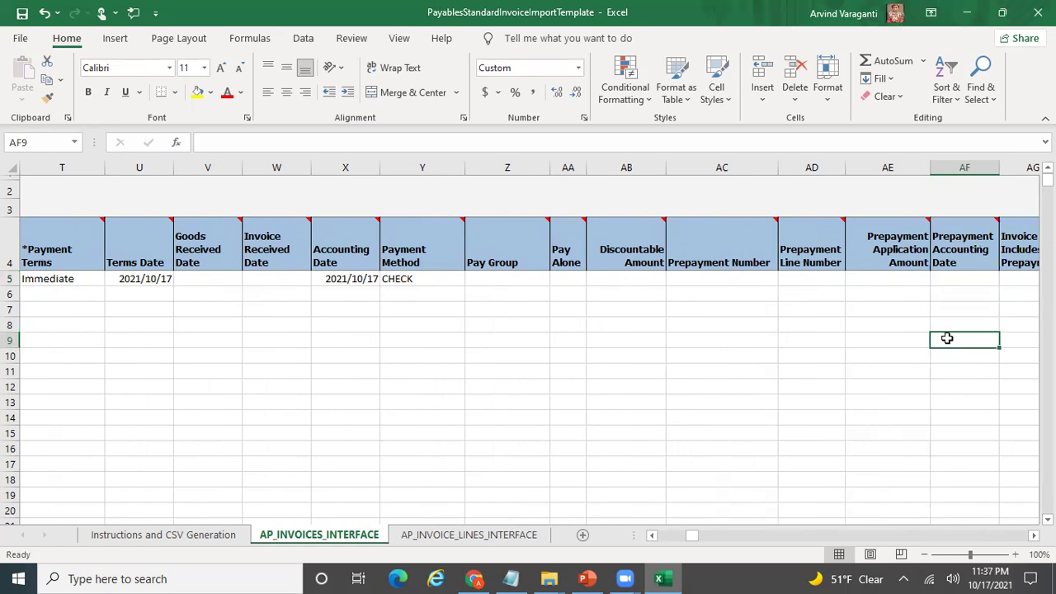
pyautogui.press('Right')
pyautogui.press('Right')
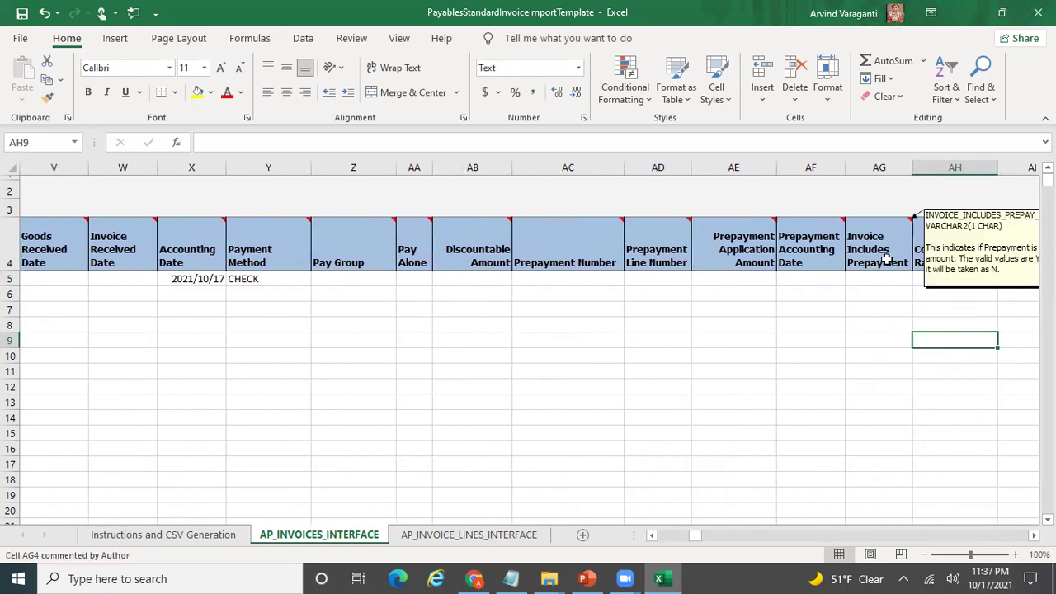
pyautogui.moveTo(594, 258)
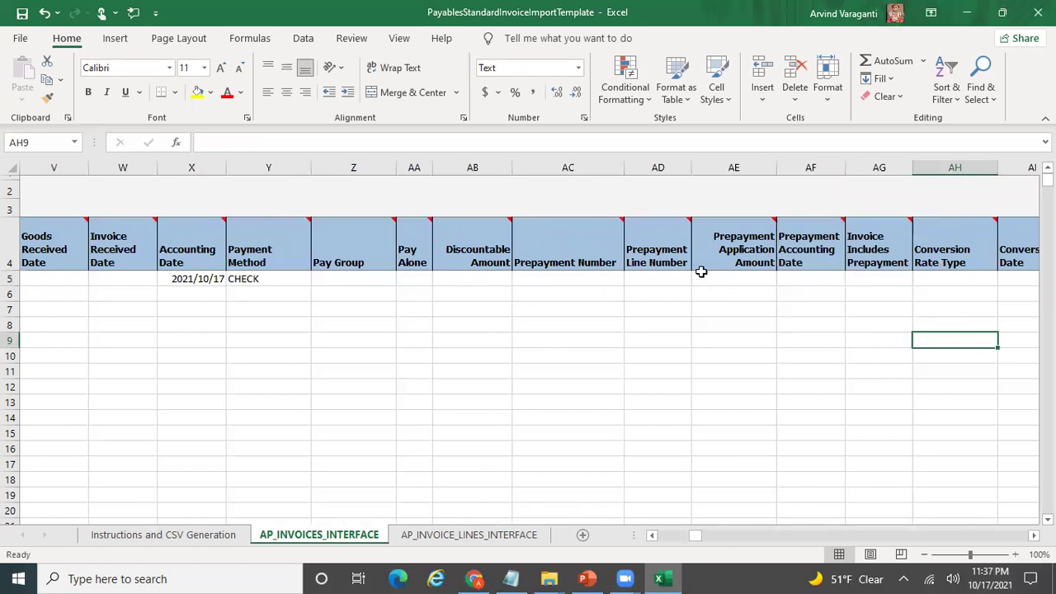
# Review the conversion rate columns, Liability Combination, Document Category Code and Voucher Number in header row 5.
pyautogui.click(951, 279)
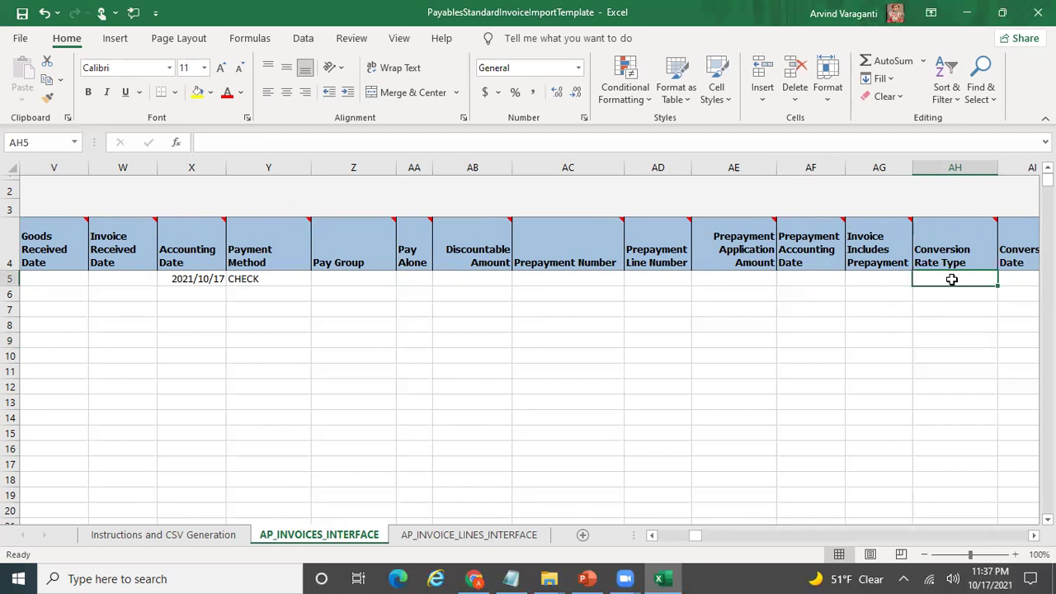
pyautogui.press('Right')
pyautogui.press('Right')
pyautogui.press('Right')
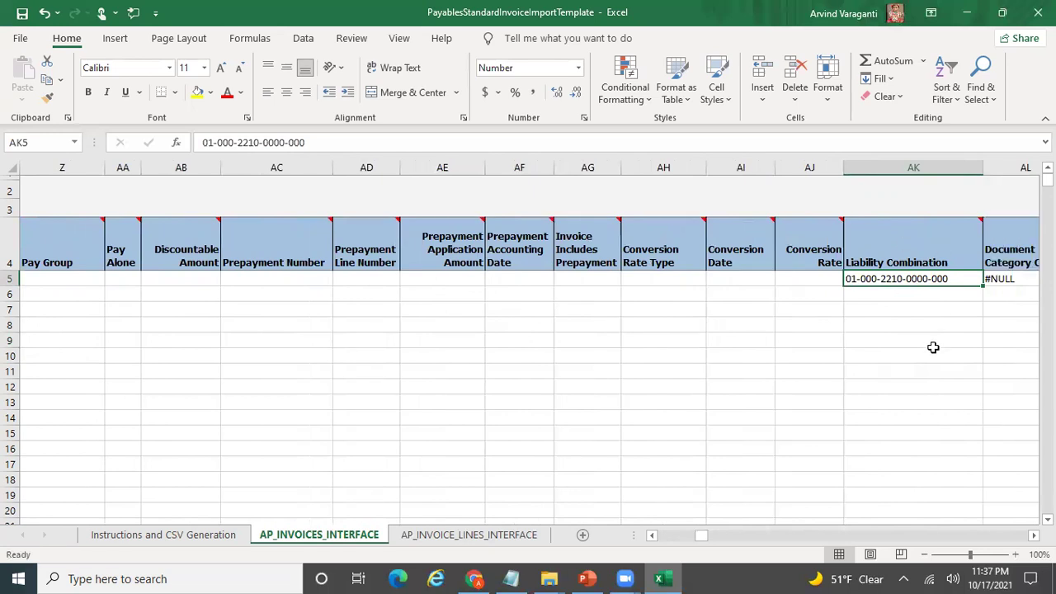
pyautogui.press('Right')
pyautogui.press('Right')
pyautogui.press('Right')
pyautogui.moveTo(720, 248)
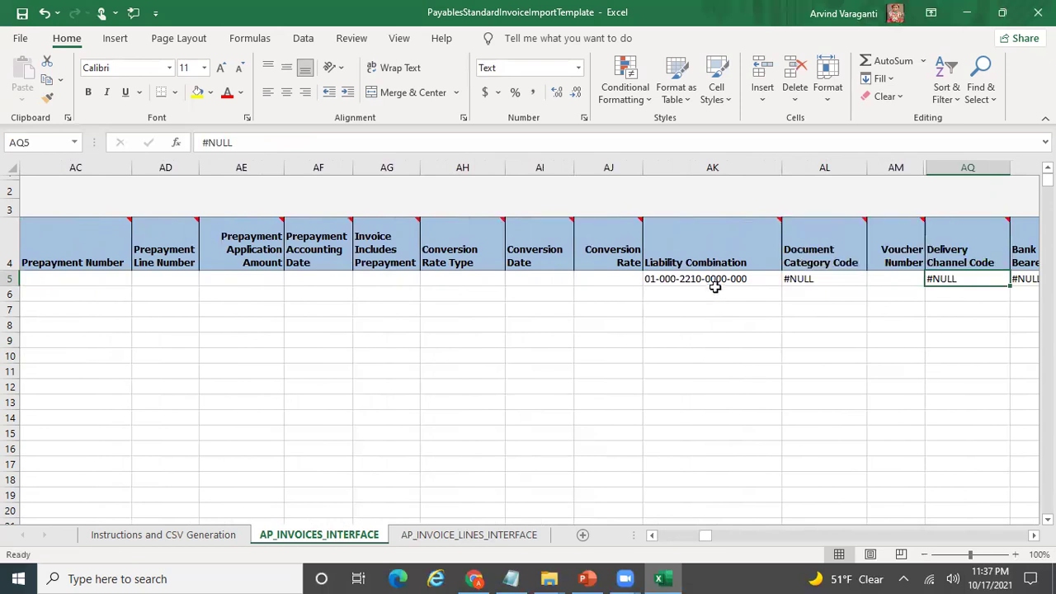
# Replace the Liability Combination in header row 5 with 101.10.22100.000.000.000, copied from the liability entry in the Notepad notes.
pyautogui.click(738, 278)
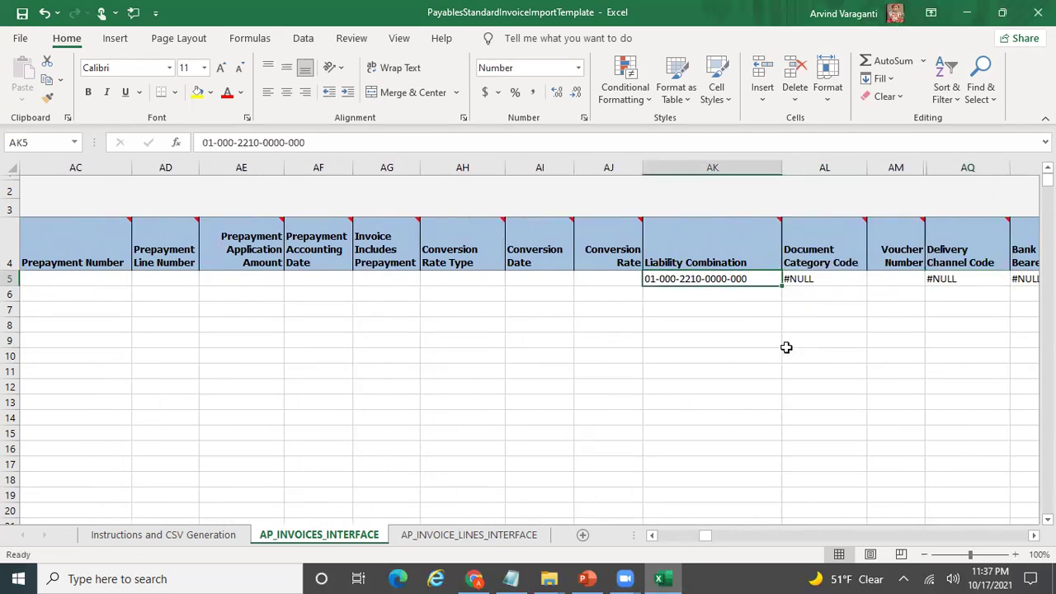
pyautogui.press('Delete')
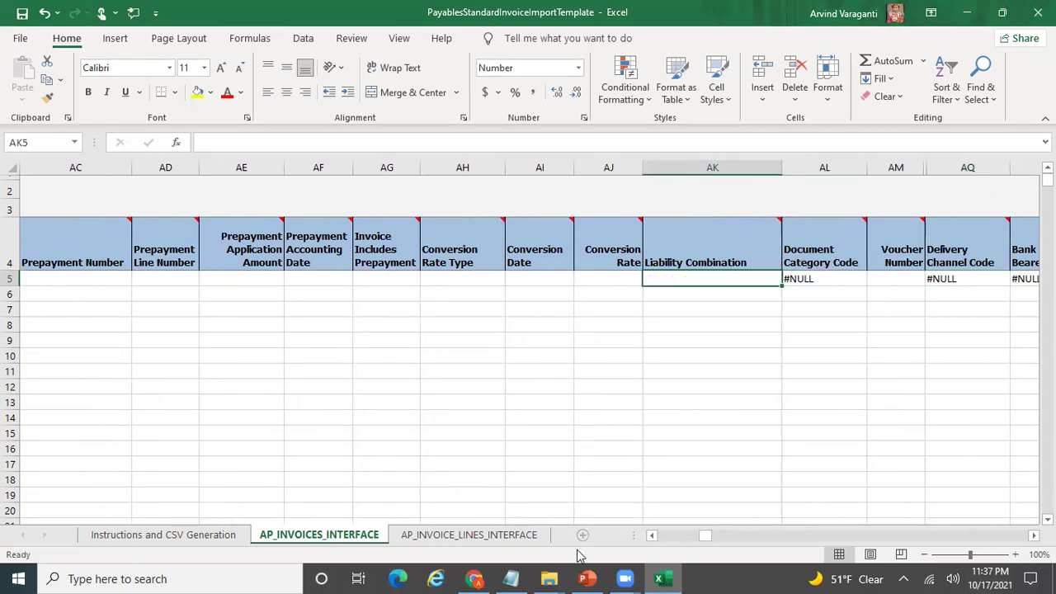
pyautogui.click(511, 579)
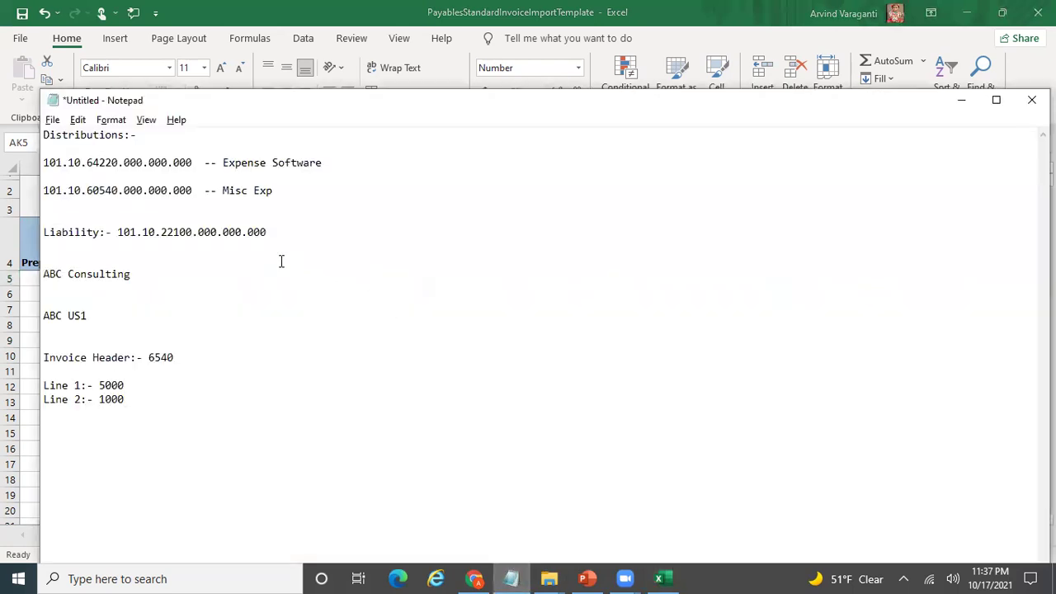
pyautogui.moveTo(268, 231); pyautogui.dragTo(117, 233)
pyautogui.hotkey('ctrl', 'c')
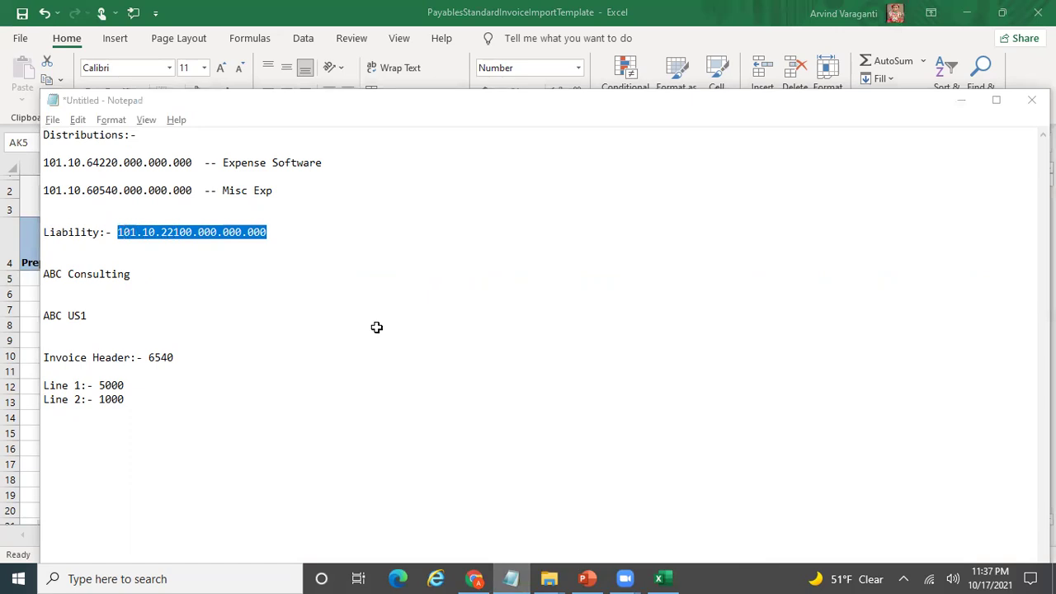
pyautogui.hotkey('alt', 'Tab')
pyautogui.hotkey('ctrl', 'v')
# Clear the Document Category Code value in header row 5.
pyautogui.press('Tab')
pyautogui.press('Tab')
pyautogui.press('Tab')
pyautogui.press('Tab')
pyautogui.press('Tab')
pyautogui.press('Tab')
pyautogui.press('Tab')
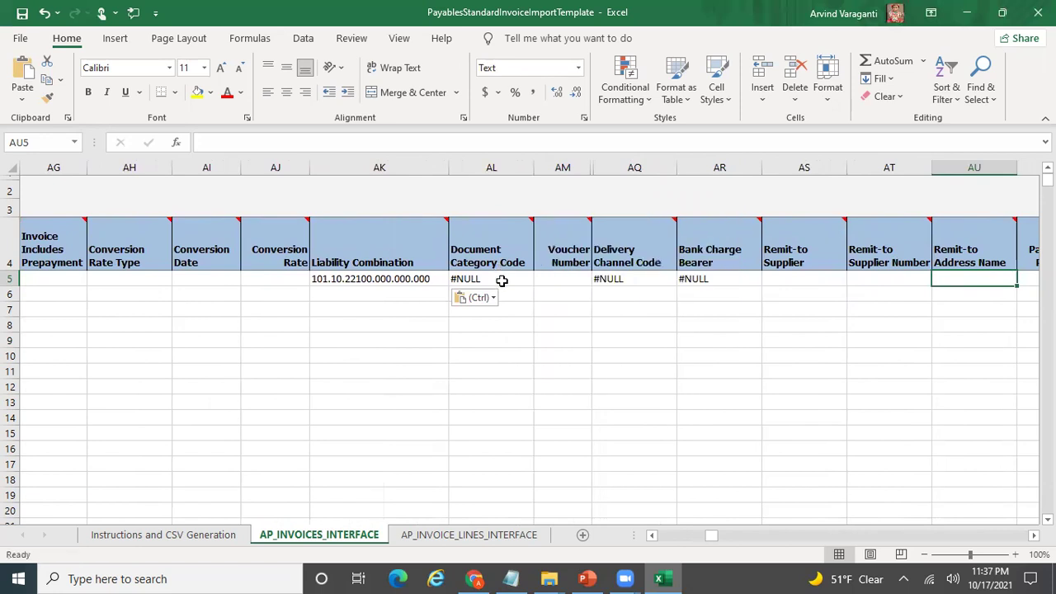
pyautogui.click(498, 282)
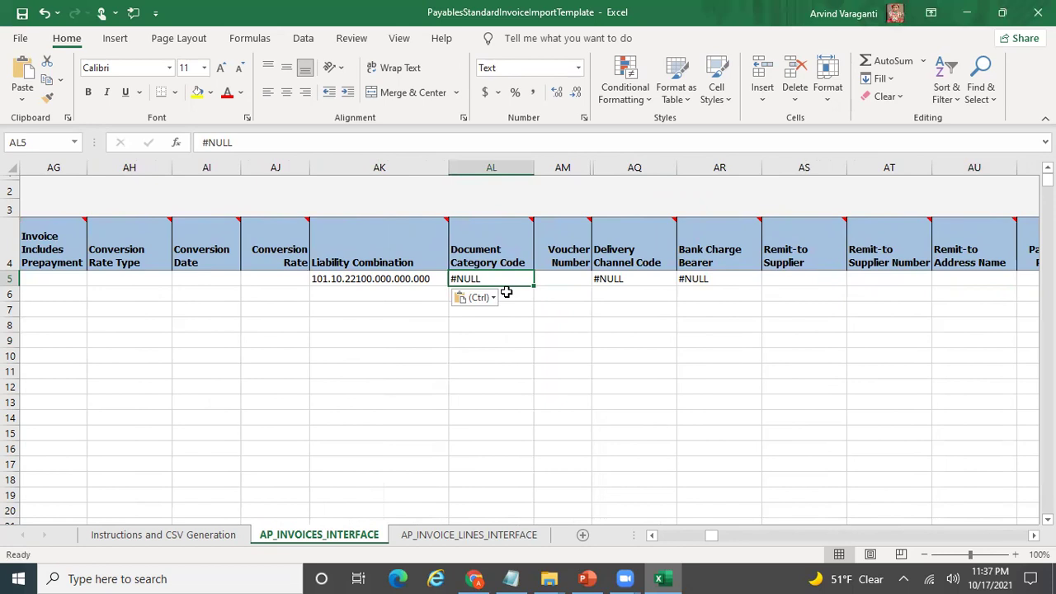
pyautogui.moveTo(501, 269)
pyautogui.press('Delete')
pyautogui.press('Right')
pyautogui.press('Right')
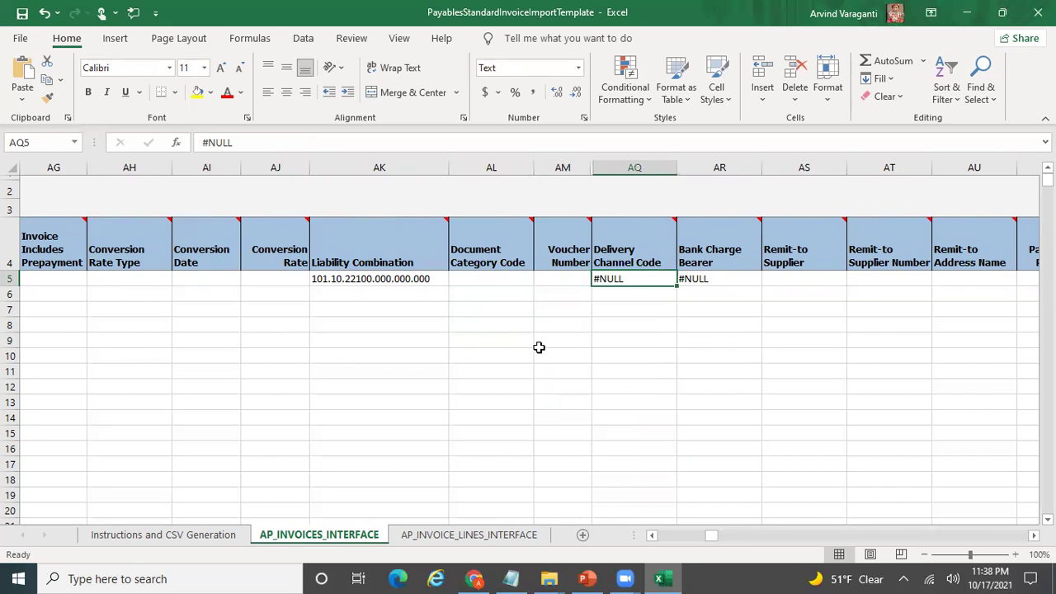
# Review the delivery channel, bank charge bearer, remit-to supplier and payment priority columns of header row 5.
pyautogui.press('Right')
pyautogui.press('Up')
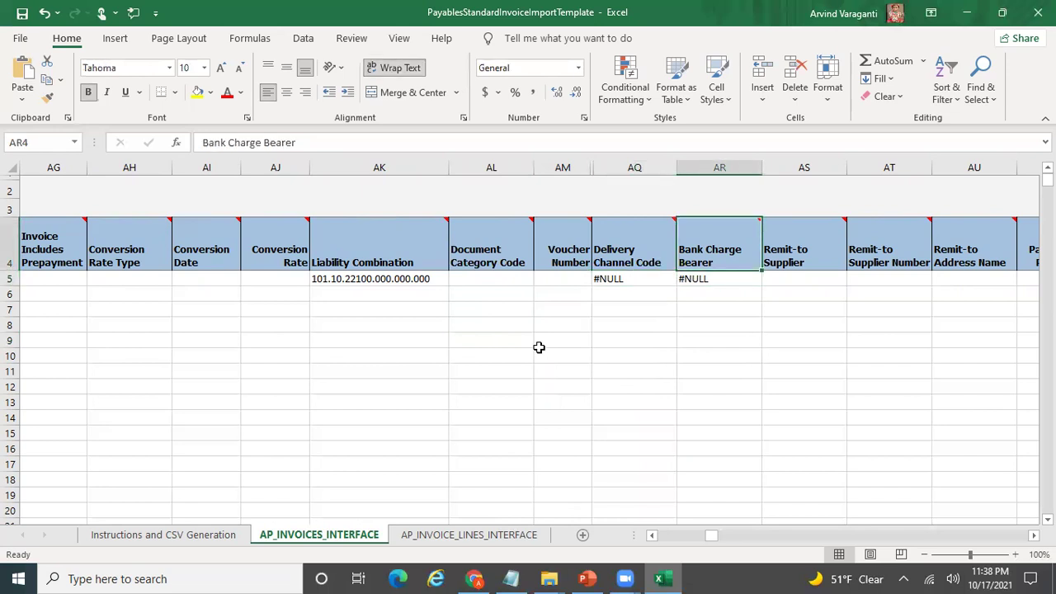
pyautogui.press('Down')
pyautogui.press('Left')
pyautogui.press('Right')
pyautogui.press('Right')
pyautogui.press('Right')
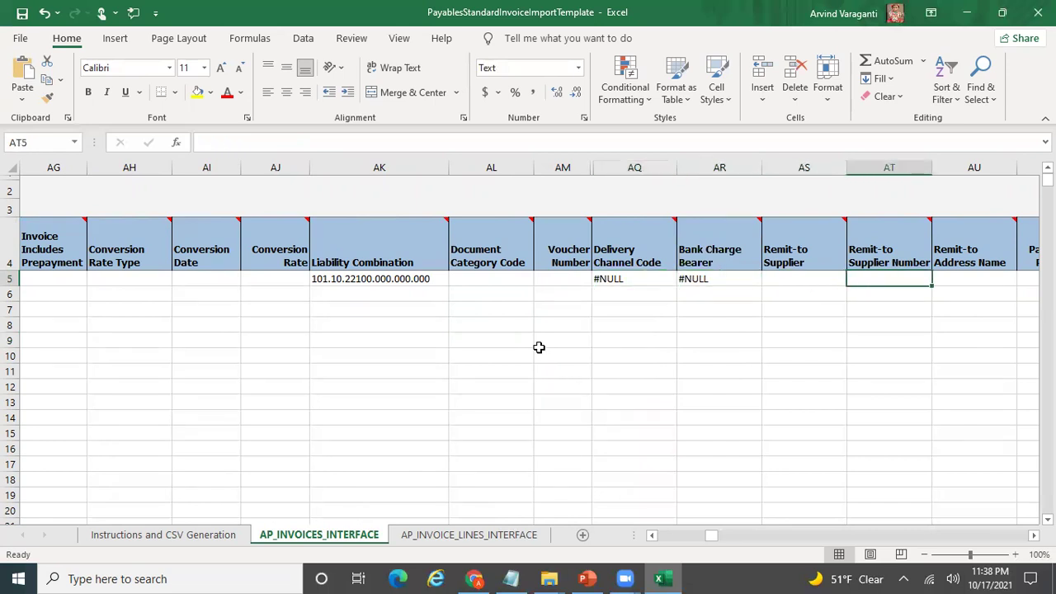
pyautogui.press('Right')
pyautogui.press('Right')
pyautogui.press('Right')
pyautogui.press('Right')
pyautogui.press('Right')
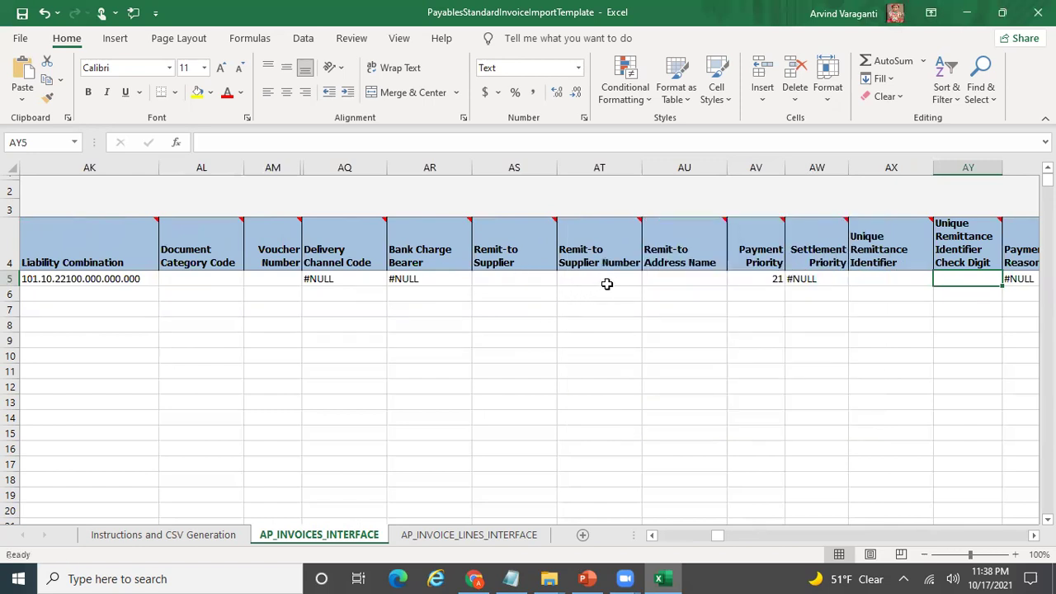
pyautogui.click(607, 283)
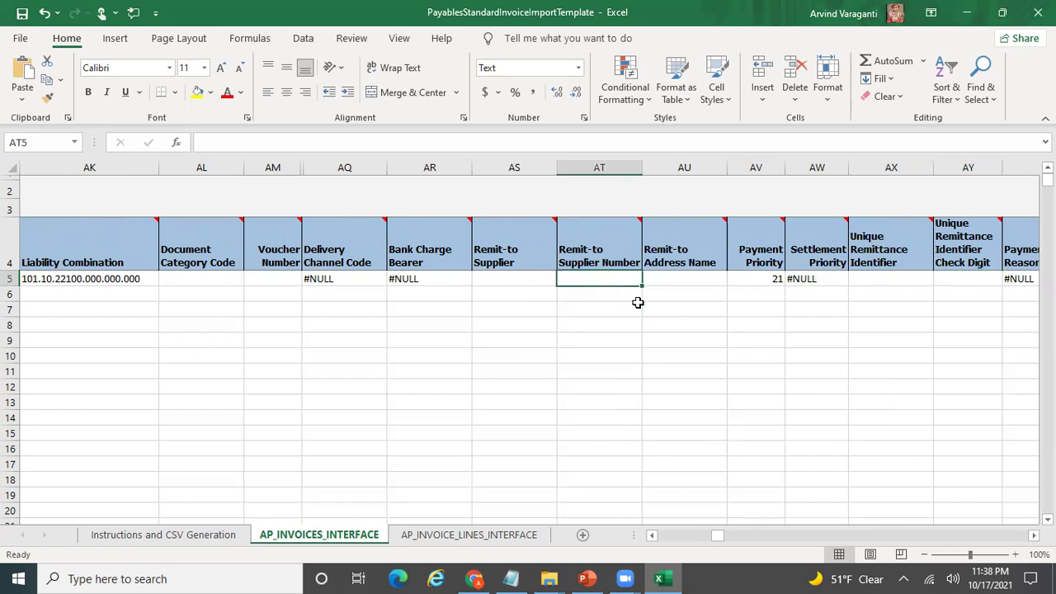
pyautogui.press('Right')
pyautogui.press('Right')
pyautogui.press('Right')
pyautogui.press('Right')
pyautogui.press('Right')
pyautogui.press('Right')
pyautogui.press('Left')
pyautogui.press('Left')
pyautogui.press('Left')
pyautogui.press('Left')
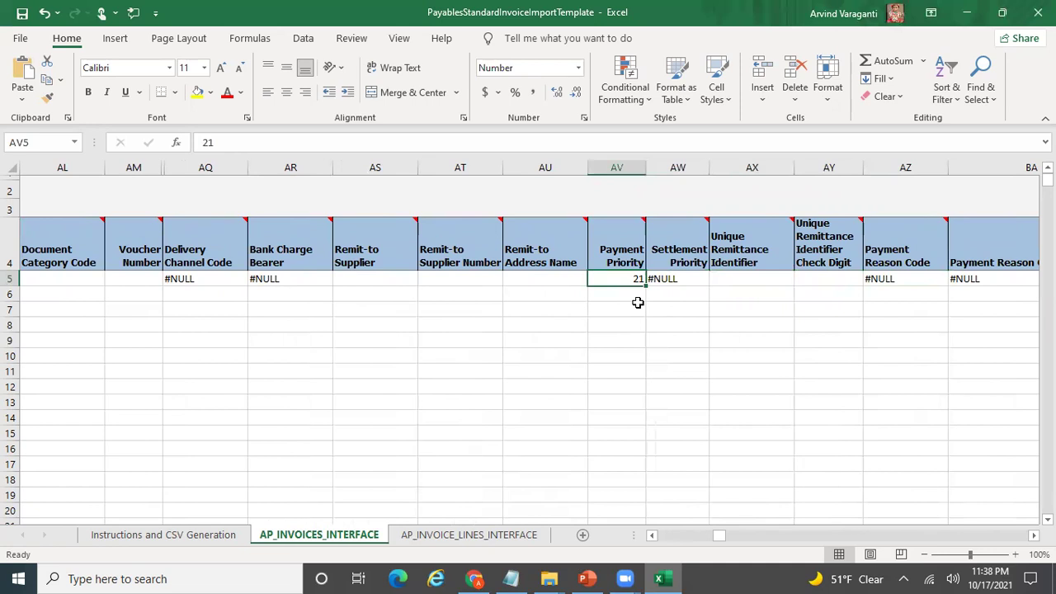
# Clear the Settlement Priority value in header row 5, keeping the Payment Priority.
pyautogui.press('Right')
pyautogui.press('Delete')
pyautogui.press('Right')
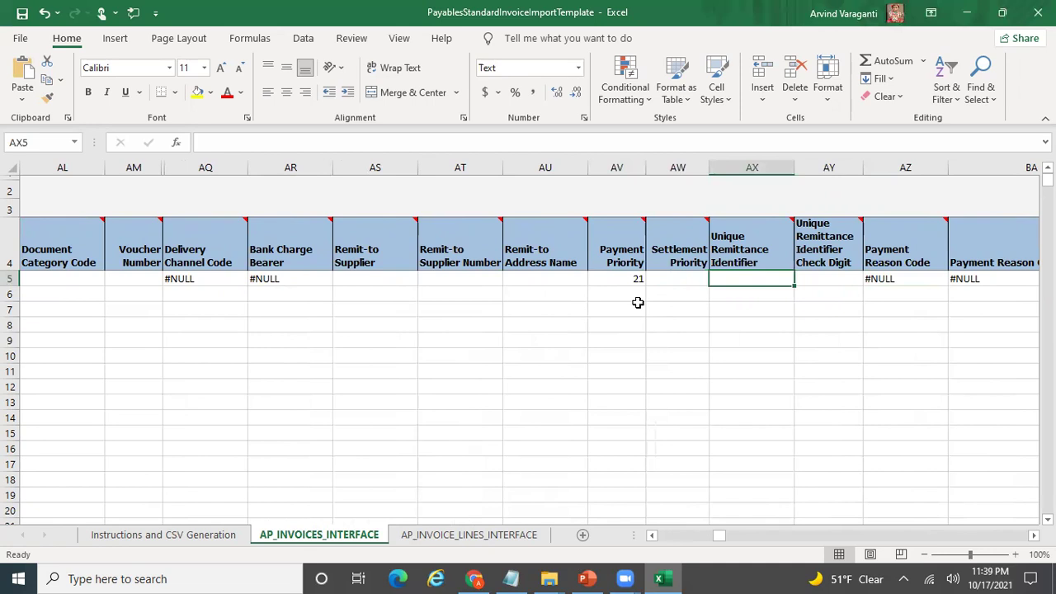
# Review the remittance identifier, payment reason and remittance message columns of header row 5.
pyautogui.press('Right')
pyautogui.press('Right')
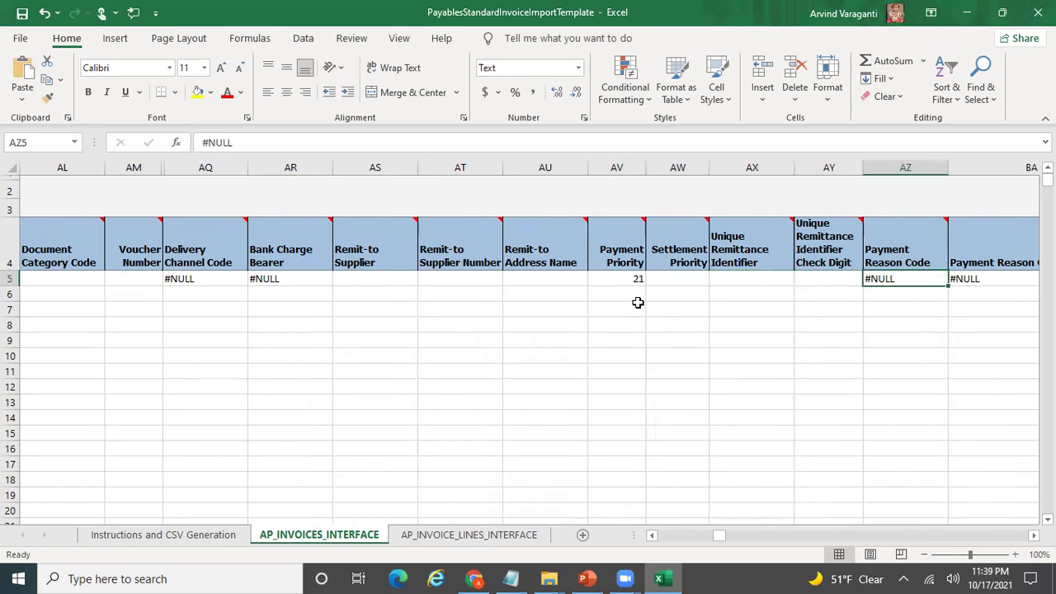
pyautogui.press('Right')
pyautogui.press('Right')
pyautogui.press('Right')
pyautogui.press('Right')
pyautogui.press('Right')
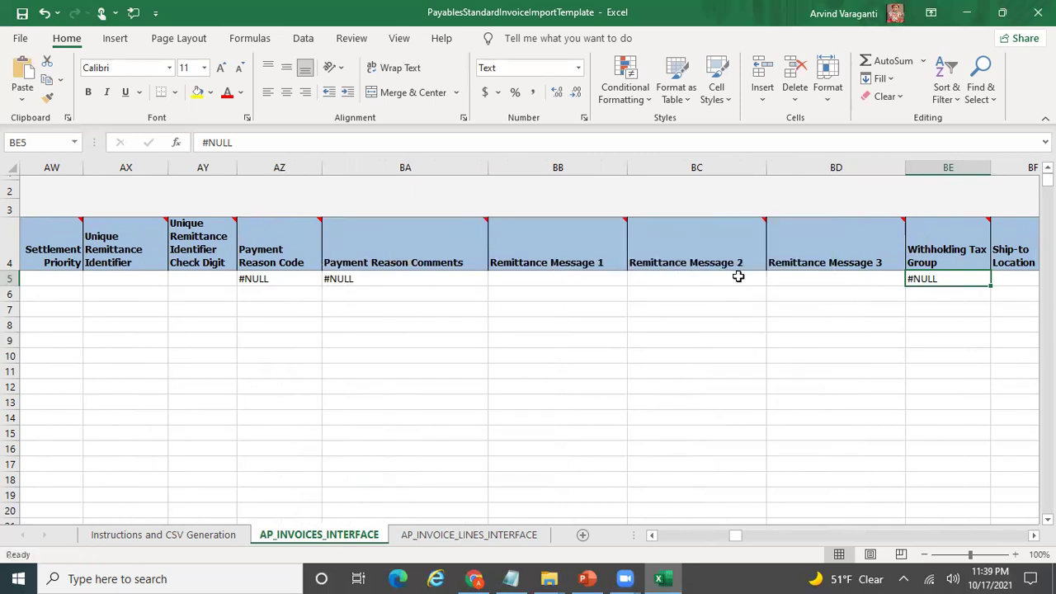
pyautogui.press('Right')
pyautogui.press('Right')
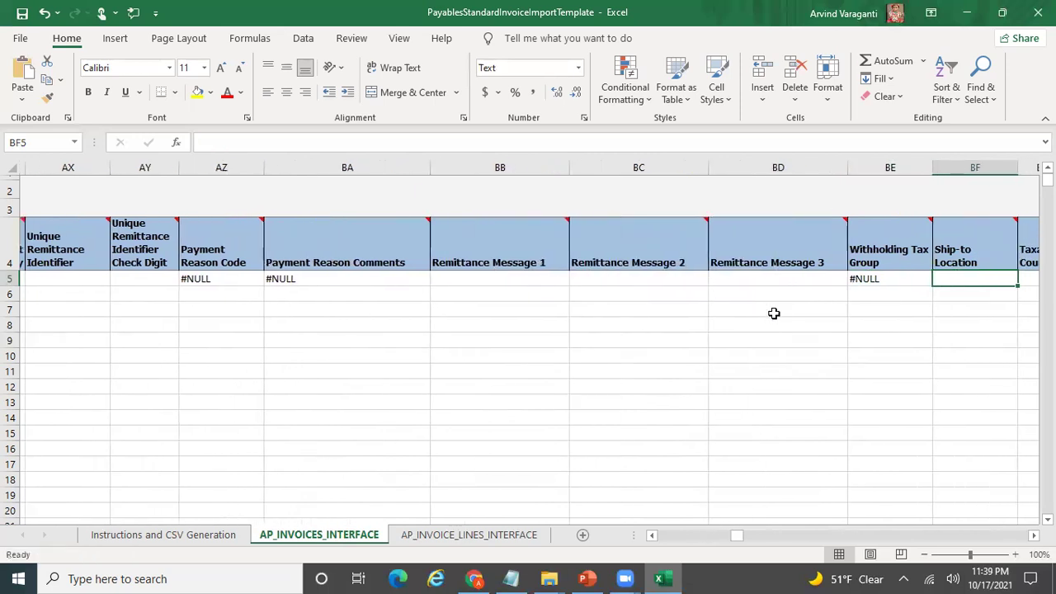
# Clear the Withholding Tax Group value in header row 5.
pyautogui.press('Left')
pyautogui.press('Left')
pyautogui.press('Left')
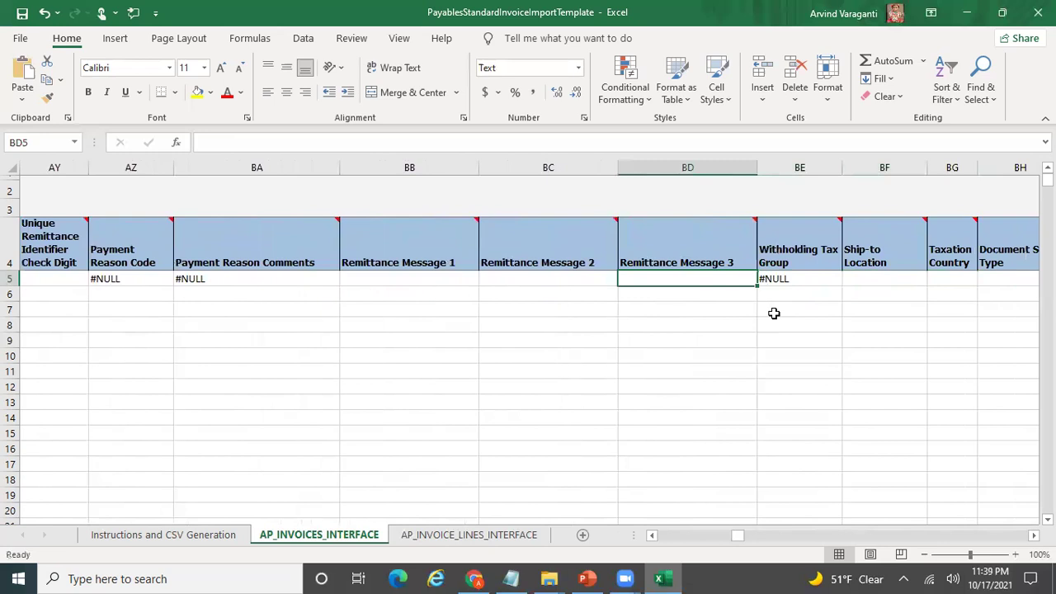
pyautogui.press('Right')
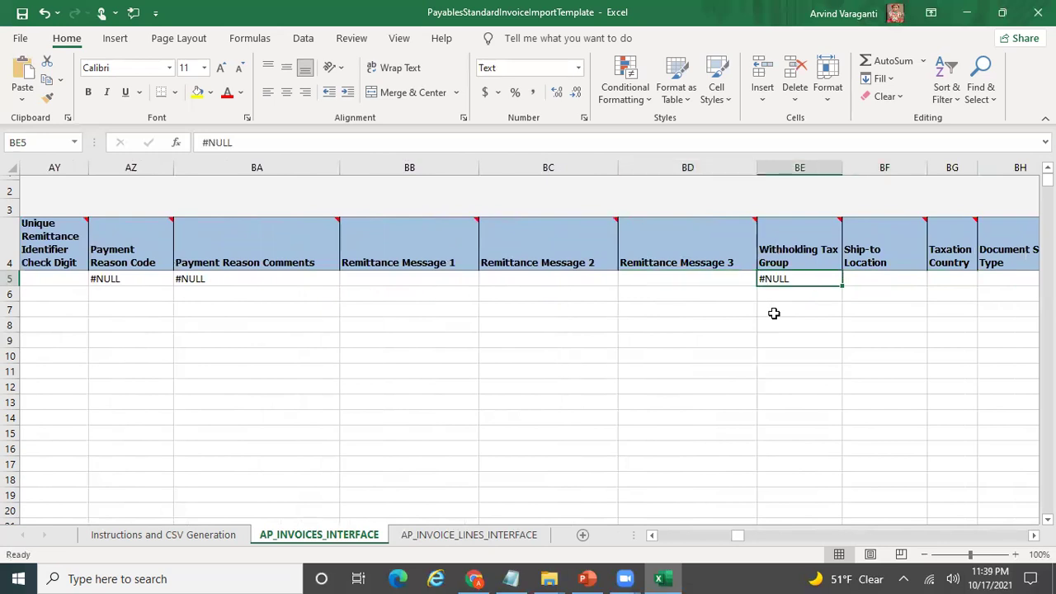
pyautogui.press('Delete')
# Review the header columns from Ship-to Location to Add Tax To Invoice Amount, reading the notes on the taxation and supplier tax invoice headings.
pyautogui.press('Right')
pyautogui.press('Right')
pyautogui.press('Right')
pyautogui.press('Right')
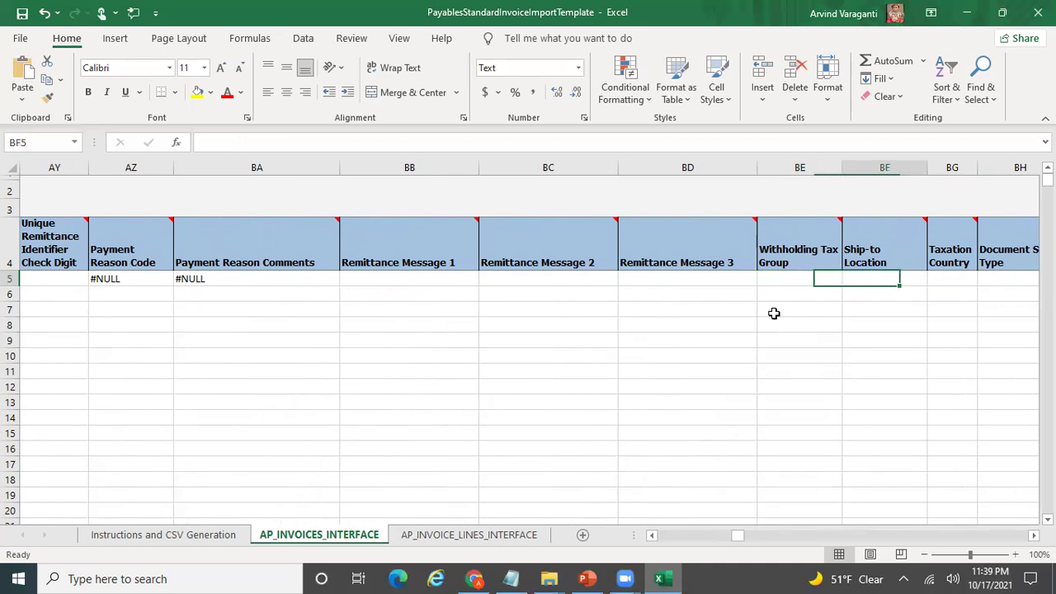
pyautogui.press('Right')
pyautogui.press('Right')
pyautogui.press('Right')
pyautogui.press('Right')
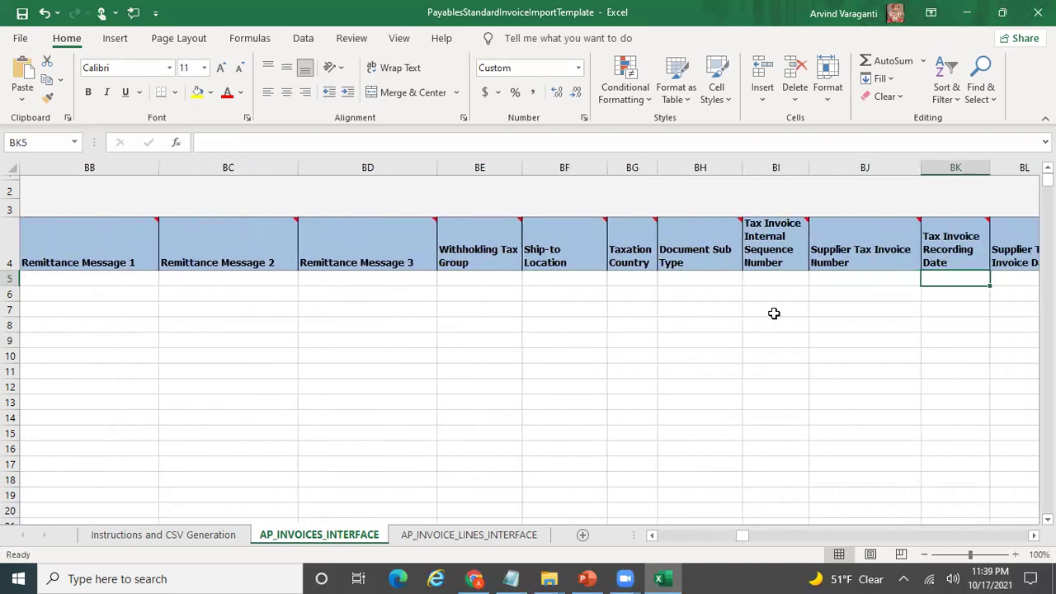
pyautogui.press('Right')
pyautogui.press('Right')
pyautogui.press('Right')
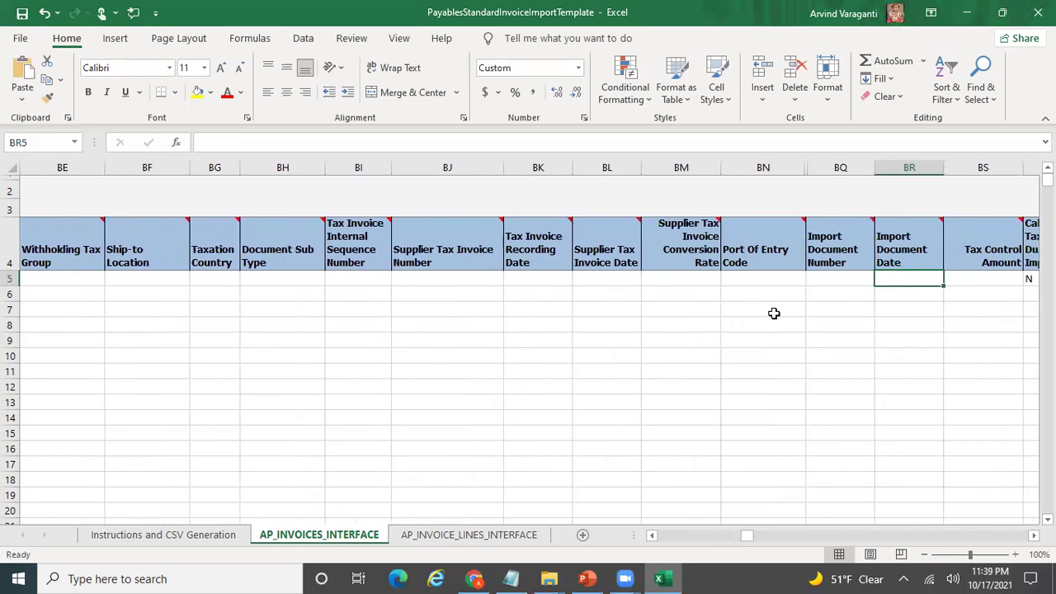
pyautogui.moveTo(225, 261)
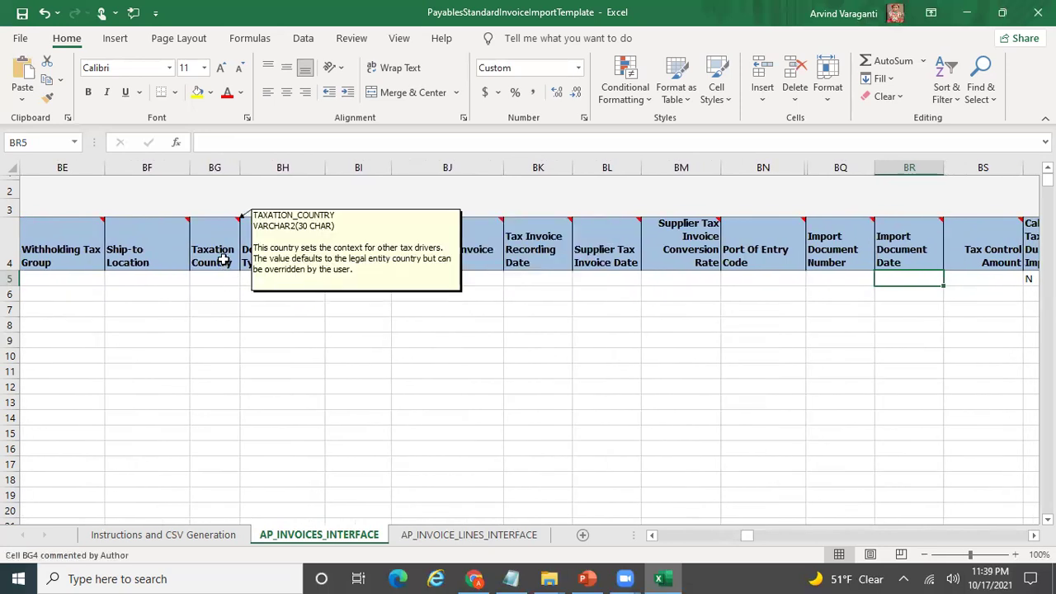
pyautogui.moveTo(354, 250)
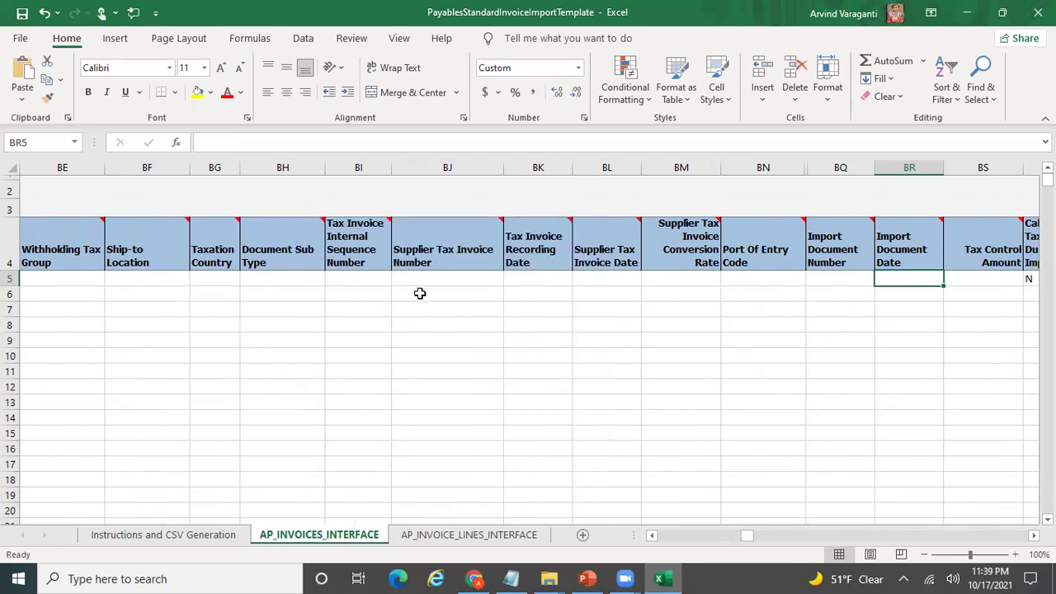
pyautogui.moveTo(480, 265)
pyautogui.moveTo(561, 259)
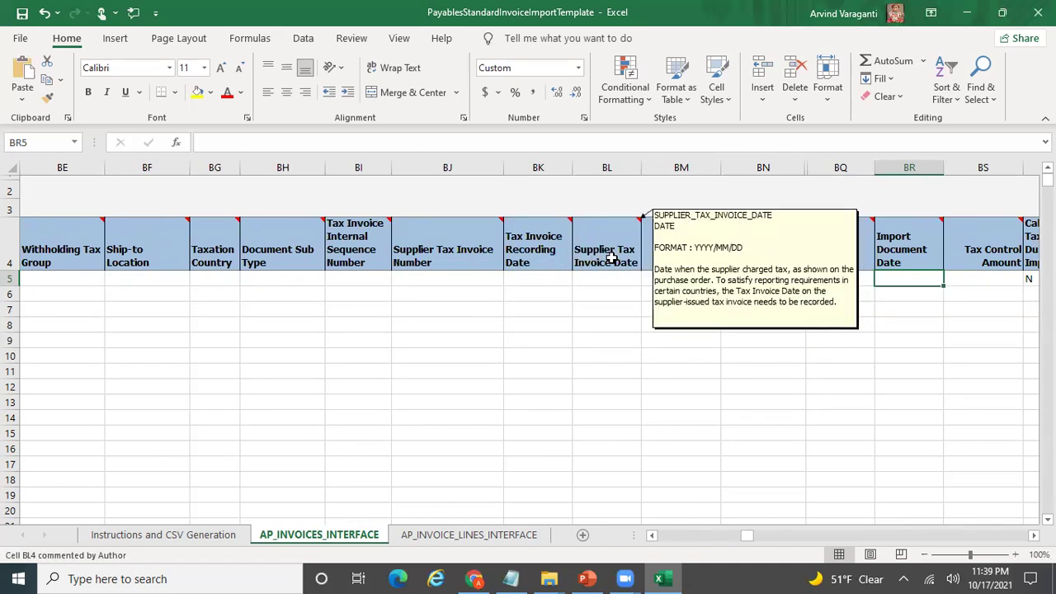
pyautogui.click(651, 282)
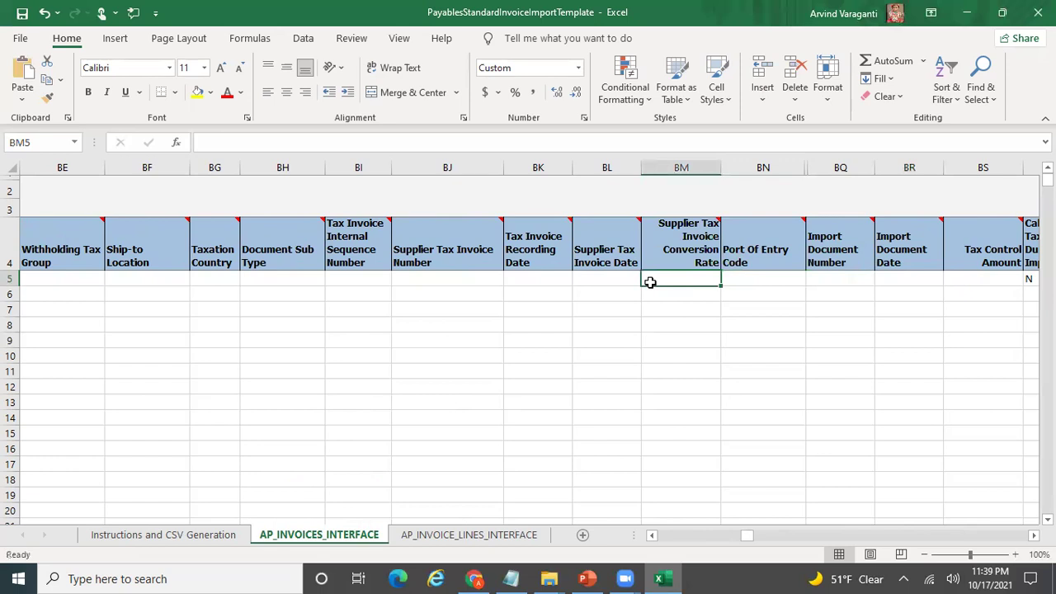
pyautogui.press('Right')
pyautogui.press('Right')
pyautogui.press('Right')
pyautogui.press('Right')
pyautogui.press('Right')
pyautogui.press('Right')
pyautogui.press('Right')
pyautogui.press('Right')
pyautogui.press('Right')
pyautogui.press('Right')
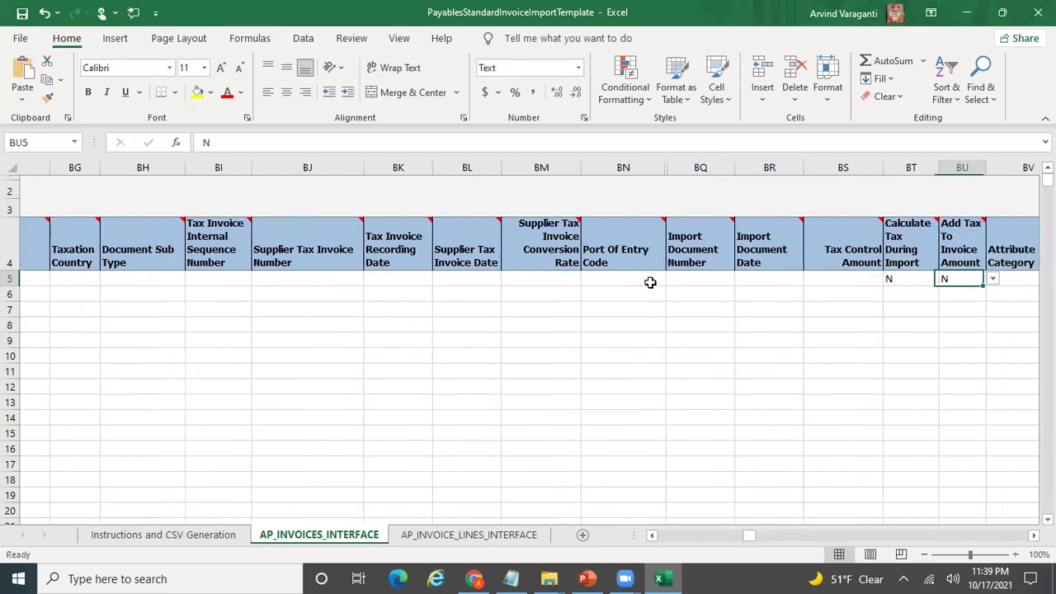
# Look through the attribute and global attribute columns up to the last header column, URL Attachments, and return to the start of the sheet.
pyautogui.press('Right')
pyautogui.press('Right')
pyautogui.press('Right')
pyautogui.press('Right')
pyautogui.press('Right')
pyautogui.press('Right')
pyautogui.press('Right')
pyautogui.press('Right')
pyautogui.press('Right')
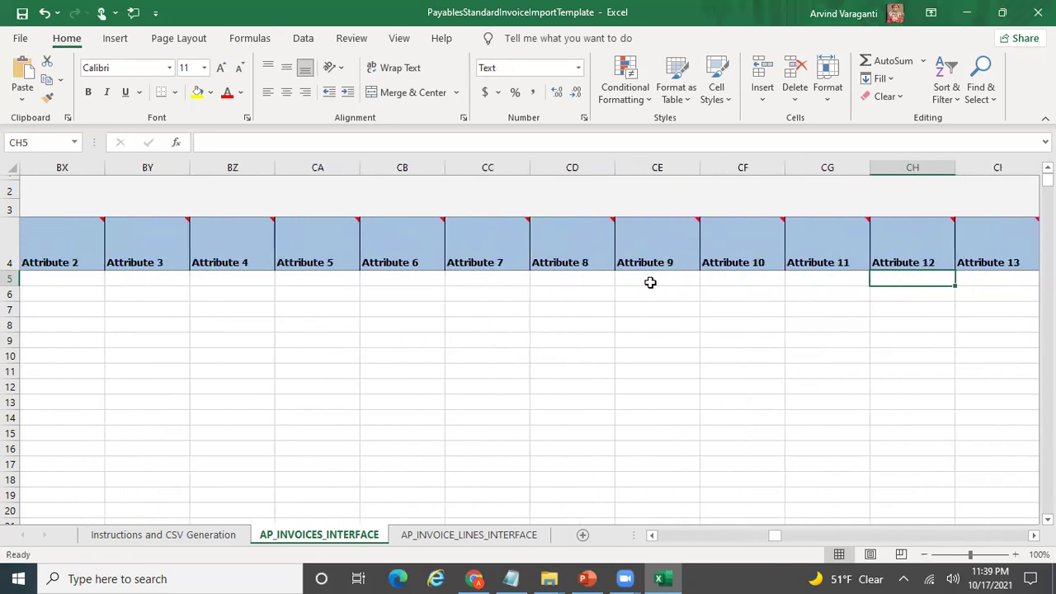
pyautogui.press('Right')
pyautogui.press('Right')
pyautogui.press('Right')
pyautogui.press('Right')
pyautogui.press('Right')
pyautogui.press('Right')
pyautogui.press('Right')
pyautogui.press('Right')
pyautogui.press('Right')
pyautogui.press('Right')
pyautogui.press('Right')
pyautogui.press('Right')
pyautogui.press('Right')
pyautogui.press('Right')
pyautogui.press('Right')
pyautogui.press('Right')
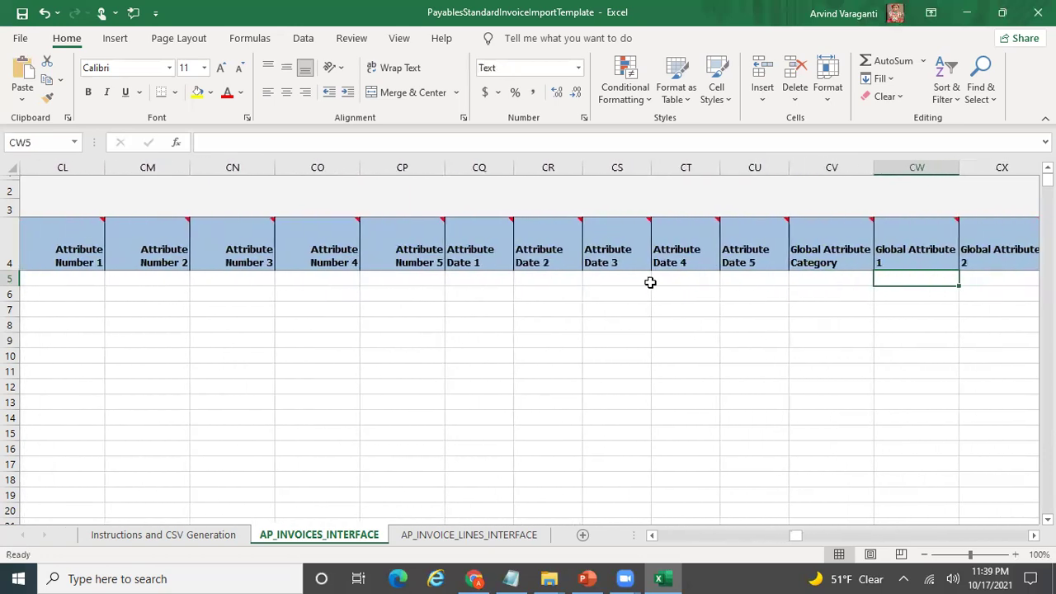
pyautogui.press('Right')
pyautogui.press('Right')
pyautogui.press('Right')
pyautogui.press('Right')
pyautogui.press('Right')
pyautogui.press('Right')
pyautogui.press('Right')
pyautogui.press('Right')
pyautogui.press('Right')
pyautogui.press('Right')
pyautogui.press('Right')
pyautogui.press('Right')
pyautogui.press('Right')
pyautogui.press('Right')
pyautogui.press('Right')
pyautogui.press('Right')
pyautogui.press('Right')
pyautogui.press('Right')
pyautogui.press('Right')
pyautogui.press('Right')
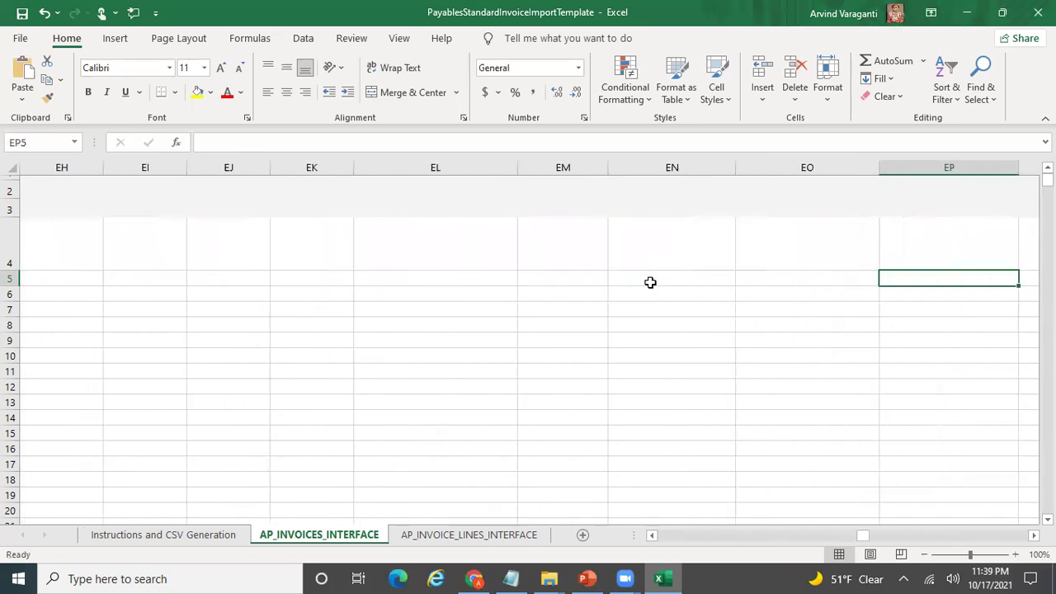
pyautogui.press('Left')
pyautogui.press('Left')
pyautogui.press('Left')
pyautogui.press('Left')
pyautogui.press('Left')
pyautogui.press('Left')
pyautogui.press('Left')
pyautogui.press('Left')
pyautogui.press('Left')
pyautogui.press('Left')
pyautogui.press('Left')
pyautogui.press('Left')
pyautogui.press('Left')
pyautogui.press('Left')
pyautogui.press('Left')
pyautogui.press('Left')
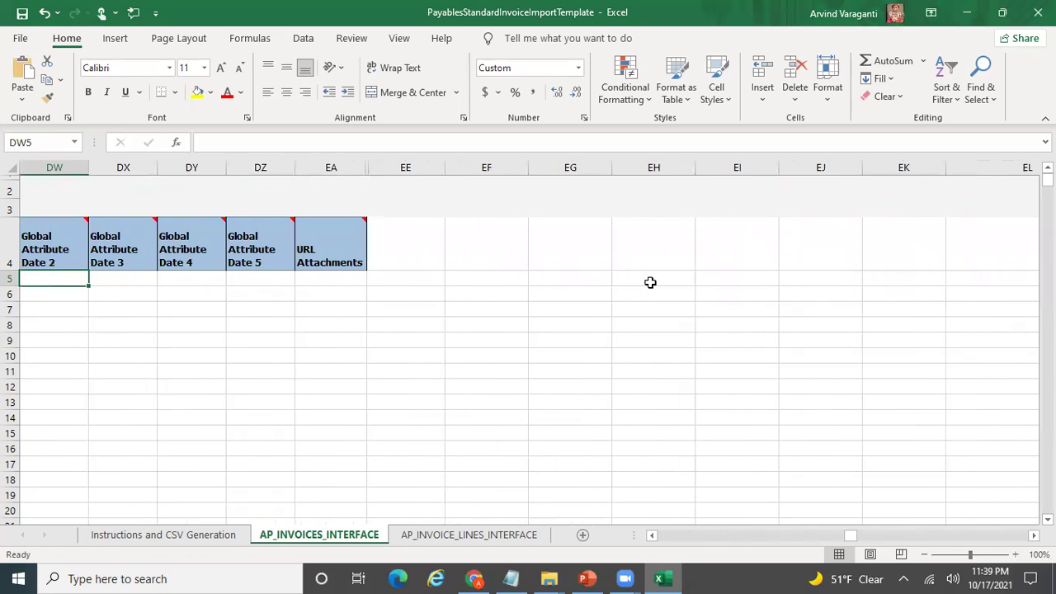
pyautogui.click(519, 313)
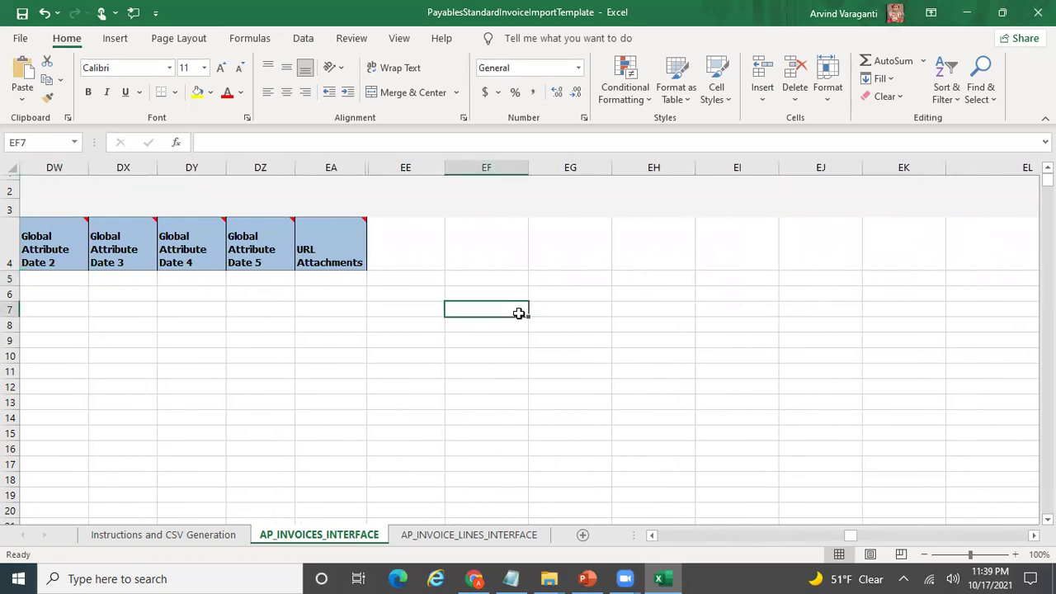
pyautogui.hotkey('ctrl', 'Home')
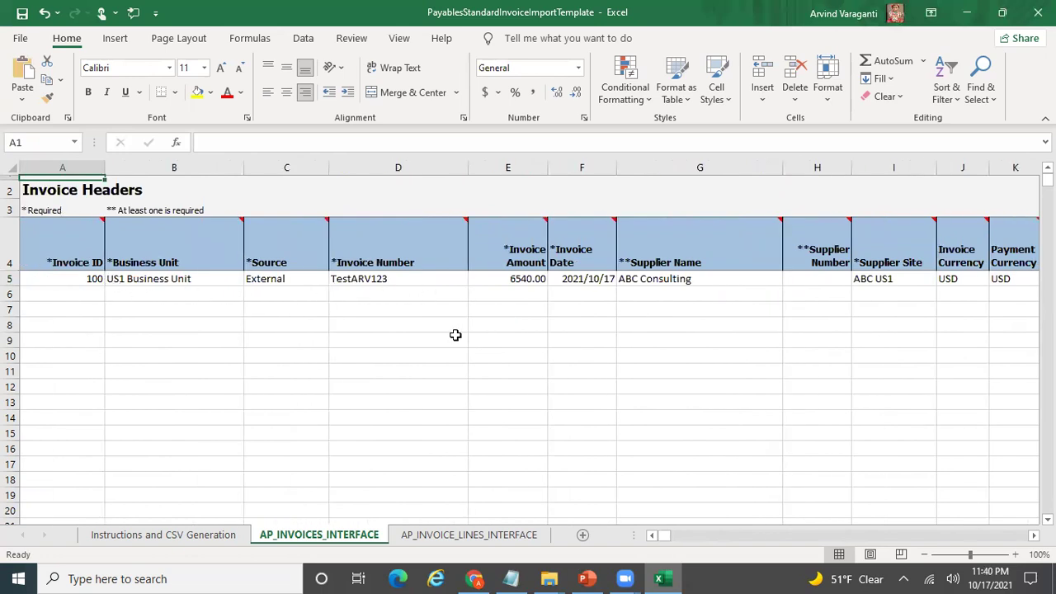
# Check the header's Invoice ID against the invoice lines sheet and examine the line numbers and available line types.
pyautogui.click(83, 278)
pyautogui.hotkey('ctrl', 'c')
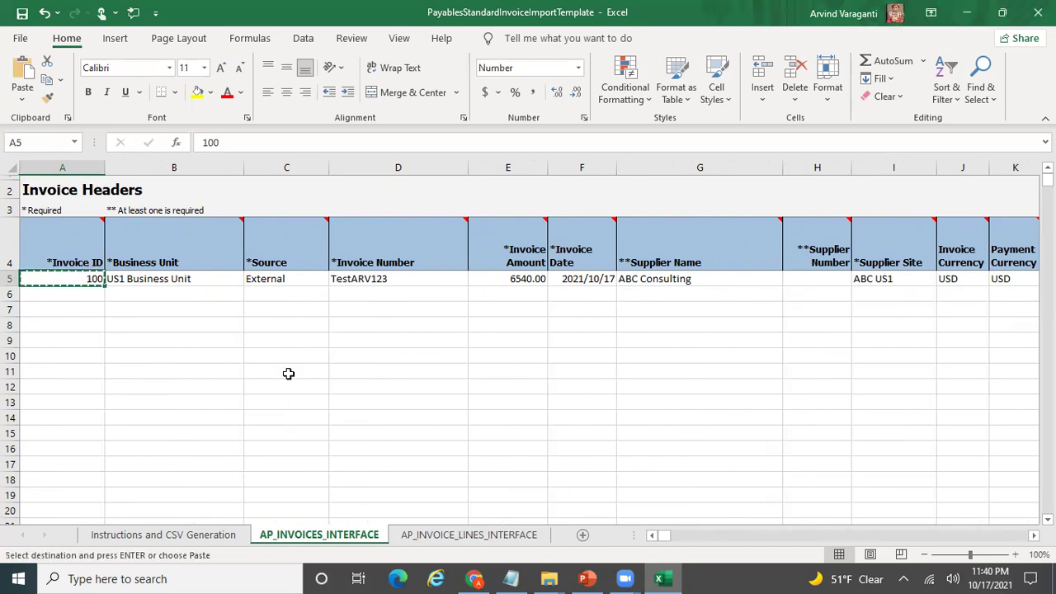
pyautogui.click(469, 535)
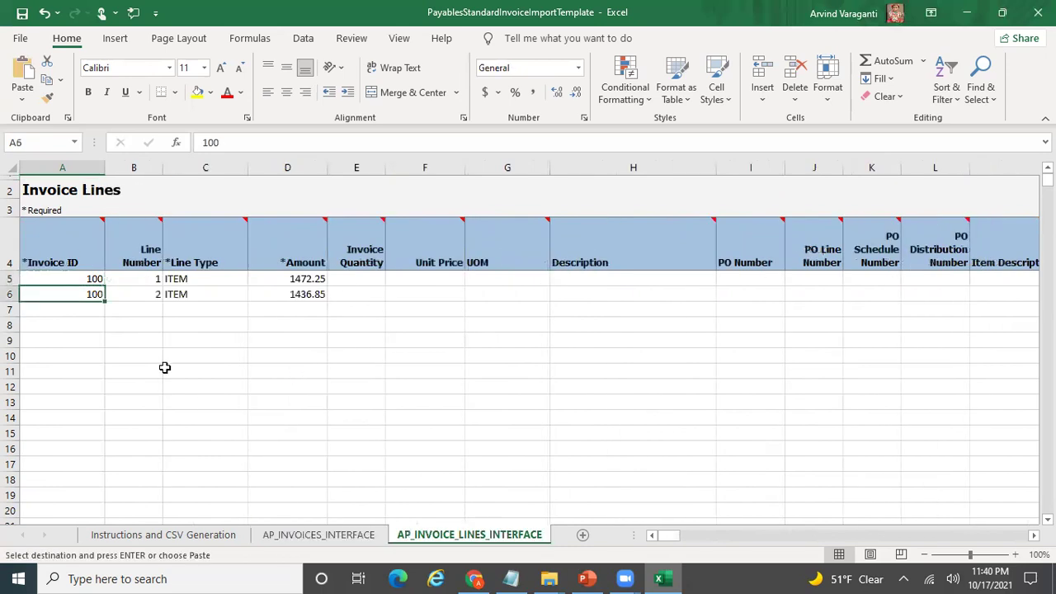
pyautogui.click(132, 279)
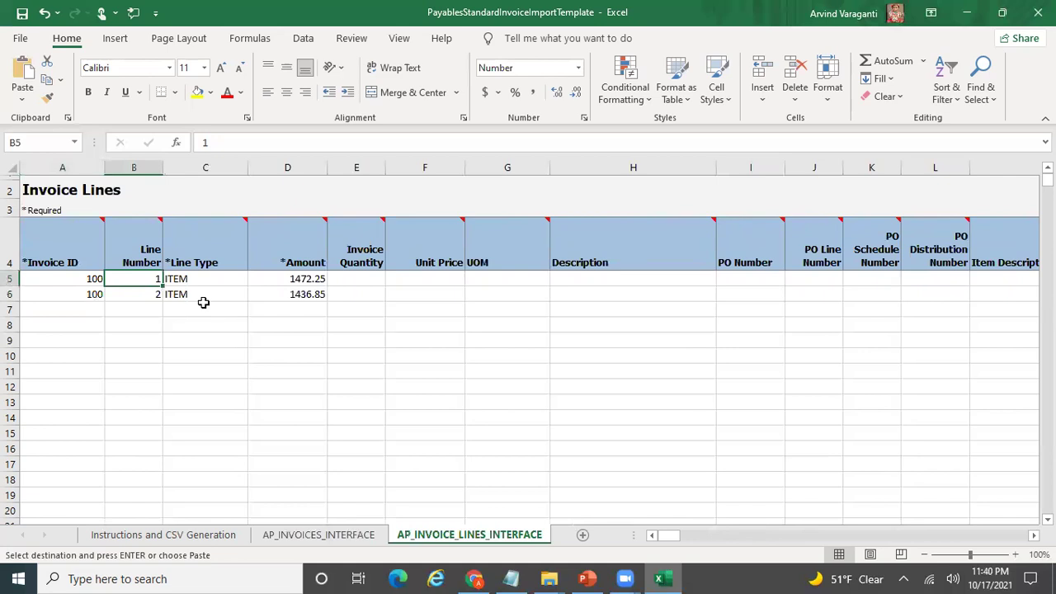
pyautogui.click(239, 279)
pyautogui.click(256, 280)
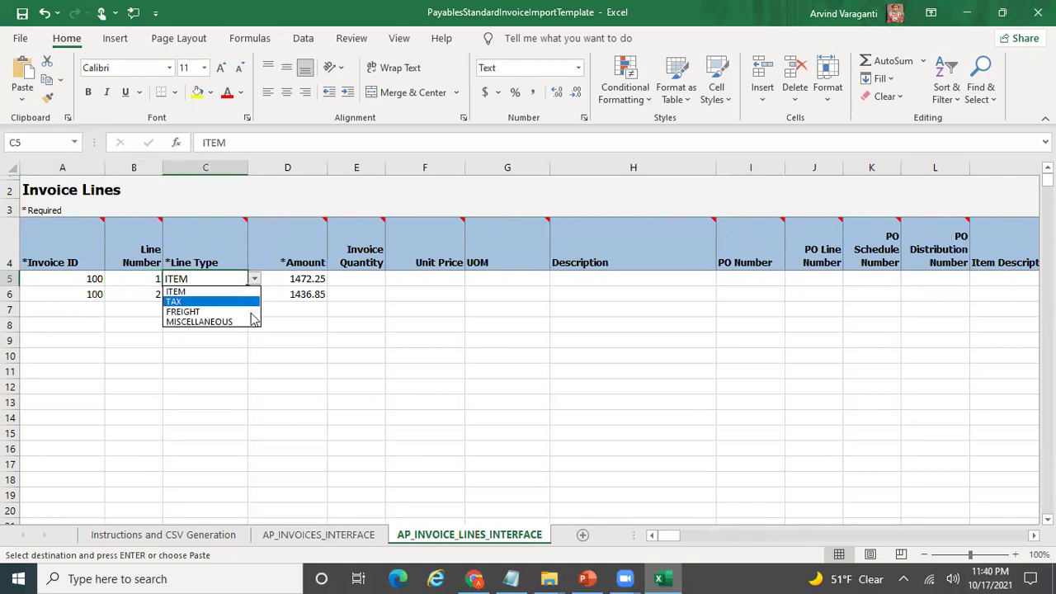
# Set the Amount of invoice line 1 to 5000 and of line 2 to 1000, following the Notepad notes.
pyautogui.click(303, 281)
pyautogui.click(303, 280)
pyautogui.click(511, 578)
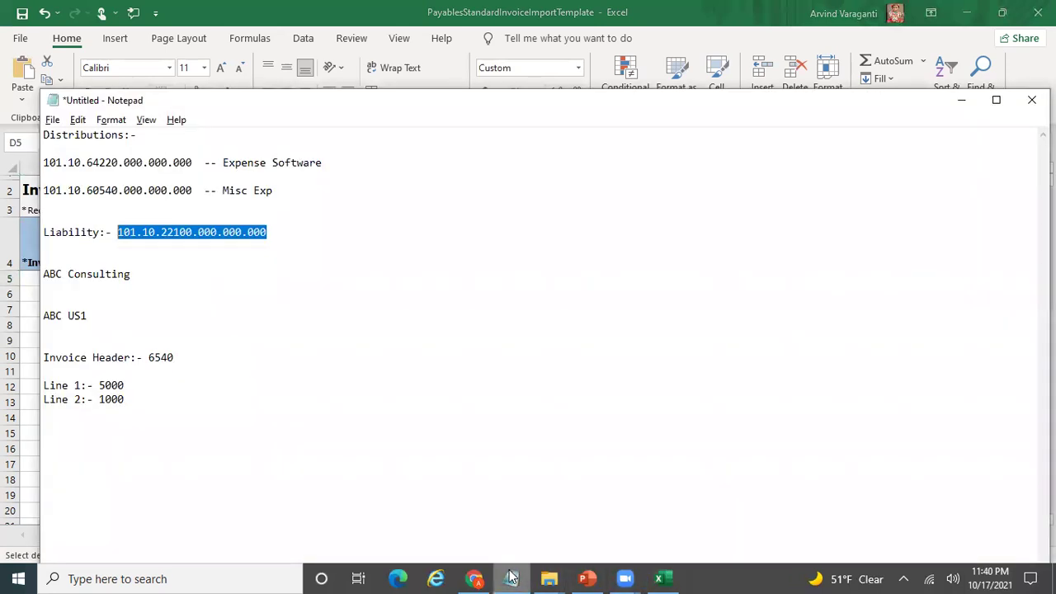
pyautogui.hotkey('alt', 'Tab')
pyautogui.write('5000')
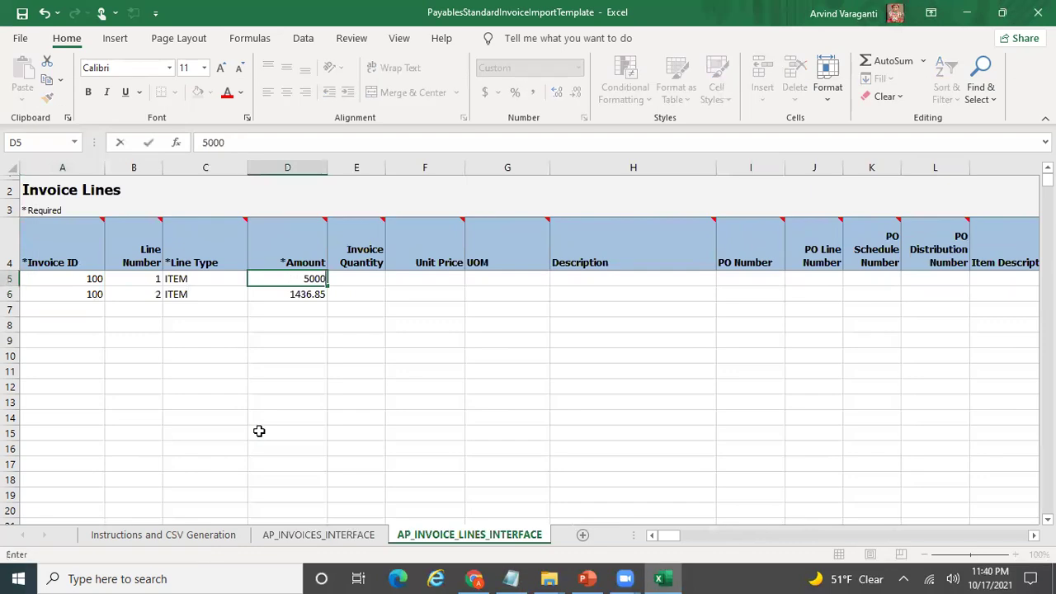
pyautogui.press('Return')
pyautogui.write('1000')
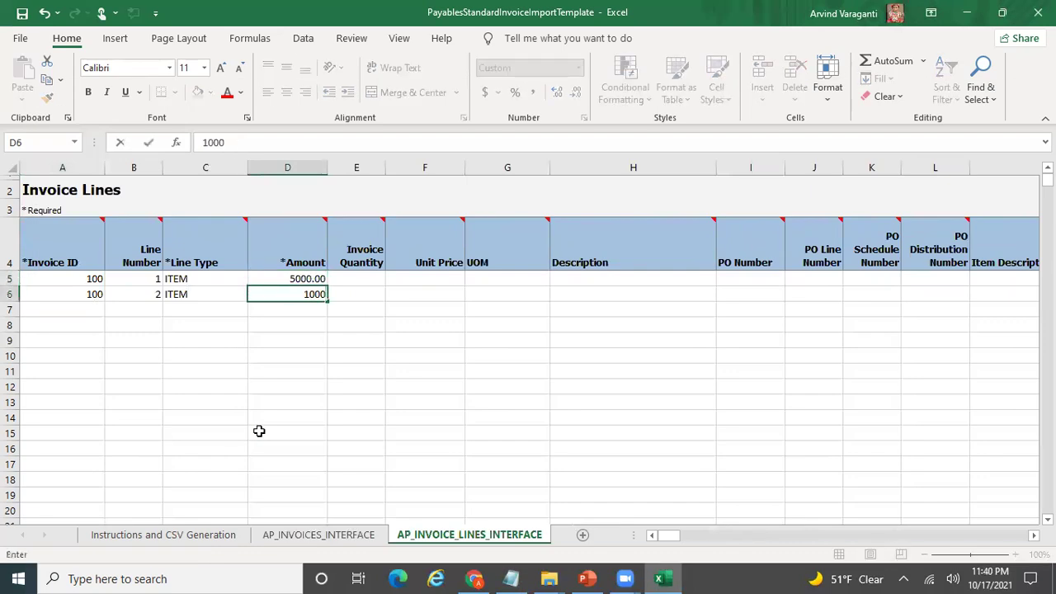
pyautogui.press('Left')
# Compare the two line amounts with the Invoice Amount on the AP_INVOICES_INTERFACE sheet.
pyautogui.moveTo(280, 281); pyautogui.dragTo(289, 295)
pyautogui.click(317, 534)
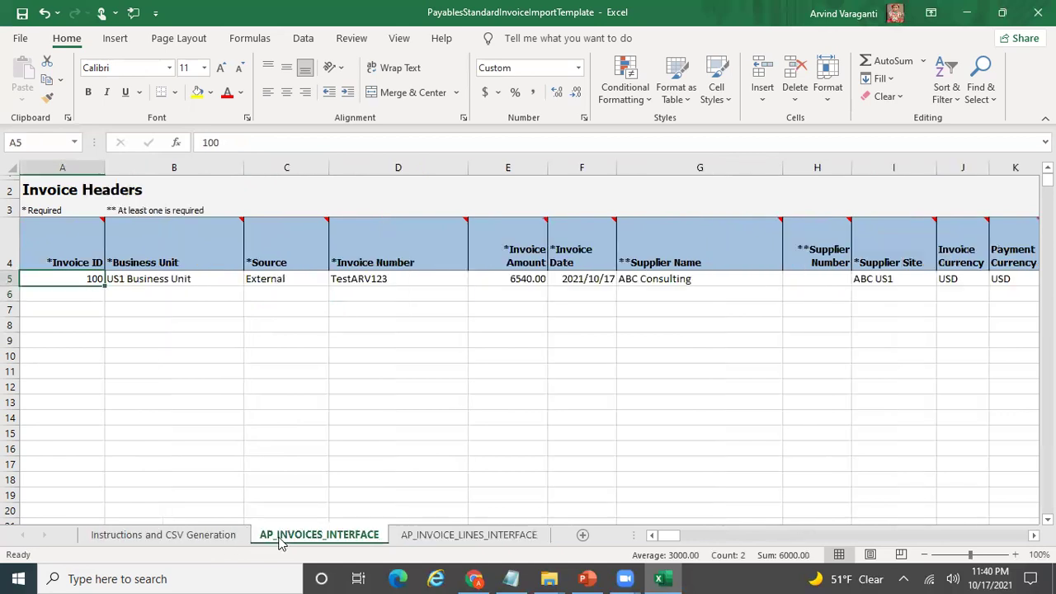
pyautogui.click(523, 282)
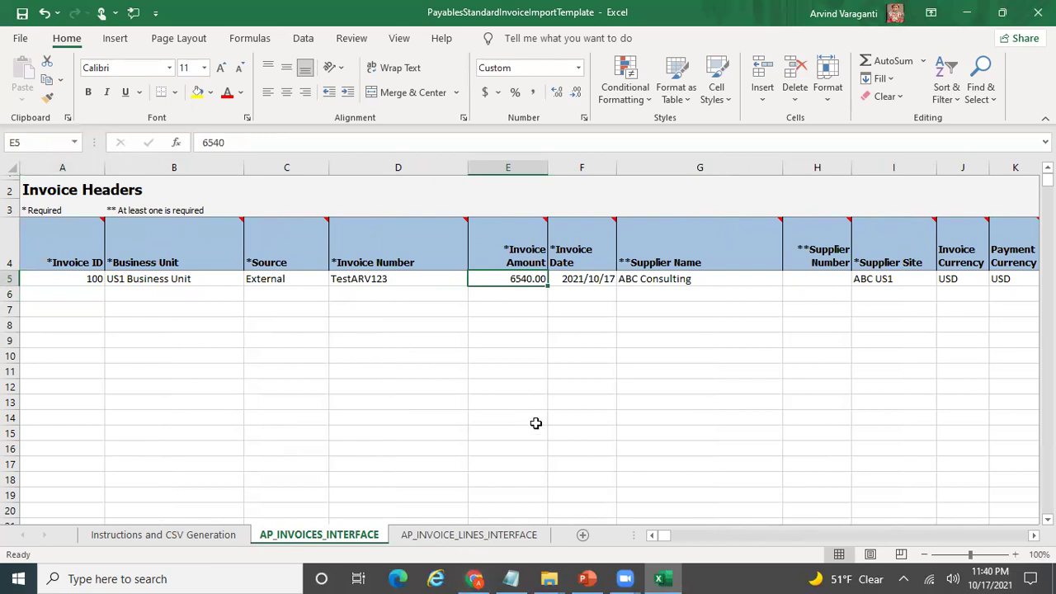
pyautogui.click(510, 533)
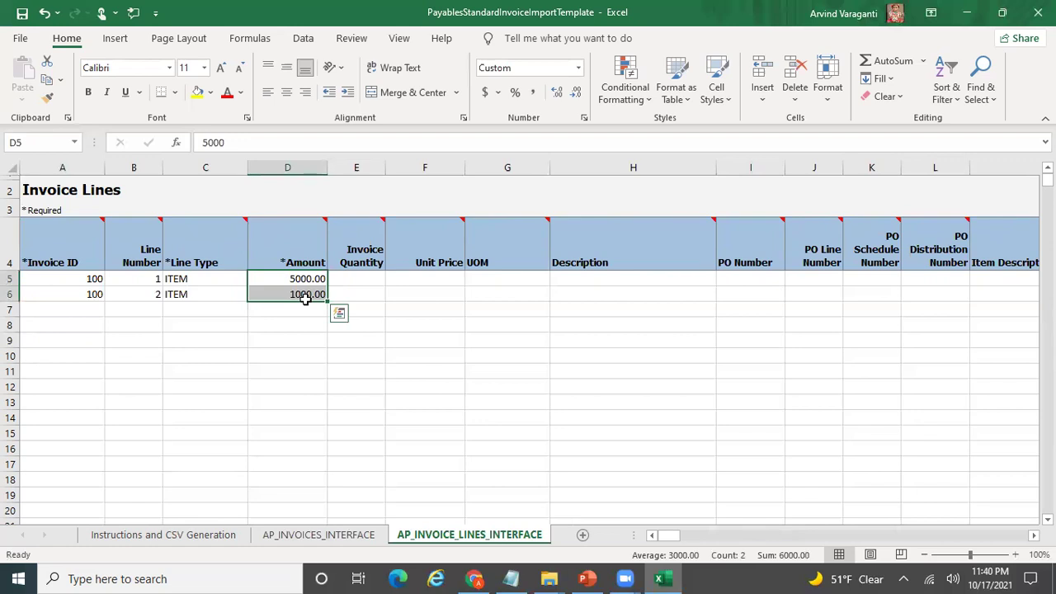
# Enter the line descriptions "Payment for Exp Software" for line 1 and "Payment for Misc" for line 2.
pyautogui.click(437, 294)
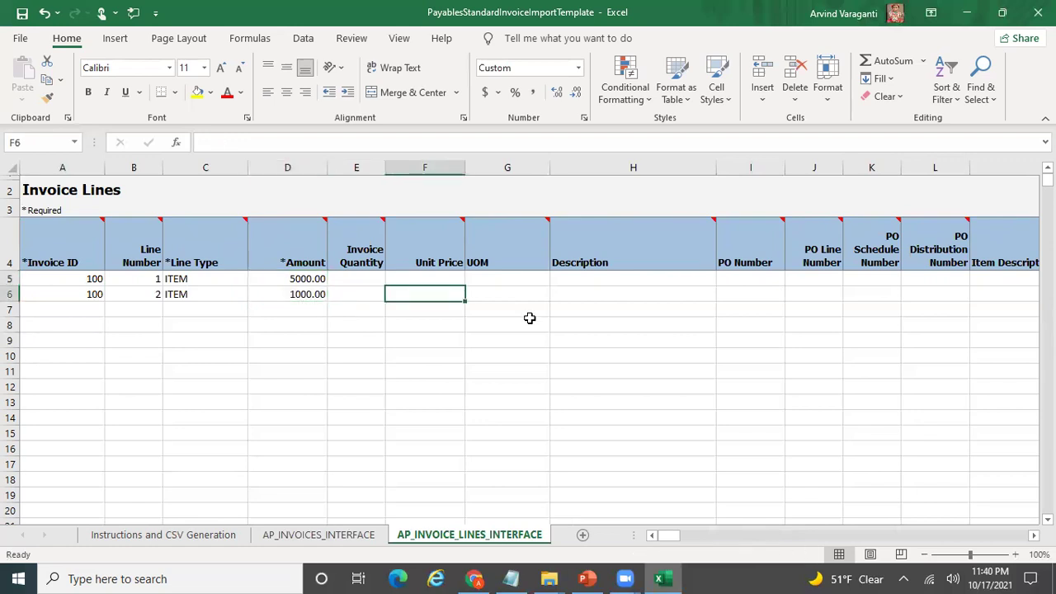
pyautogui.press('Up')
pyautogui.press('Right')
pyautogui.press('Right')
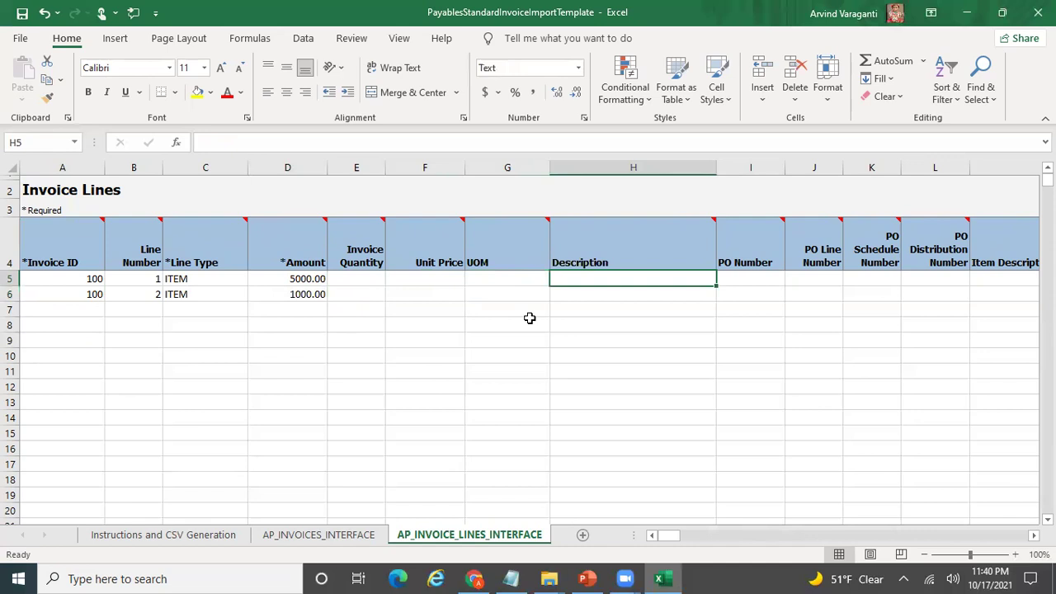
pyautogui.write('Payment for E')
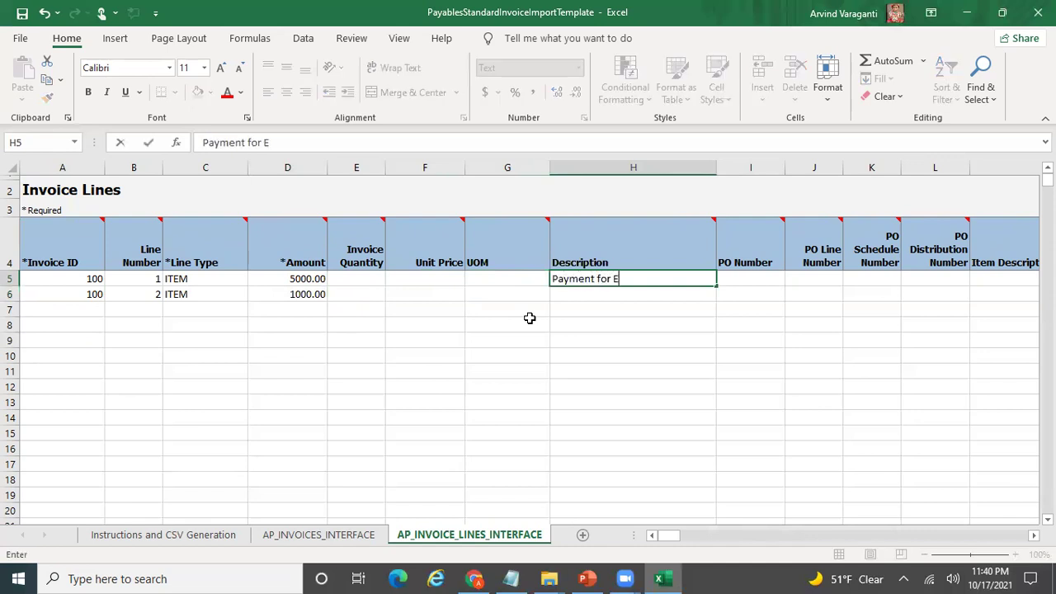
pyautogui.write('xp Software')
pyautogui.press('Return')
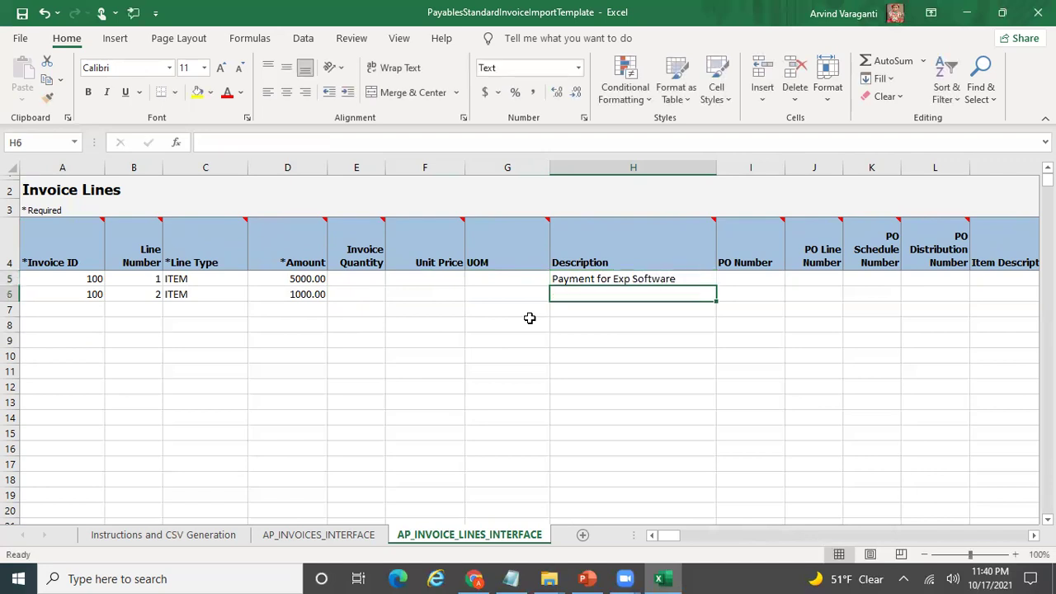
pyautogui.write('Payment for Mis')
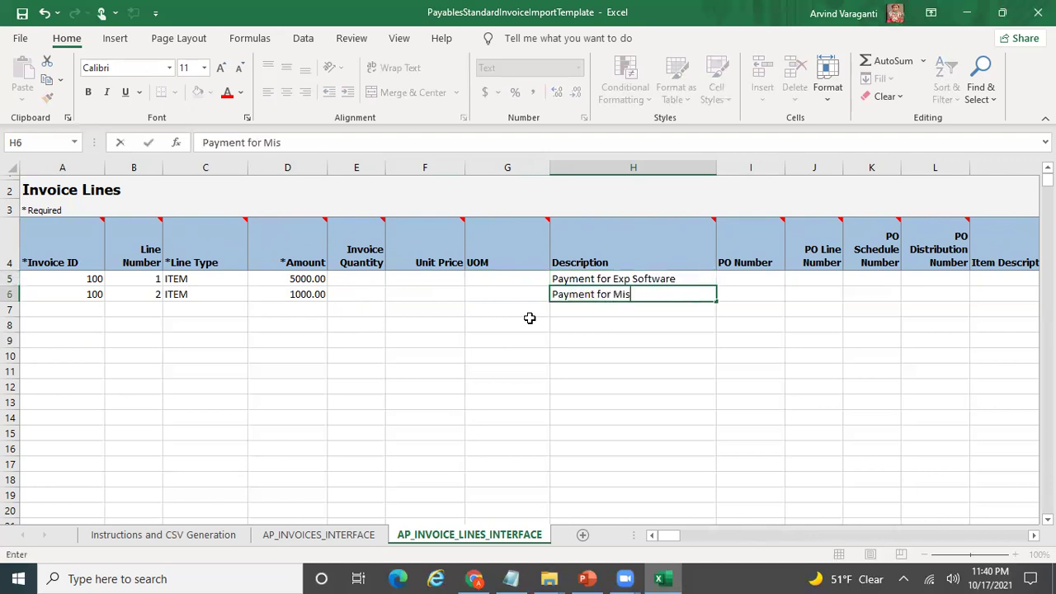
pyautogui.write('c')
pyautogui.press('Return')
pyautogui.press('Up')
pyautogui.press('Up')
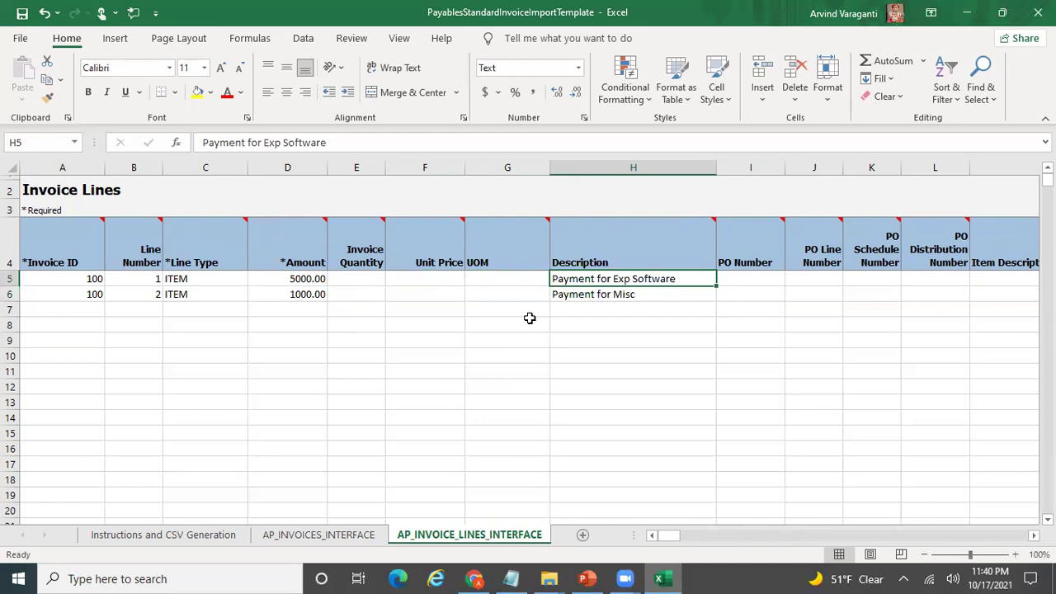
# Review the PO, receipt, consumption advice and packing slip columns of line row 5 up to Distribution Combination.
pyautogui.press('Right')
pyautogui.press('Right')
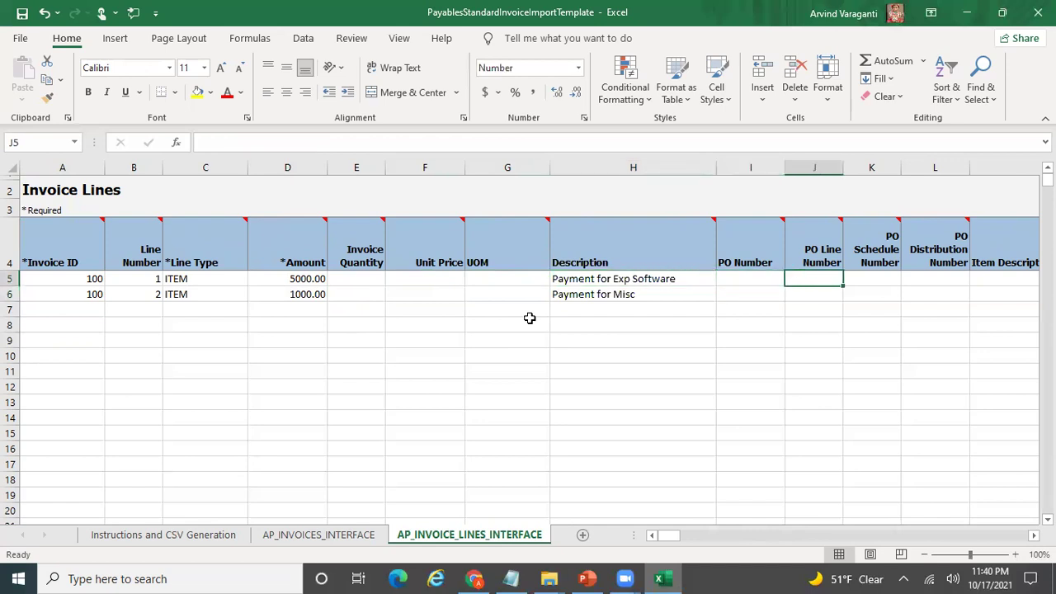
pyautogui.press('Left')
pyautogui.press('Right')
pyautogui.press('Right')
pyautogui.press('Right')
pyautogui.press('Right')
pyautogui.press('Right')
pyautogui.press('Right')
pyautogui.press('Right')
pyautogui.press('Right')
pyautogui.press('Right')
pyautogui.press('Right')
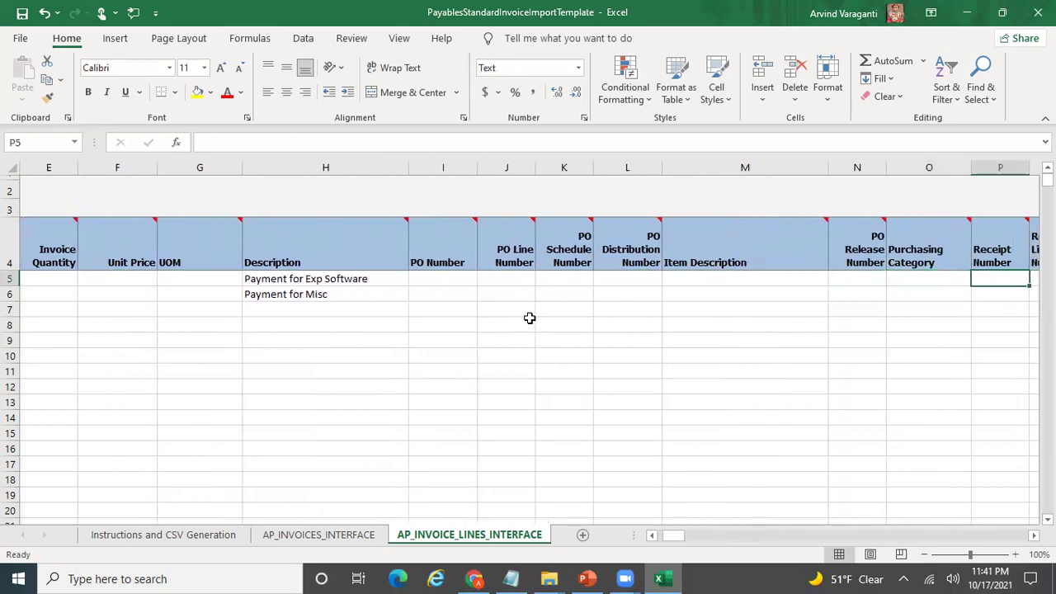
pyautogui.press('Right')
pyautogui.press('Right')
pyautogui.press('Right')
pyautogui.press('Right')
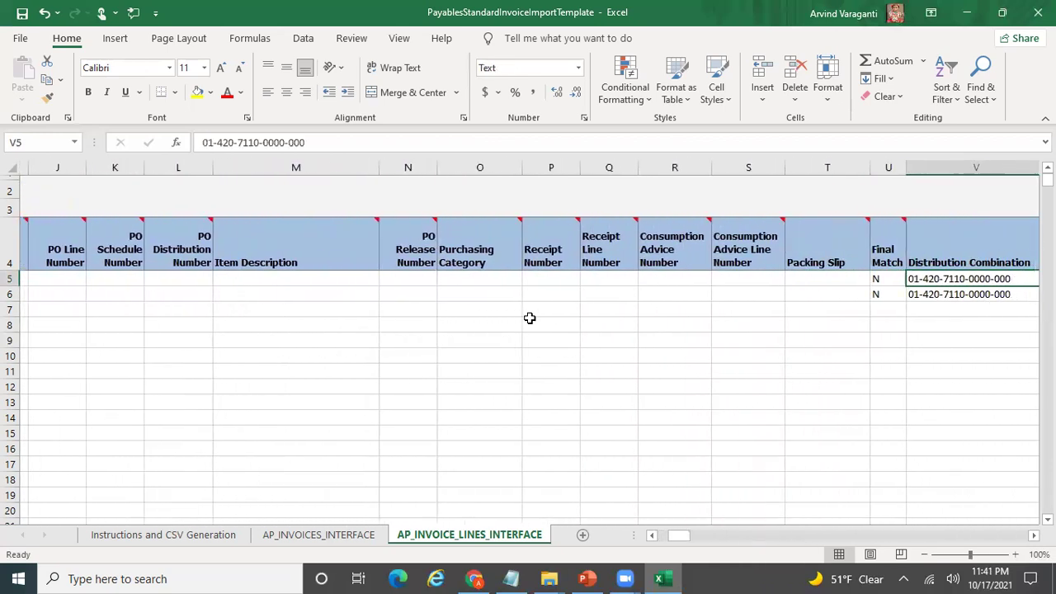
pyautogui.press('Left')
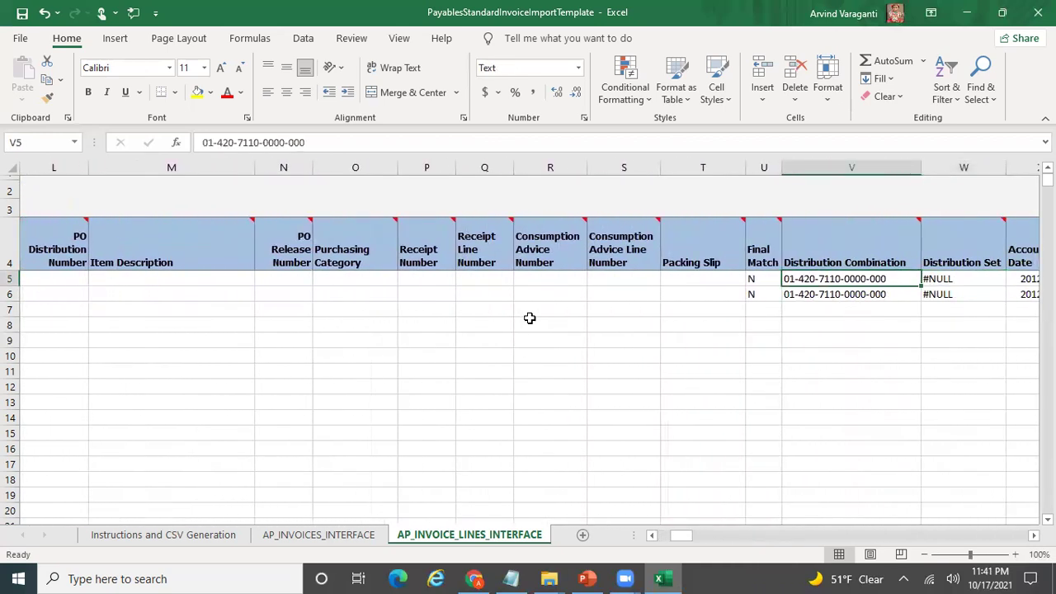
# Set line 1's Distribution Combination to the Expense Software account 101.10.64220.000.000.000, copied from the Notepad notes.
pyautogui.click(511, 578)
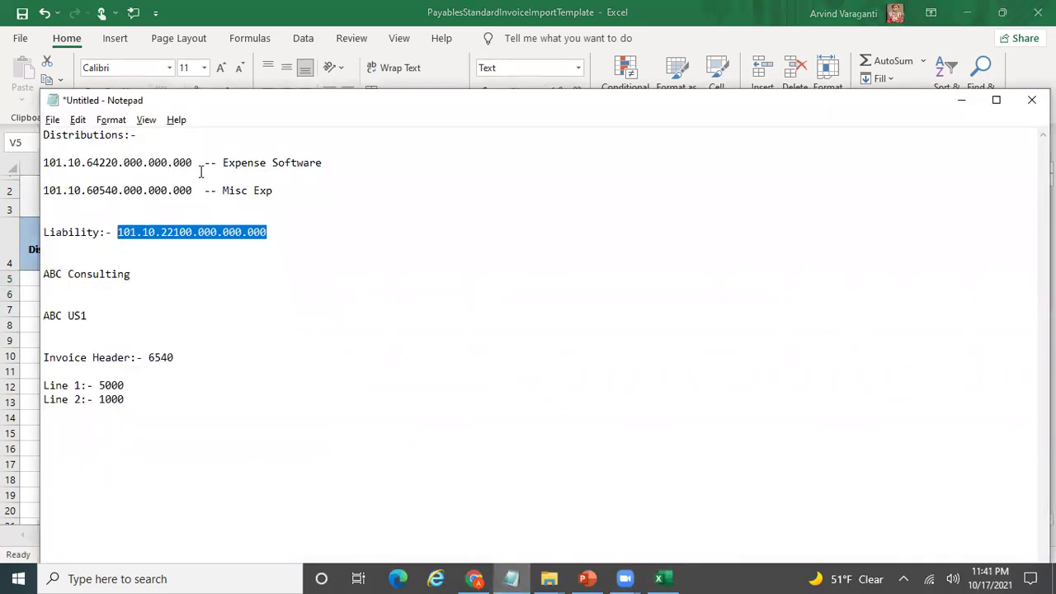
pyautogui.moveTo(194, 163); pyautogui.dragTo(46, 163)
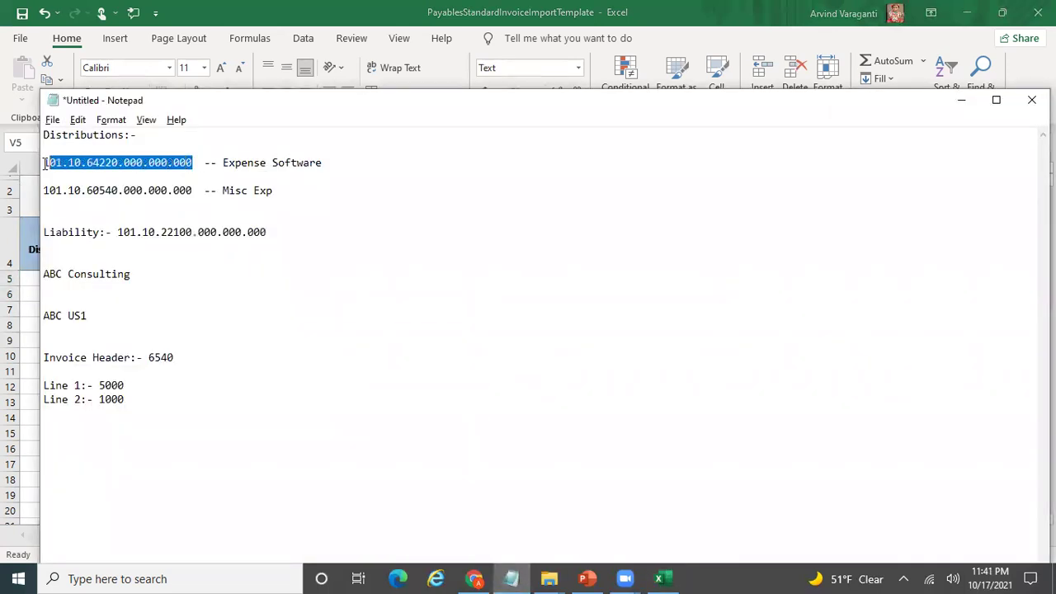
pyautogui.hotkey('ctrl', 'c')
pyautogui.hotkey('alt', 'Tab')
pyautogui.hotkey('ctrl', 'v')
pyautogui.press('Return')
# Set line 2's Distribution Combination to the Misc Exp account 101.10.60540.000.000.000, copied from the Notepad notes.
pyautogui.hotkey('alt', 'Tab')
pyautogui.moveTo(193, 190); pyautogui.dragTo(46, 190)
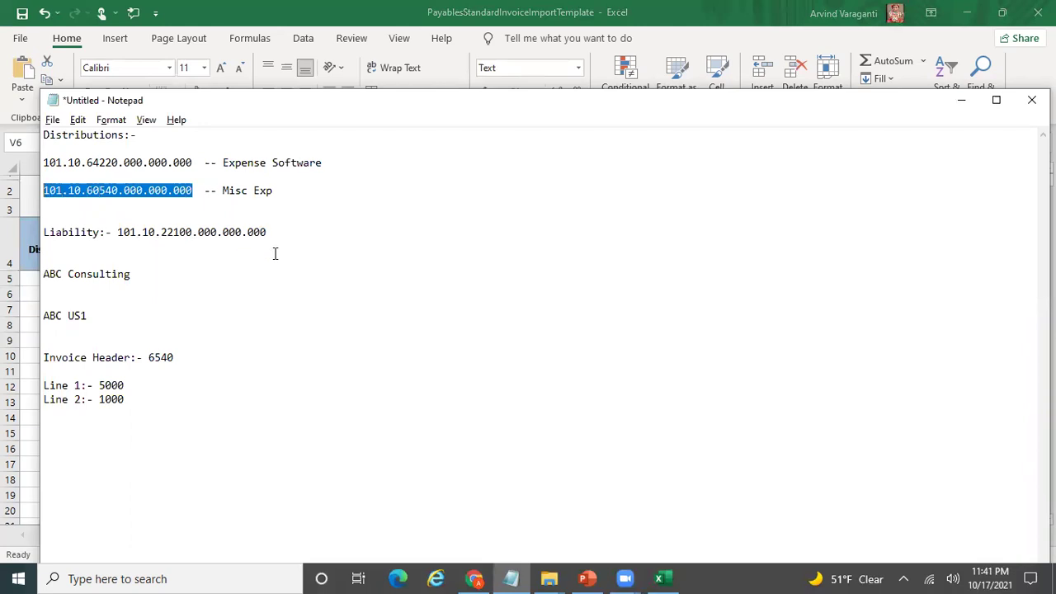
pyautogui.hotkey('ctrl', 'c')
pyautogui.hotkey('alt', 'Tab')
pyautogui.hotkey('ctrl', 'v')
pyautogui.press('Tab')
pyautogui.press('Tab')
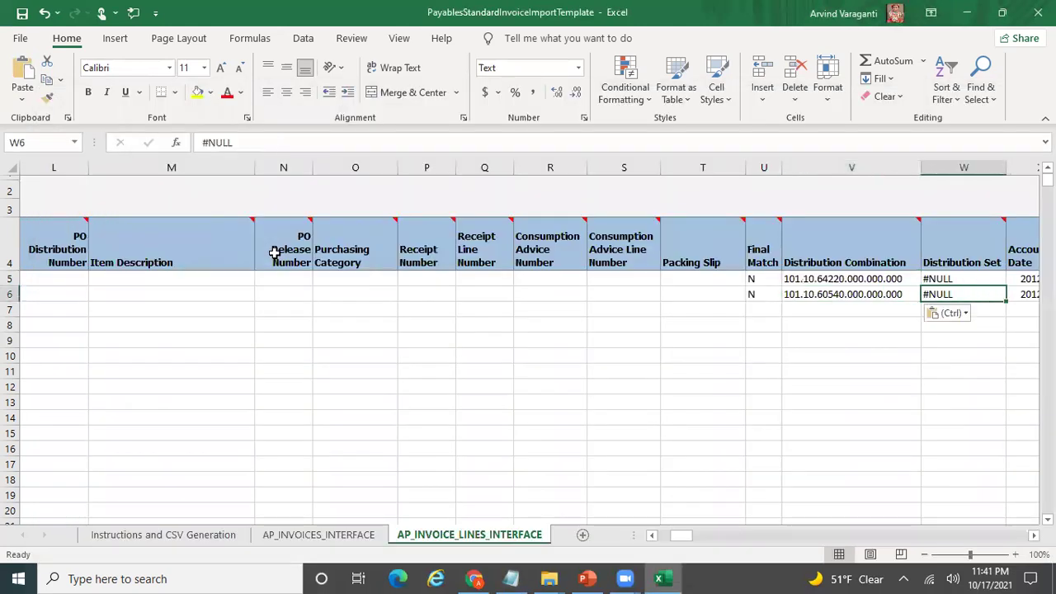
# Set the Accounting Date of both invoice lines to 2021/10/17, copied from the Accounting Date in header row 5.
pyautogui.press('Left')
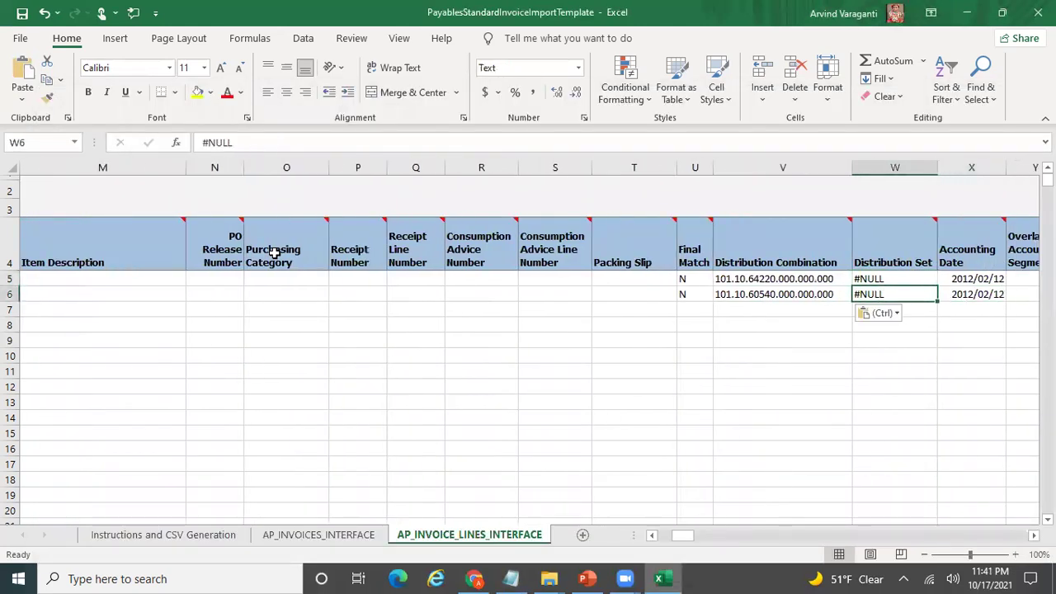
pyautogui.press('Up')
pyautogui.press('Right')
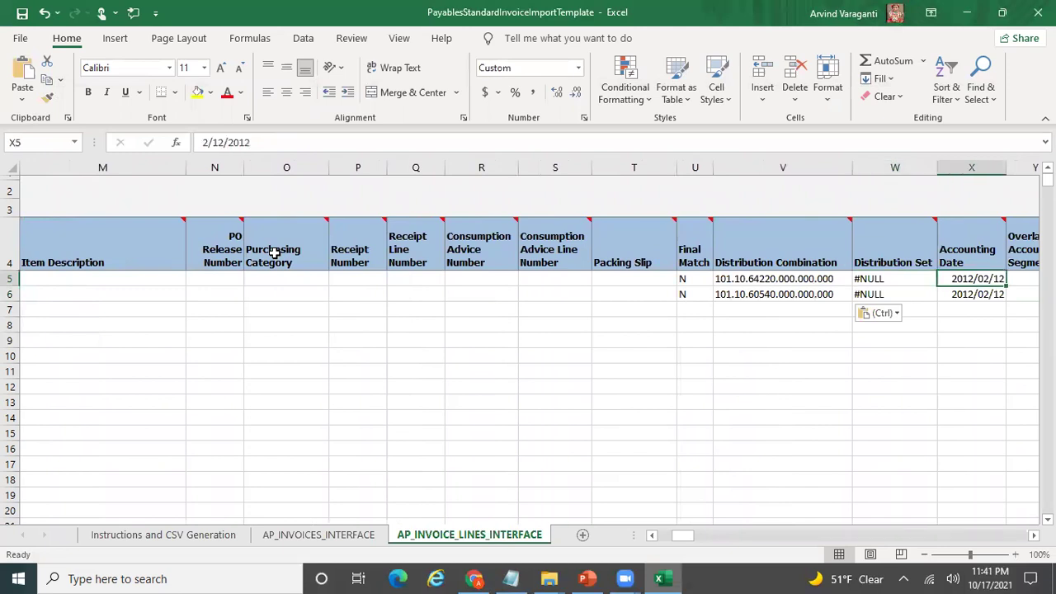
pyautogui.click(304, 535)
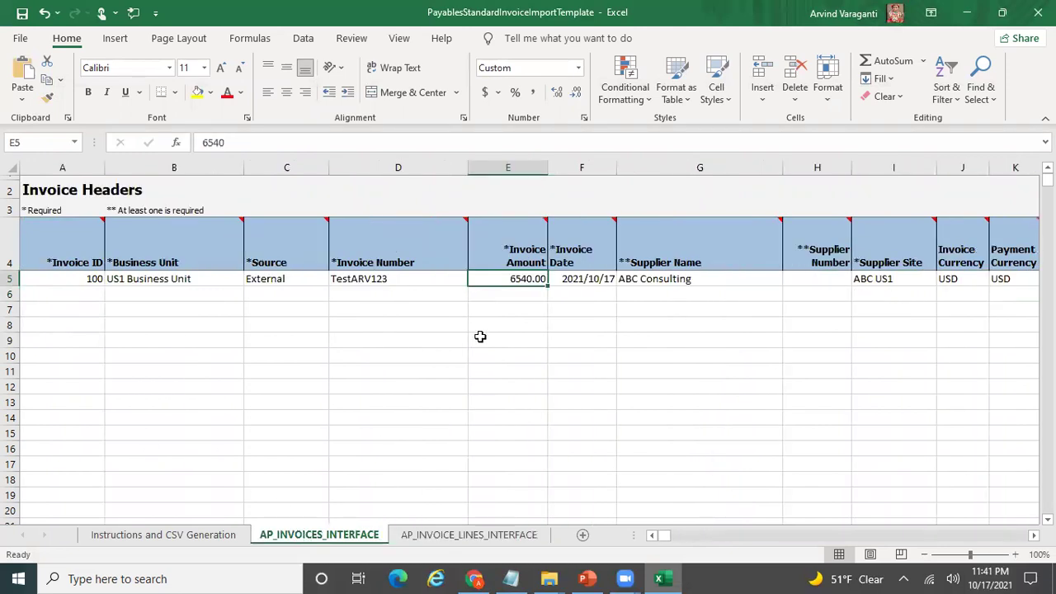
pyautogui.click(593, 283)
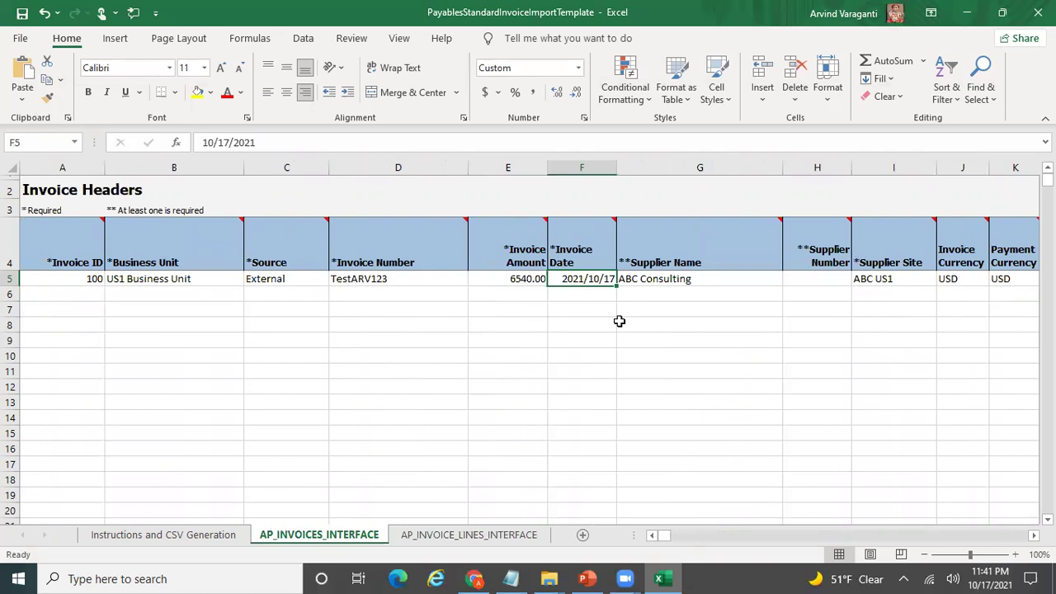
pyautogui.press('Right')
pyautogui.press('Right')
pyautogui.press('Right')
pyautogui.press('Right')
pyautogui.press('Right')
pyautogui.press('Right')
pyautogui.press('Right')
pyautogui.press('Right')
pyautogui.press('Right')
pyautogui.press('Right')
pyautogui.press('Right')
pyautogui.press('Right')
pyautogui.press('Right')
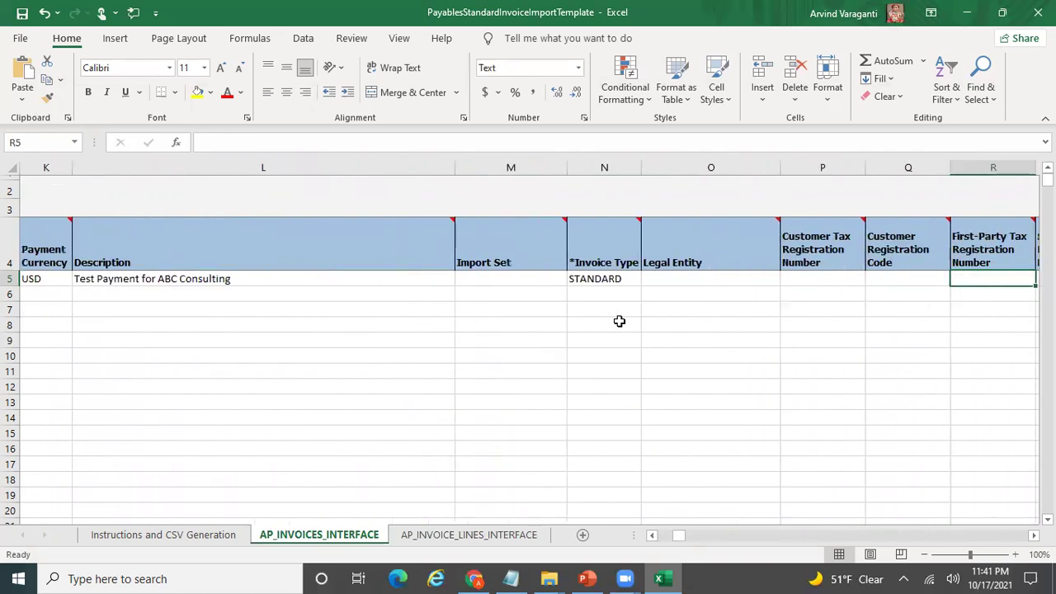
pyautogui.press('Right')
pyautogui.press('Right')
pyautogui.press('Right')
pyautogui.press('Right')
pyautogui.press('Right')
pyautogui.press('Right')
pyautogui.press('Left')
pyautogui.hotkey('ctrl', 'c')
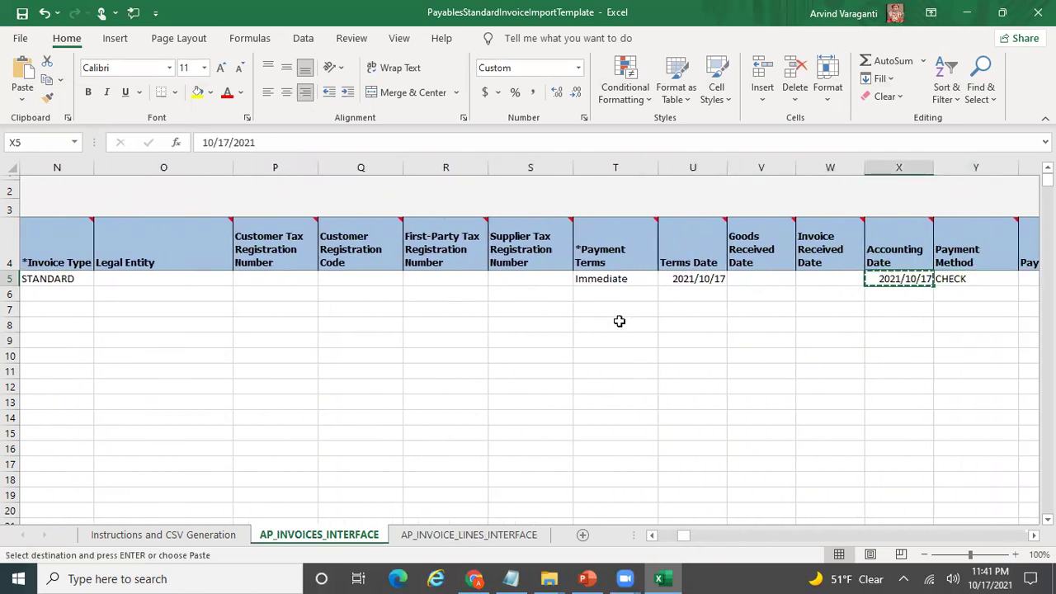
pyautogui.click(433, 535)
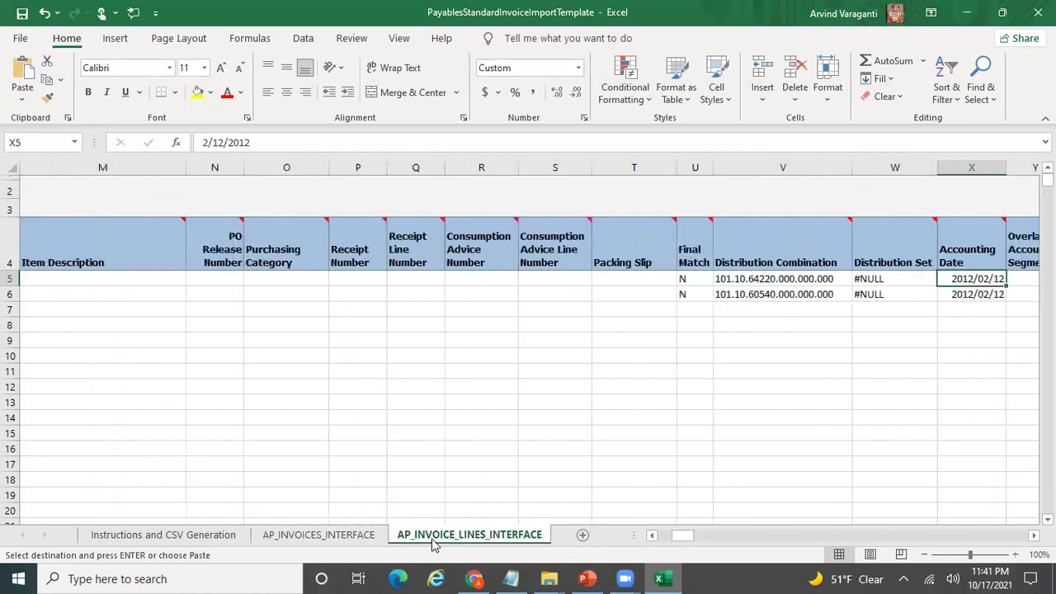
pyautogui.hotkey('ctrl', 'v')
pyautogui.press('Down')
pyautogui.hotkey('ctrl', 'v')
# Review the overlay segment, tax classification and ship-to location columns of the invoice lines.
pyautogui.press('Right')
pyautogui.press('Right')
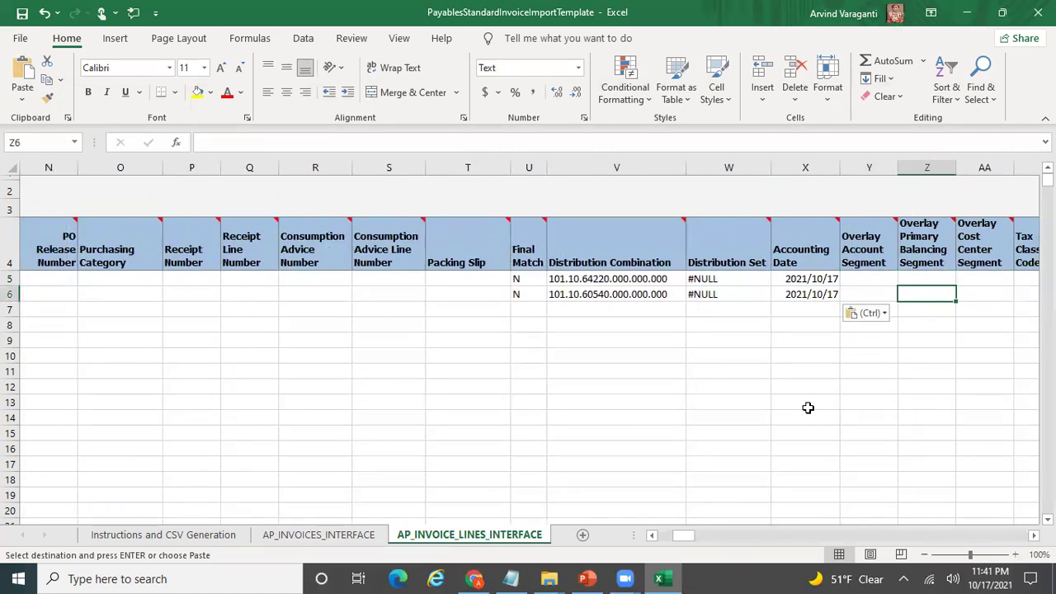
pyautogui.press('Right')
pyautogui.press('Right')
pyautogui.press('Right')
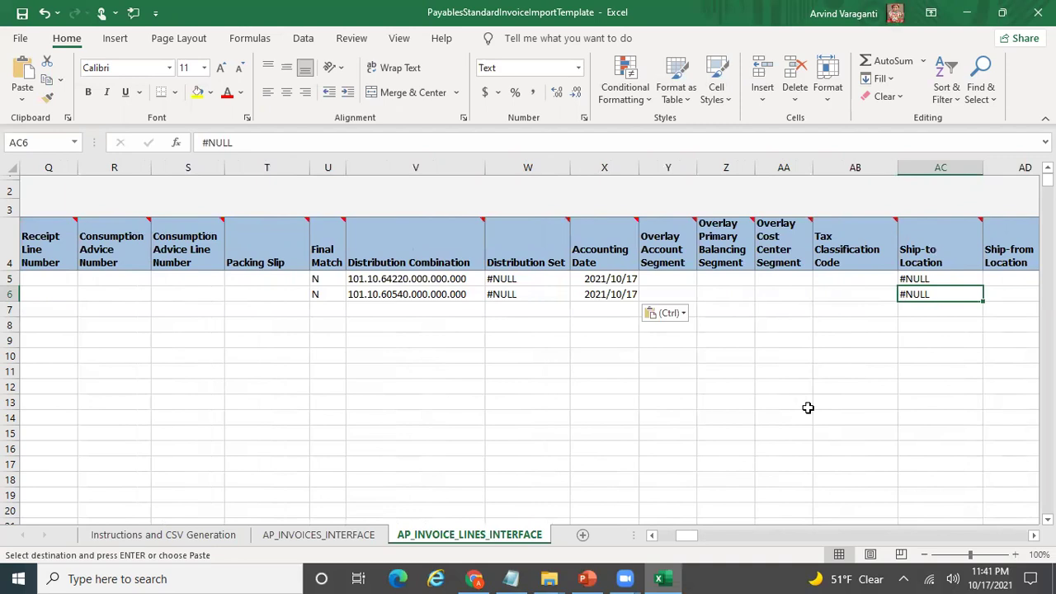
pyautogui.press('Up')
pyautogui.press('Up')
pyautogui.press('Down')
pyautogui.press('Down')
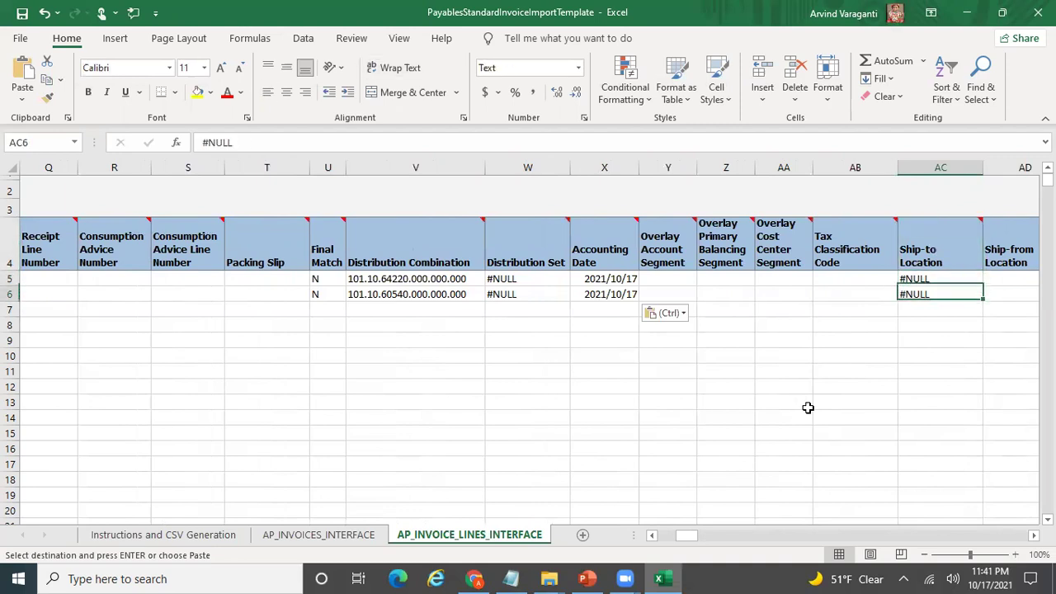
# Review the invoice lines' ship-from, fiscal classification, tax and withholding columns through Income Tax Region.
pyautogui.press('Right')
pyautogui.press('Right')
pyautogui.press('Right')
pyautogui.press('Right')
pyautogui.press('Right')
pyautogui.press('Right')
pyautogui.press('Right')
pyautogui.press('Right')
pyautogui.press('Right')
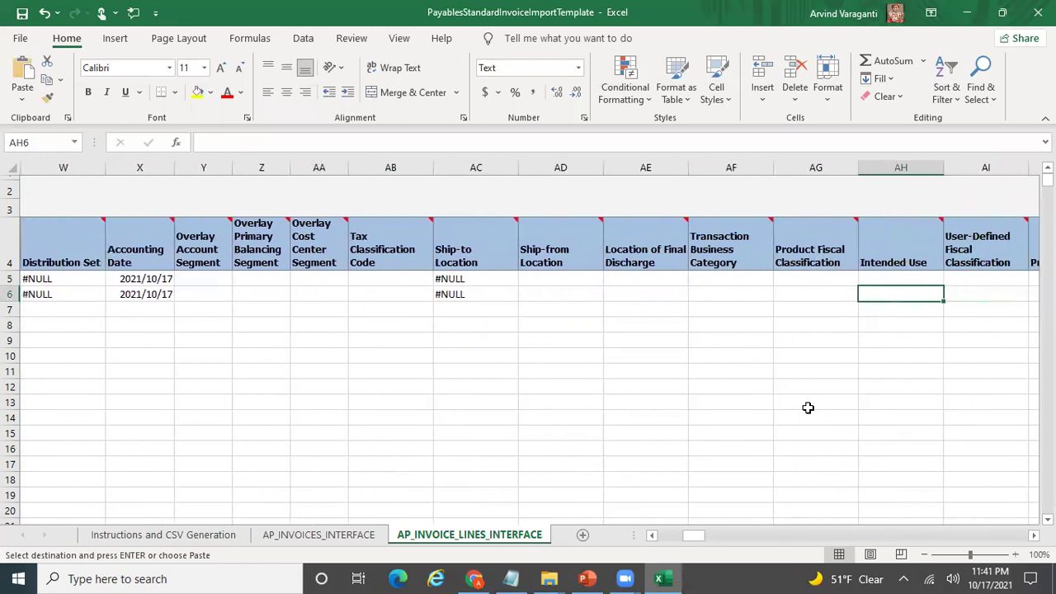
pyautogui.press('Right')
pyautogui.press('Right')
pyautogui.press('Right')
pyautogui.press('Right')
pyautogui.press('Right')
pyautogui.press('Right')
pyautogui.press('Right')
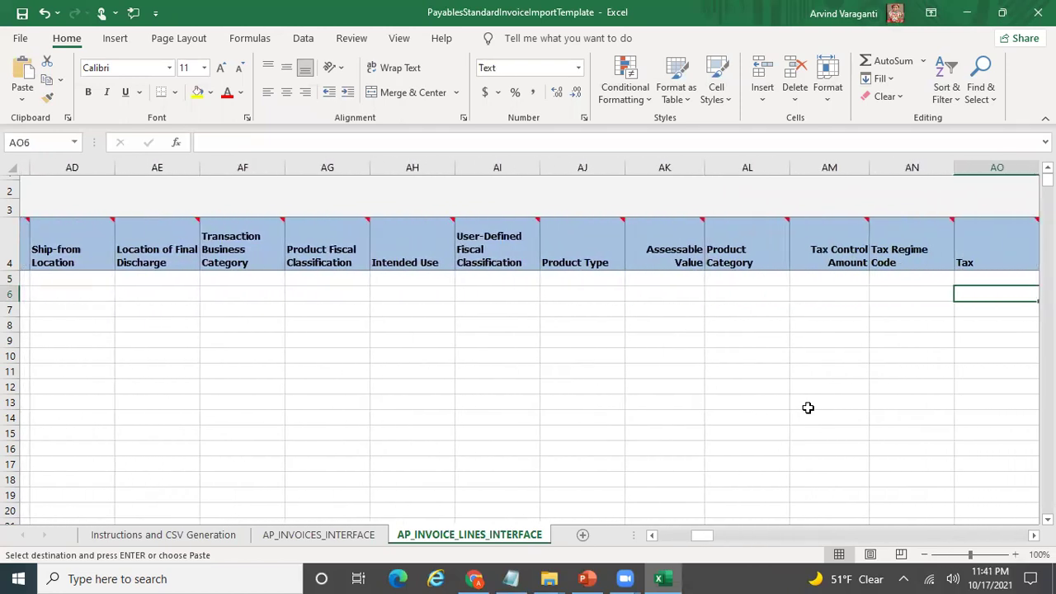
pyautogui.press('Right')
pyautogui.press('Right')
pyautogui.press('Right')
pyautogui.press('Right')
pyautogui.press('Right')
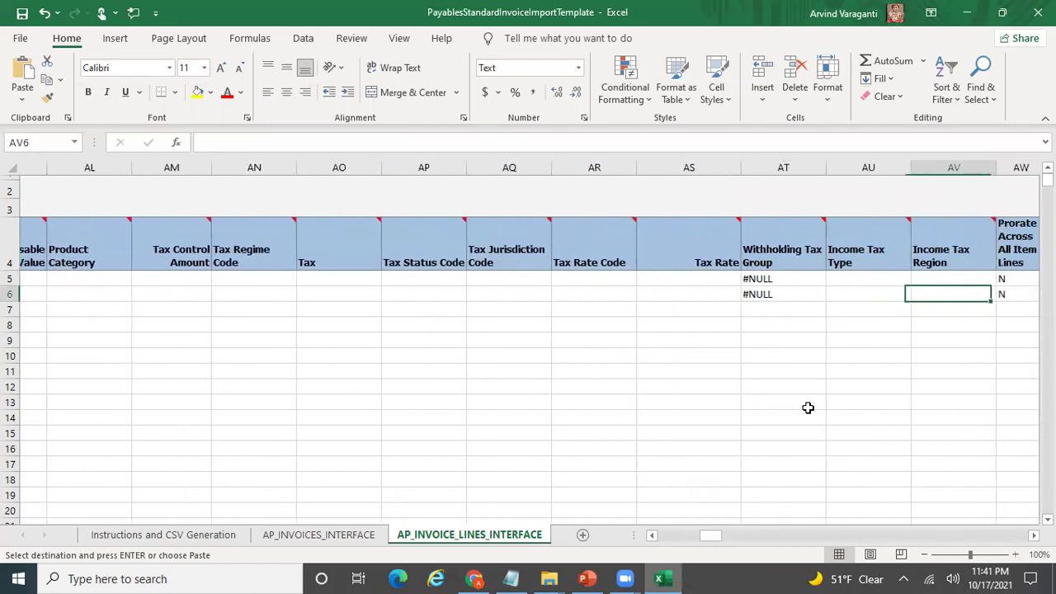
# Review the invoice lines' proration, line group, asset tracking and price correction columns up to Attribute 2.
pyautogui.press('Right')
pyautogui.press('Right')
pyautogui.press('Right')
pyautogui.press('Right')
pyautogui.press('Right')
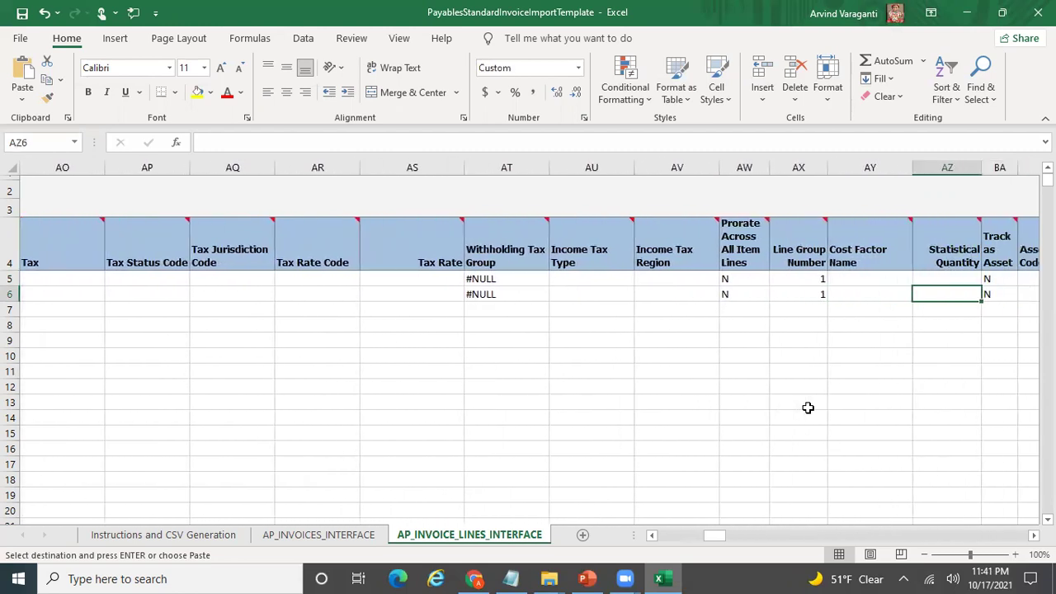
pyautogui.press('Right')
pyautogui.press('Right')
pyautogui.press('Right')
pyautogui.press('Right')
pyautogui.press('Right')
pyautogui.press('Right')
pyautogui.press('Right')
pyautogui.press('Left')
pyautogui.press('Left')
pyautogui.press('Left')
pyautogui.press('Left')
pyautogui.press('Left')
pyautogui.press('Left')
pyautogui.press('Left')
pyautogui.press('Left')
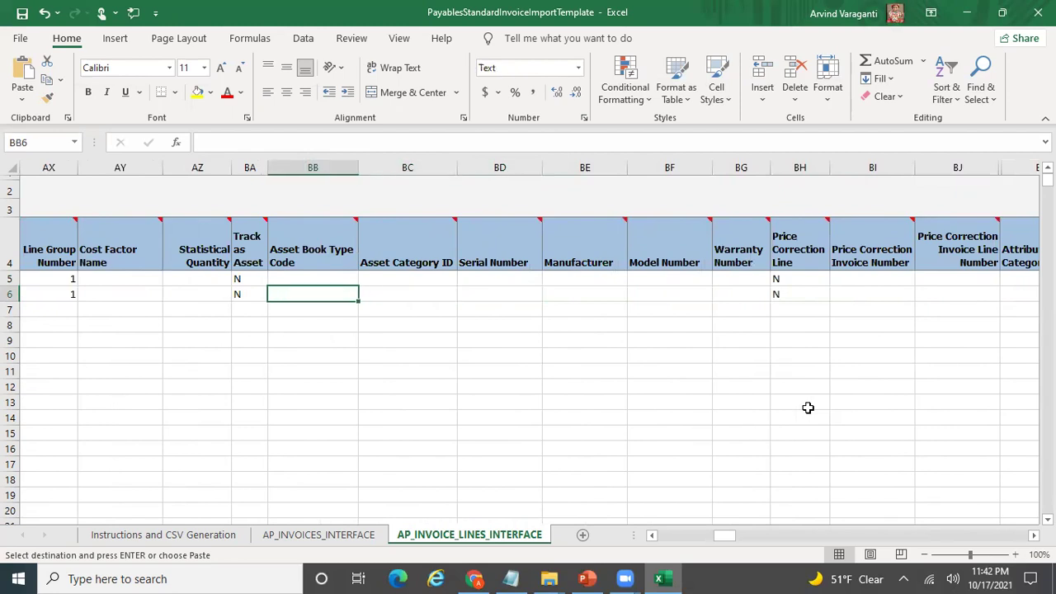
pyautogui.press('Right')
pyautogui.press('Right')
pyautogui.press('Right')
pyautogui.press('Right')
pyautogui.press('Right')
pyautogui.press('Right')
pyautogui.press('Right')
pyautogui.press('Right')
pyautogui.press('Right')
pyautogui.press('Right')
pyautogui.press('Right')
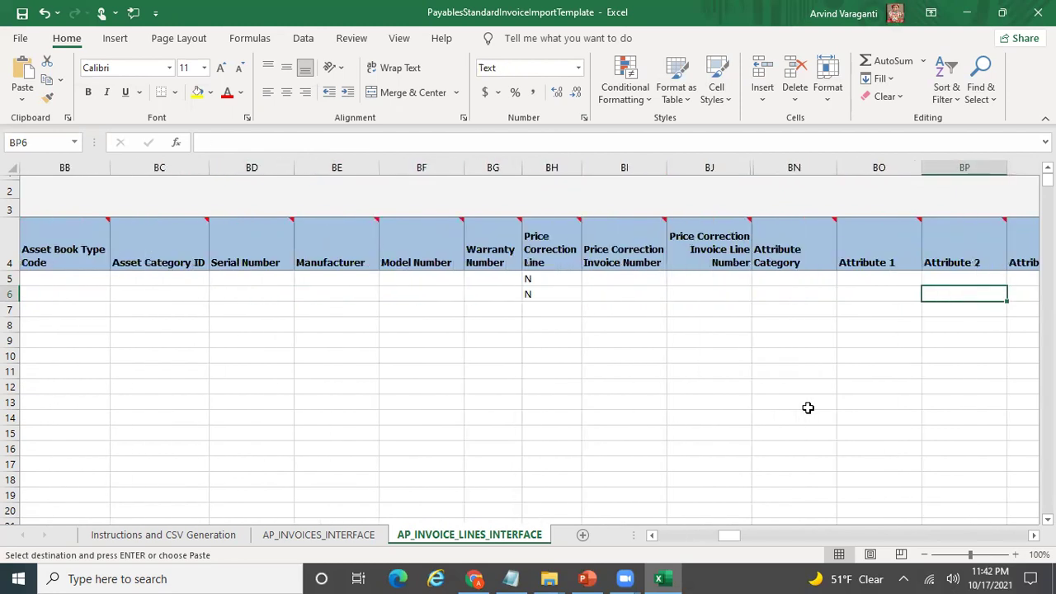
# Review the remaining attribute, expenditure and project columns to the end of the lines sheet, and return to its start.
pyautogui.press('Right')
pyautogui.press('Right')
pyautogui.press('Right')
pyautogui.press('Right')
pyautogui.press('Right')
pyautogui.press('Right')
pyautogui.press('Right')
pyautogui.press('Right')
pyautogui.press('Right')
pyautogui.press('Right')
pyautogui.press('Right')
pyautogui.press('Right')
pyautogui.press('Right')
pyautogui.press('Right')
pyautogui.press('Right')
pyautogui.press('Right')
pyautogui.press('Right')
pyautogui.press('Right')
pyautogui.press('Right')
pyautogui.press('Right')
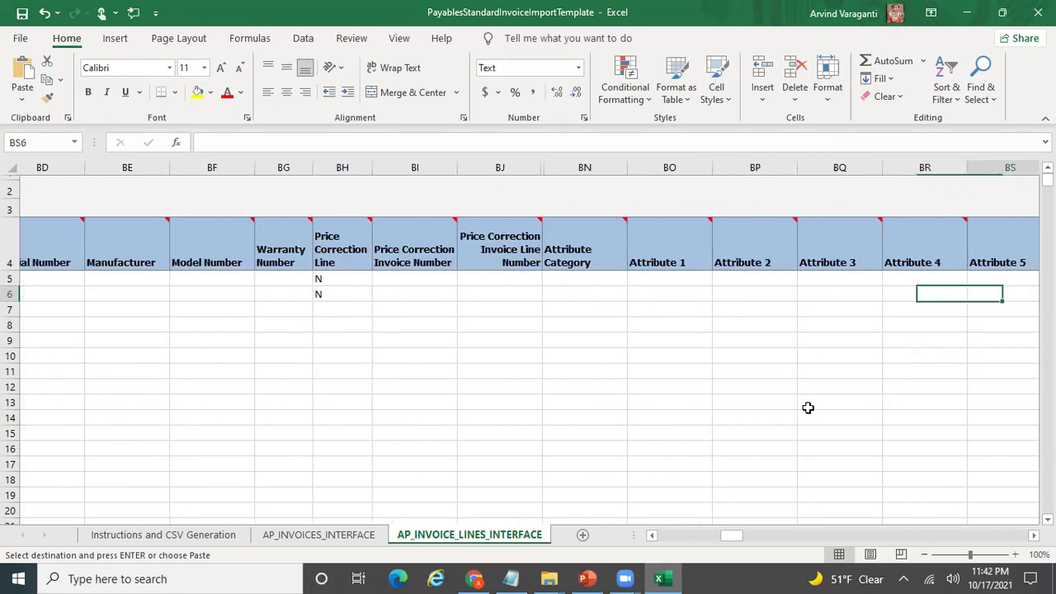
pyautogui.press('Right')
pyautogui.press('Right')
pyautogui.press('Right')
pyautogui.press('Right')
pyautogui.press('Right')
pyautogui.press('Right')
pyautogui.press('Right')
pyautogui.press('Right')
pyautogui.press('Right')
pyautogui.press('Right')
pyautogui.press('Right')
pyautogui.press('Right')
pyautogui.press('Right')
pyautogui.press('Right')
pyautogui.press('Right')
pyautogui.press('Right')
pyautogui.press('Right')
pyautogui.press('Right')
pyautogui.press('Right')
pyautogui.press('Right')
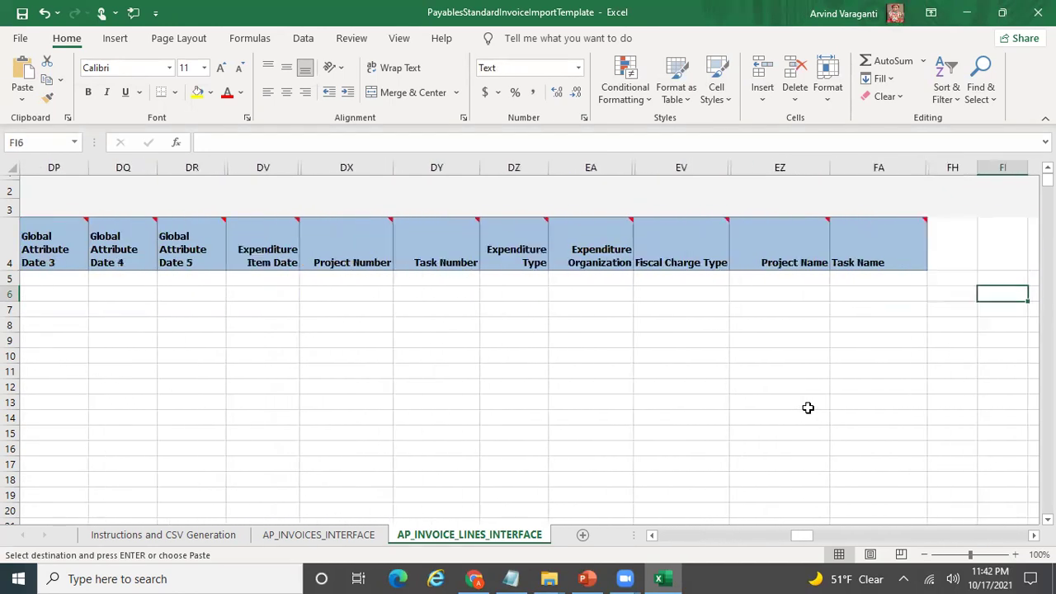
pyautogui.hotkey('ctrl', 'Home')
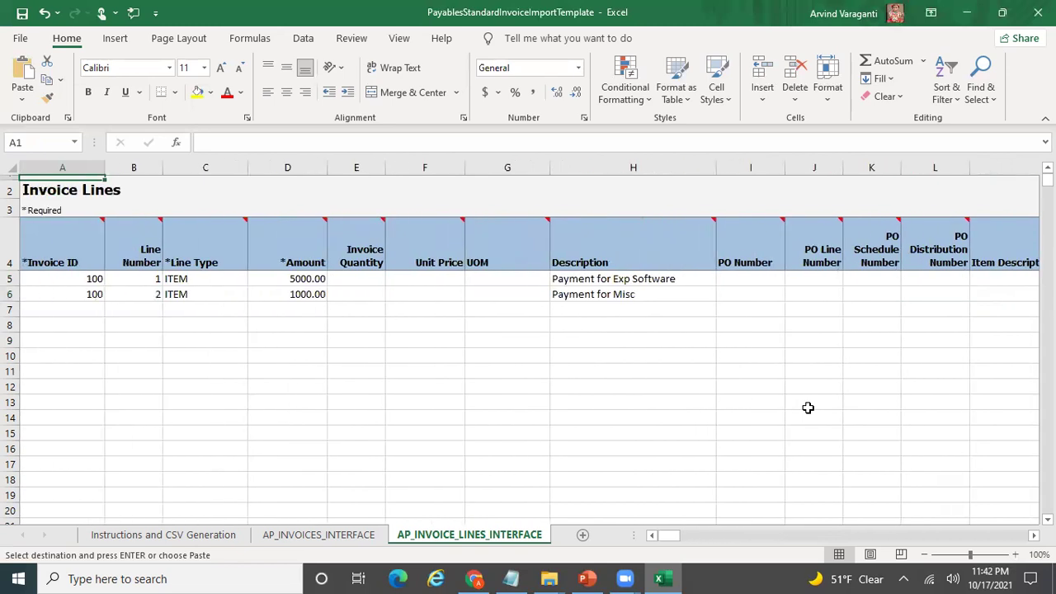
# Check the import process steps on slide 3 of the PowerPoint deck, and return to the Excel template.
pyautogui.click(591, 577)
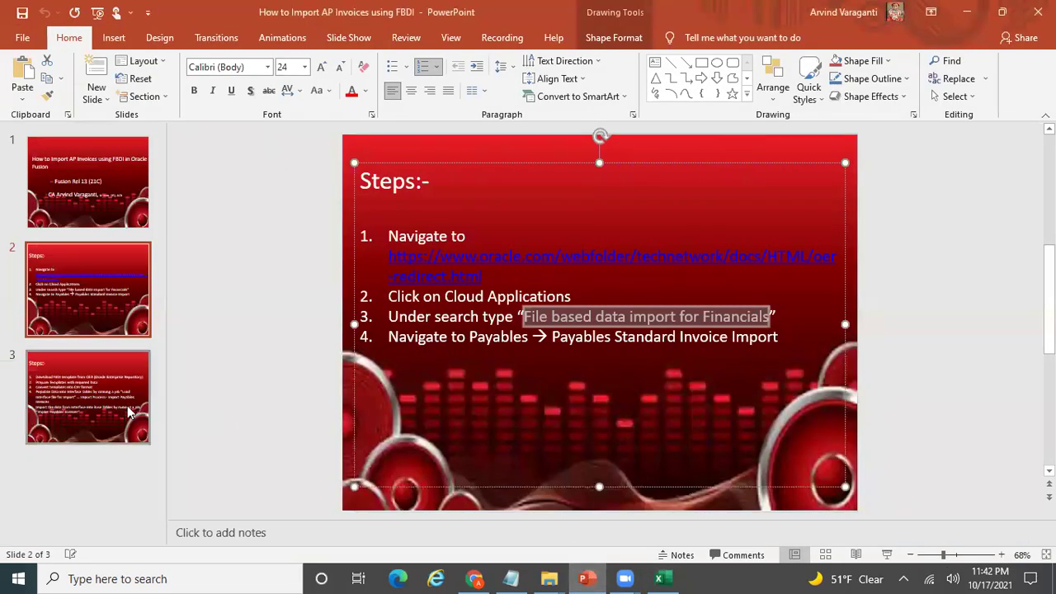
pyautogui.click(123, 413)
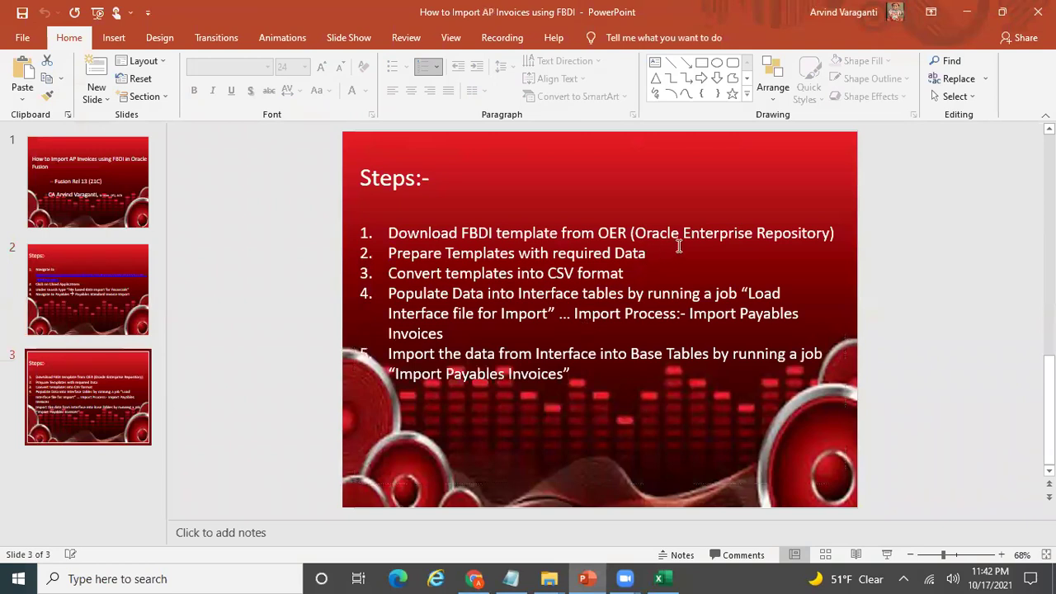
pyautogui.hotkey('alt', 'Tab')
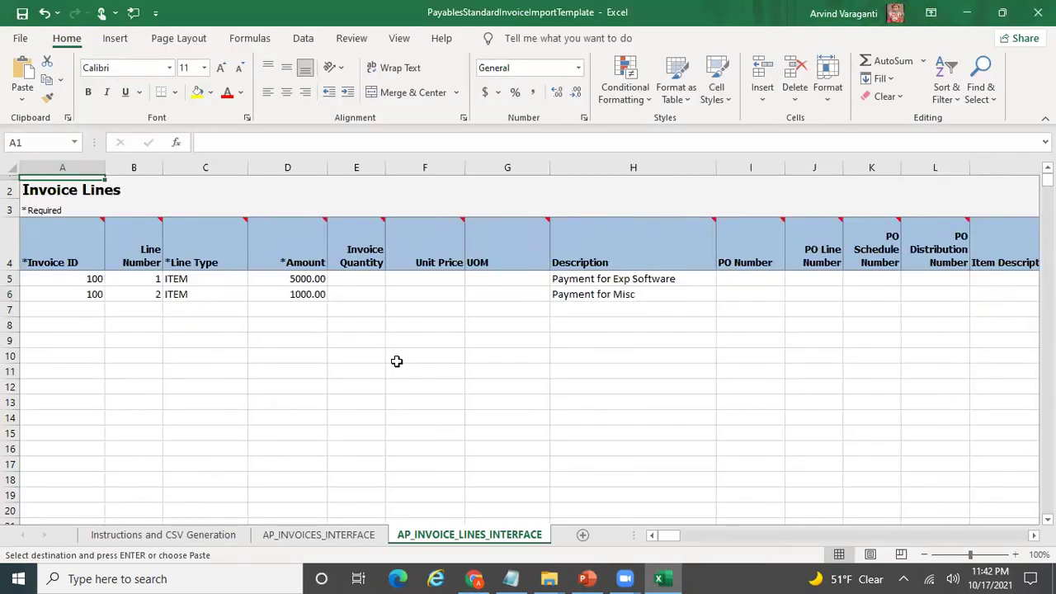
# Generate the CSV files from the Instructions and CSV Generation sheet, save them with the apinvoiceimport ZIP in Documents, and close Excel.
pyautogui.click(177, 535)
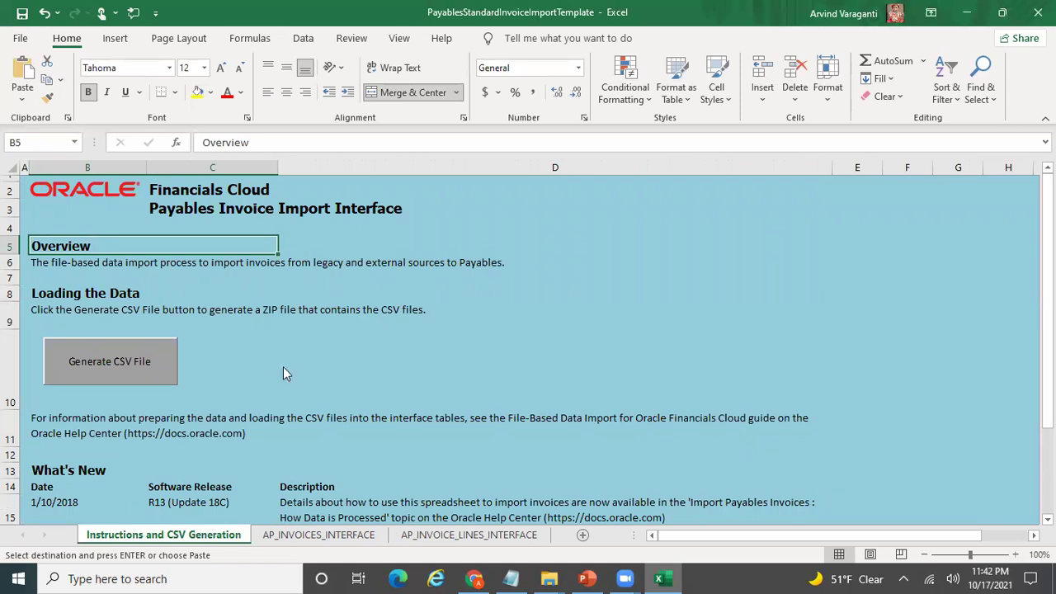
pyautogui.hotkey('alt', 'Tab')
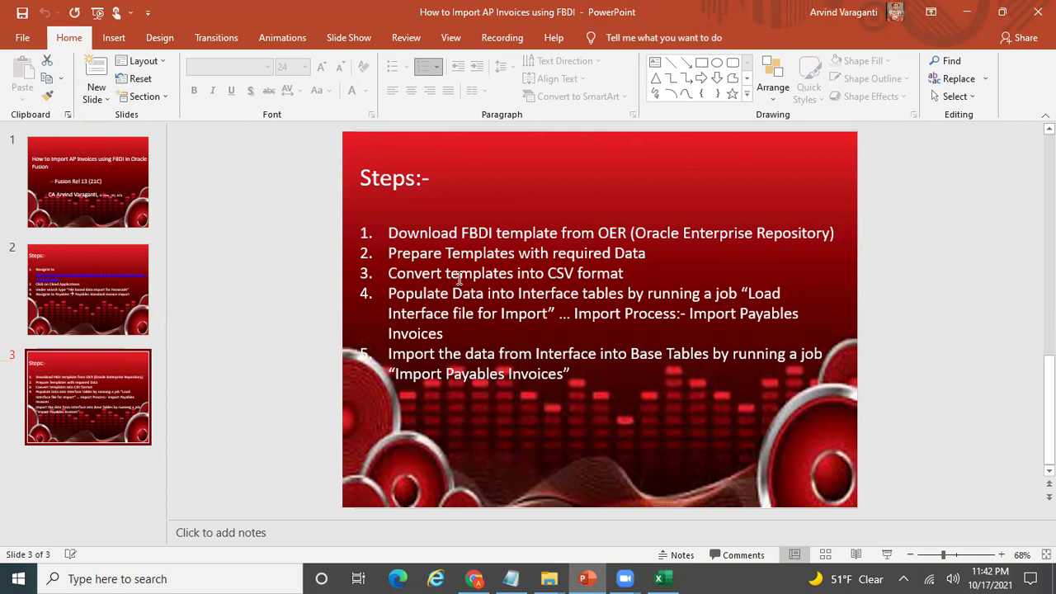
pyautogui.hotkey('alt', 'Tab')
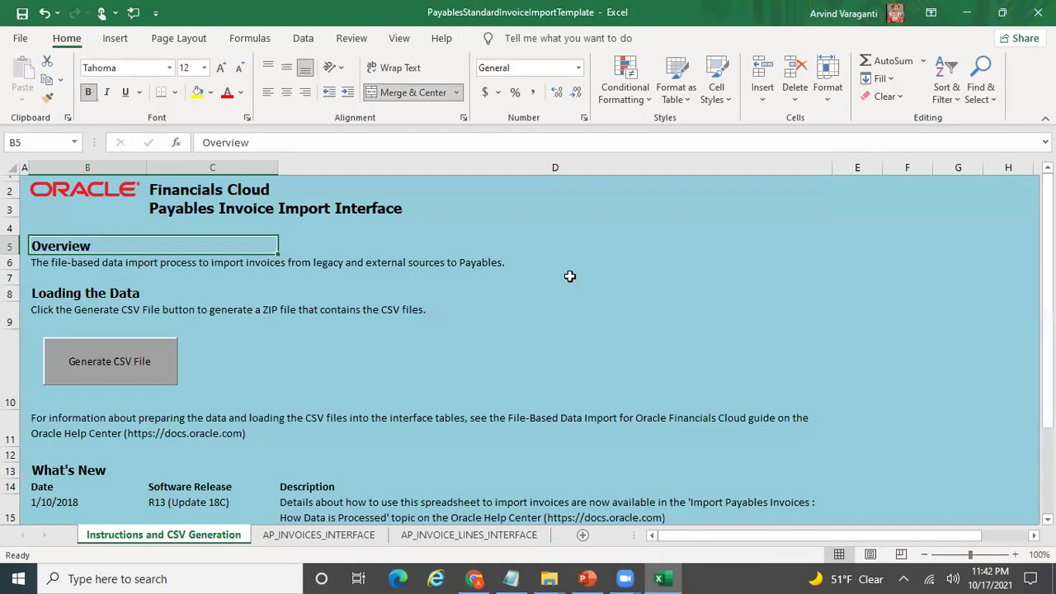
pyautogui.click(135, 367)
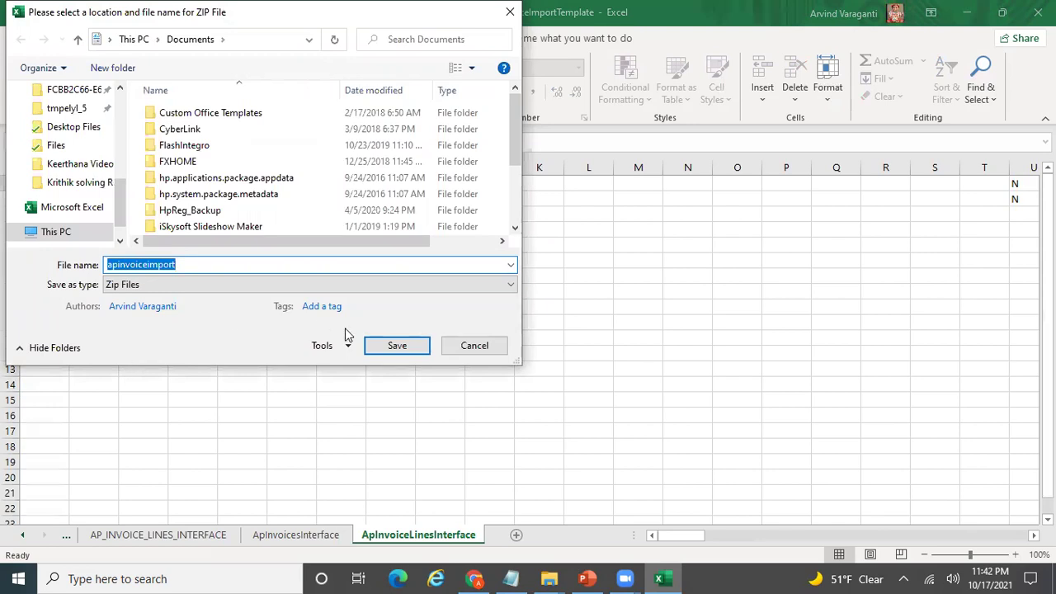
pyautogui.click(398, 346)
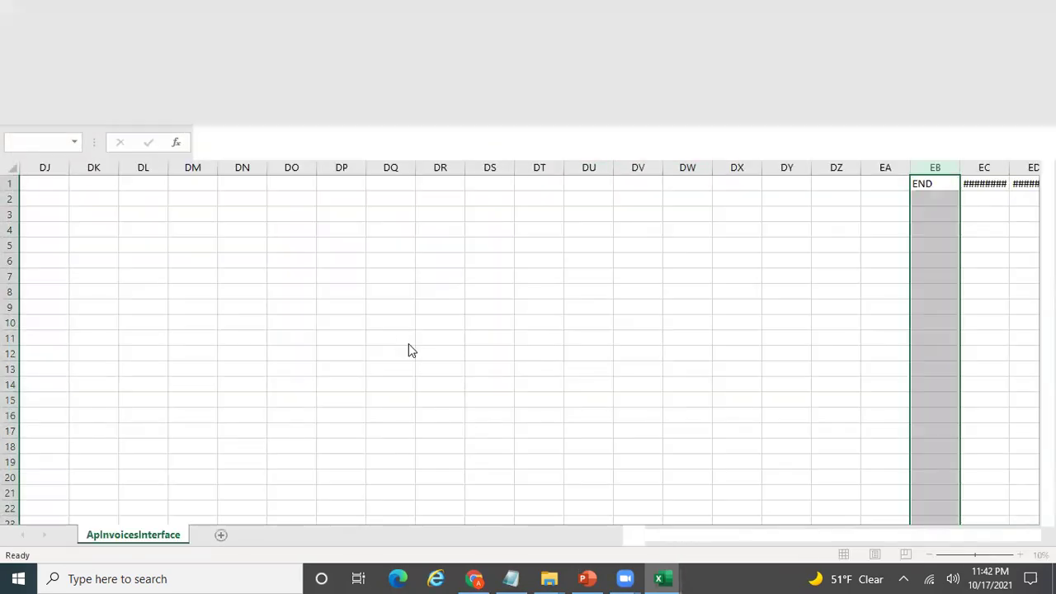
pyautogui.click(400, 350)
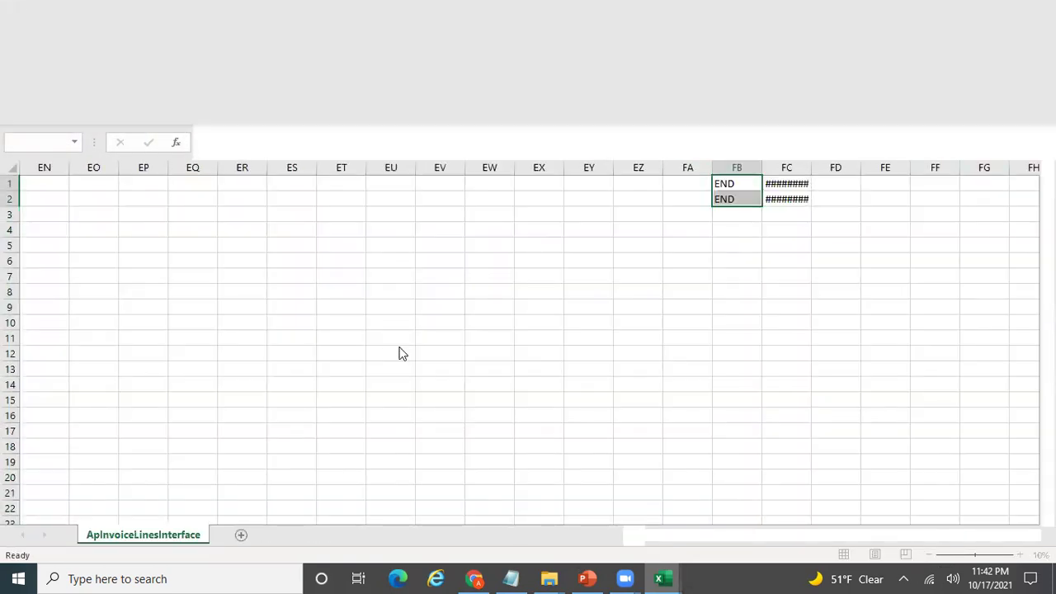
pyautogui.click(400, 348)
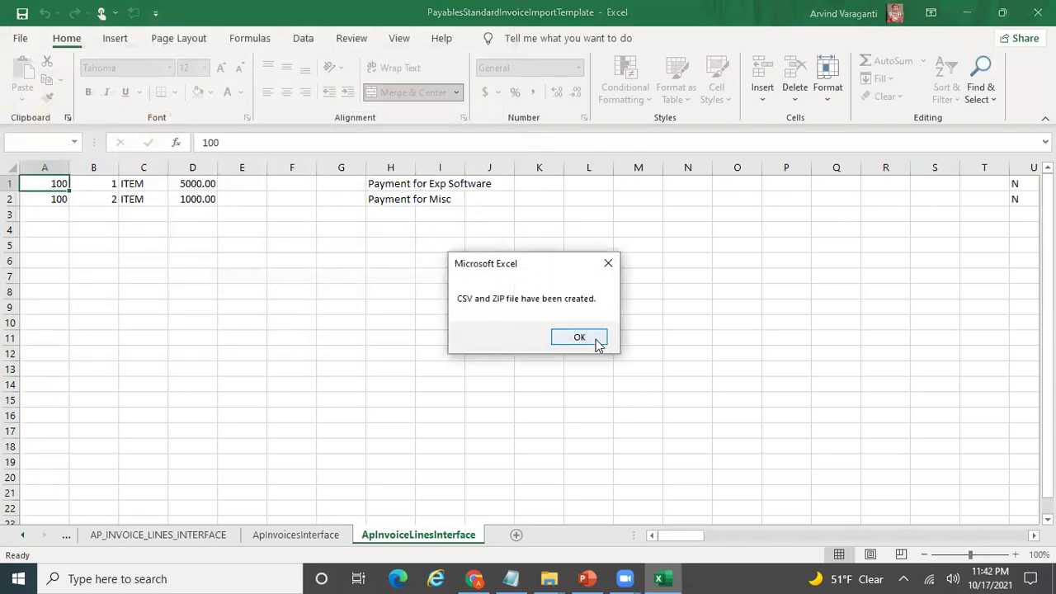
pyautogui.click(579, 338)
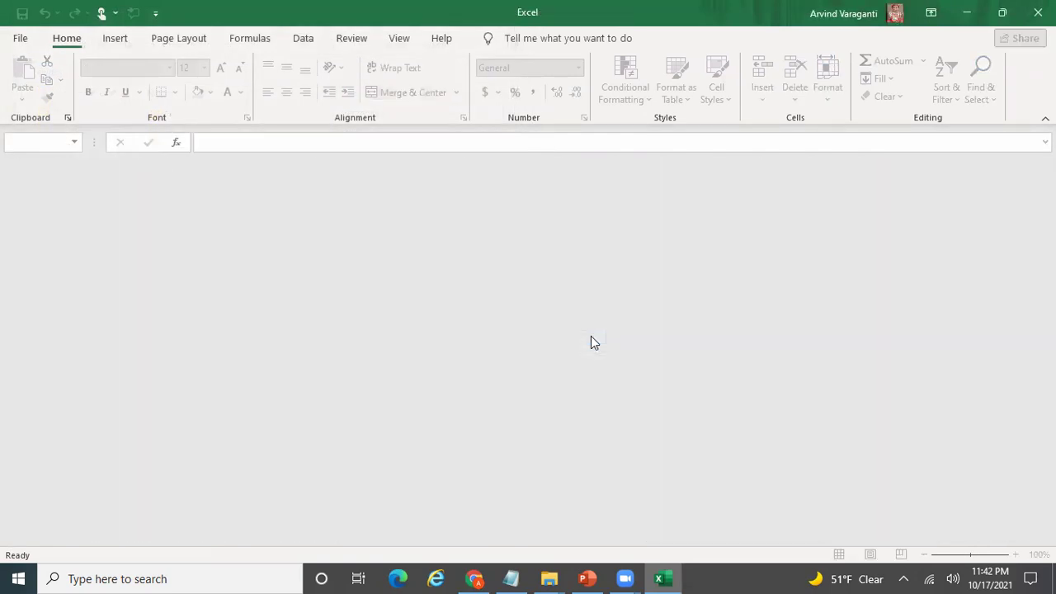
pyautogui.click(1038, 12)
# Check the Documents and Downloads folders in File Explorer for the generated apinvoiceimport ZIP file.
pyautogui.moveTo(551, 578)
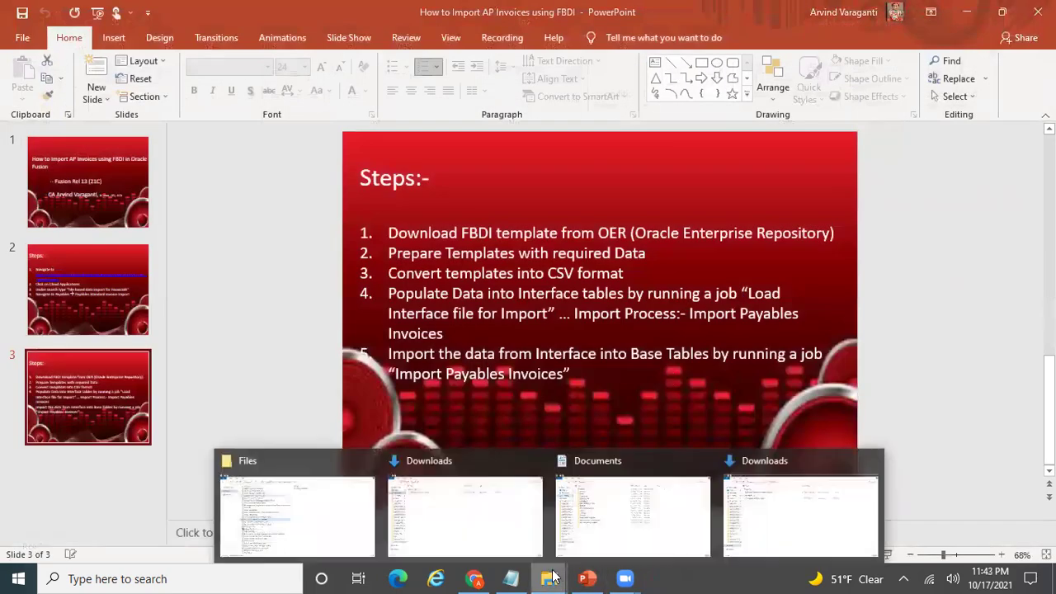
pyautogui.click(602, 517)
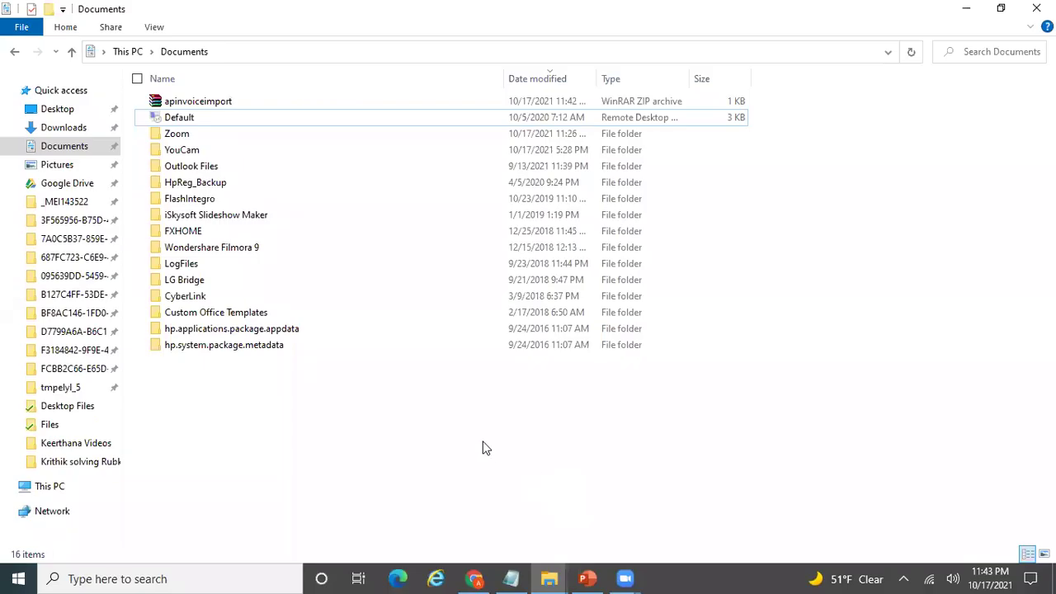
pyautogui.rightClick(485, 448)
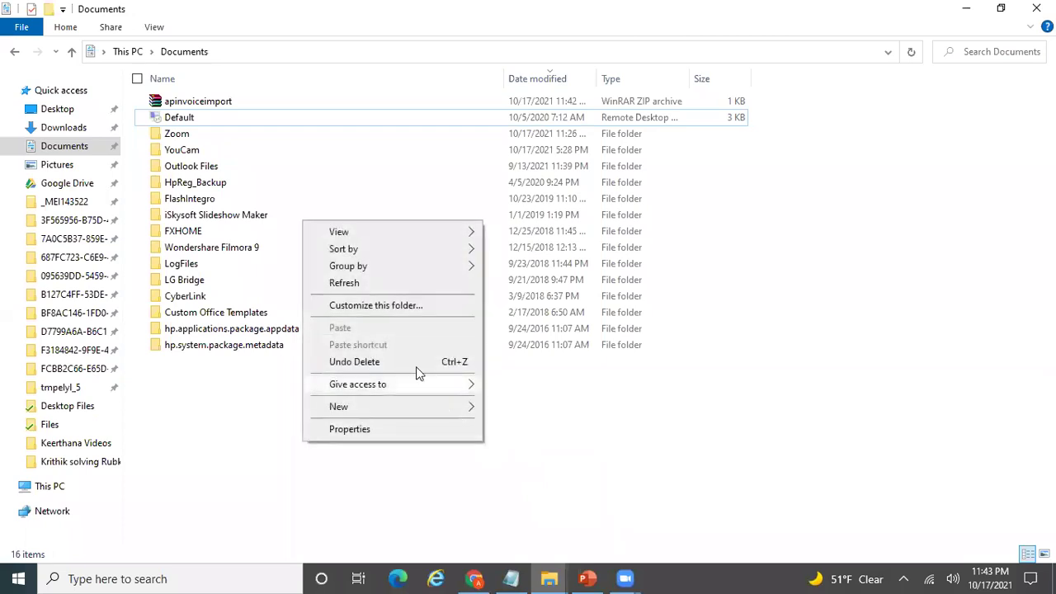
pyautogui.click(357, 286)
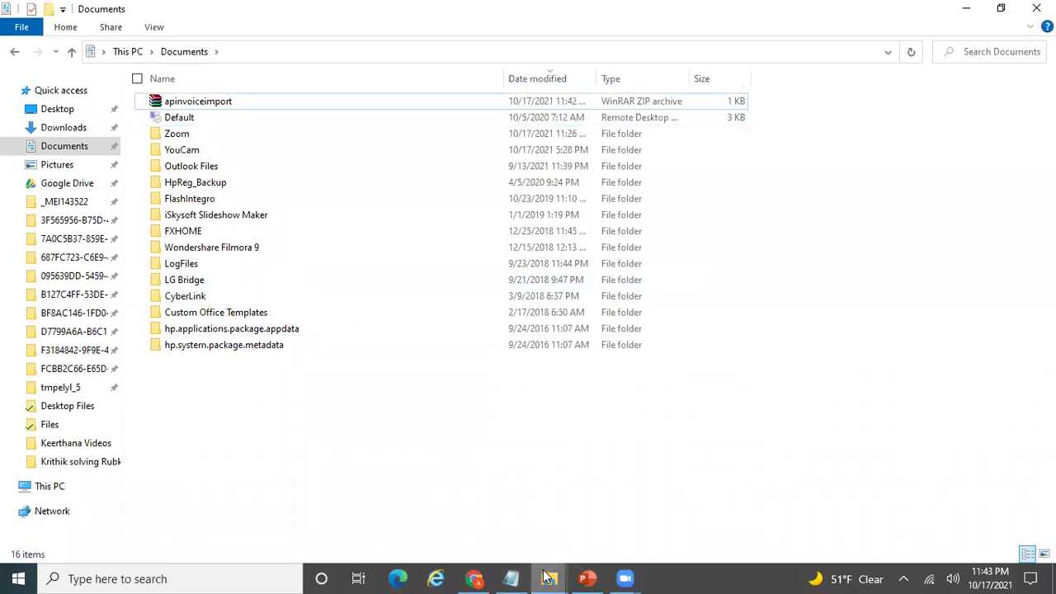
pyautogui.moveTo(549, 578)
pyautogui.click(460, 523)
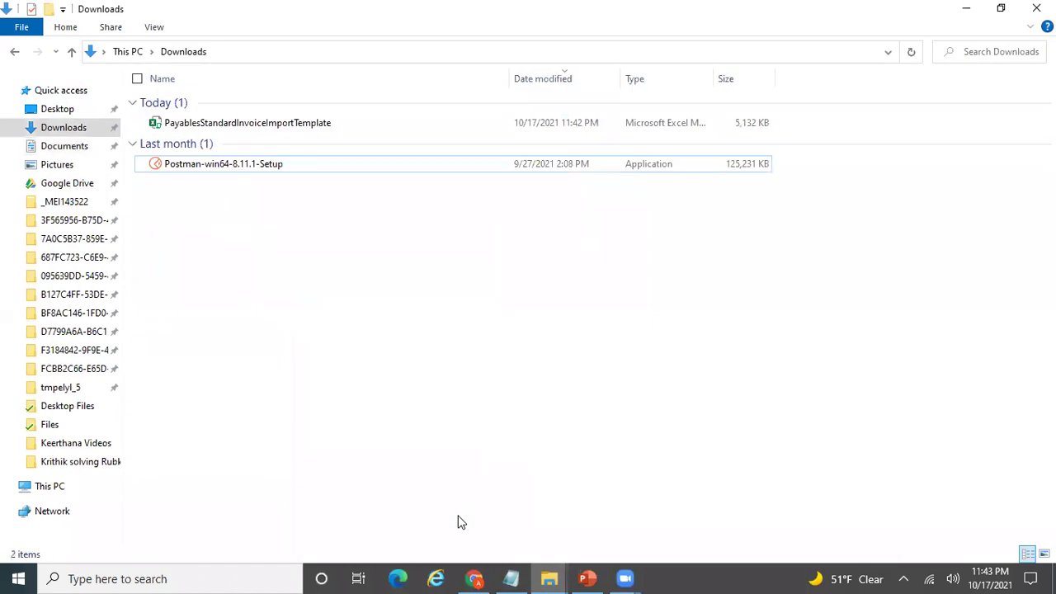
pyautogui.moveTo(551, 576)
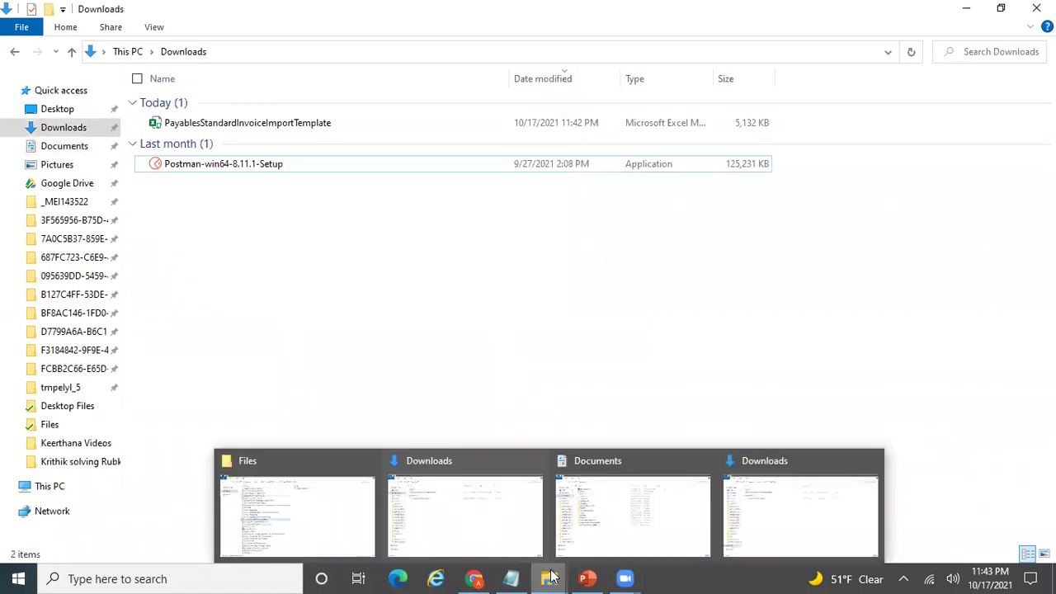
pyautogui.click(780, 529)
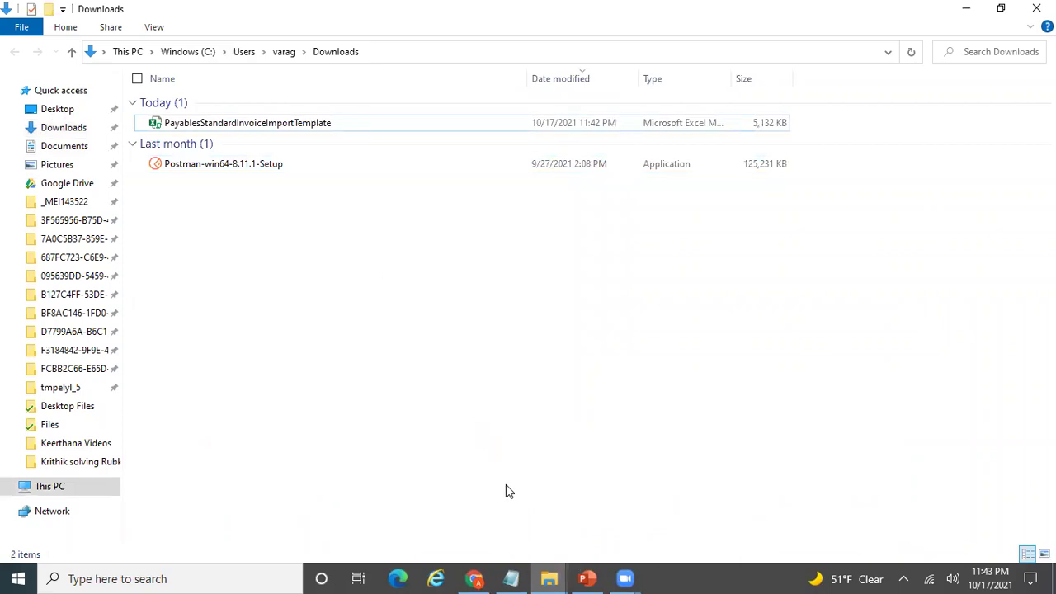
pyautogui.moveTo(551, 566)
pyautogui.click(590, 522)
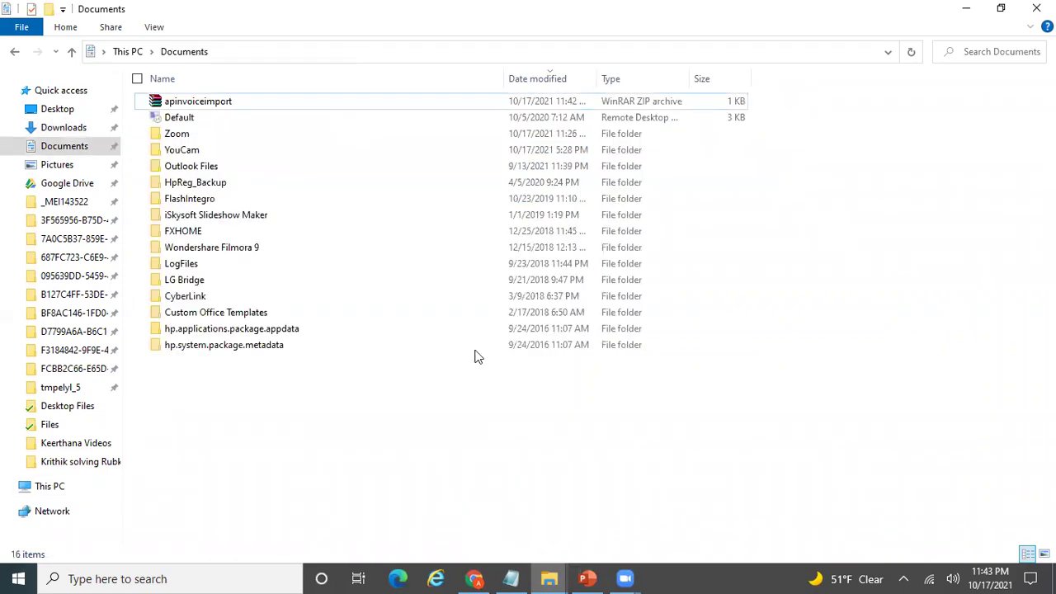
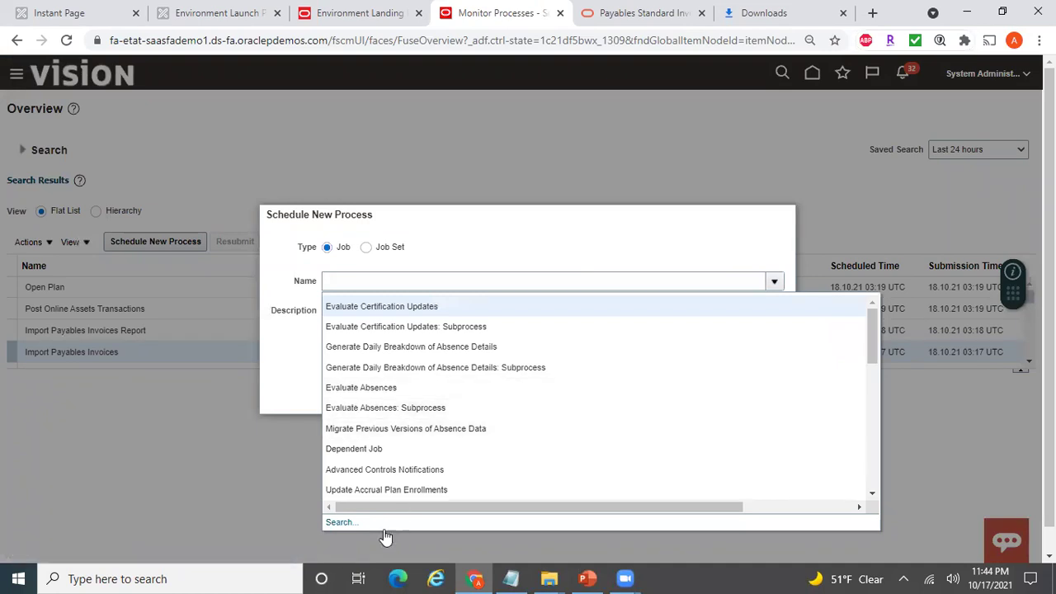
# Search for the Load Interface File for Import job, choose it as the new scheduled process and open its process details.
pyautogui.click(339, 522)
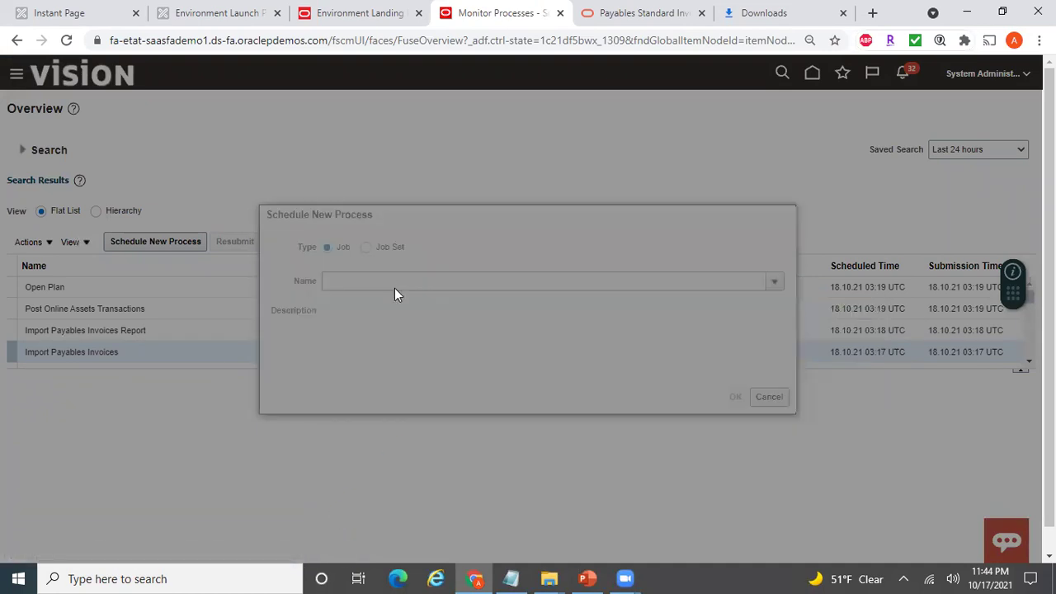
pyautogui.click(391, 287)
pyautogui.write('Load Interface file for Impor')
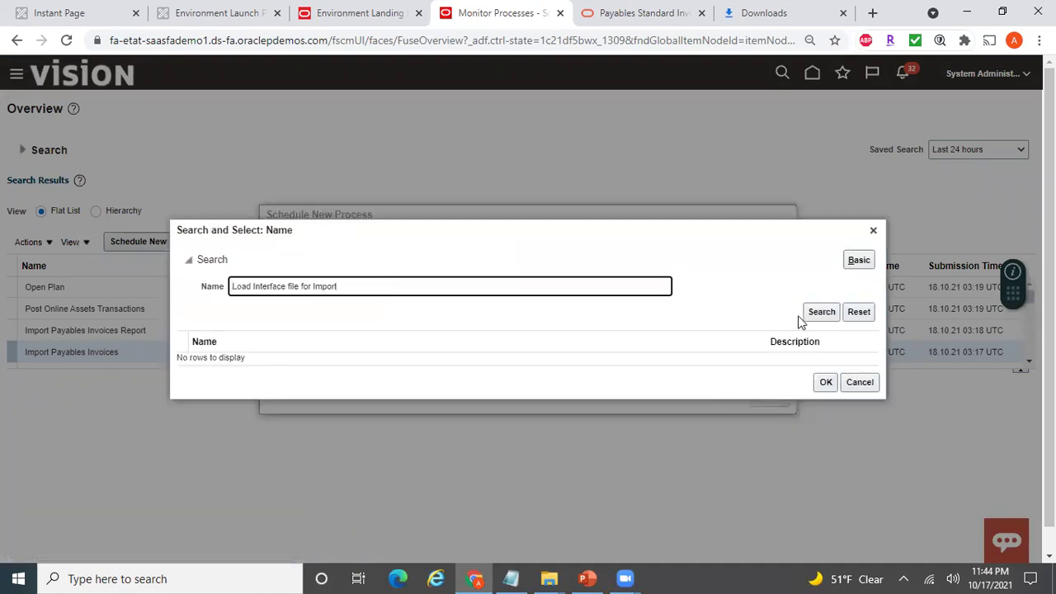
pyautogui.click(830, 320)
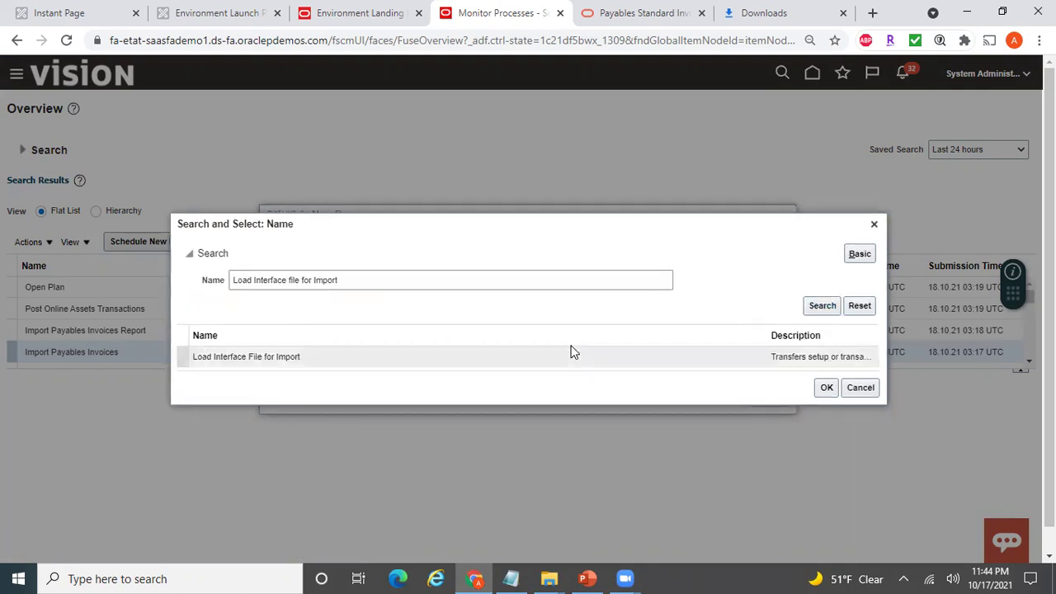
pyautogui.click(827, 388)
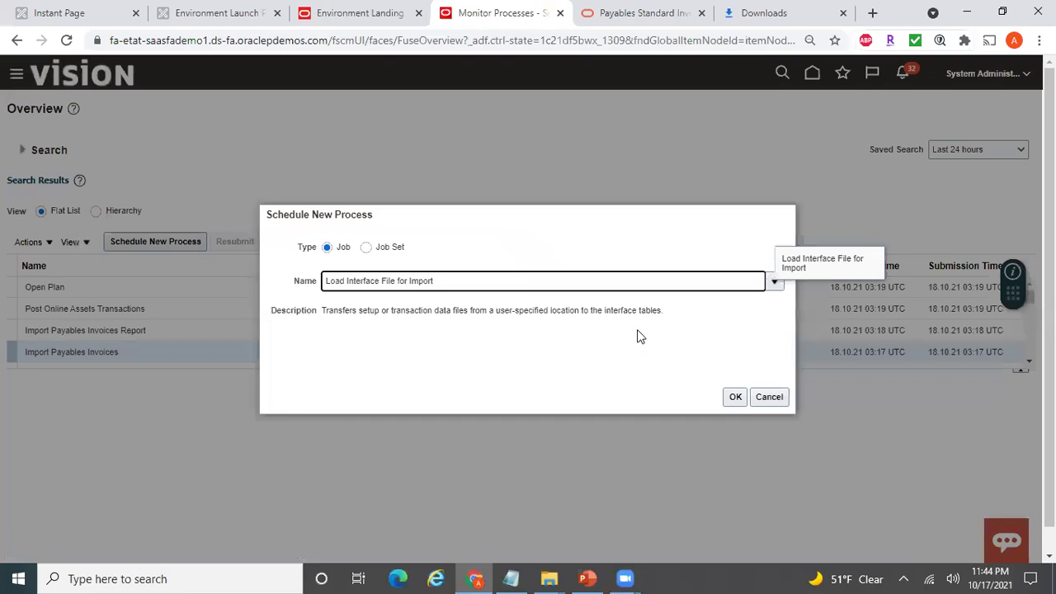
pyautogui.click(730, 397)
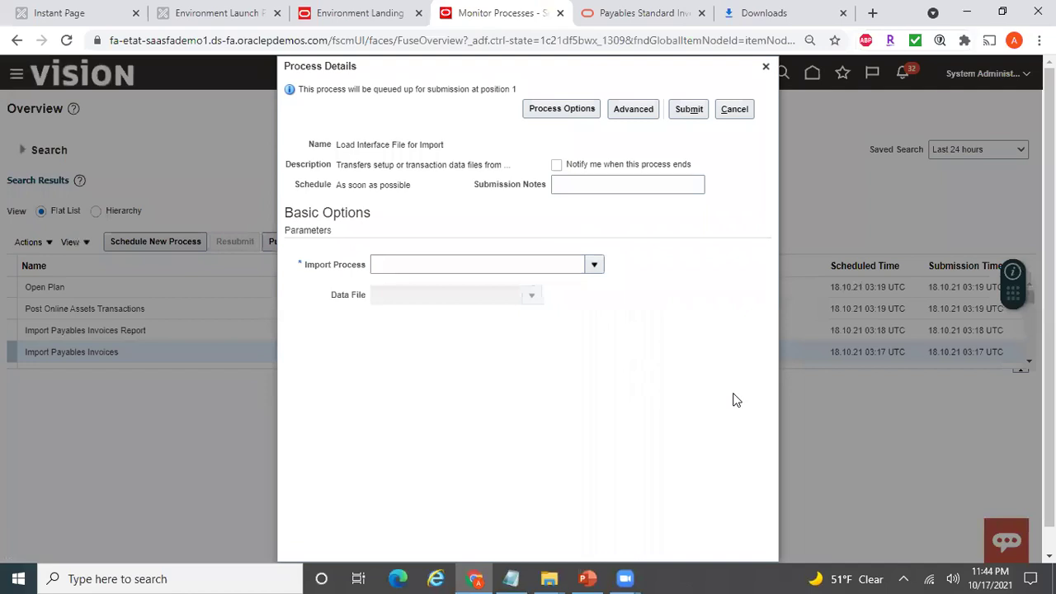
# Check the import process name on slide 3 of the PowerPoint deck, and set Import Process to Import Payables Invoices in Oracle Fusion.
pyautogui.click(587, 579)
pyautogui.moveTo(690, 320); pyautogui.dragTo(767, 328)
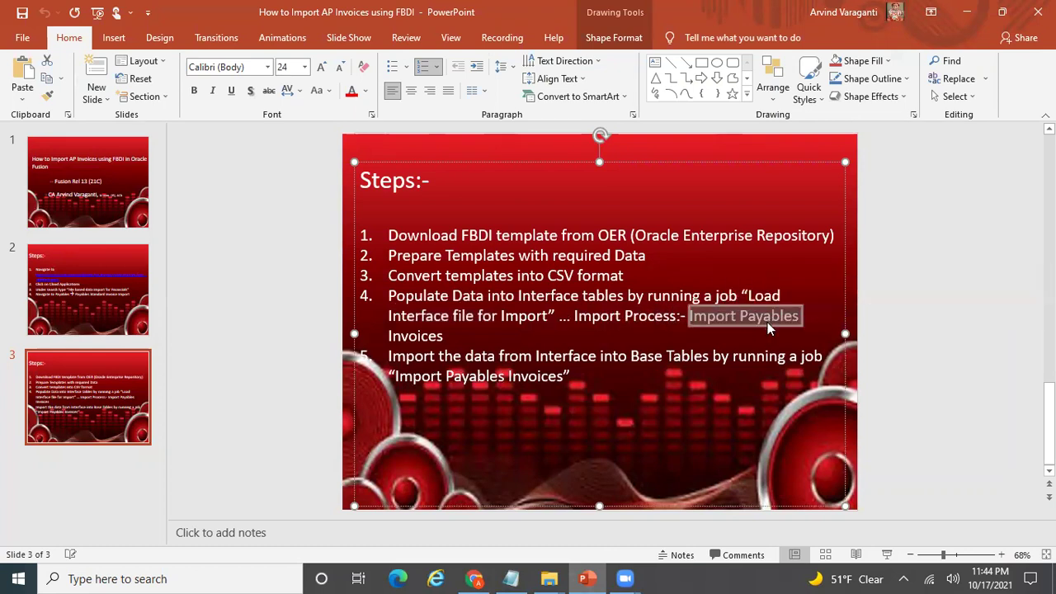
pyautogui.hotkey('alt', 'Tab')
pyautogui.click(591, 264)
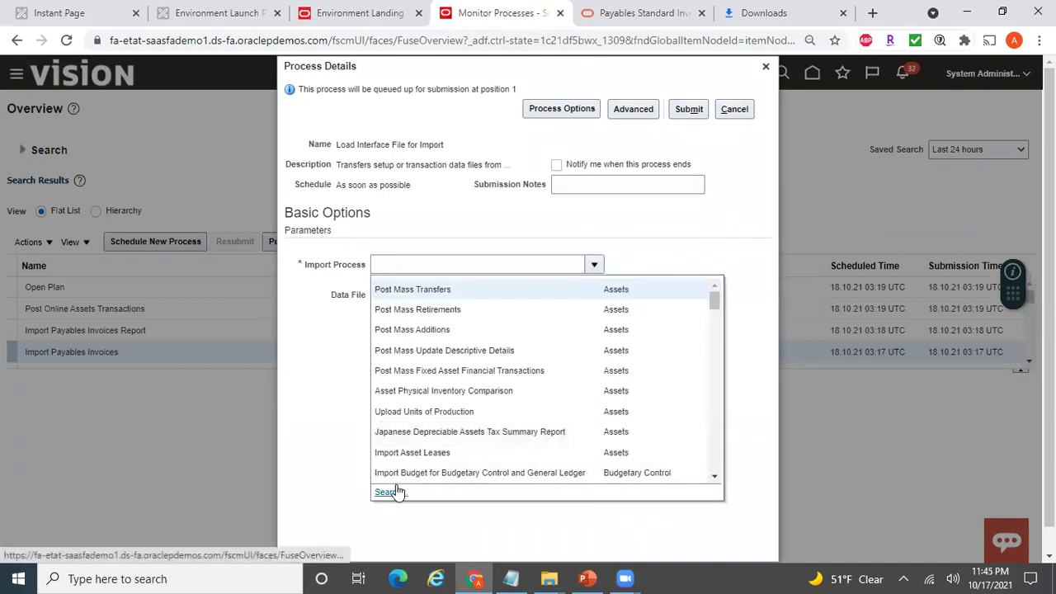
pyautogui.click(386, 492)
pyautogui.click(462, 292)
pyautogui.write('Import Payables Invoice')
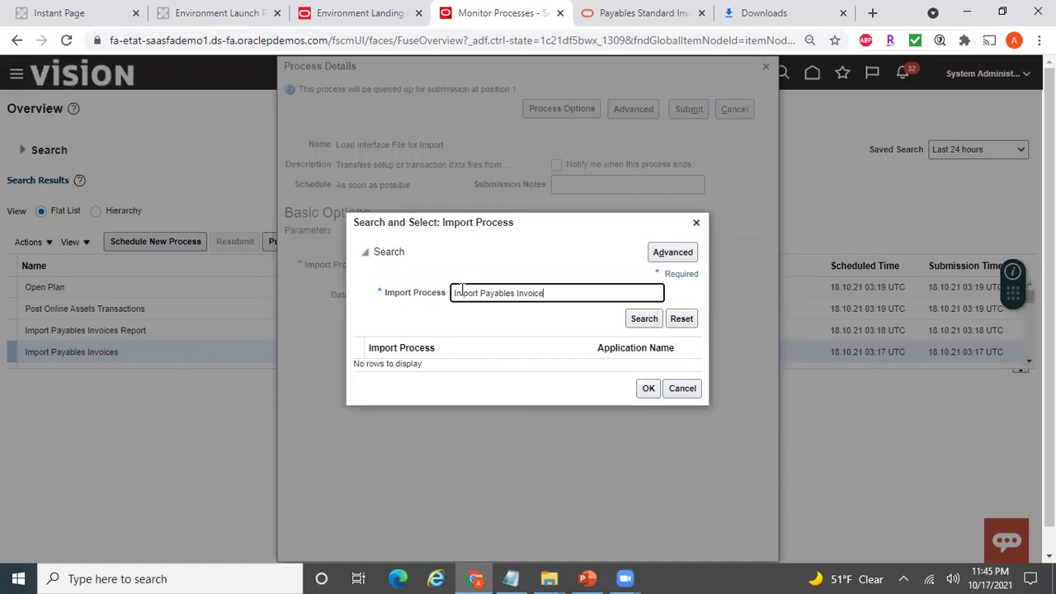
pyautogui.click(648, 318)
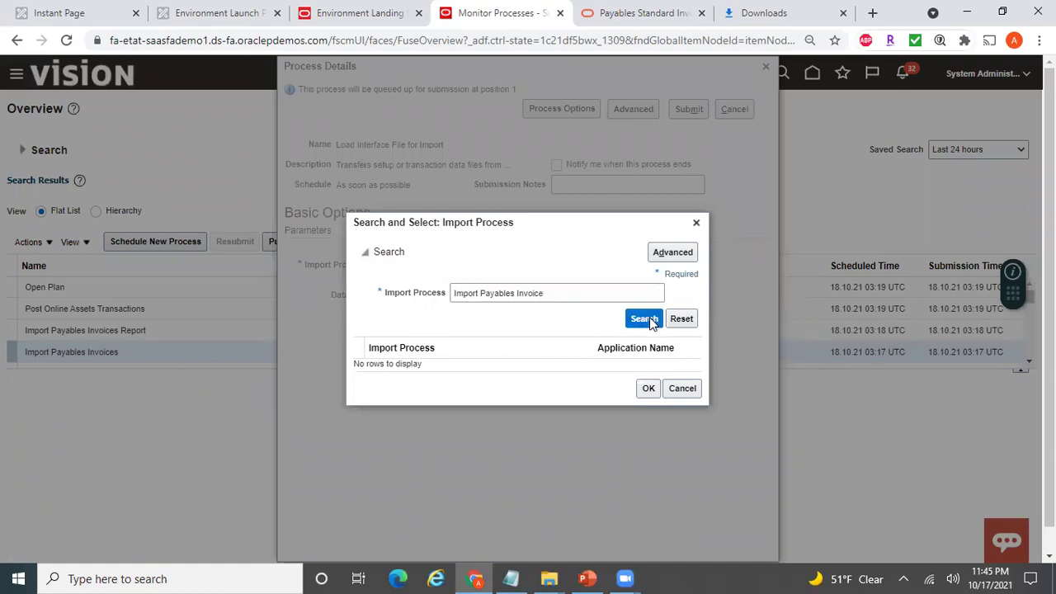
pyautogui.click(424, 363)
pyautogui.click(649, 394)
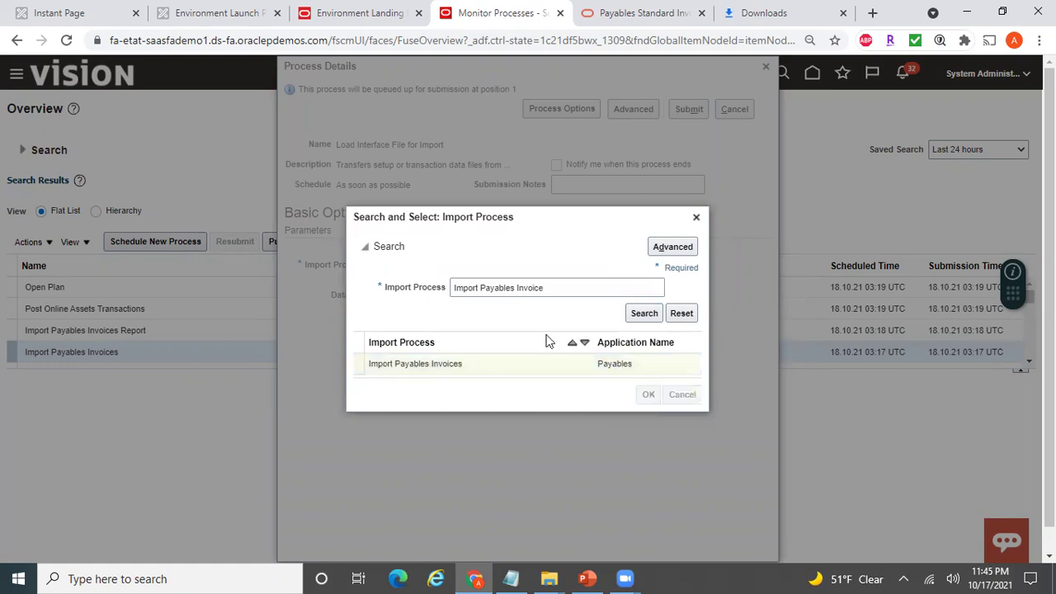
# Upload the apinvoiceimport ZIP from Documents as the data file, and submit the Load Interface File for Import process.
pyautogui.click(532, 294)
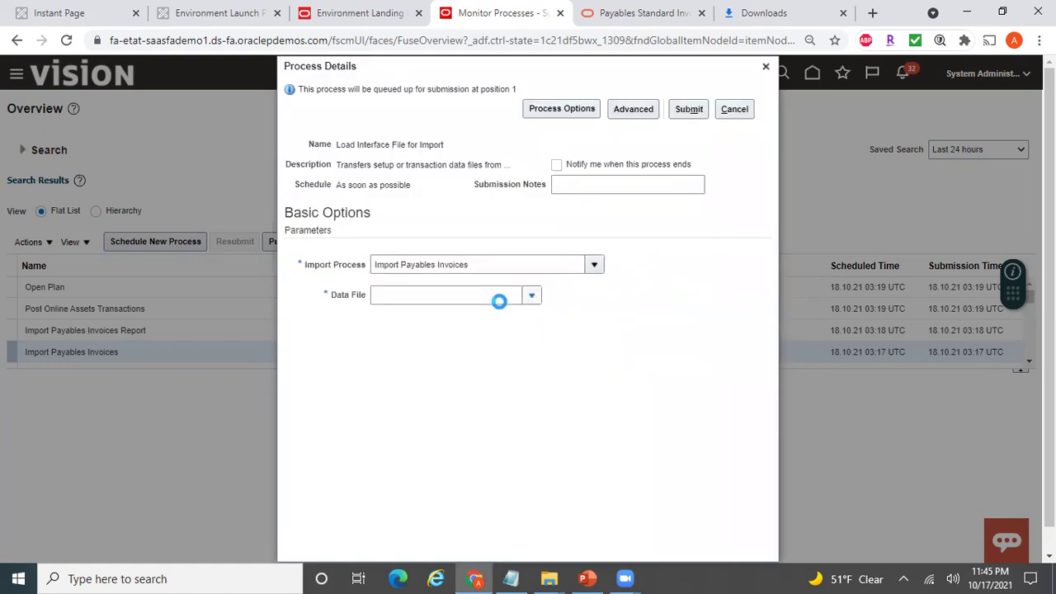
pyautogui.click(410, 435)
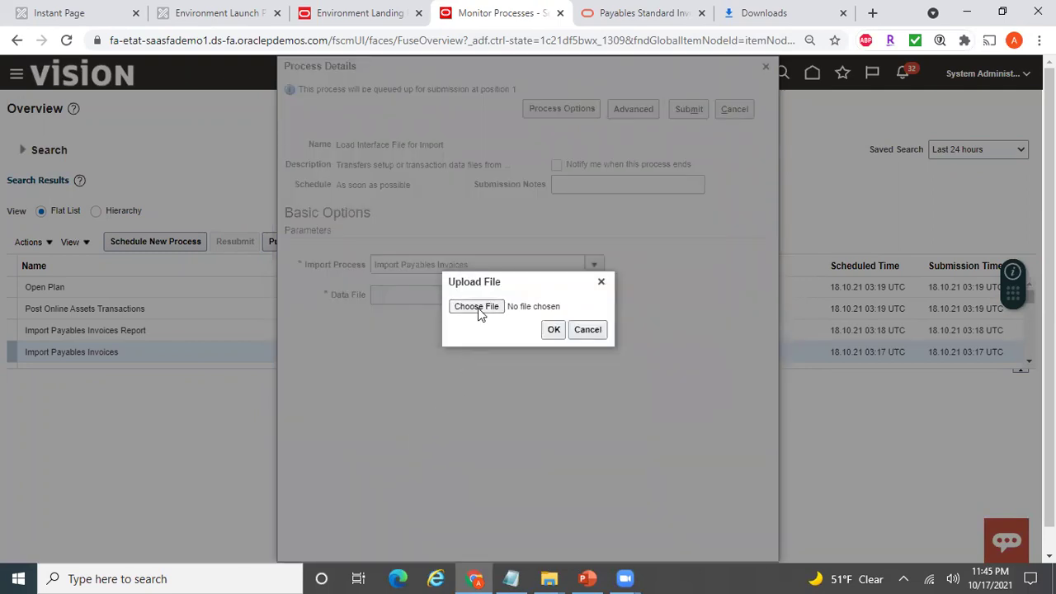
pyautogui.click(478, 308)
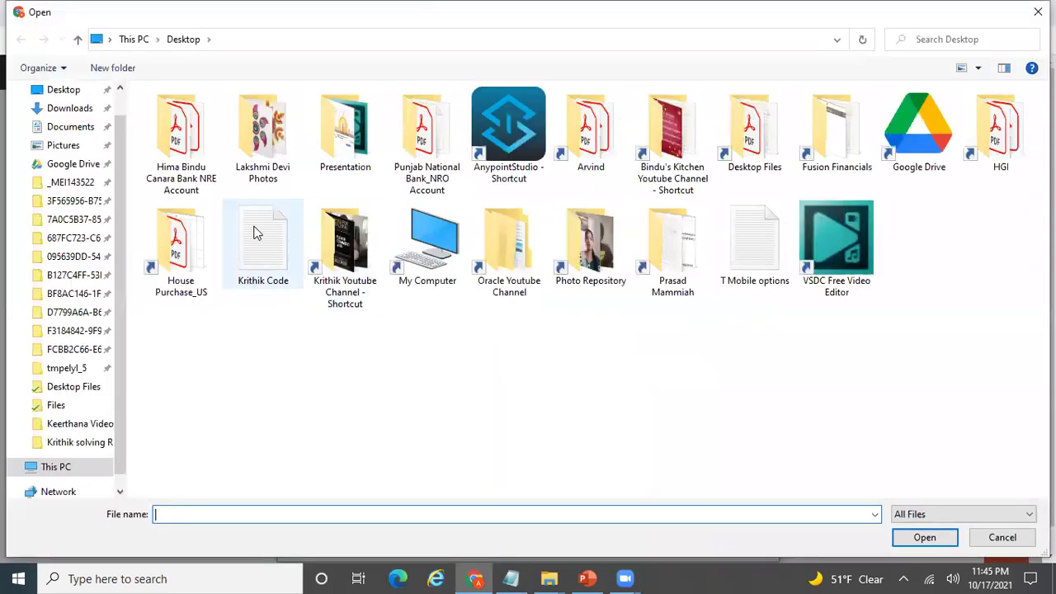
pyautogui.click(68, 131)
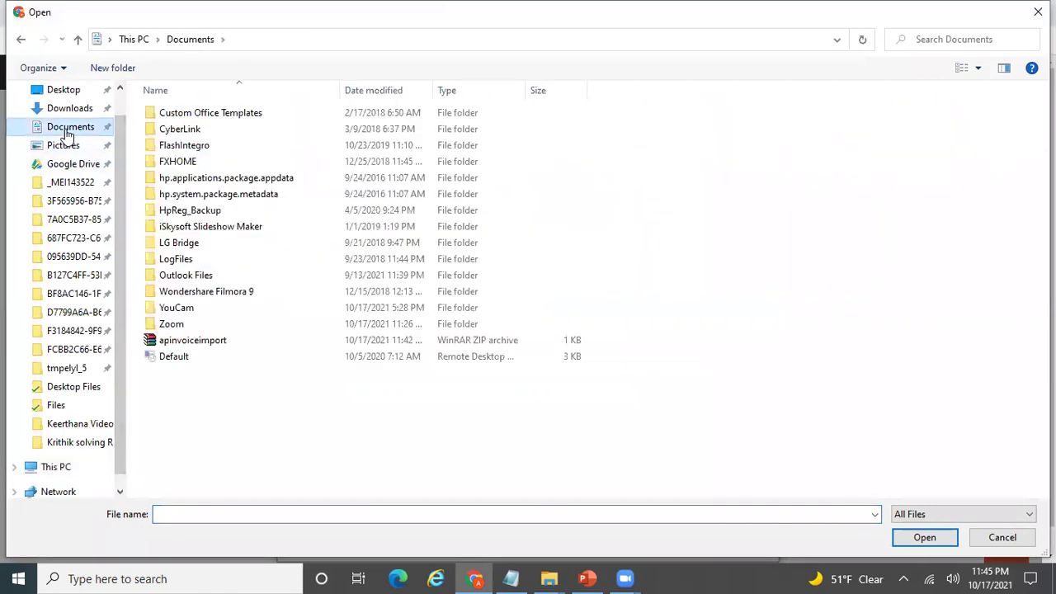
pyautogui.click(217, 345)
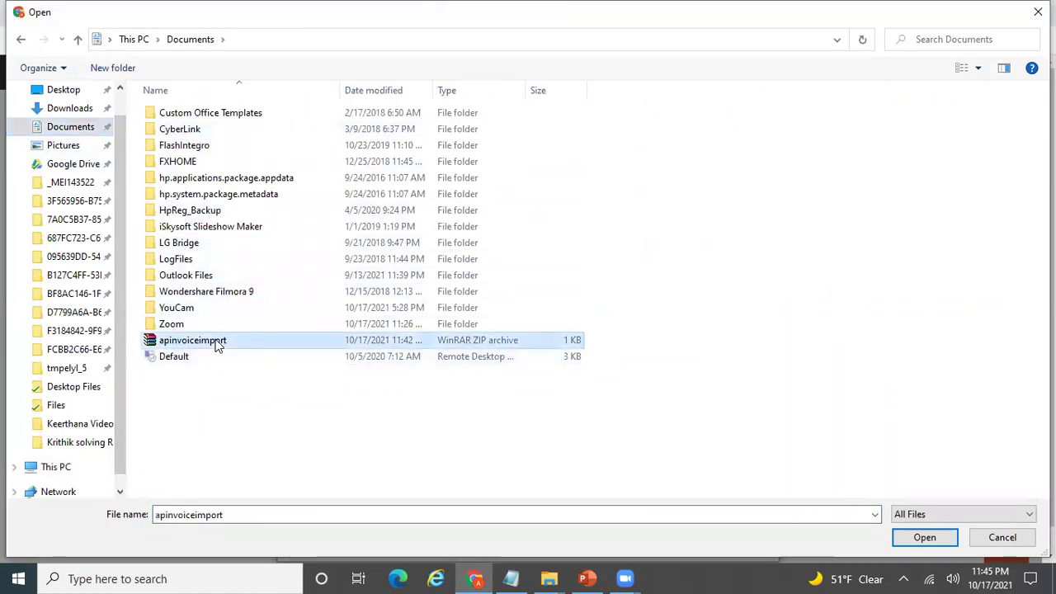
pyautogui.click(923, 537)
pyautogui.click(554, 330)
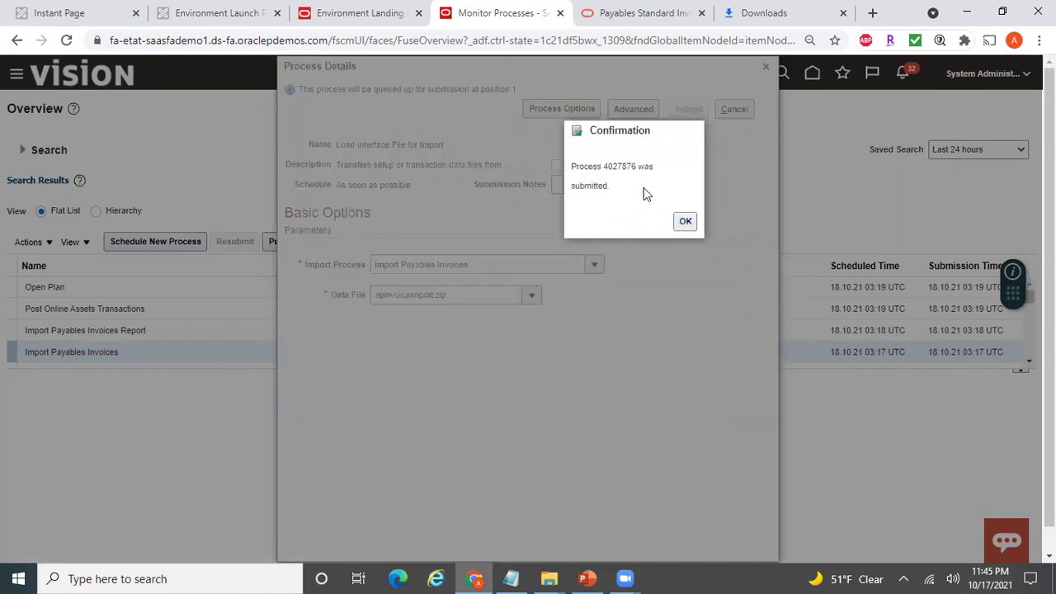
pyautogui.click(685, 220)
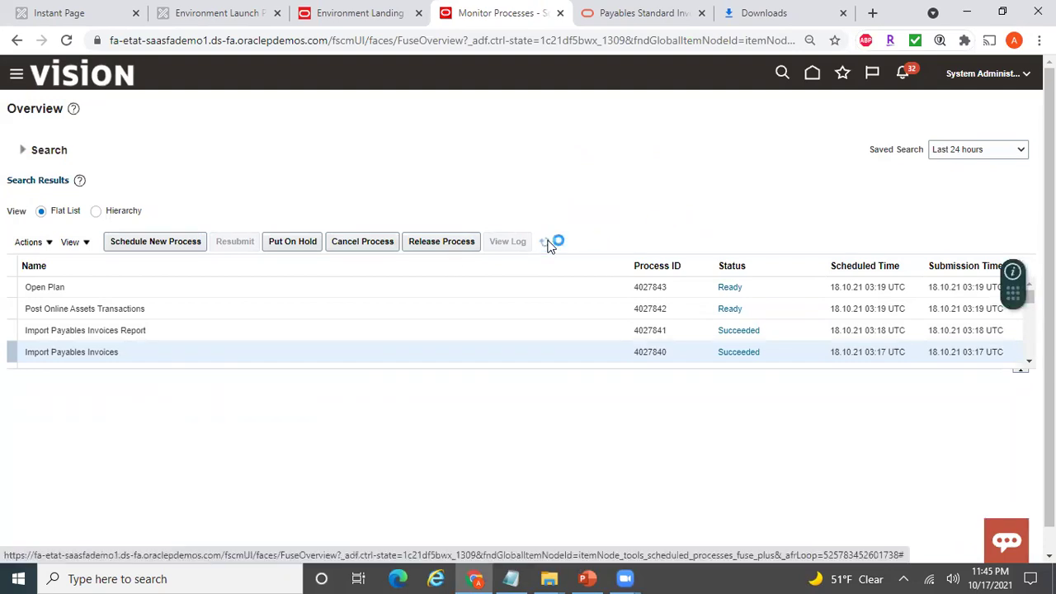
# Refresh the scheduled processes list repeatedly and check the status of Load Interface File for Import and its Transfer File and Load File to Interface jobs.
pyautogui.click(546, 243)
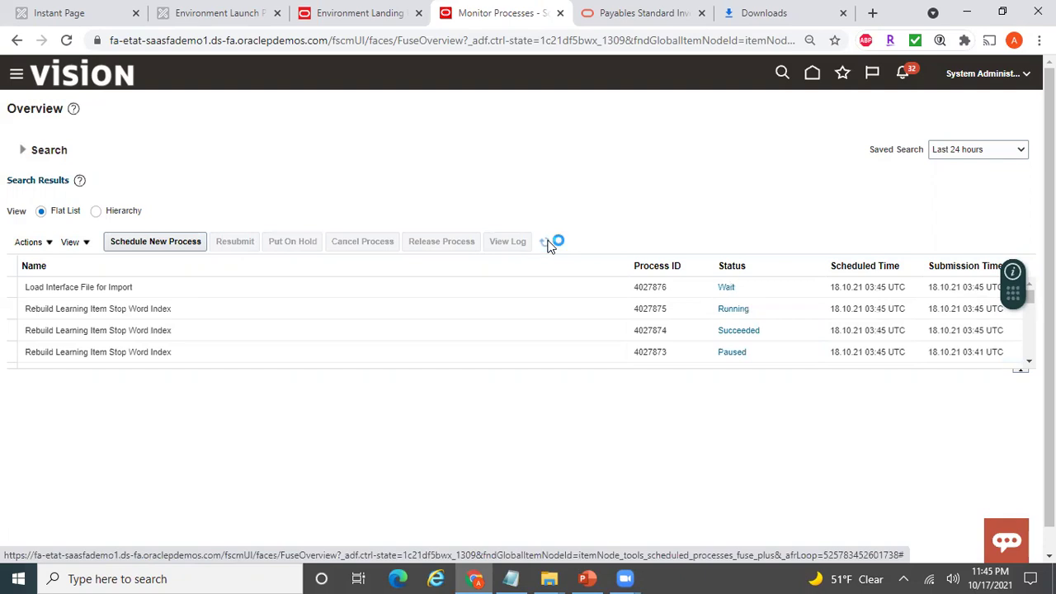
pyautogui.click(546, 243)
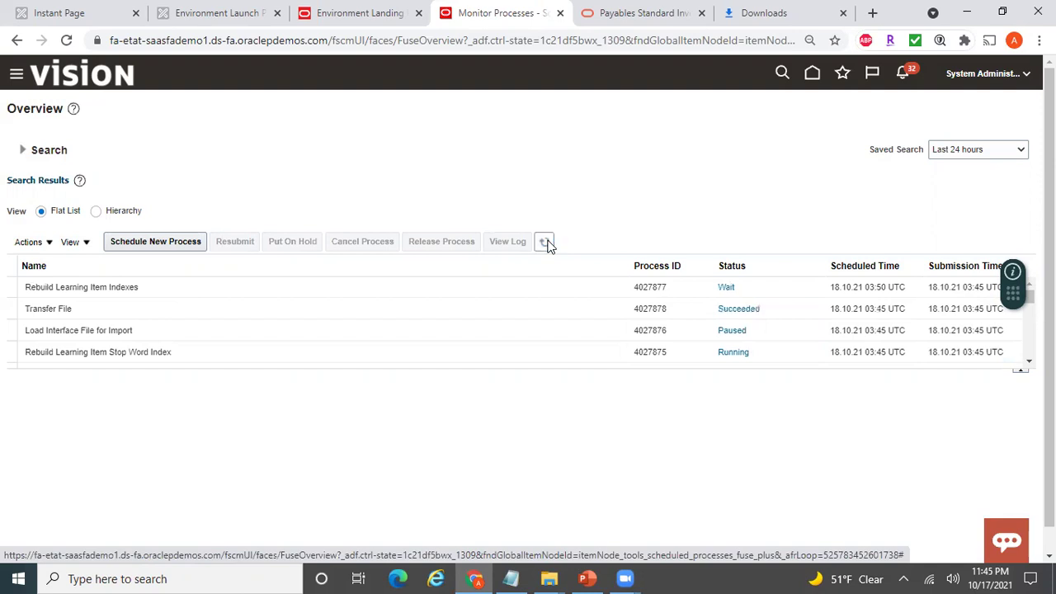
pyautogui.hotkey('alt', 'Tab')
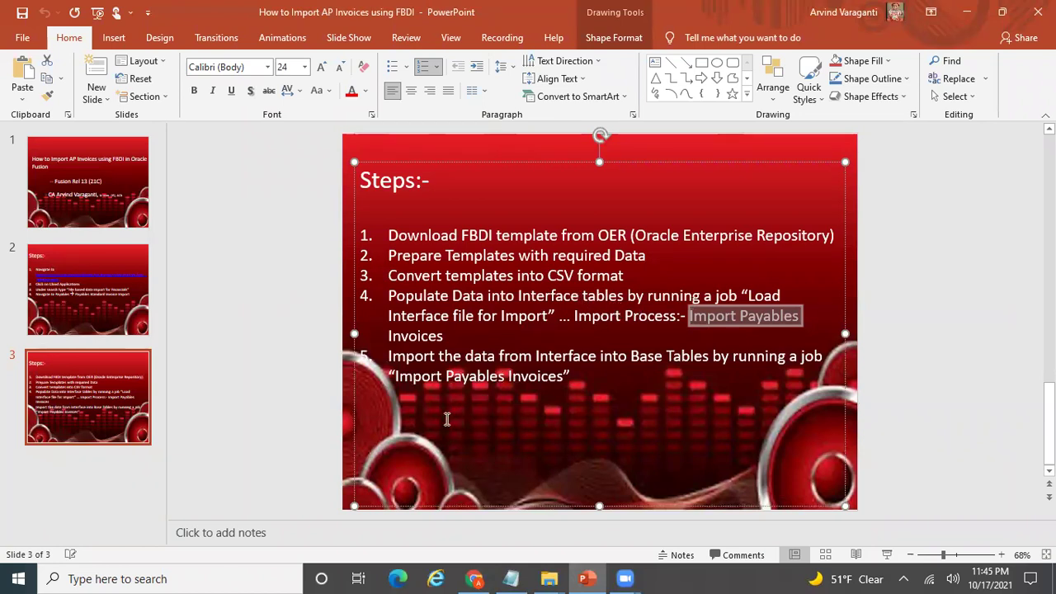
pyautogui.hotkey('alt', 'Tab')
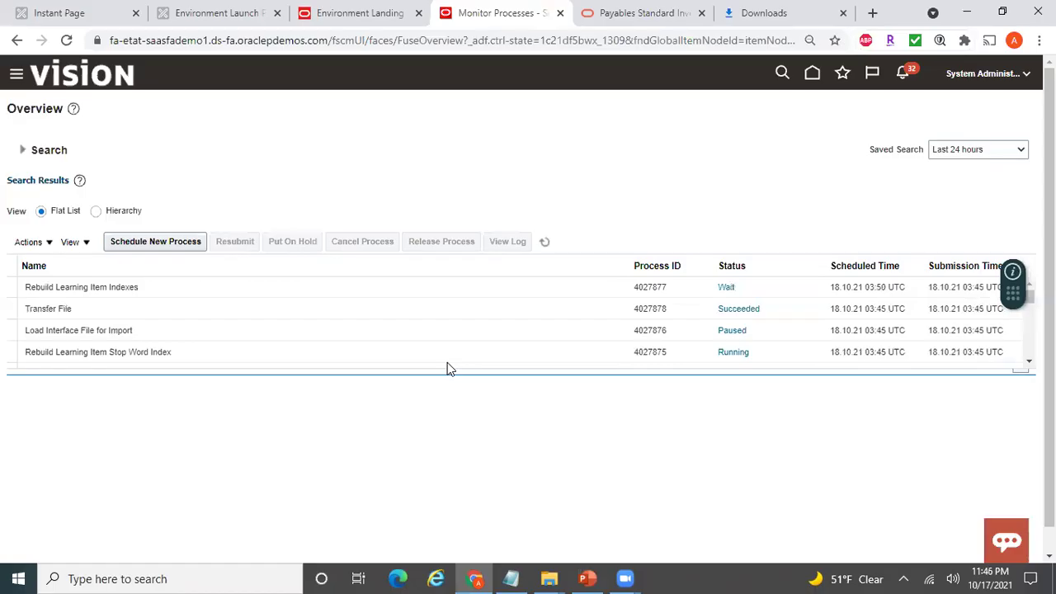
pyautogui.click(545, 243)
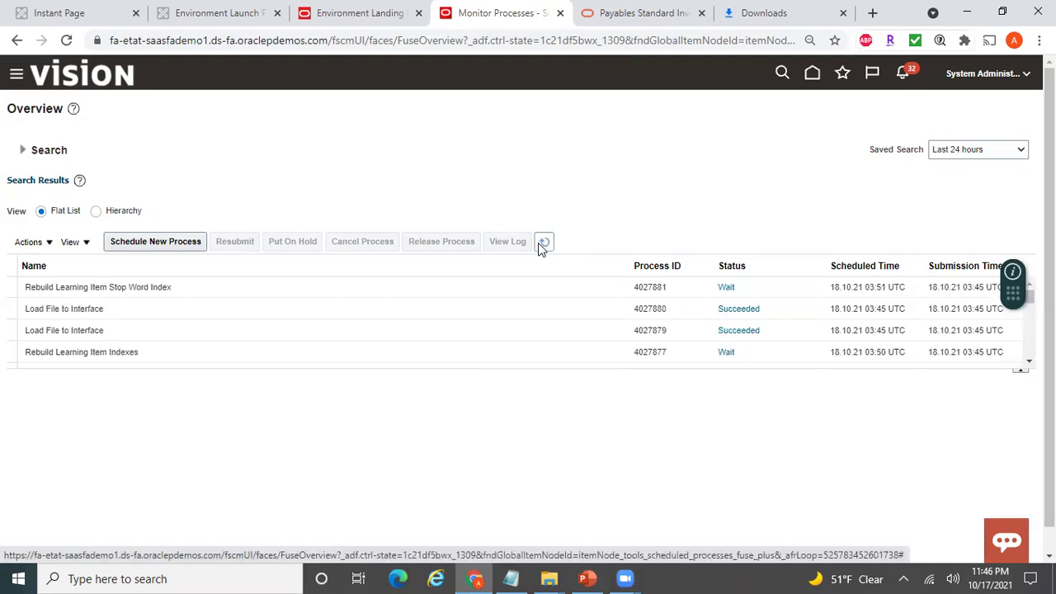
pyautogui.click(539, 246)
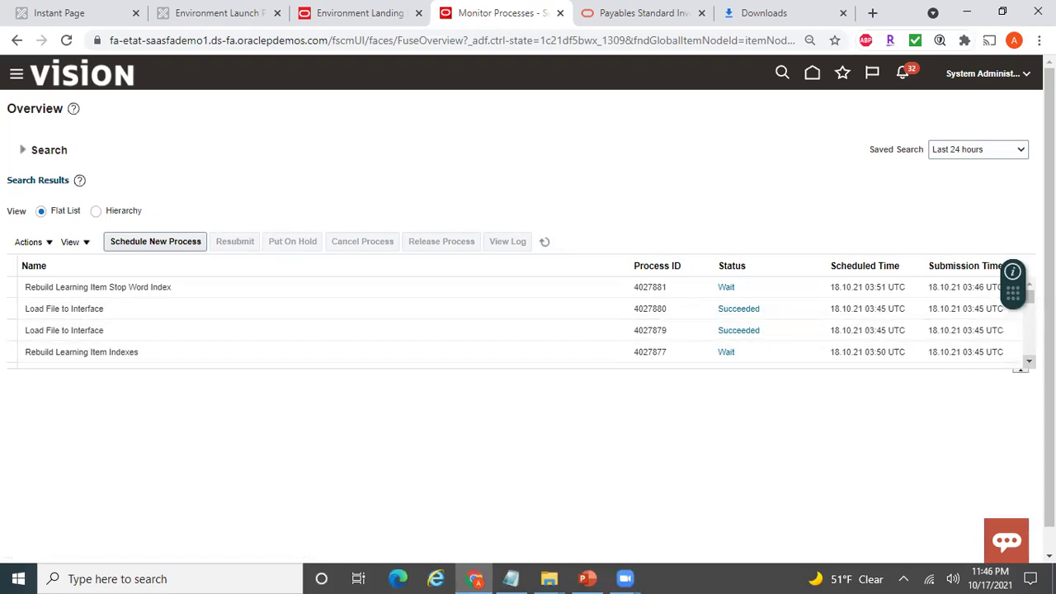
pyautogui.scroll(-1, 512, 321)
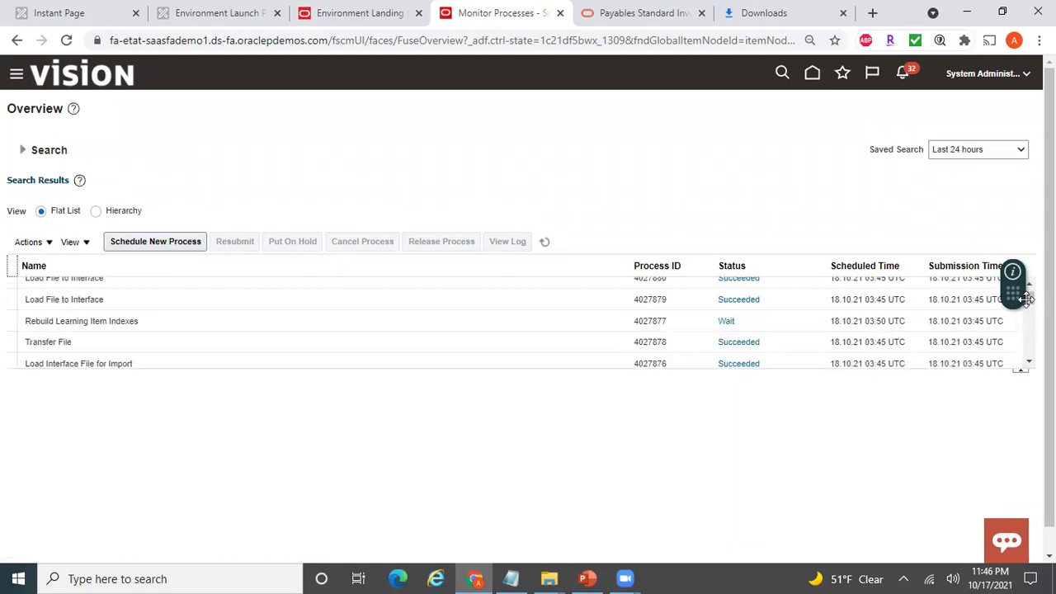
pyautogui.scroll(1, 512, 321)
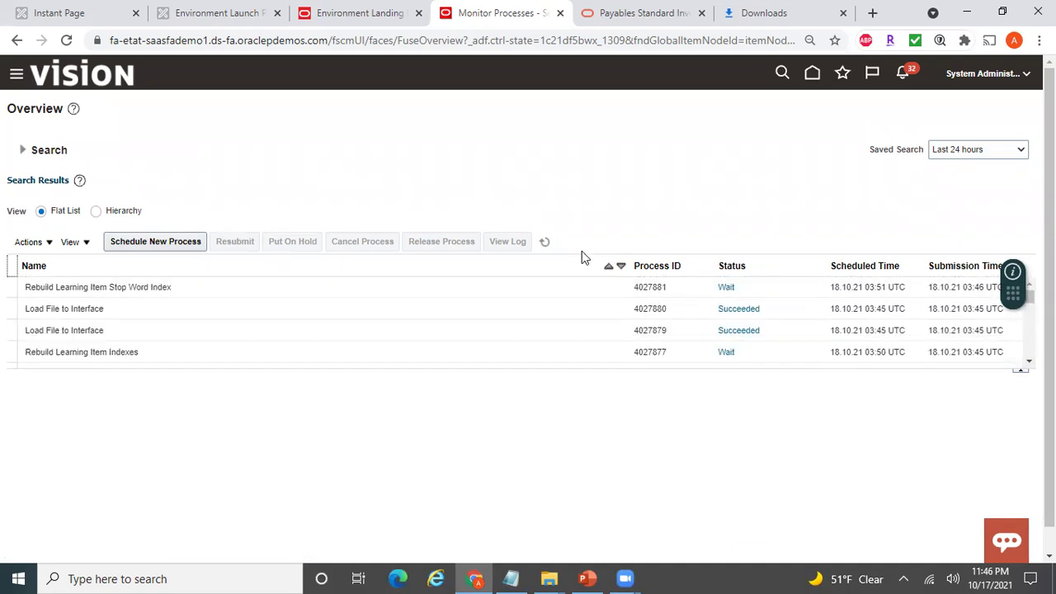
pyautogui.click(546, 245)
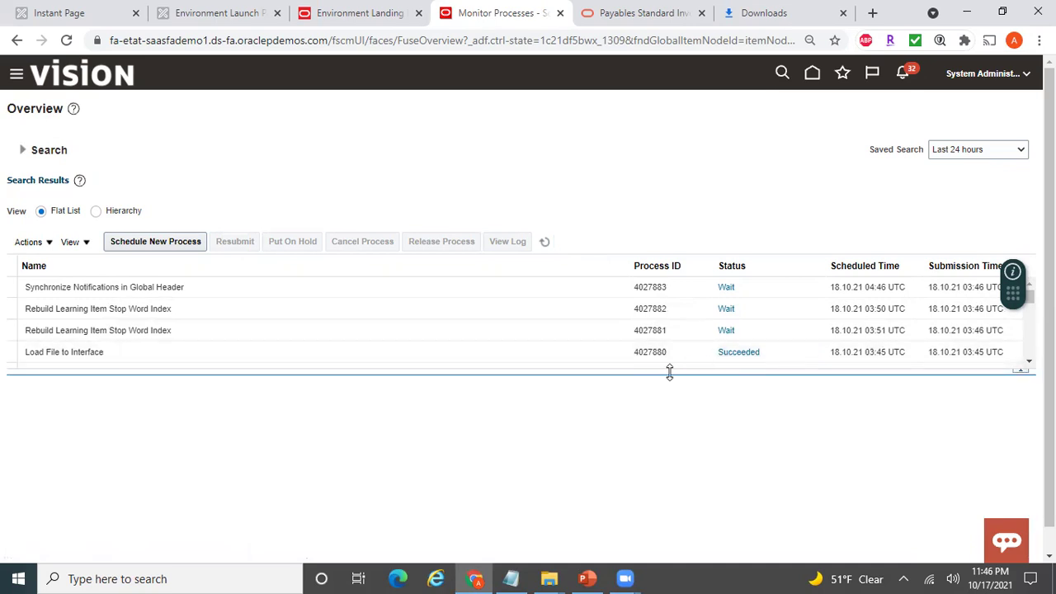
pyautogui.click(545, 241)
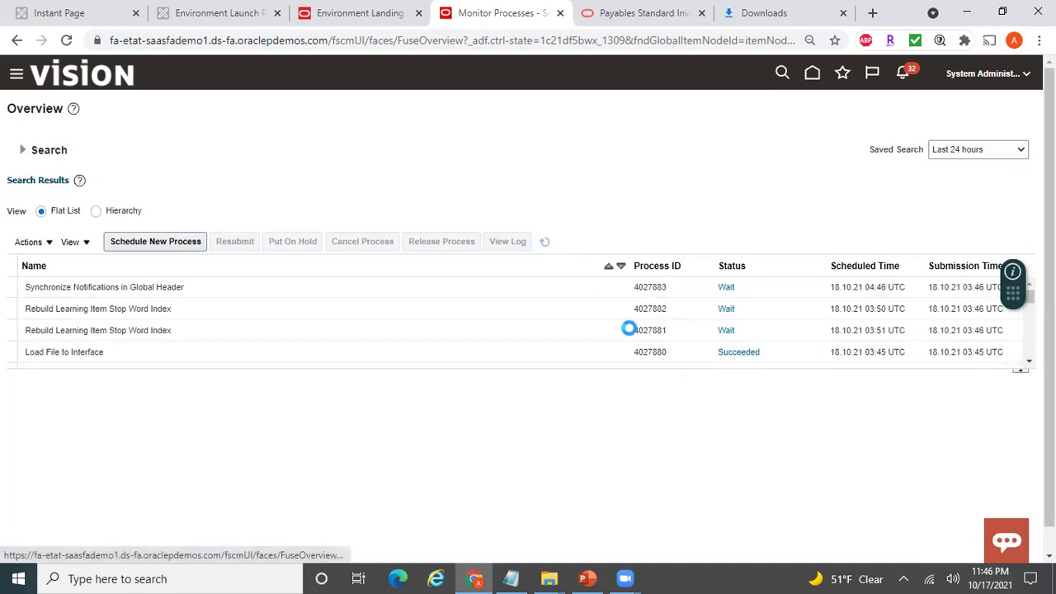
pyautogui.scroll(-2, 1030, 364)
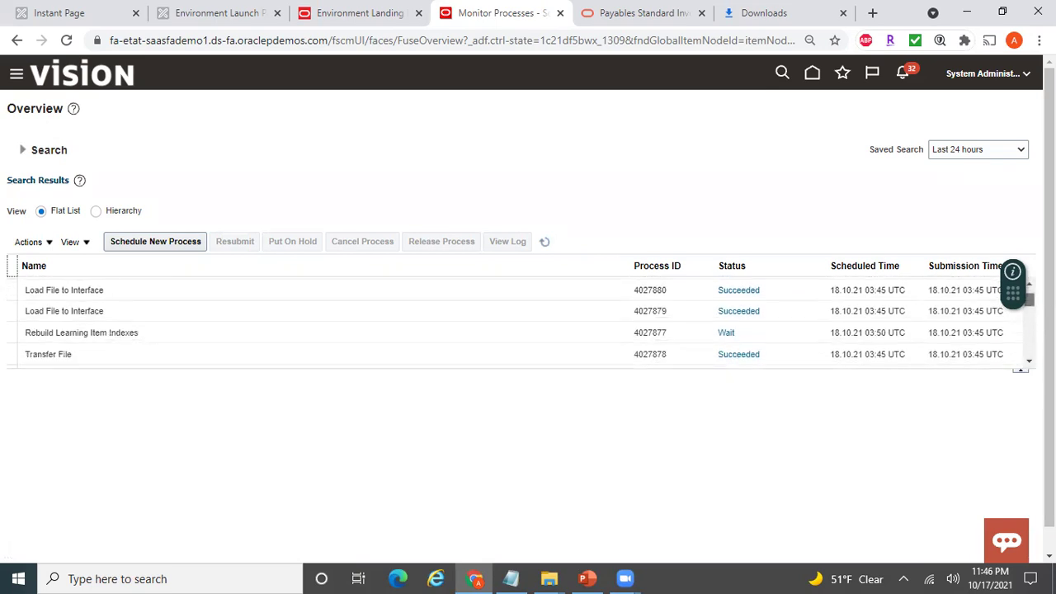
pyautogui.scroll(2, 1029, 297)
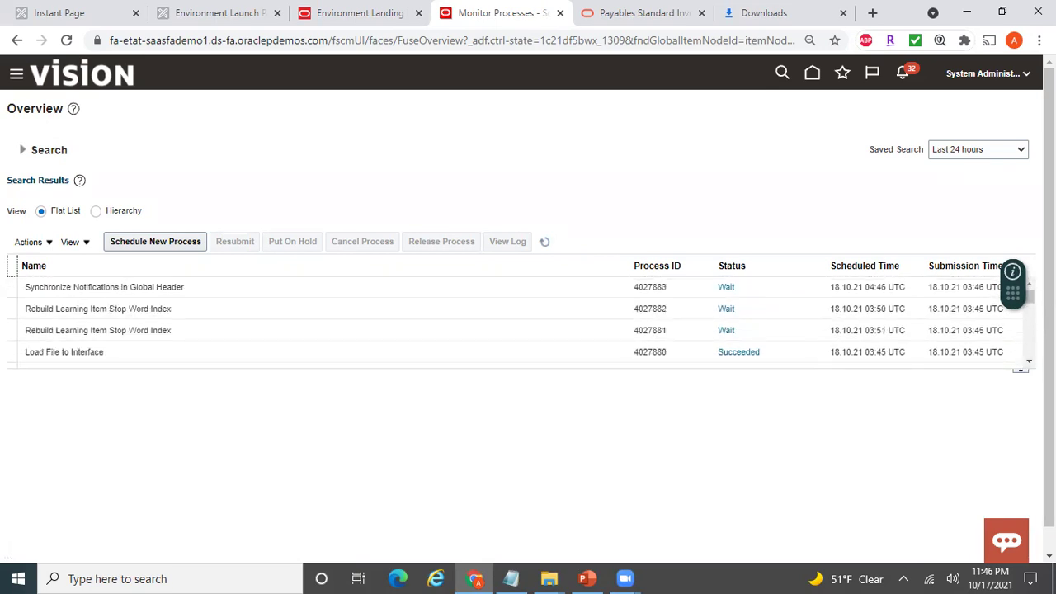
# Open the job name search for a new scheduled process, and copy "Import Payables Invoices" from step 5 on slide 3 of the PowerPoint deck.
pyautogui.click(178, 246)
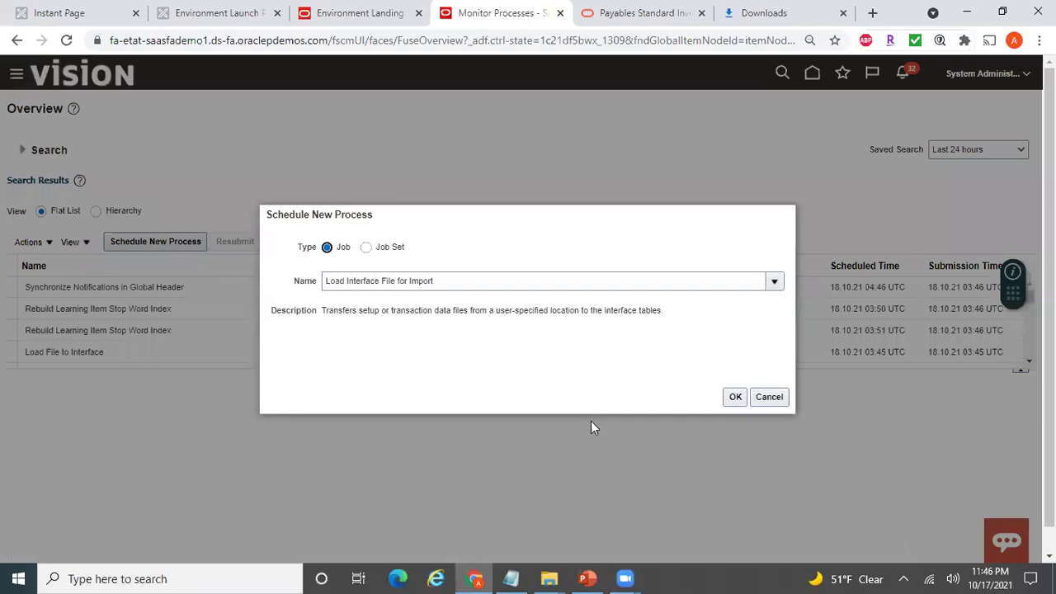
pyautogui.click(775, 282)
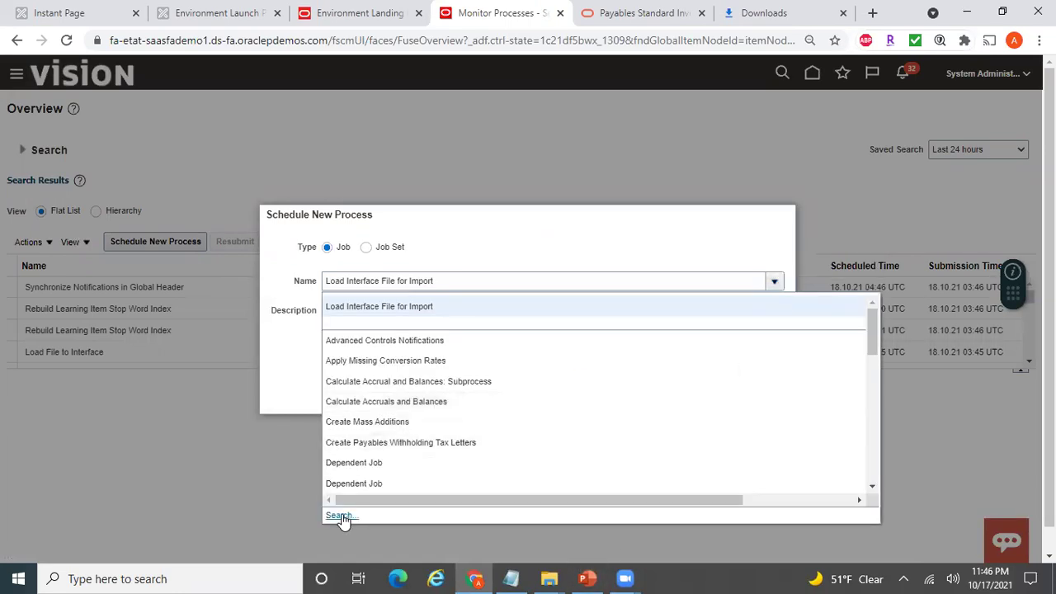
pyautogui.click(339, 516)
pyautogui.click(586, 578)
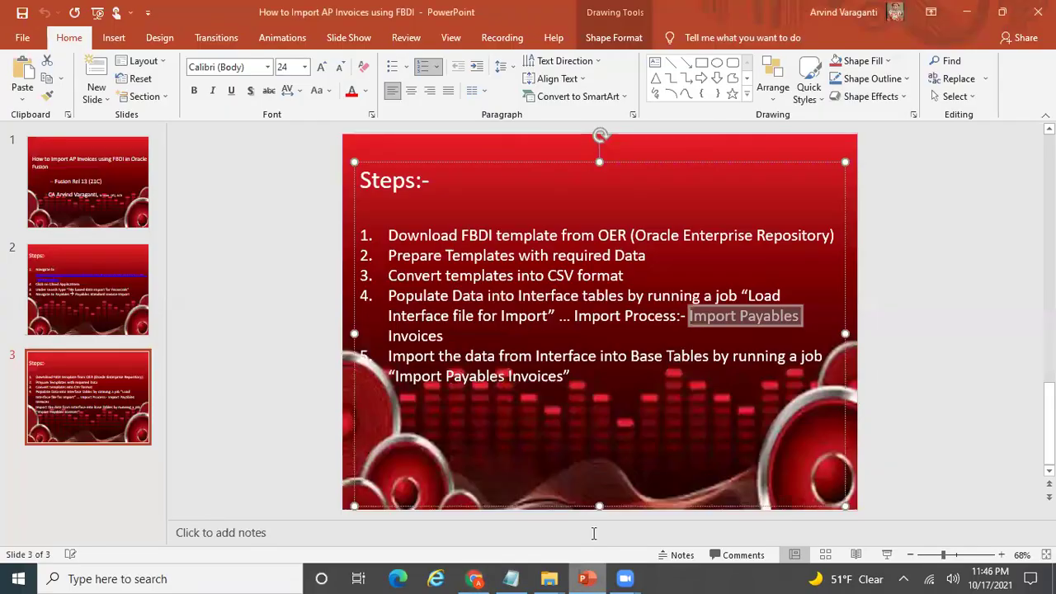
pyautogui.moveTo(566, 377); pyautogui.dragTo(395, 377)
pyautogui.hotkey('ctrl', 'c')
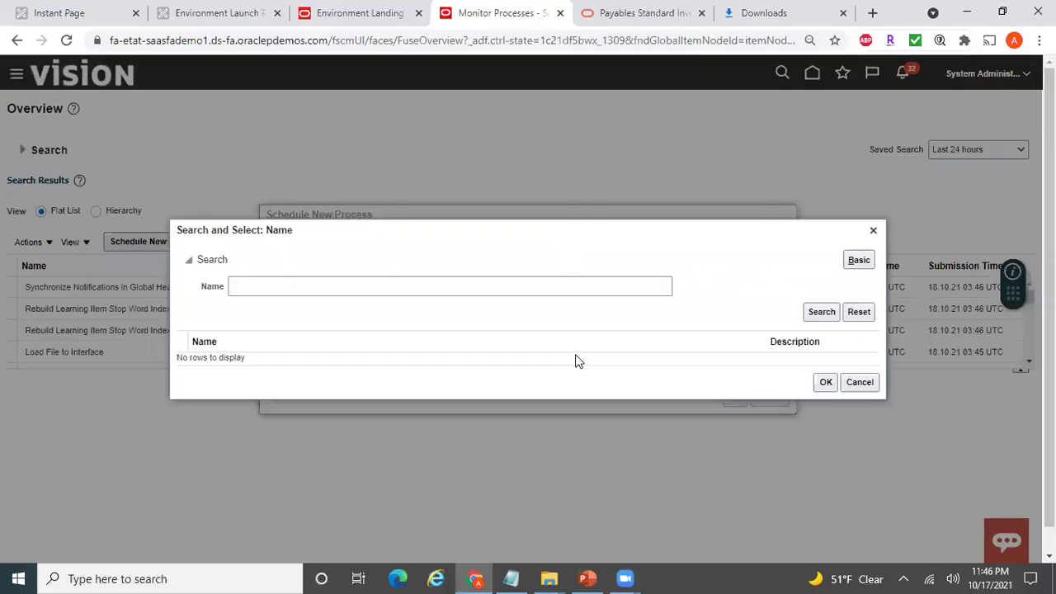
# Search the job names for the copied "Import Payables Invoices", select that job in Oracle Fusion, and open its process details.
pyautogui.hotkey('alt', 'Tab')
pyautogui.click(583, 286)
pyautogui.hotkey('ctrl', 'v')
pyautogui.click(819, 314)
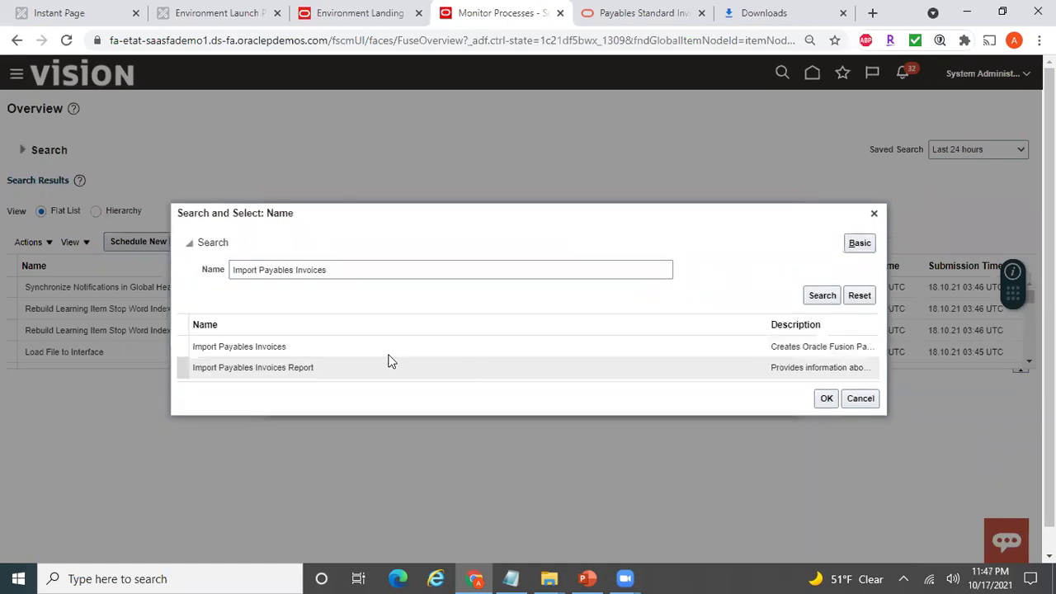
pyautogui.click(370, 353)
pyautogui.hotkey('alt', 'Tab')
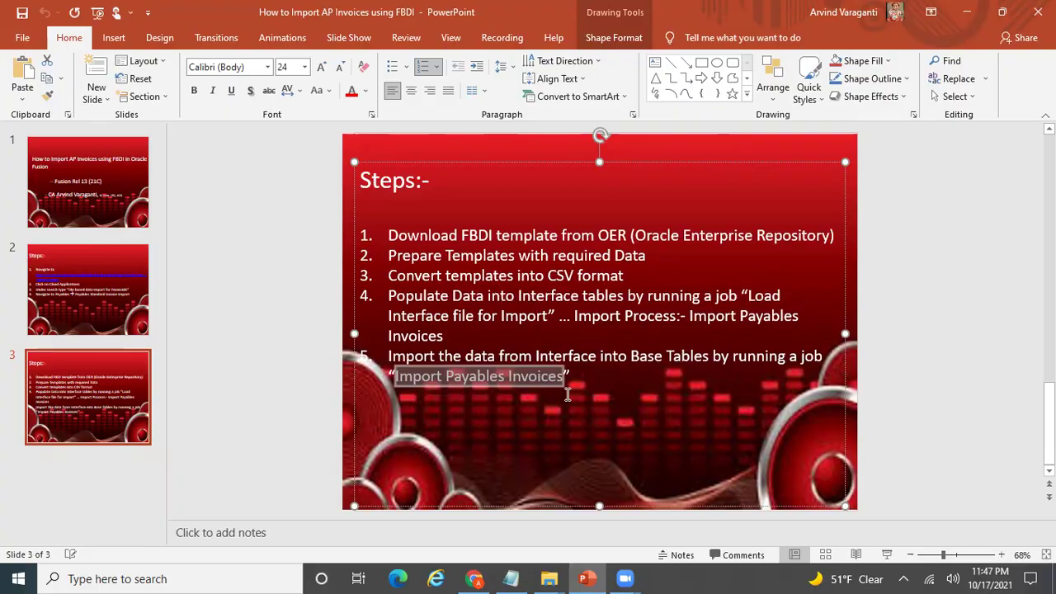
pyautogui.hotkey('alt', 'Tab')
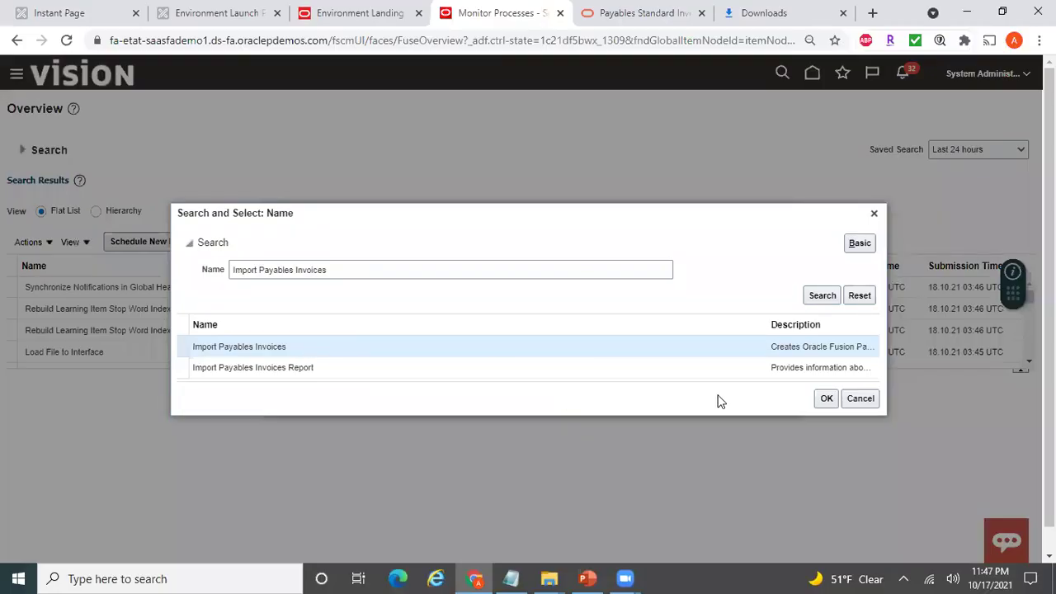
pyautogui.click(827, 398)
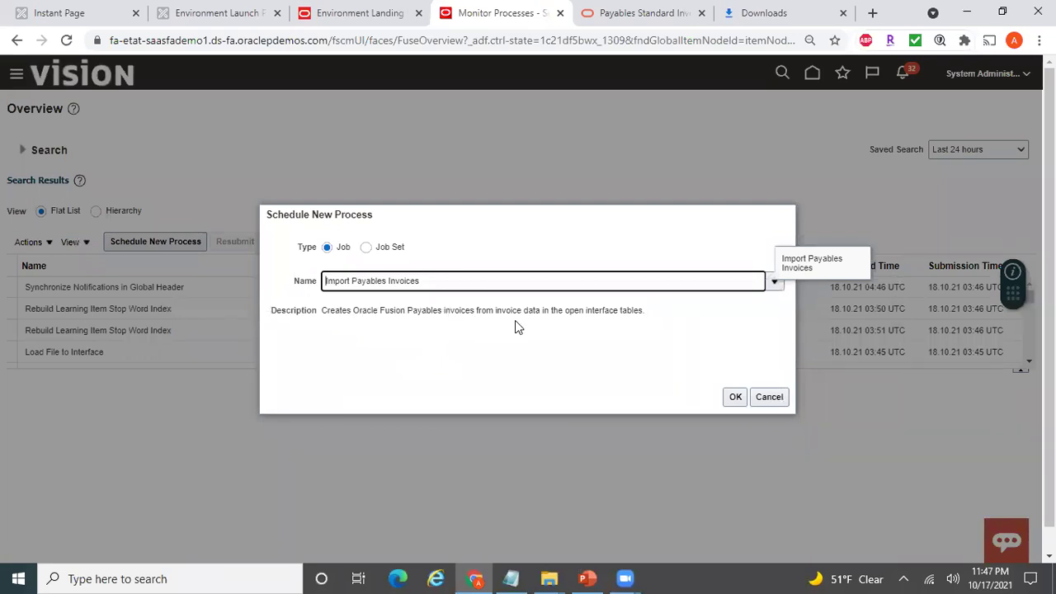
pyautogui.click(735, 397)
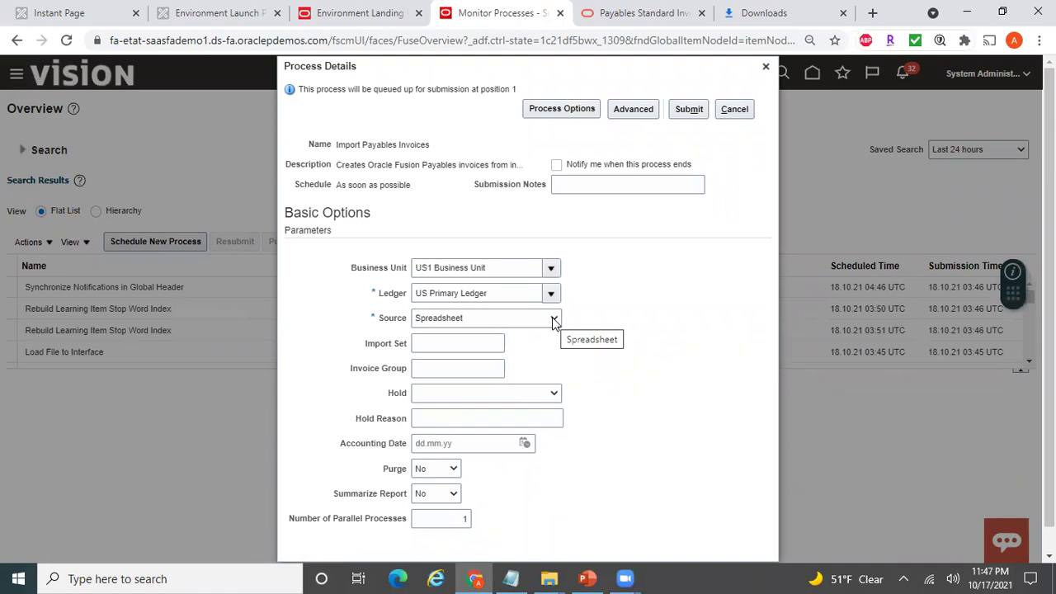
# Open PayablesStandardInvoiceImportTemplate from Downloads in Excel and check the invoice's Source in cell C5 of the AP_INVOICES_INTERFACE sheet.
pyautogui.click(549, 578)
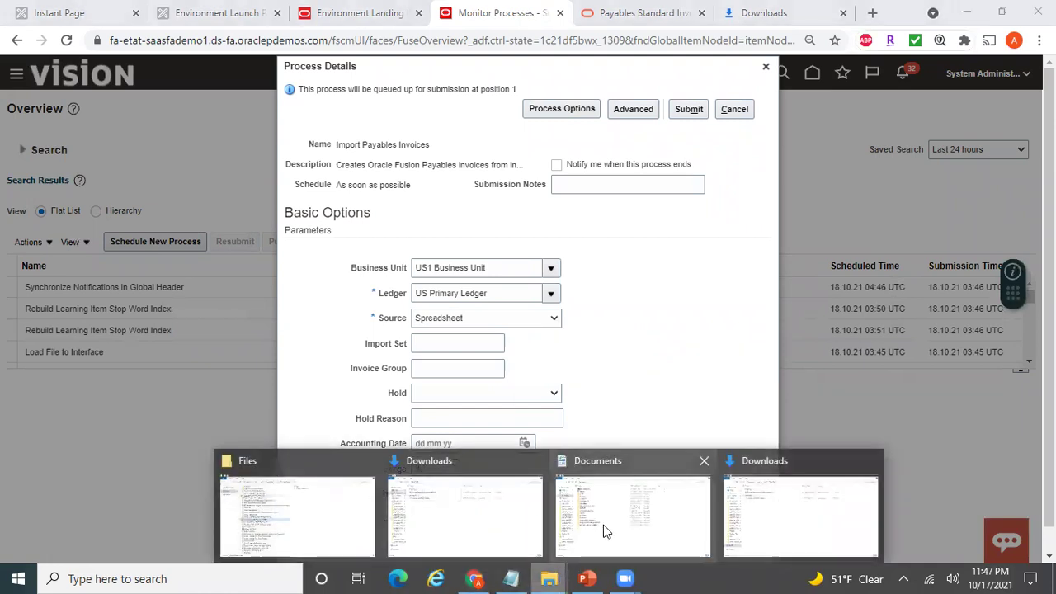
pyautogui.click(800, 518)
pyautogui.doubleClick(327, 123)
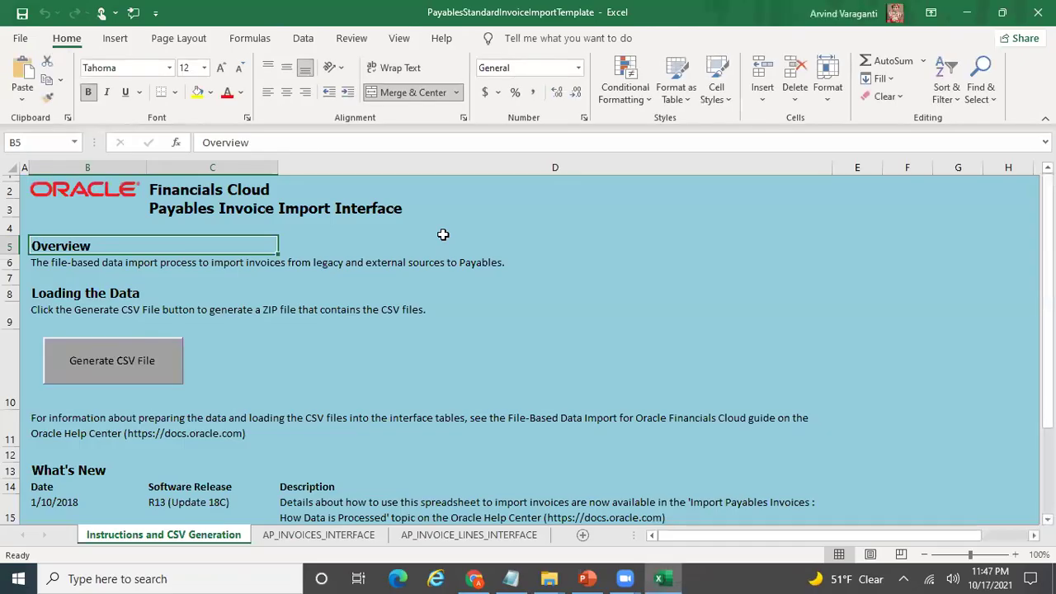
pyautogui.click(356, 536)
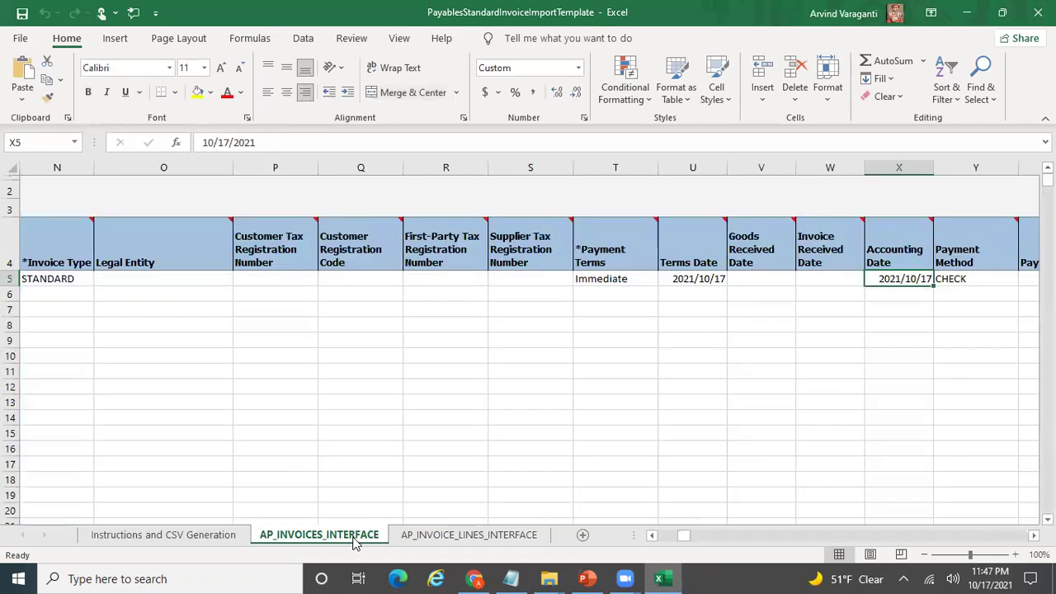
pyautogui.click(490, 314)
pyautogui.hotkey('ctrl', 'Home')
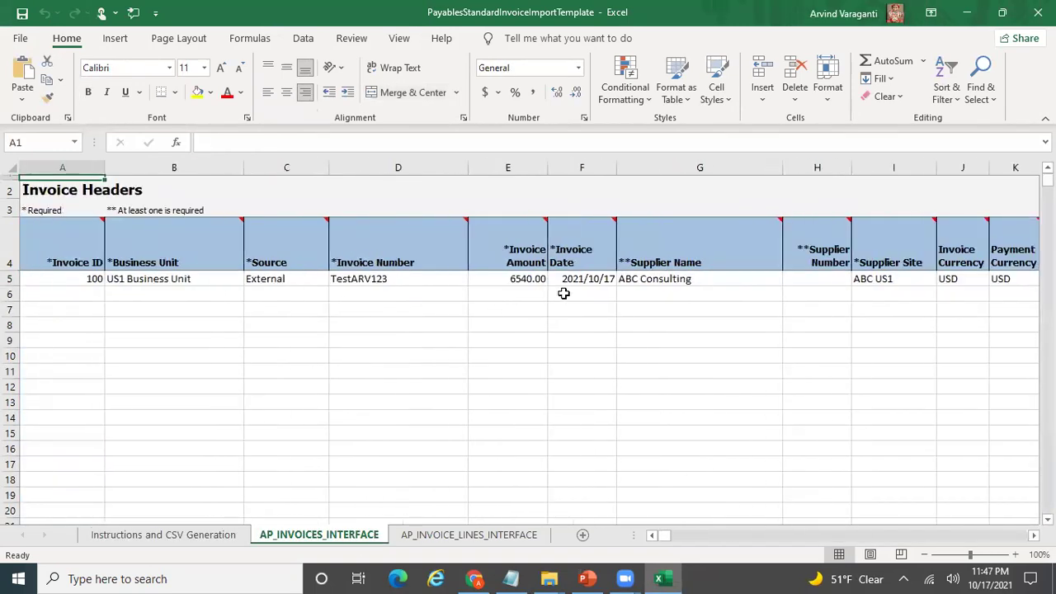
pyautogui.click(289, 281)
# Return to the Import Payables Invoices process details in Oracle Fusion and set Source to External.
pyautogui.click(475, 579)
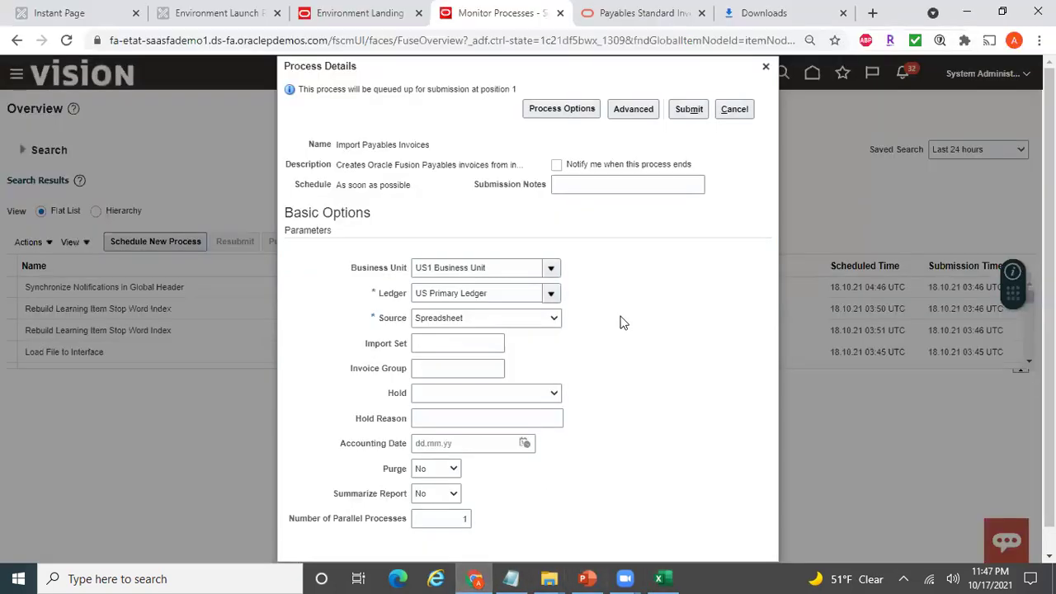
pyautogui.click(557, 322)
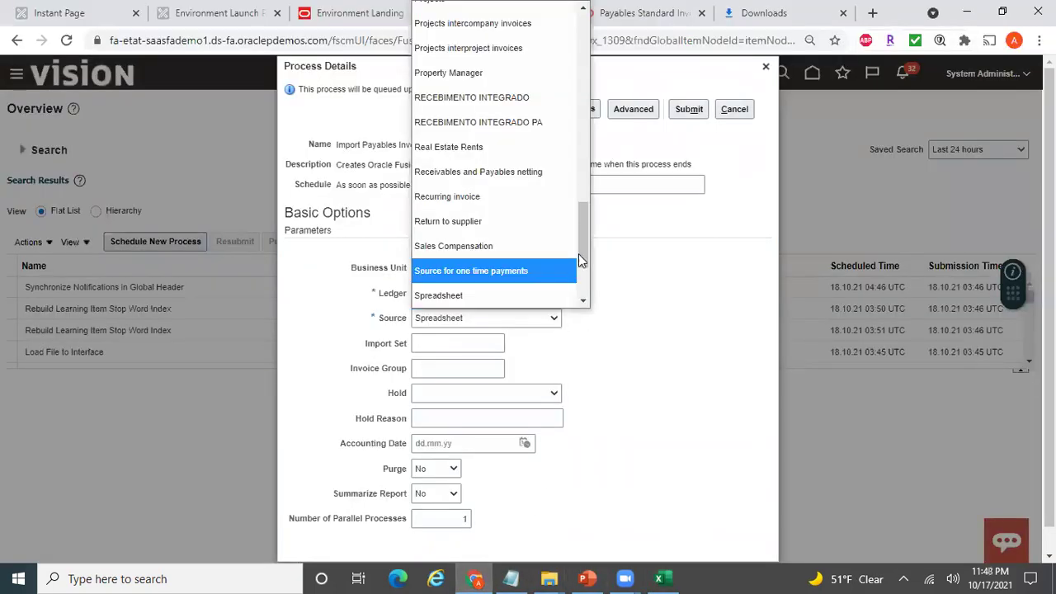
pyautogui.moveTo(581, 251); pyautogui.dragTo(575, 113)
pyautogui.click(462, 74)
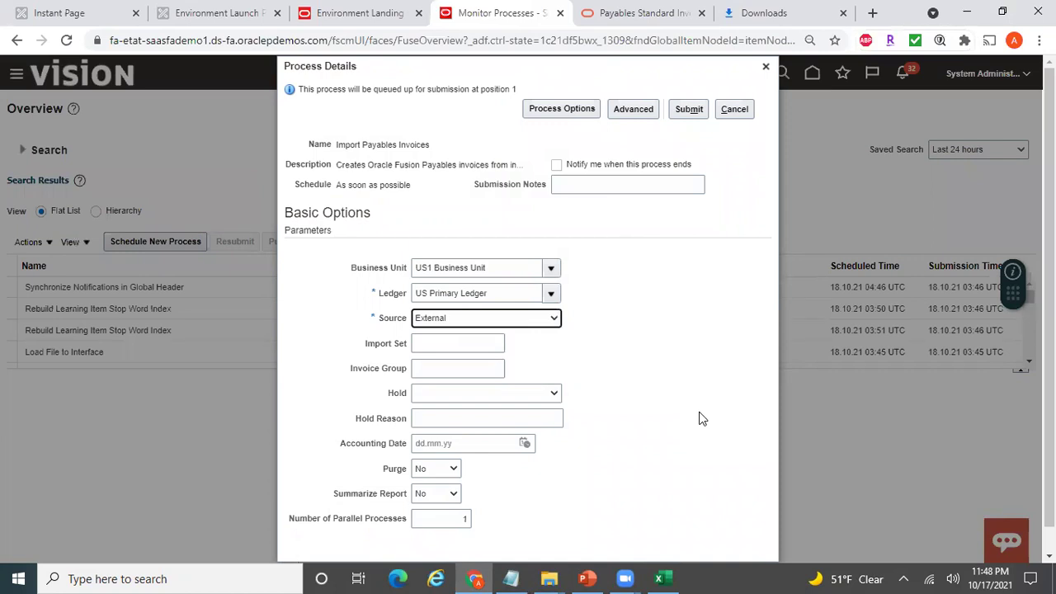
# Examine the Import Set column, its header comment and the invoice's entry in row 5 of the AP_INVOICES_INTERFACE sheet in Excel.
pyautogui.hotkey('alt', 'Tab')
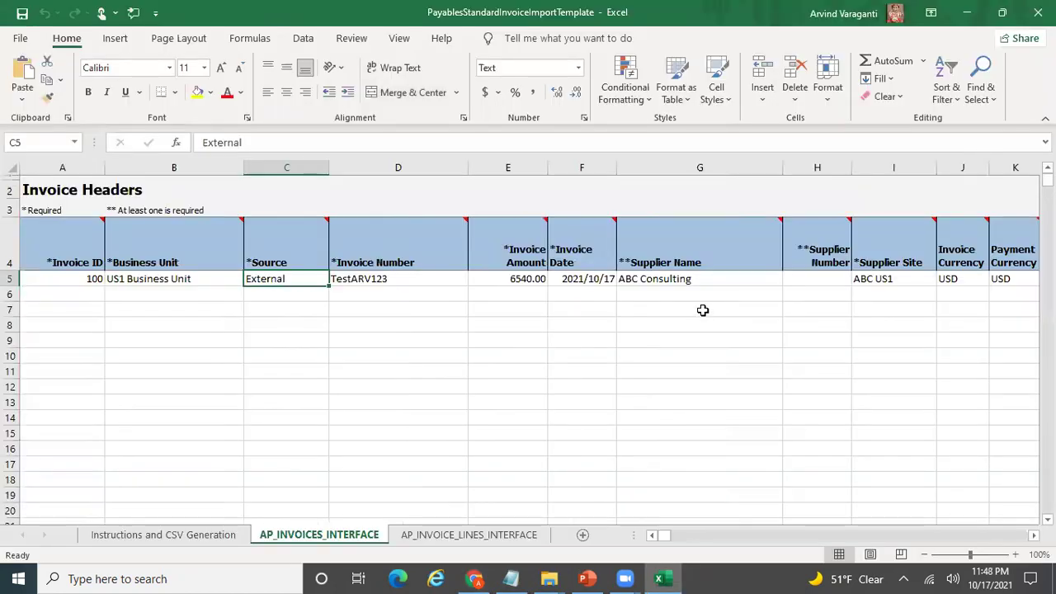
pyautogui.click(833, 280)
pyautogui.press('Tab')
pyautogui.press('Tab')
pyautogui.press('Tab')
pyautogui.press('Tab')
pyautogui.press('Tab')
pyautogui.press('Tab')
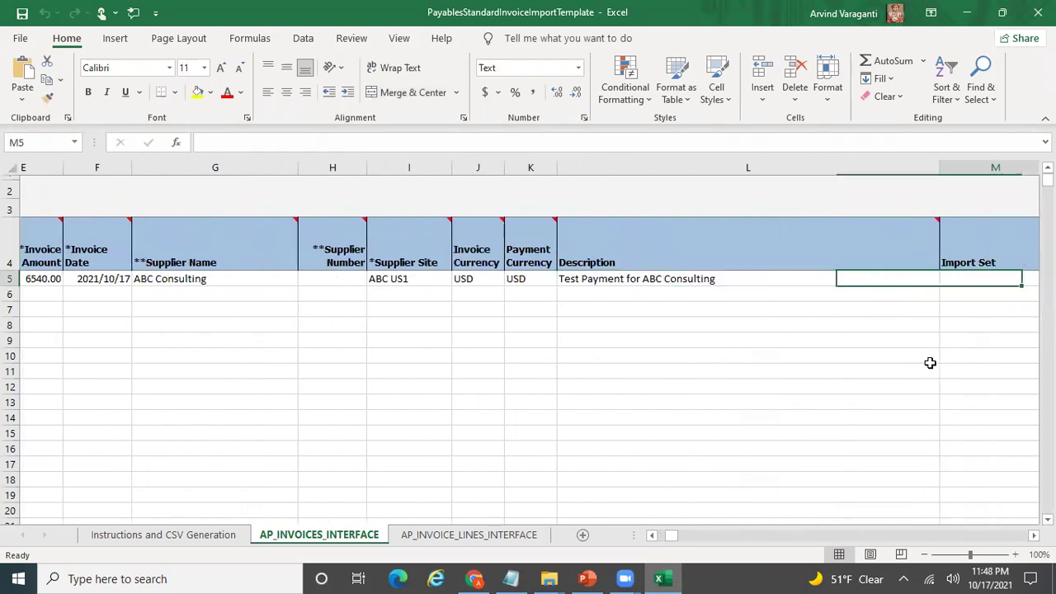
pyautogui.hotkey('shift', 'Tab')
pyautogui.moveTo(915, 258)
pyautogui.press('Tab')
pyautogui.press('Tab')
pyautogui.press('Tab')
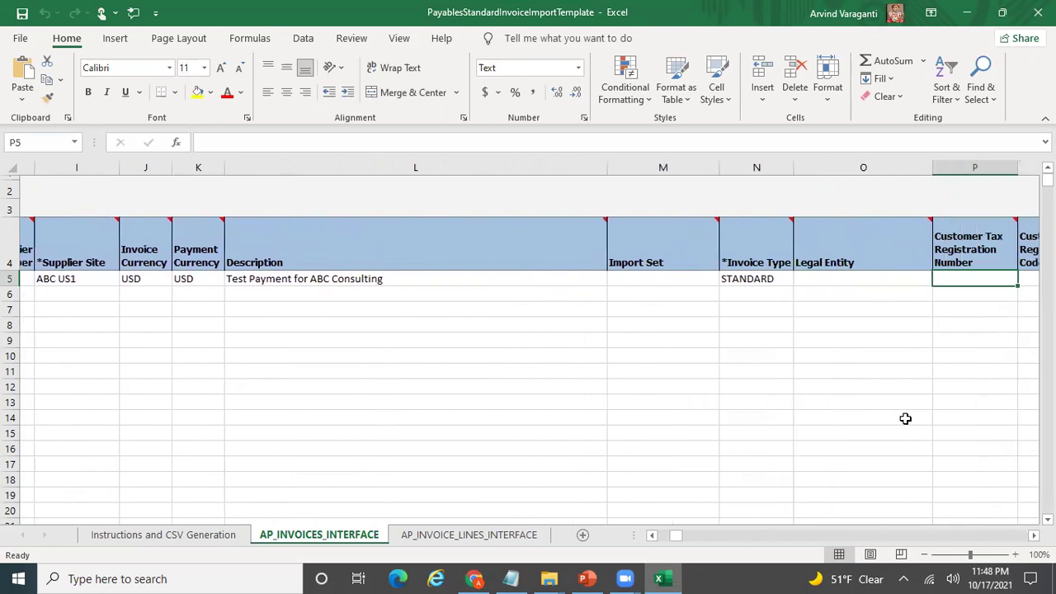
pyautogui.moveTo(667, 250)
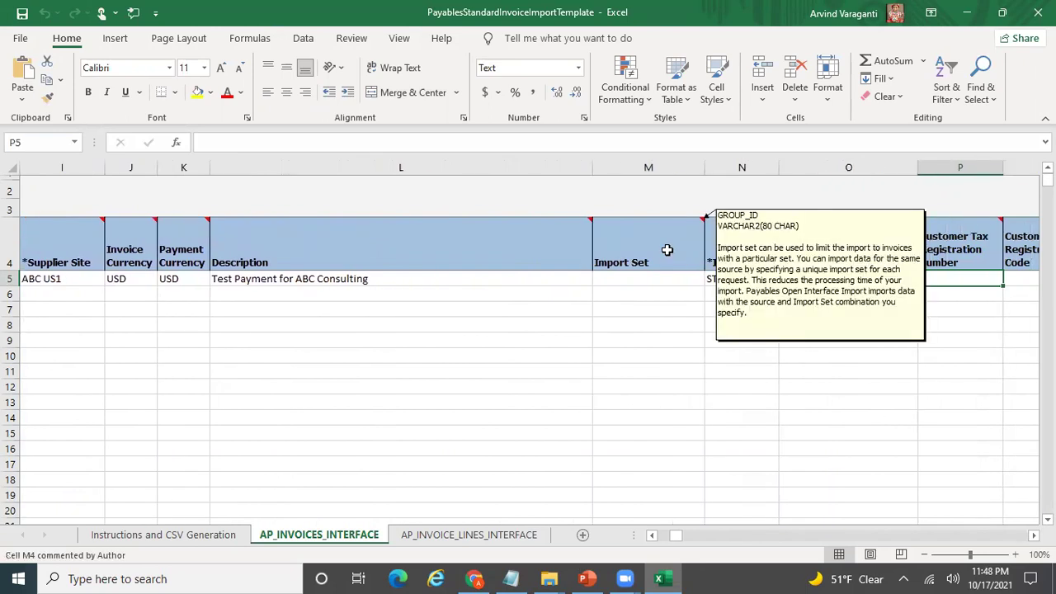
pyautogui.hotkey('shift', 'Tab')
pyautogui.hotkey('shift', 'Tab')
pyautogui.hotkey('shift', 'Tab')
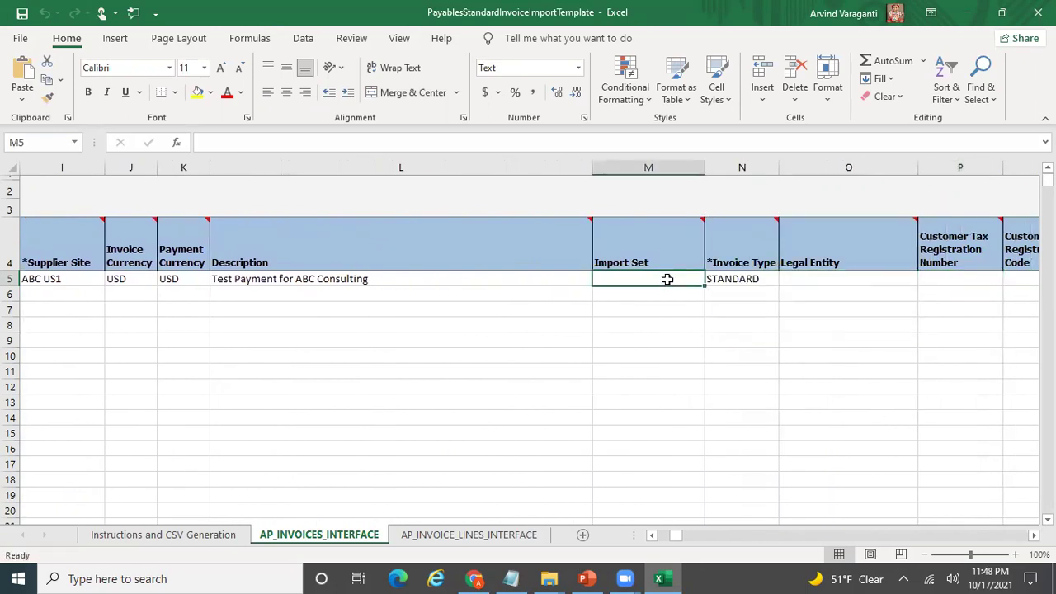
# In Oracle Fusion, leave Import Set blank and Purge at No, and submit the Import Payables Invoices process.
pyautogui.hotkey('alt', 'Tab')
pyautogui.click(455, 343)
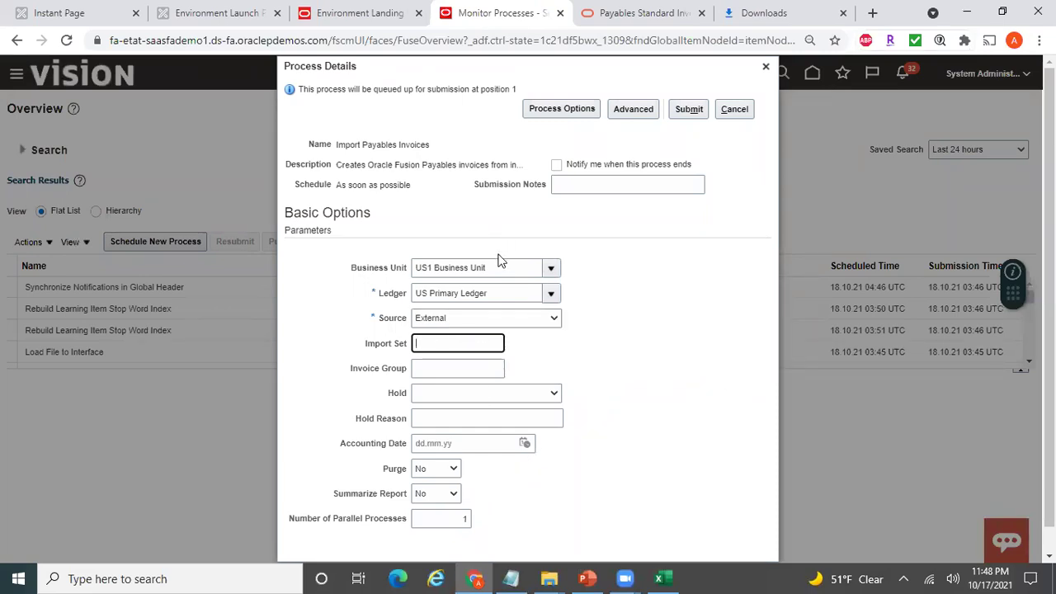
pyautogui.click(452, 472)
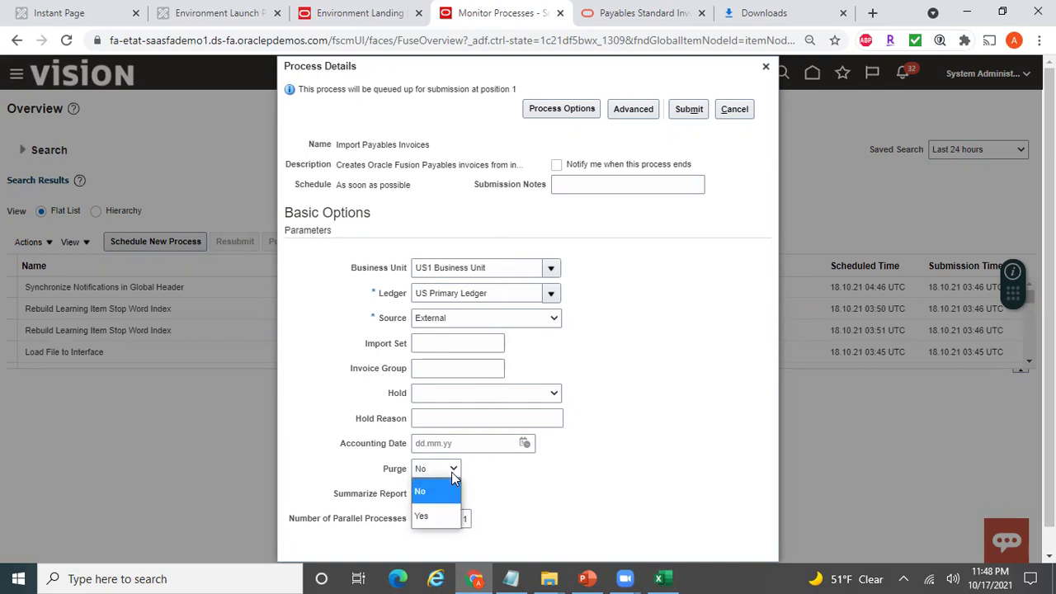
pyautogui.click(512, 483)
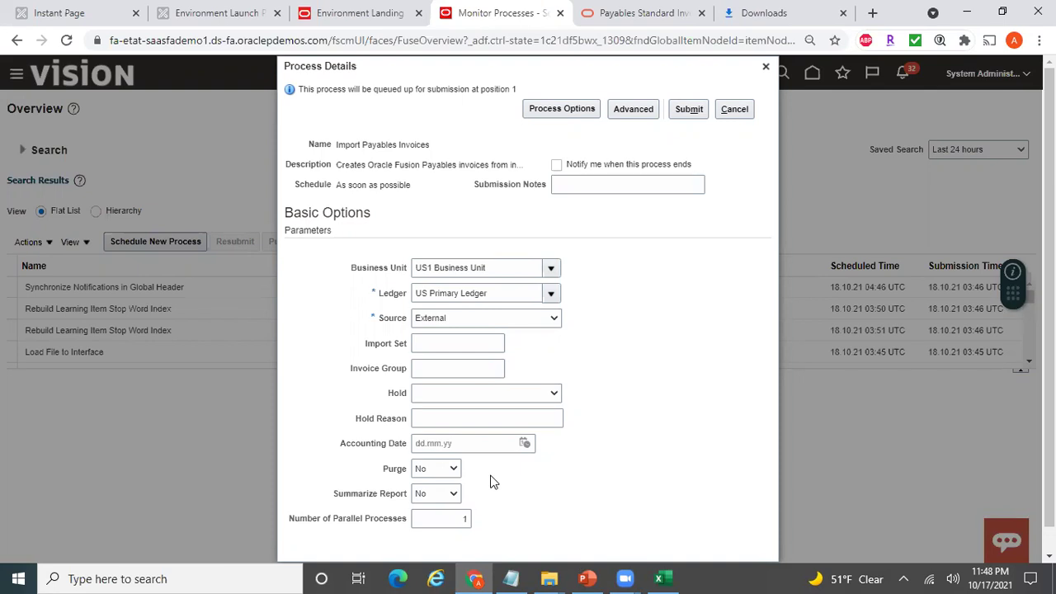
pyautogui.click(692, 110)
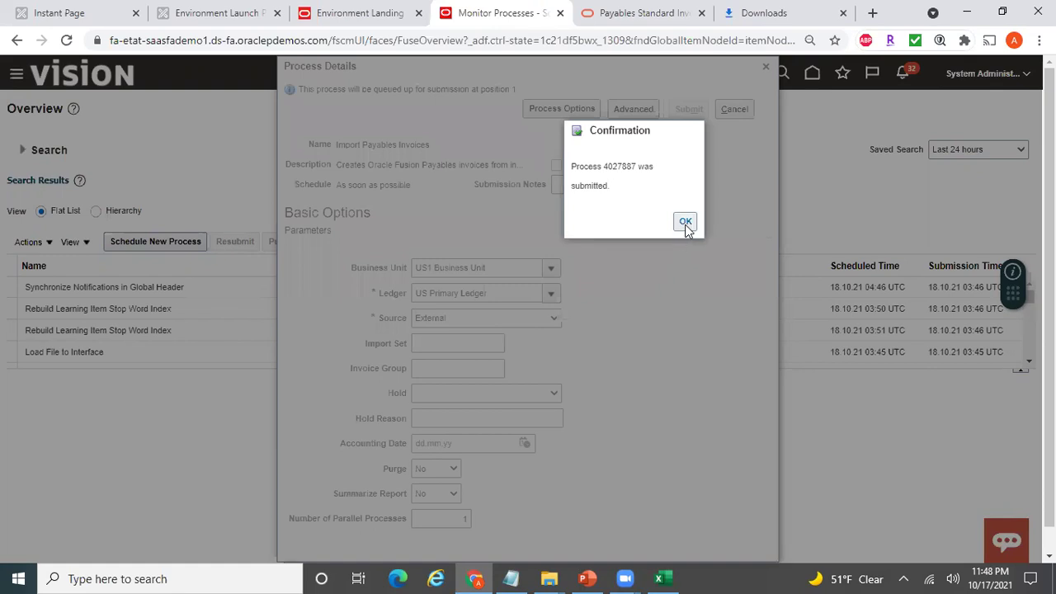
pyautogui.click(686, 222)
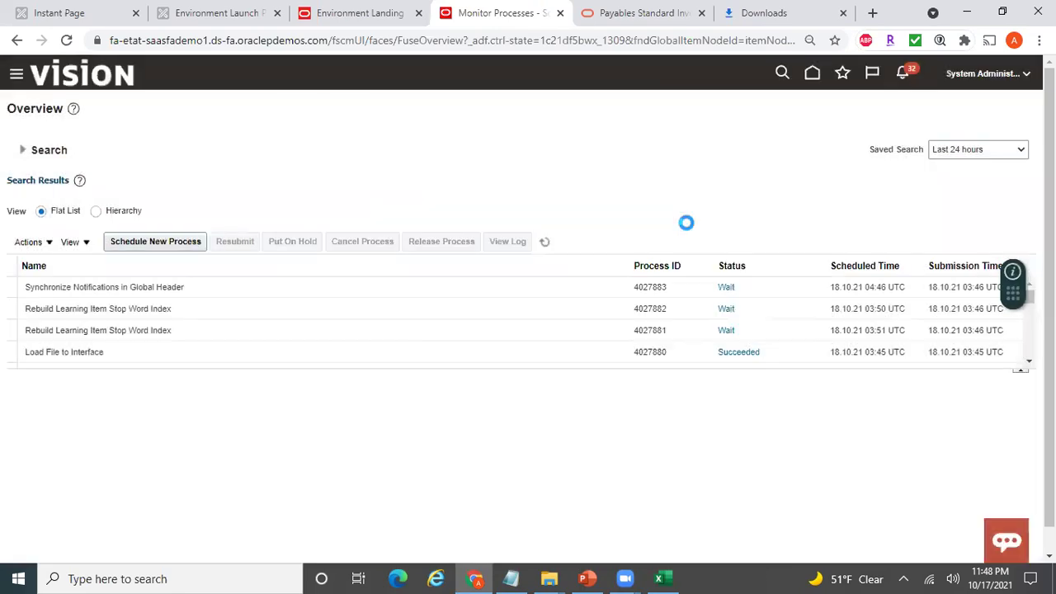
# Refresh the scheduled processes list repeatedly and check the status of Import Payables Invoices and Import Payables Invoices Report.
pyautogui.click(545, 241)
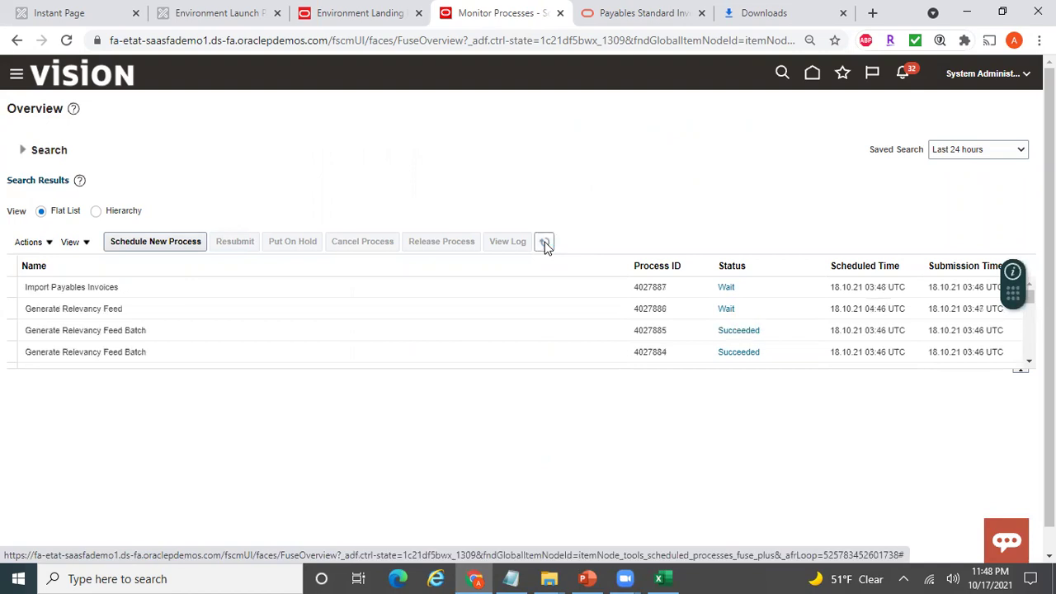
pyautogui.click(544, 242)
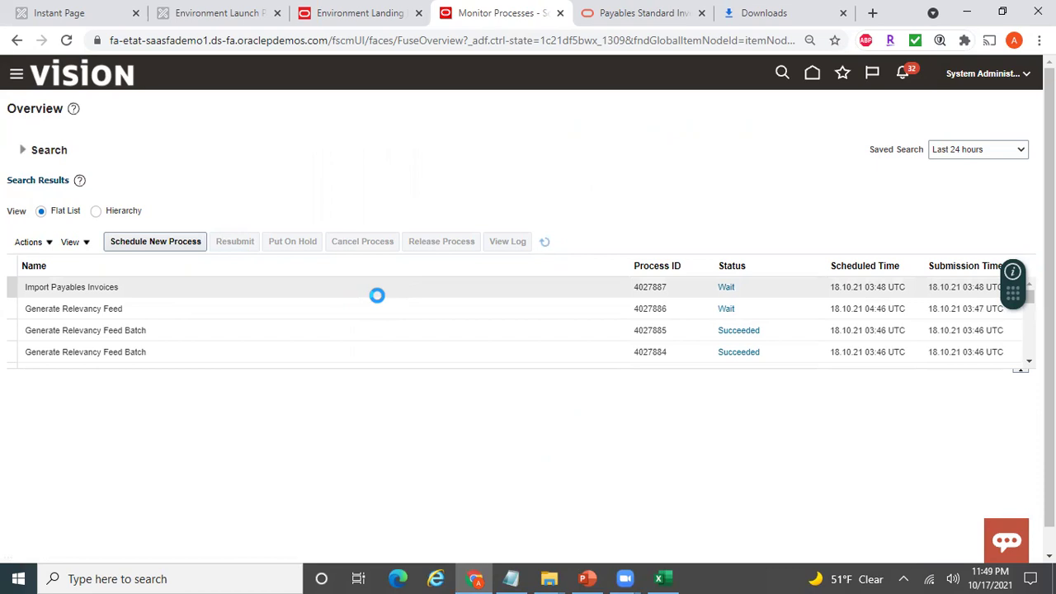
pyautogui.click(544, 244)
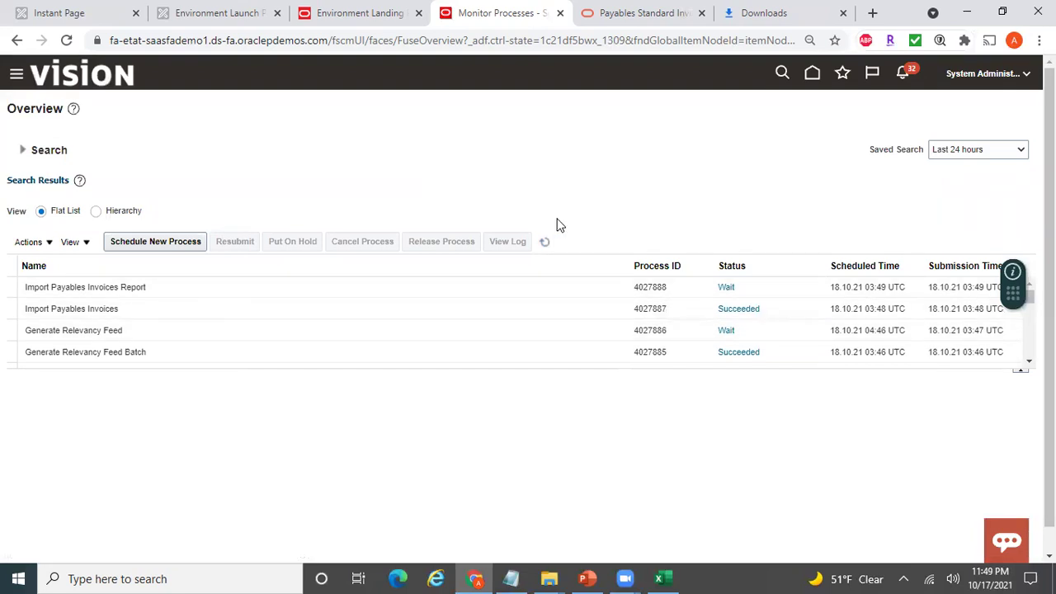
pyautogui.click(545, 242)
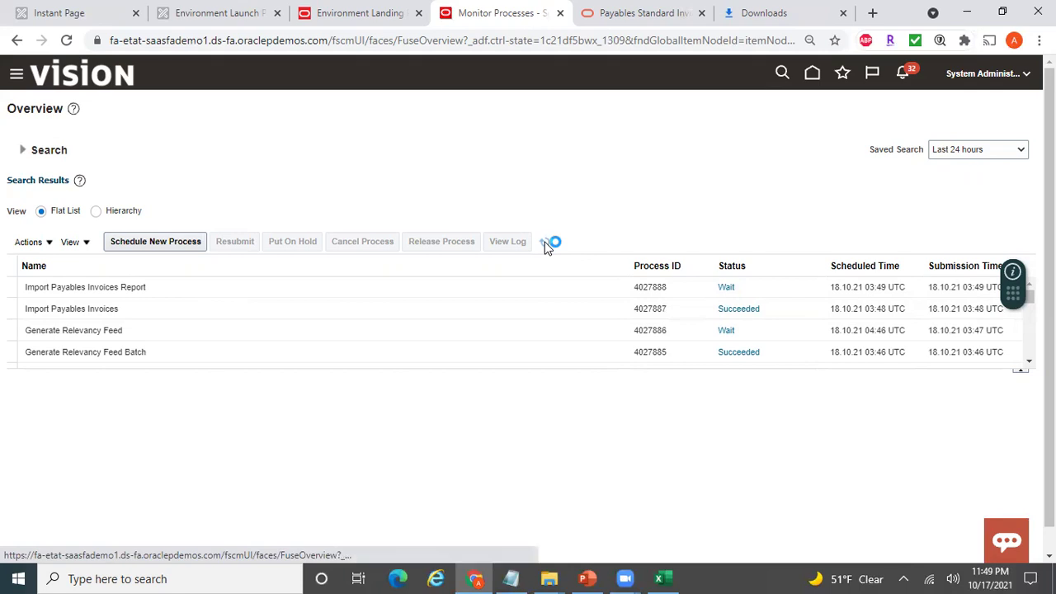
pyautogui.click(545, 243)
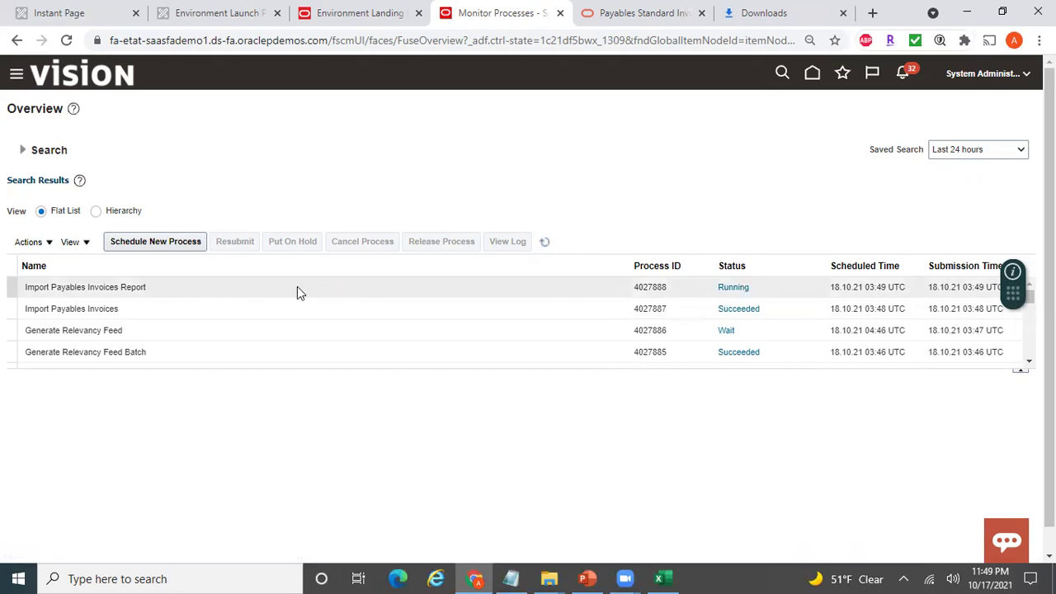
pyautogui.click(545, 243)
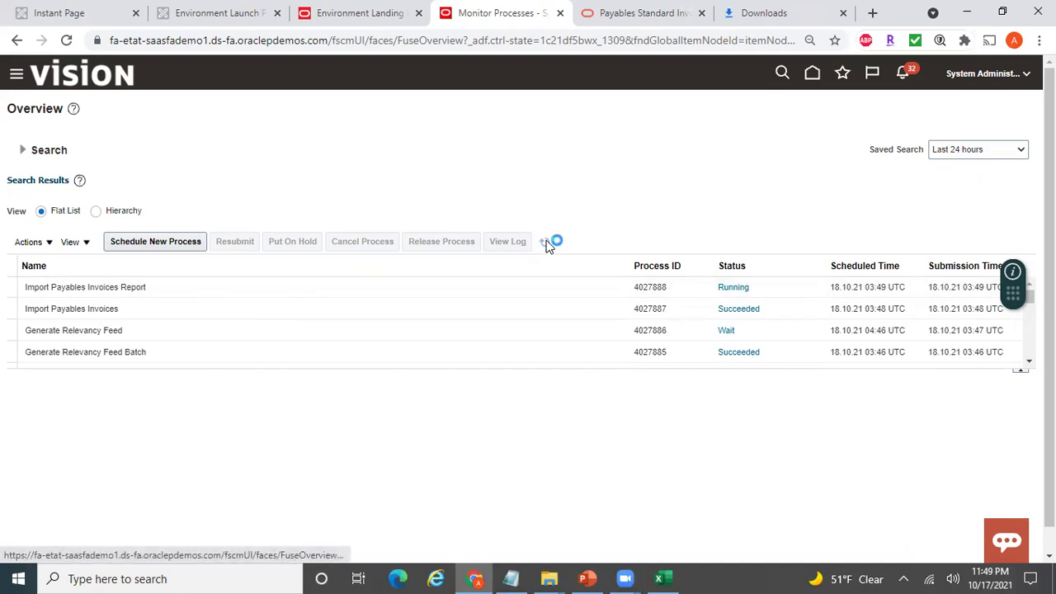
# Copy the invoice number from cell D5 of the AP_INVOICES_INTERFACE sheet in the Excel template.
pyautogui.click(661, 578)
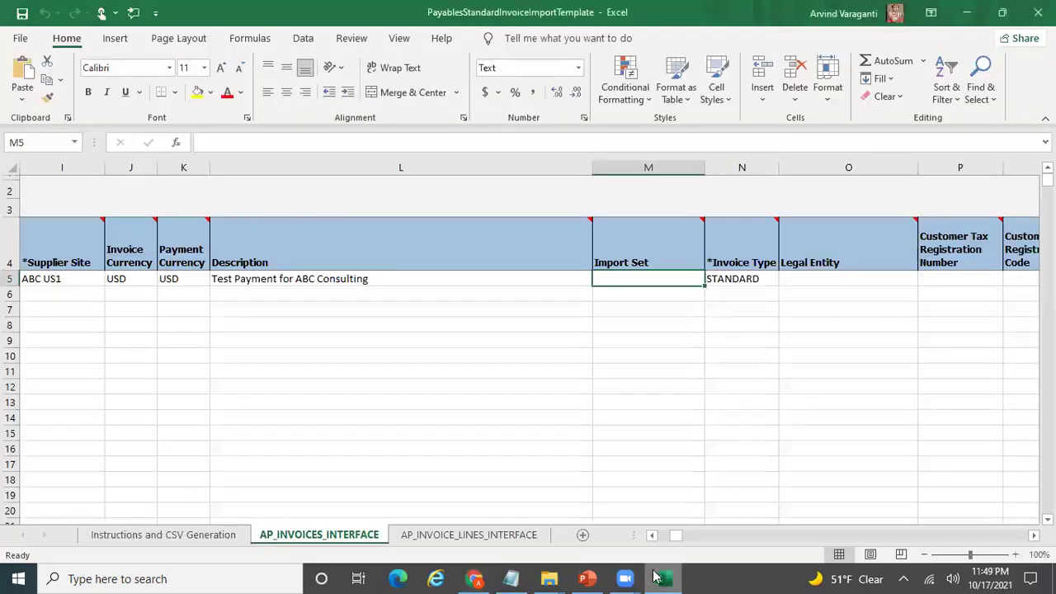
pyautogui.click(415, 380)
pyautogui.hotkey('ctrl', 'Home')
pyautogui.press('Right')
pyautogui.press('Right')
pyautogui.press('Down')
pyautogui.press('Down')
pyautogui.press('Down')
pyautogui.press('Down')
pyautogui.press('Down')
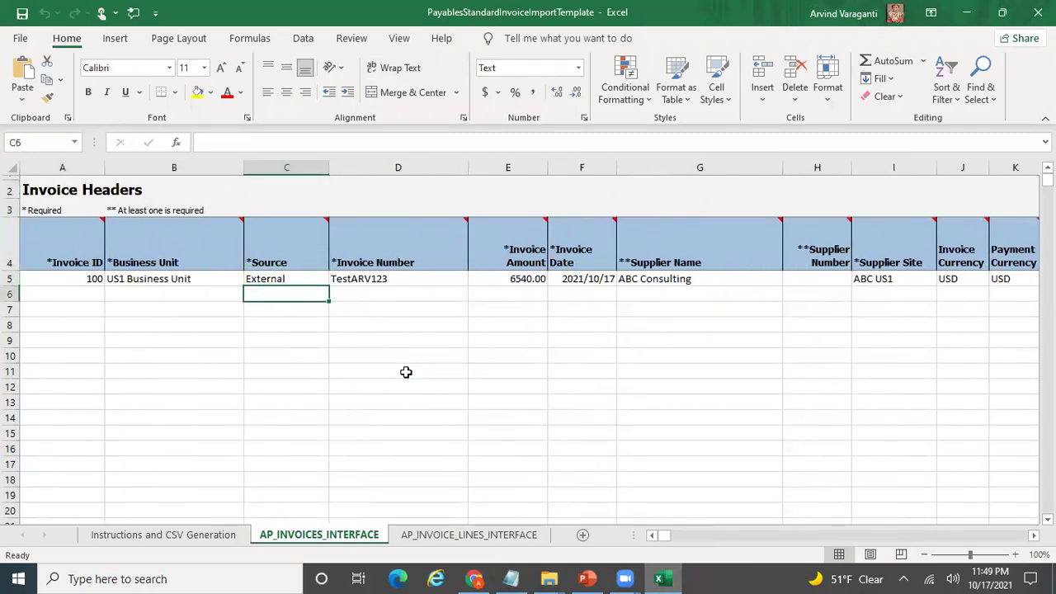
pyautogui.press('Up')
pyautogui.press('Right')
pyautogui.hotkey('ctrl', 'c')
# Refresh the scheduled processes list in Oracle Fusion and view the details of Import Payables Invoices Report.
pyautogui.hotkey('alt', 'Tab')
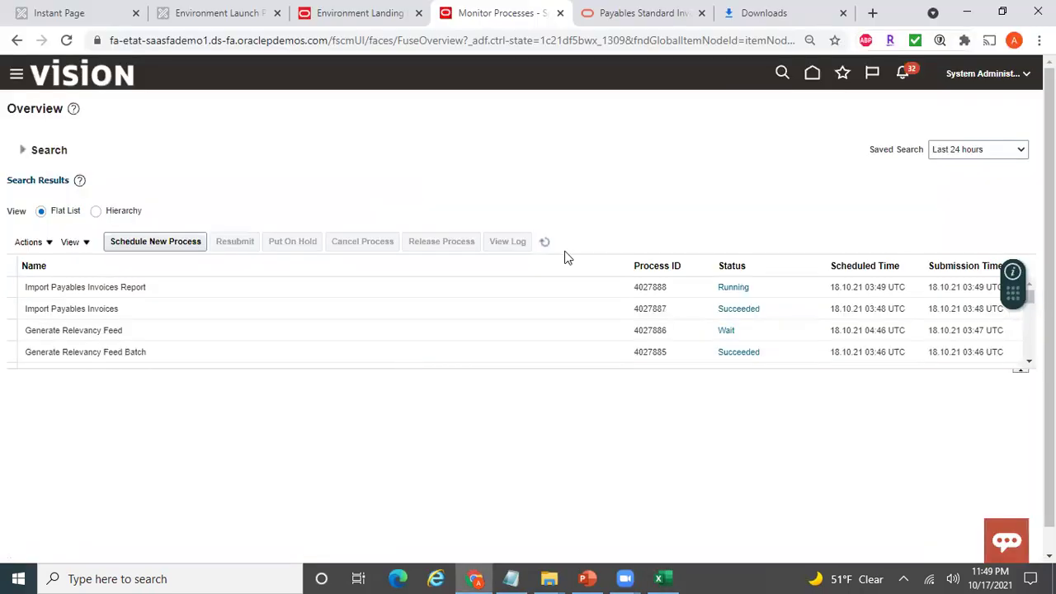
pyautogui.click(545, 242)
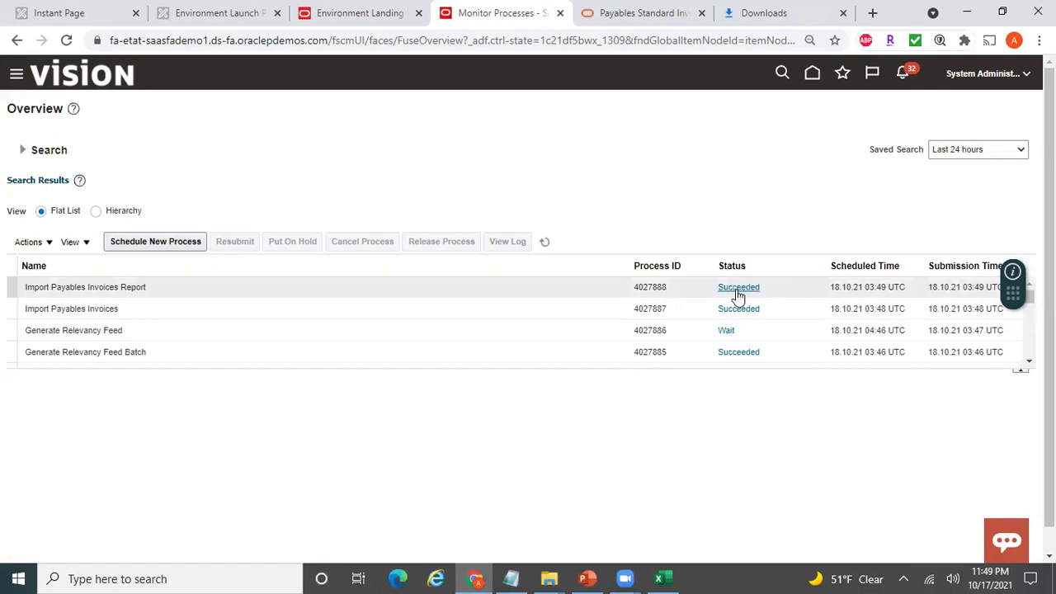
pyautogui.click(578, 290)
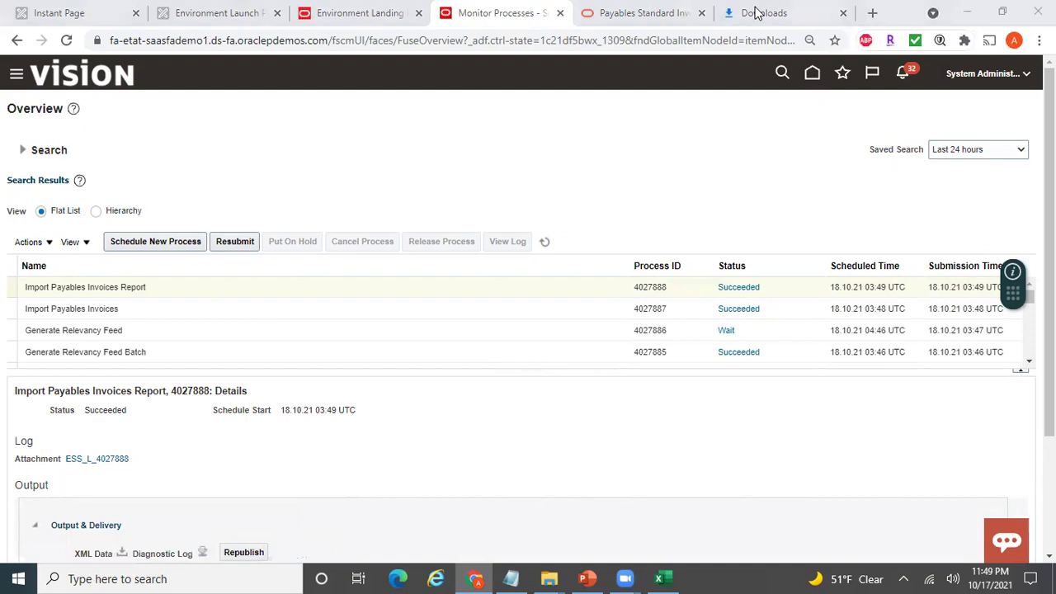
# Return to the home page and open the Invoices work area under Payables.
pyautogui.click(813, 77)
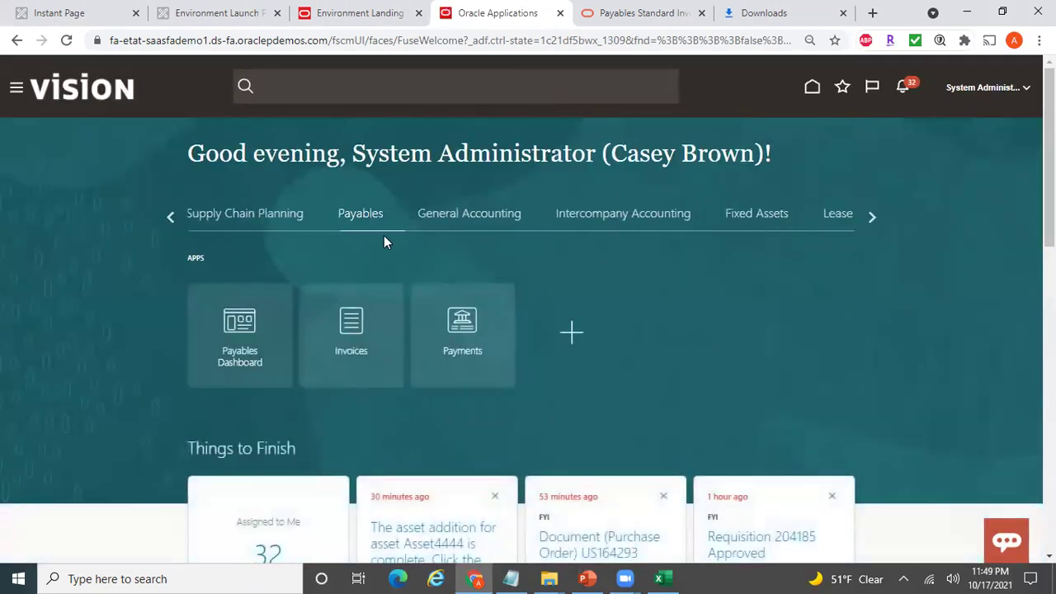
pyautogui.click(354, 338)
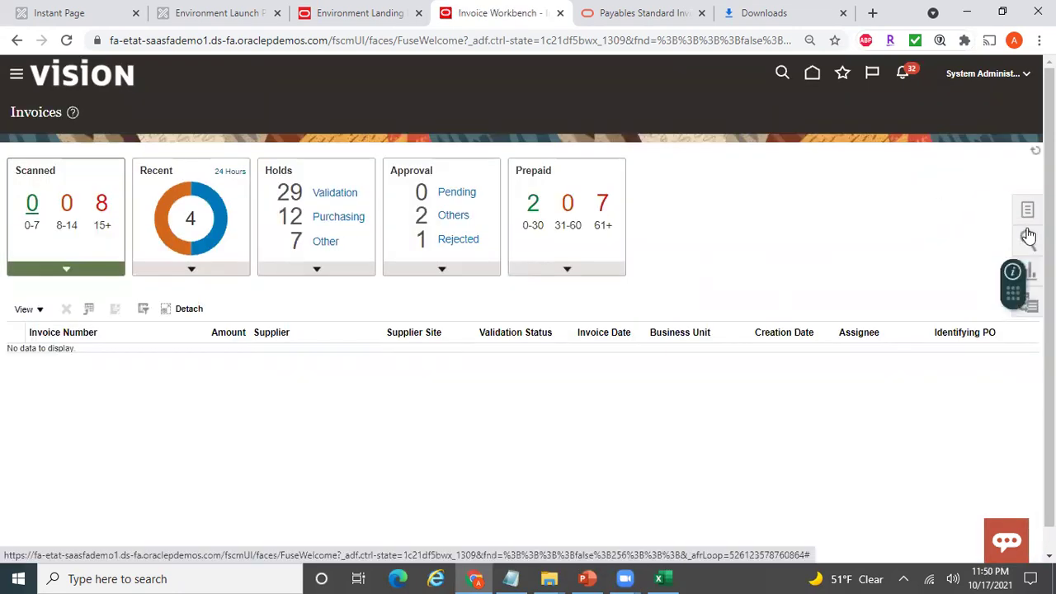
# Search the Payables invoices for invoice number TestARV123 and open its invoice details.
pyautogui.click(961, 165)
pyautogui.write('TestARV123')
pyautogui.click(982, 280)
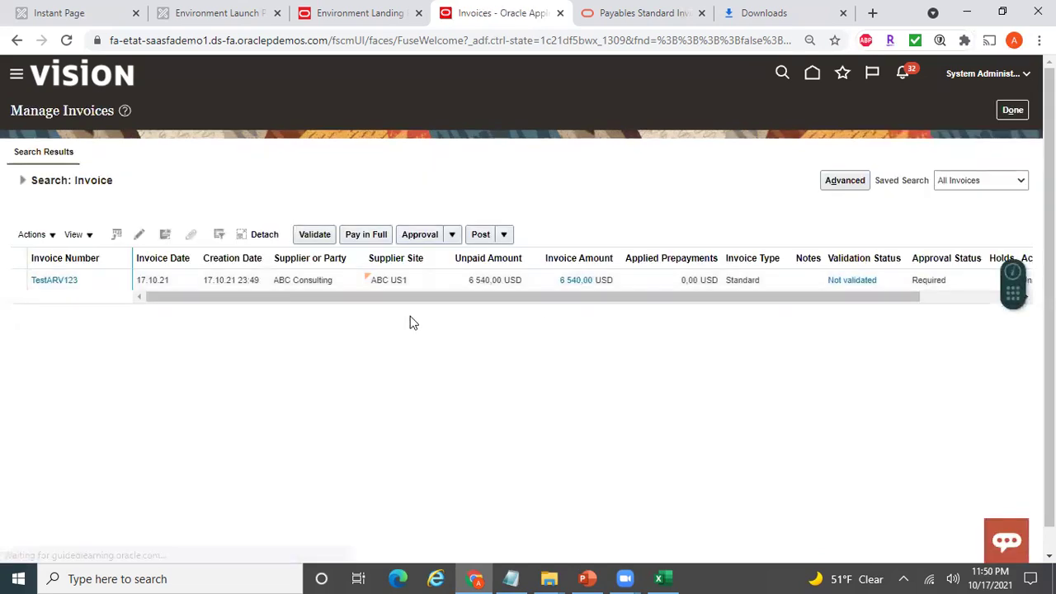
pyautogui.click(77, 284)
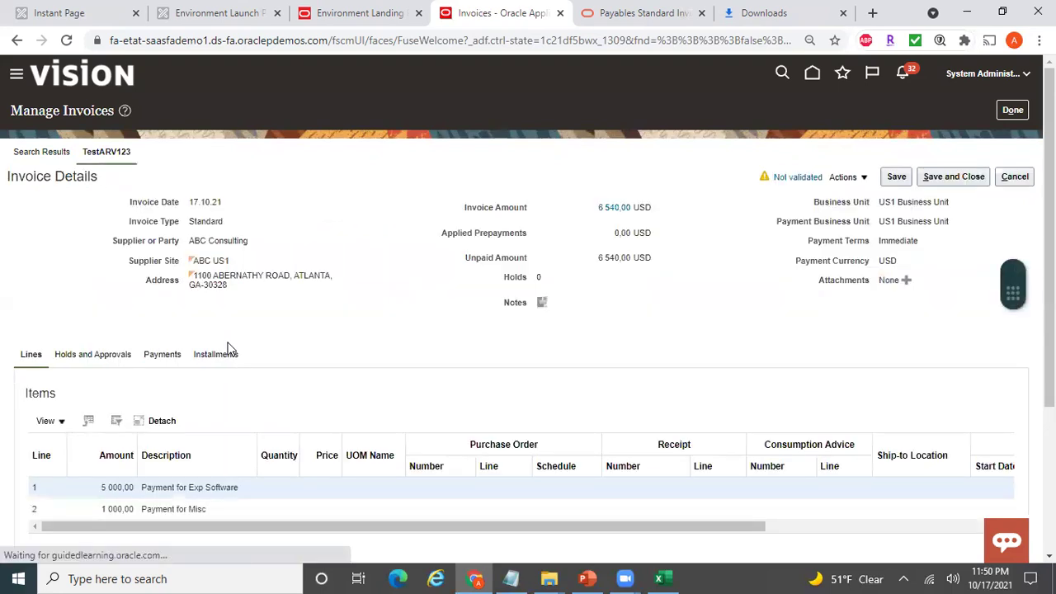
# Review the item lines and summary tax lines of invoice TestARV123, and validate the invoice.
pyautogui.scroll(-1, 1048, 288)
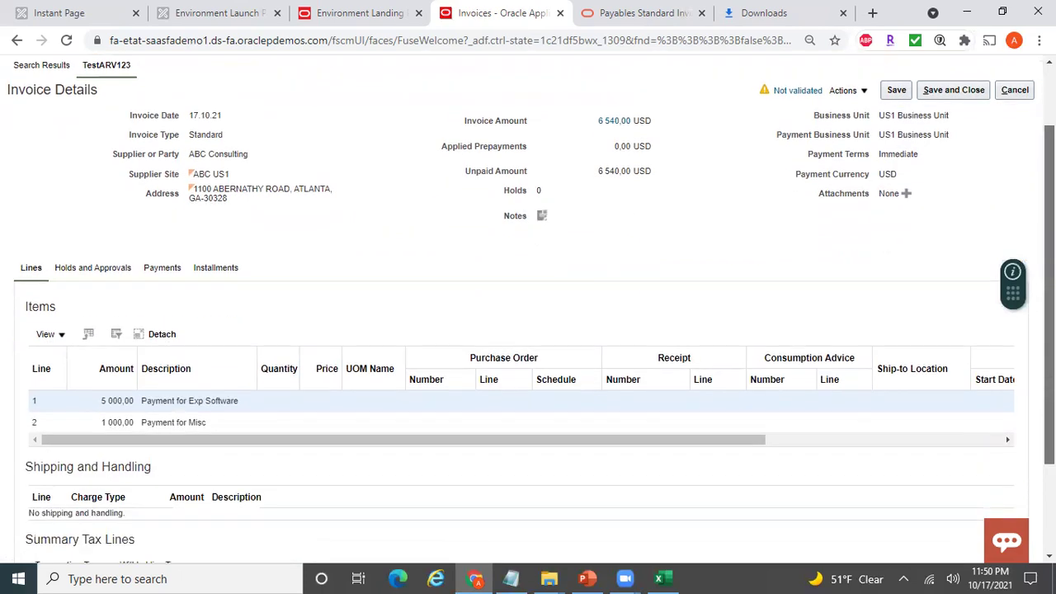
pyautogui.scroll(-2, 528, 309)
pyautogui.scroll(1, 528, 309)
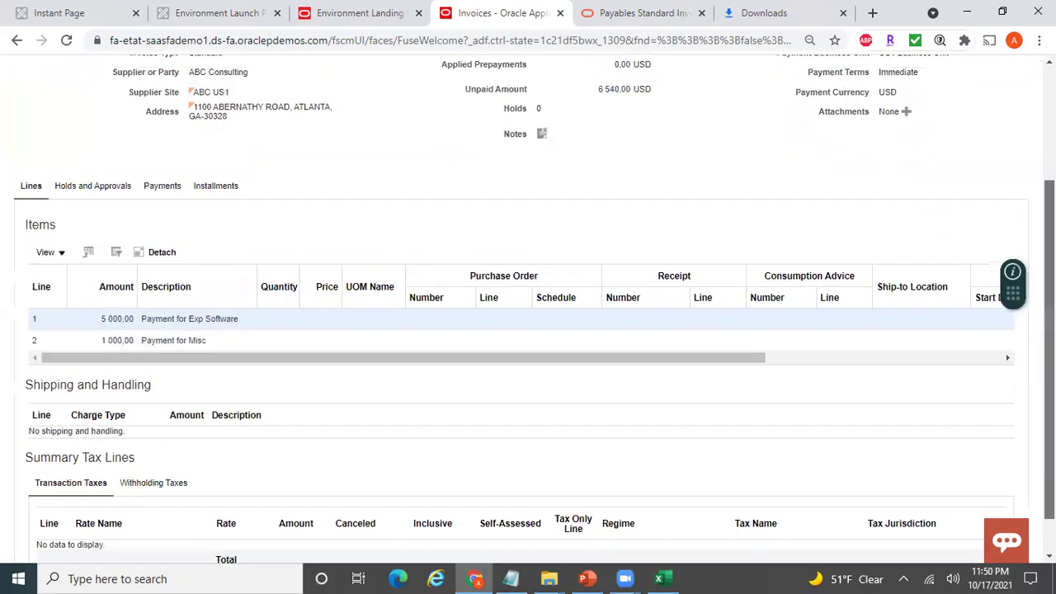
pyautogui.scroll(-1, 529, 310)
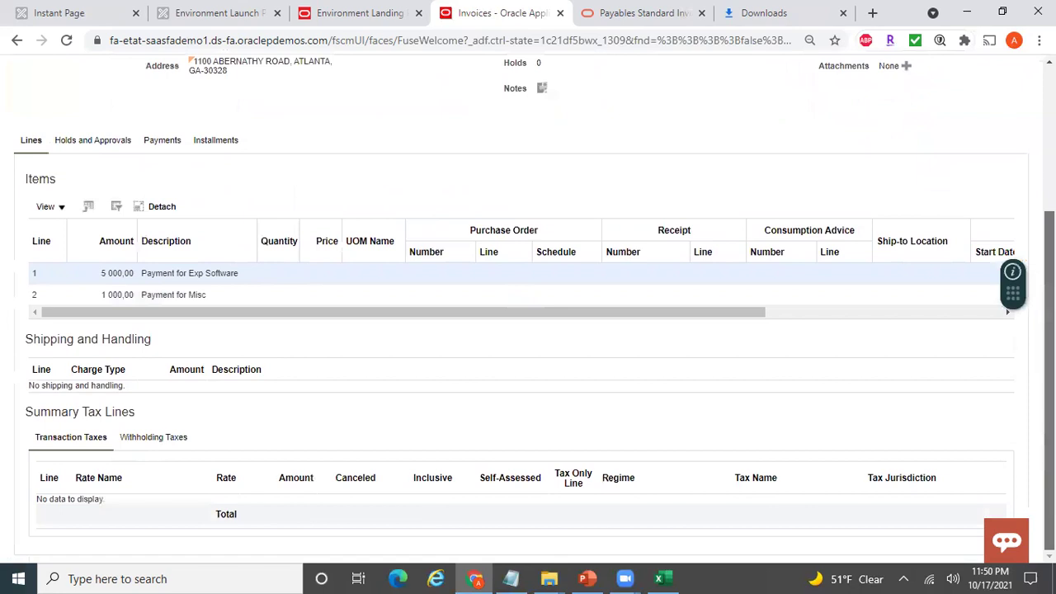
pyautogui.scroll(4, 529, 309)
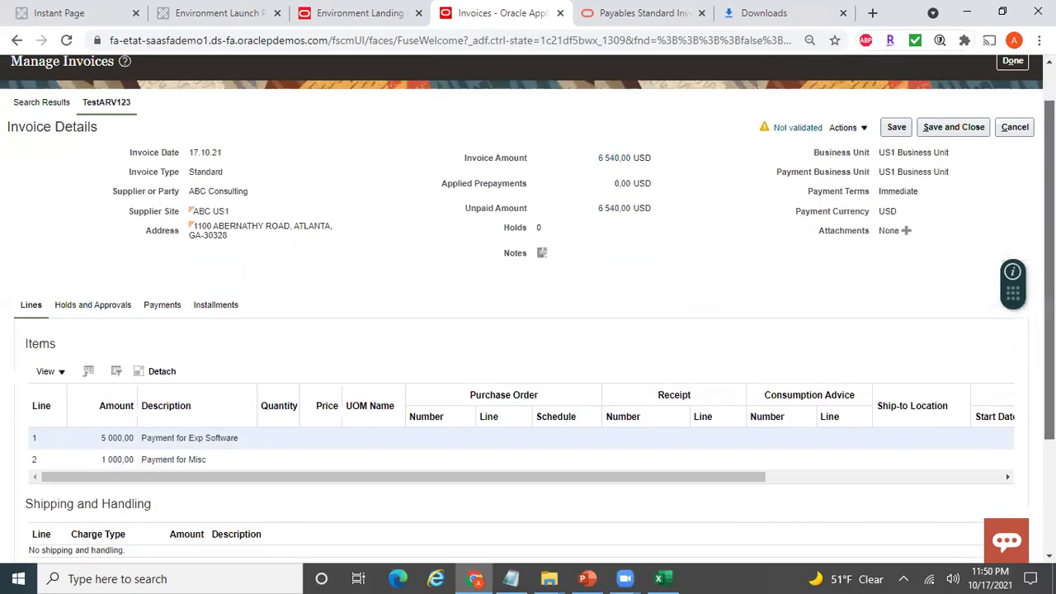
pyautogui.click(860, 135)
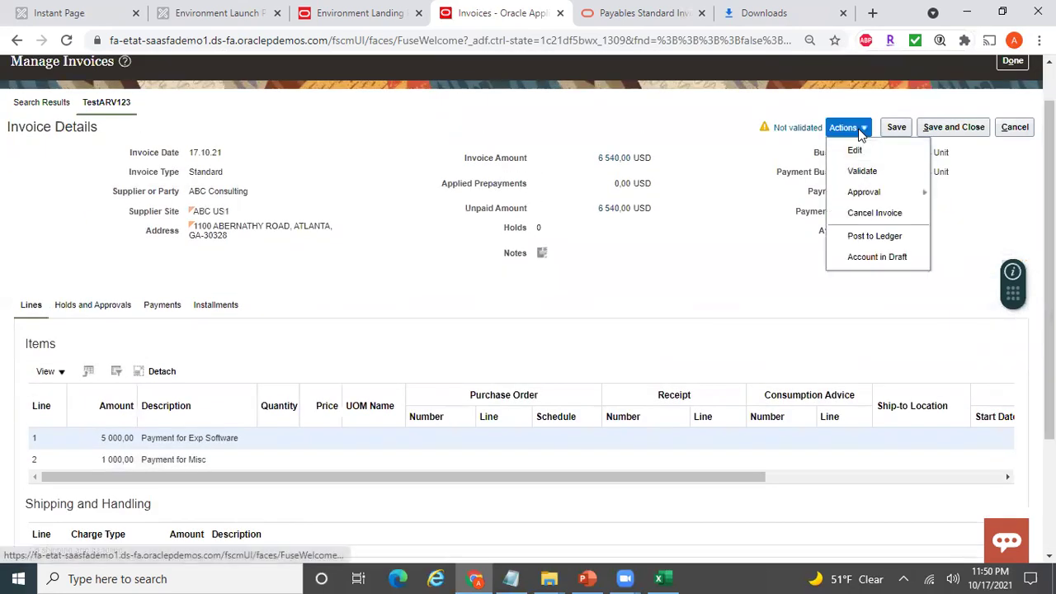
pyautogui.click(863, 170)
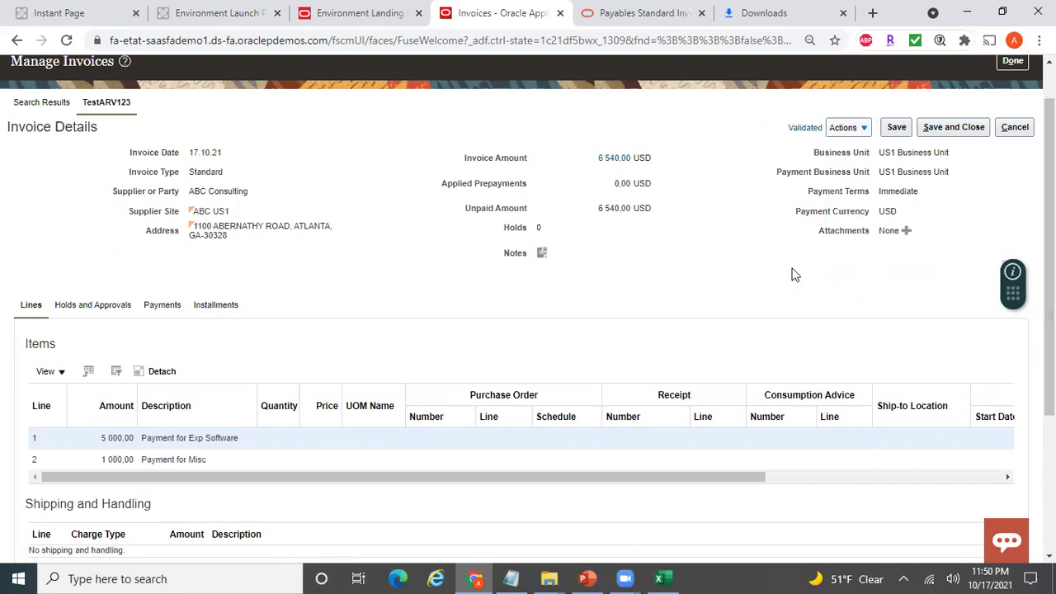
# Check the summary tax lines of the validated invoice and force approve it.
pyautogui.scroll(-2, 528, 305)
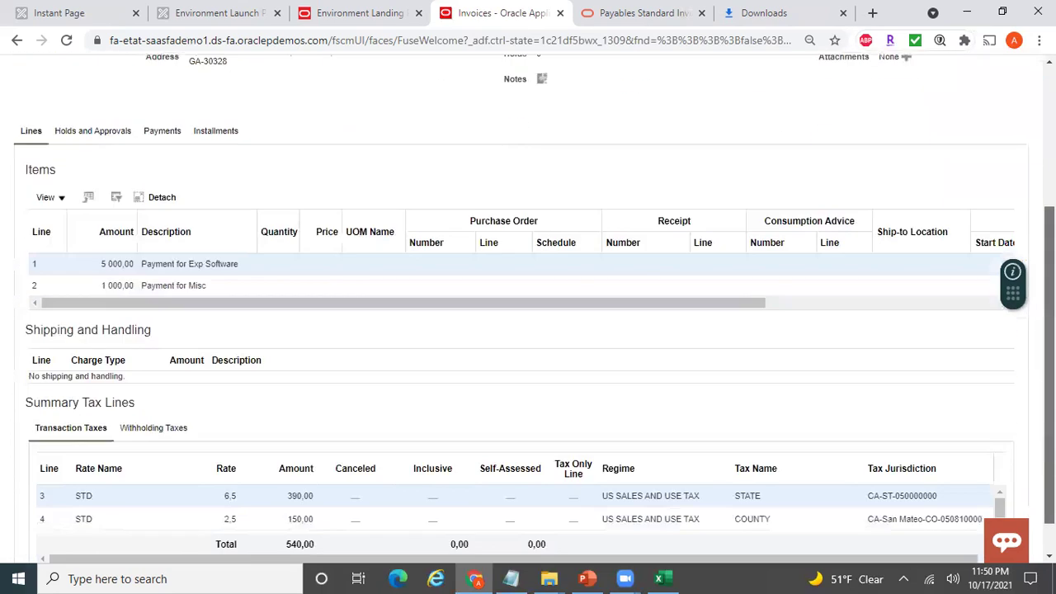
pyautogui.scroll(-1, 528, 305)
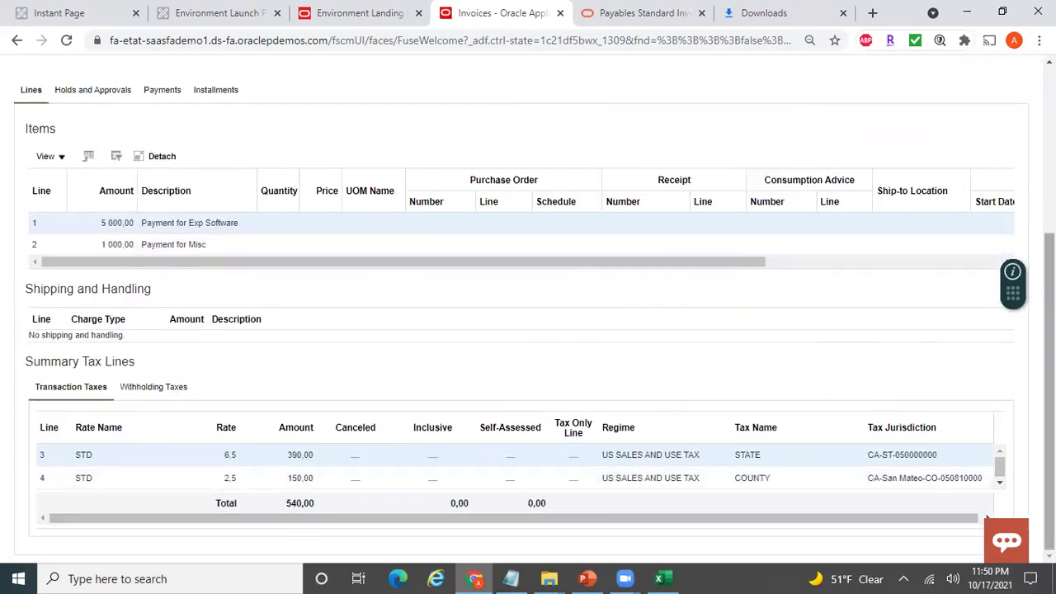
pyautogui.scroll(3, 528, 305)
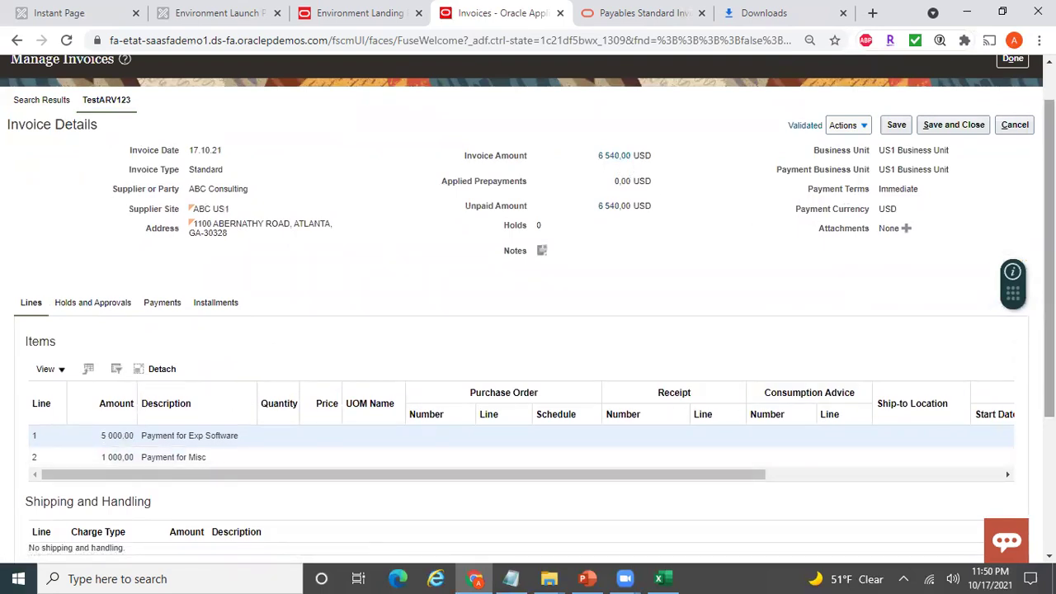
pyautogui.scroll(-1, 1048, 289)
pyautogui.scroll(-1, 1048, 314)
pyautogui.scroll(3, 1048, 313)
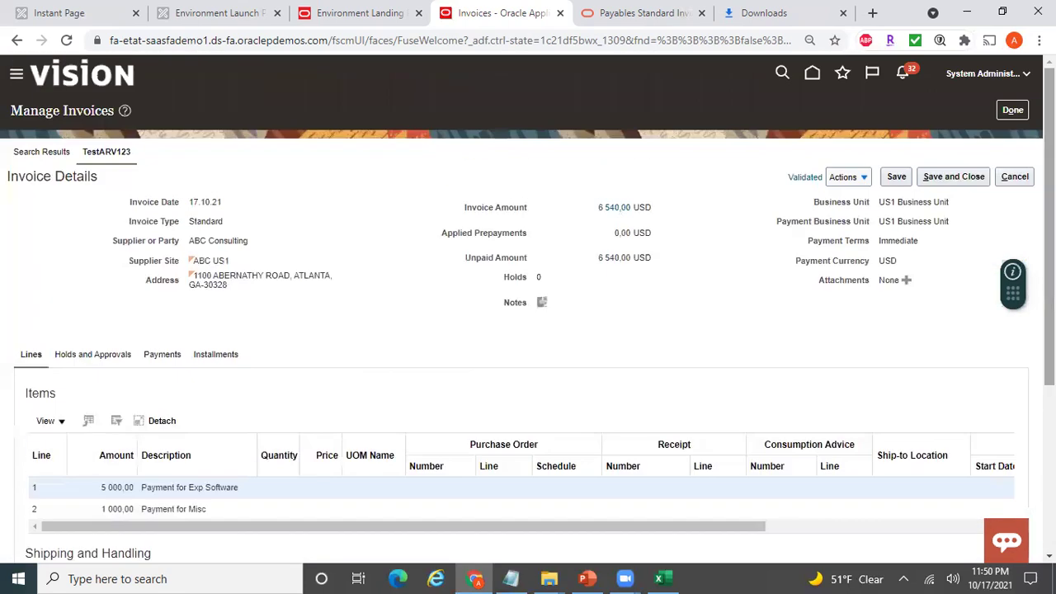
pyautogui.click(864, 179)
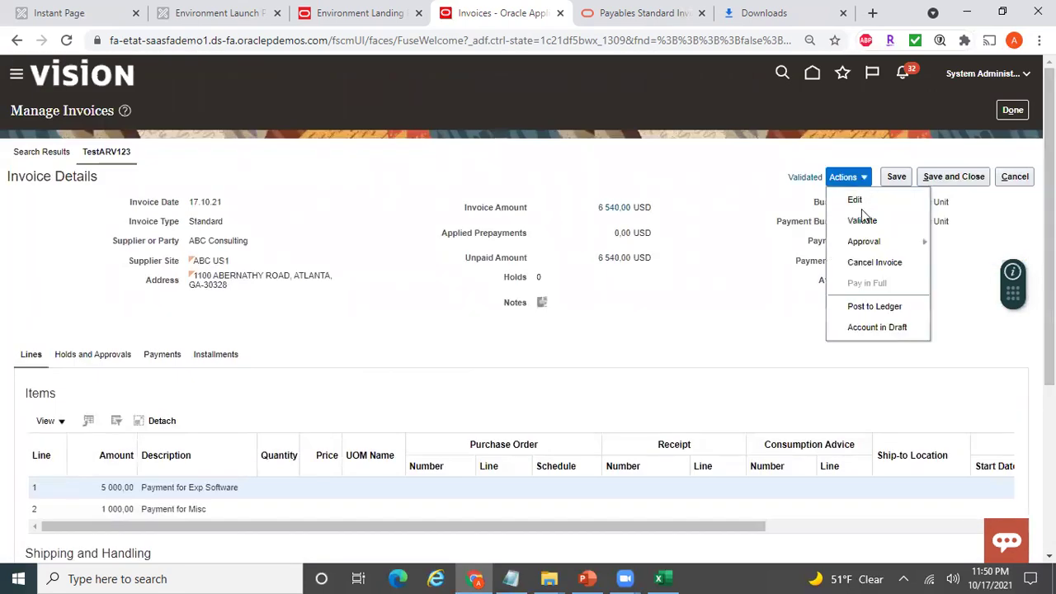
pyautogui.moveTo(884, 245)
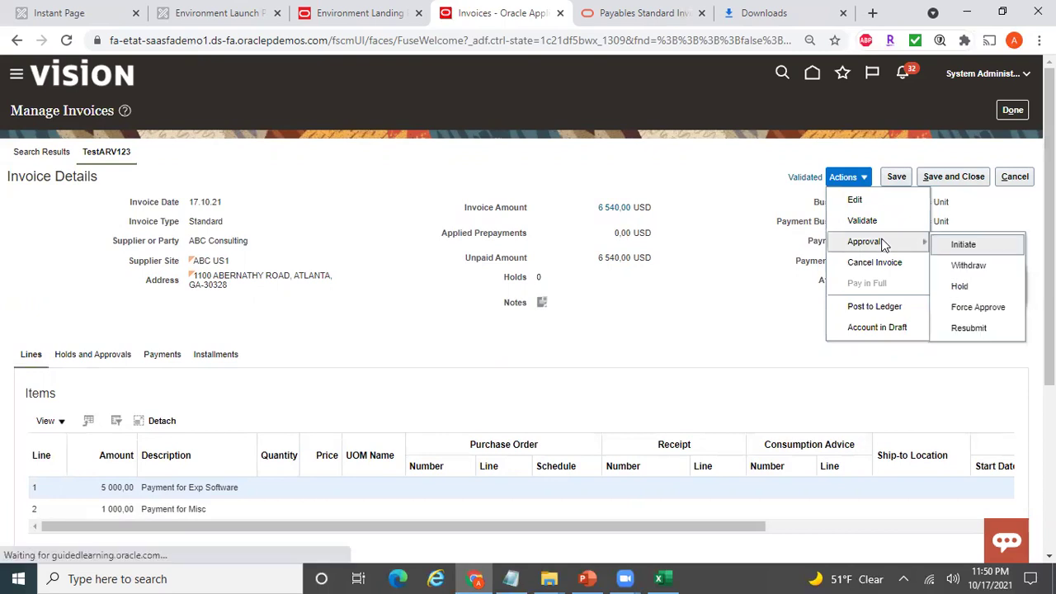
pyautogui.click(984, 310)
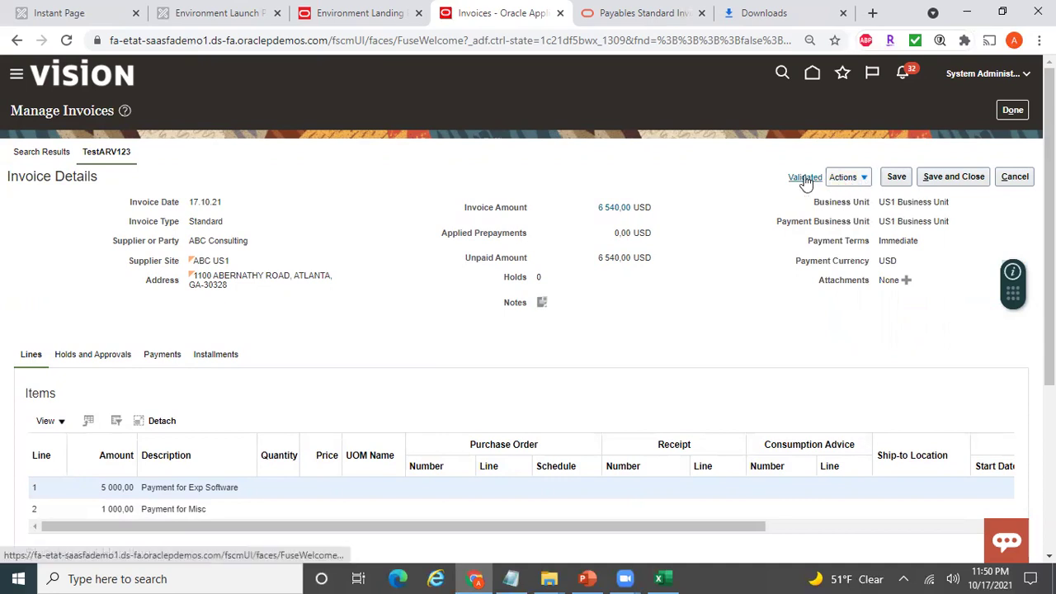
# Account the invoice in draft, view the accounts, classes, debits and credits of its accounting lines, and return to the invoice details.
pyautogui.click(846, 177)
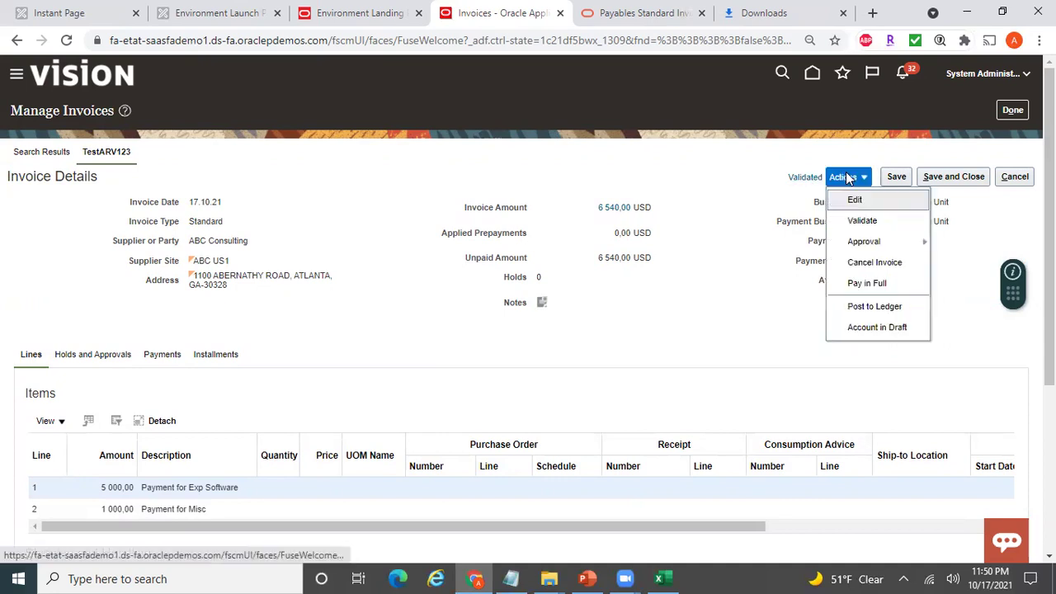
pyautogui.click(884, 328)
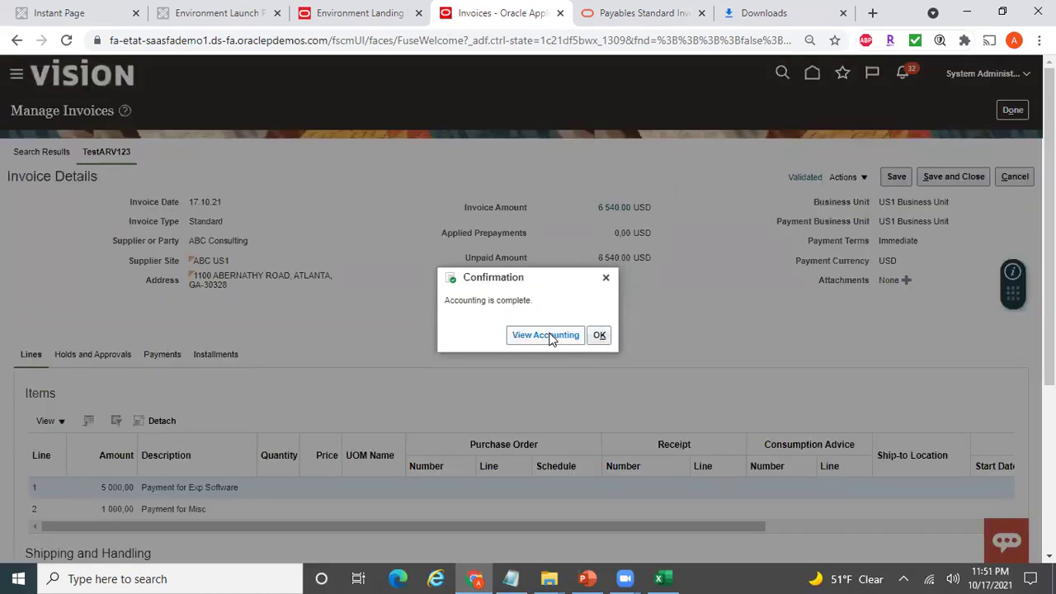
pyautogui.click(549, 336)
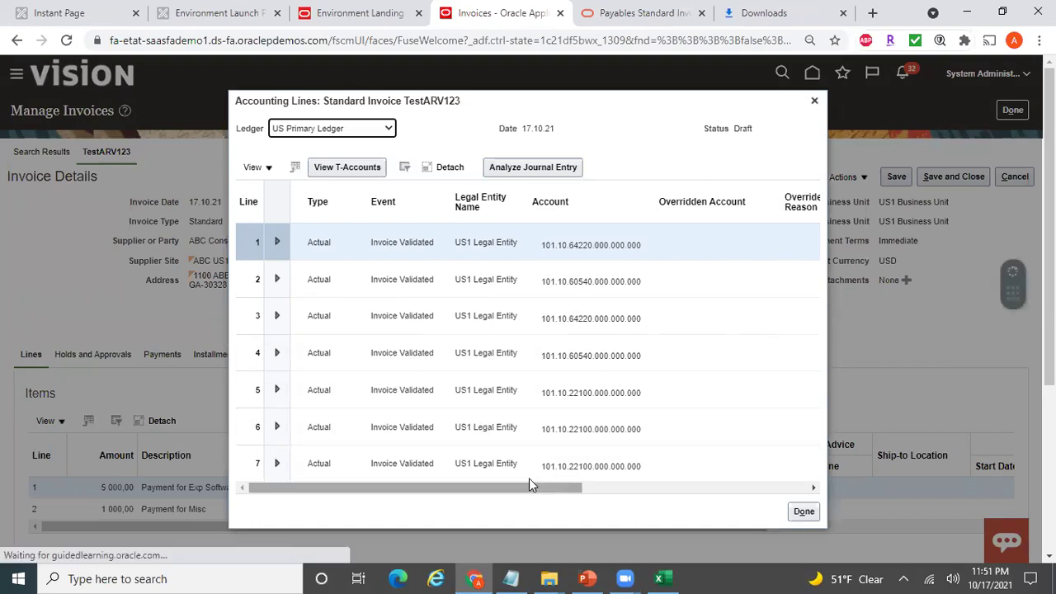
pyautogui.moveTo(551, 492); pyautogui.dragTo(780, 490)
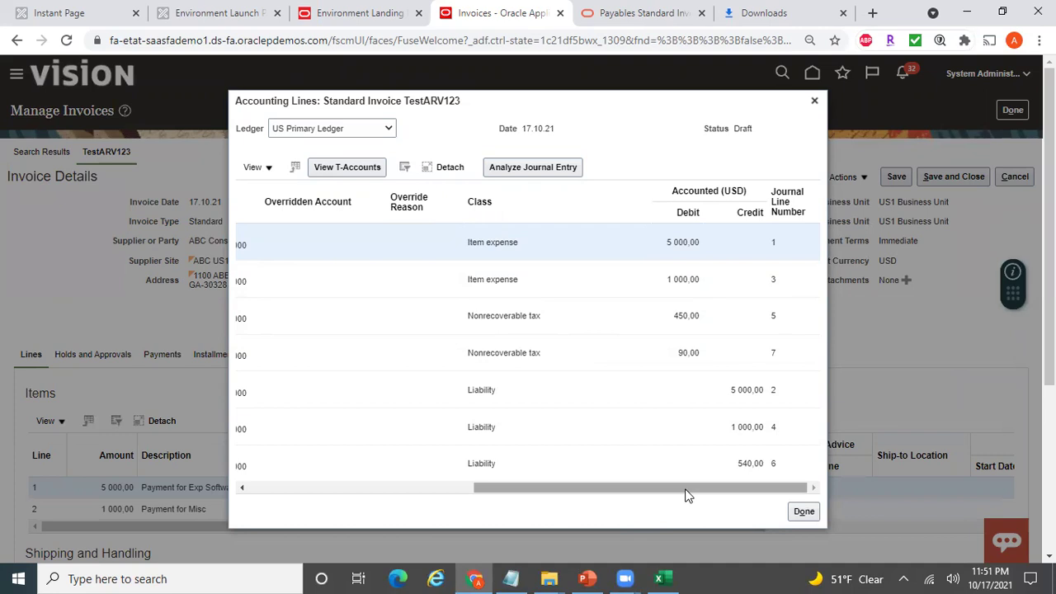
pyautogui.moveTo(688, 492); pyautogui.dragTo(745, 276)
pyautogui.moveTo(738, 492); pyautogui.dragTo(321, 523)
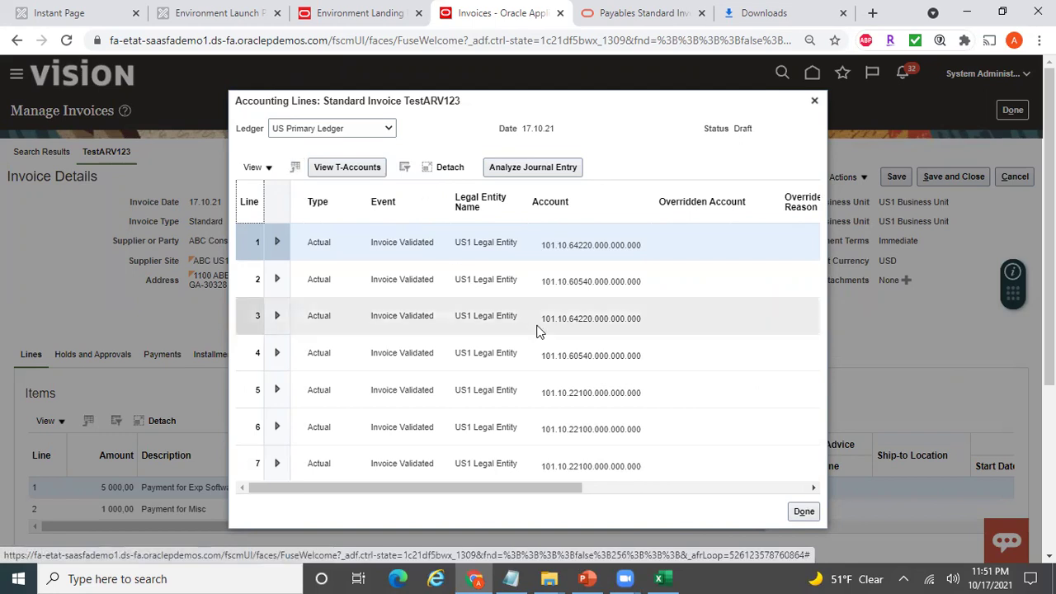
pyautogui.moveTo(567, 493); pyautogui.dragTo(801, 495)
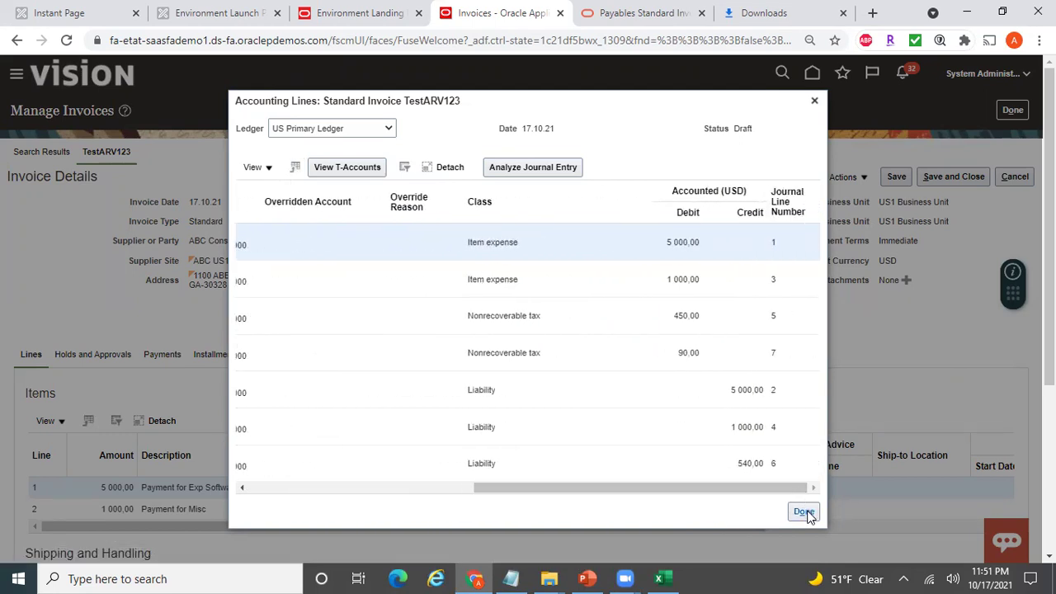
pyautogui.click(806, 513)
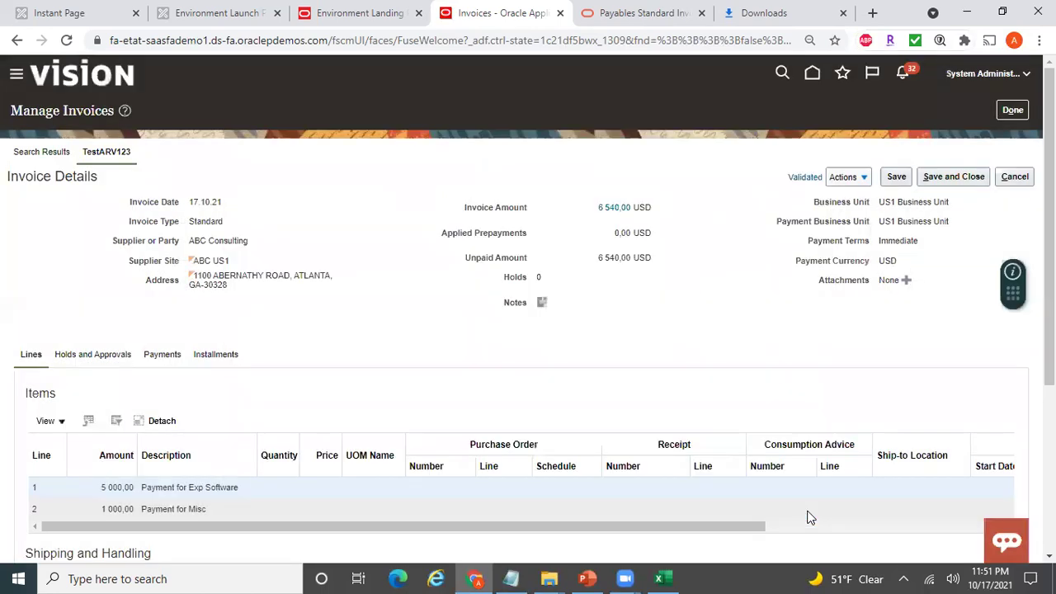